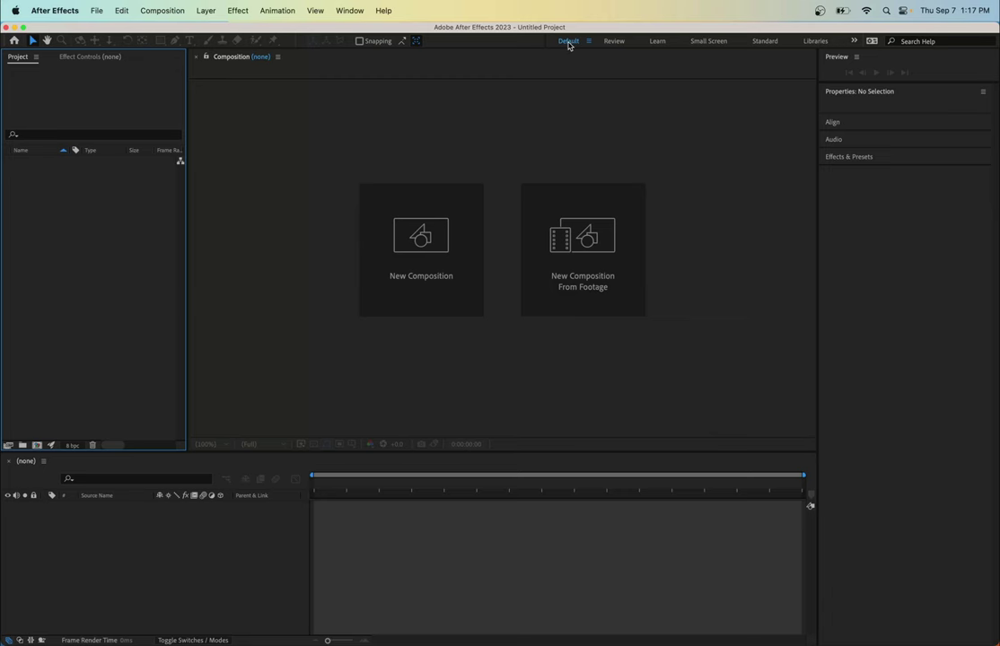
Cycle through the Review, Learn and Small Screen workspaces, then return to Default
click(613, 42)
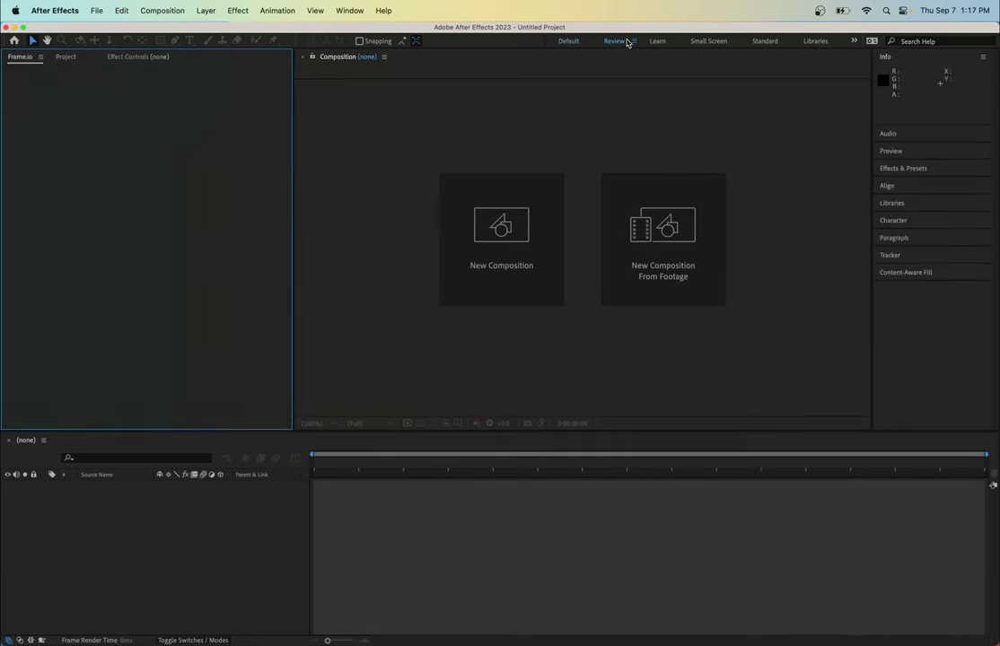
click(656, 41)
click(709, 41)
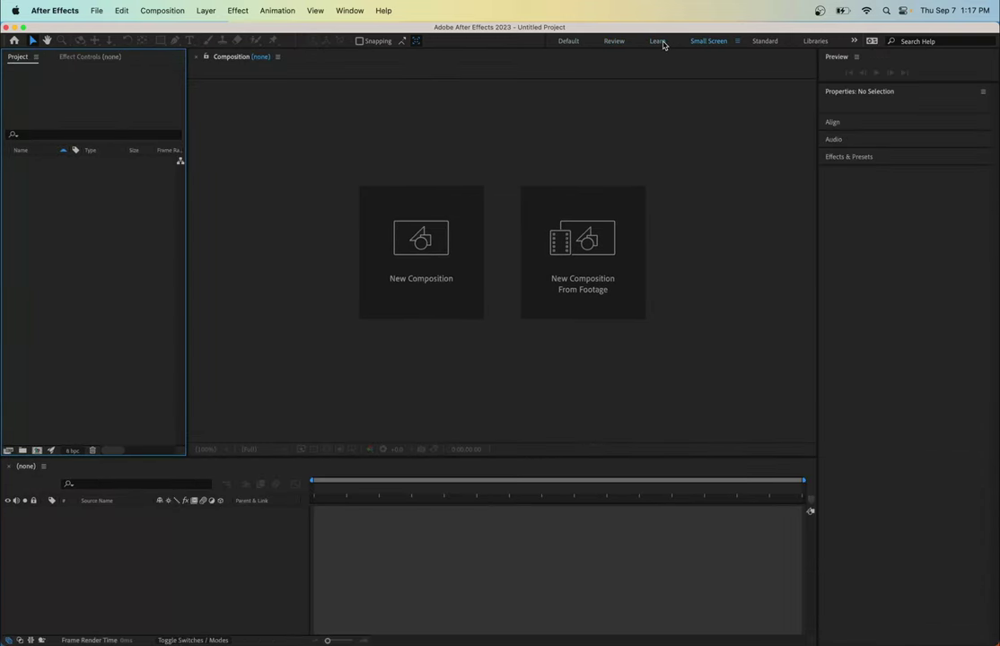
click(656, 42)
click(613, 41)
click(570, 42)
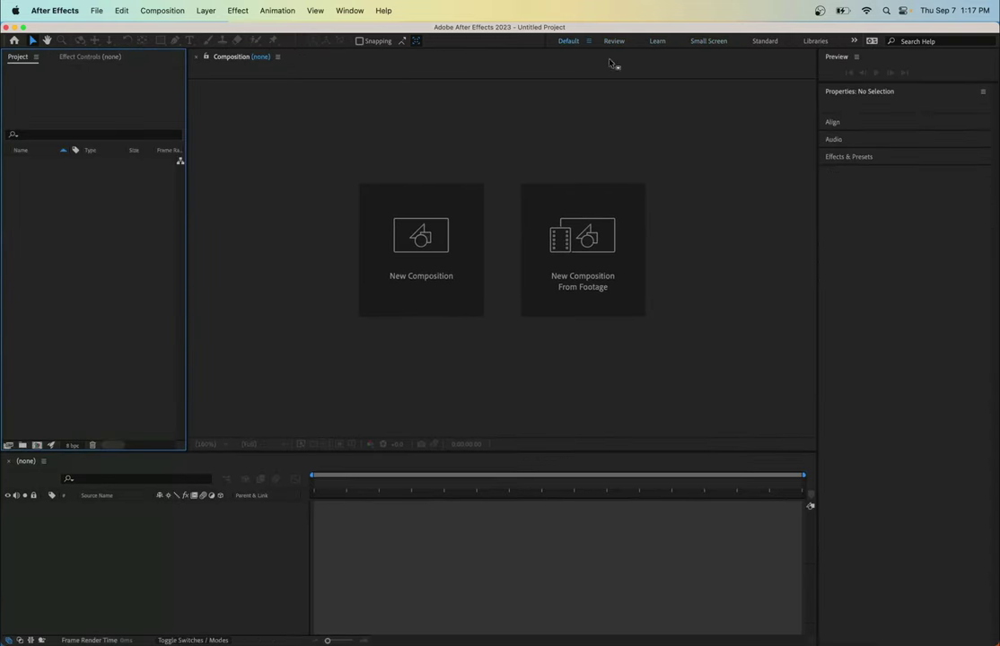
mouse_move(850, 93)
mouse_down()
mouse_move(853, 127)
mouse_move(852, 96)
mouse_move(853, 107)
mouse_up()
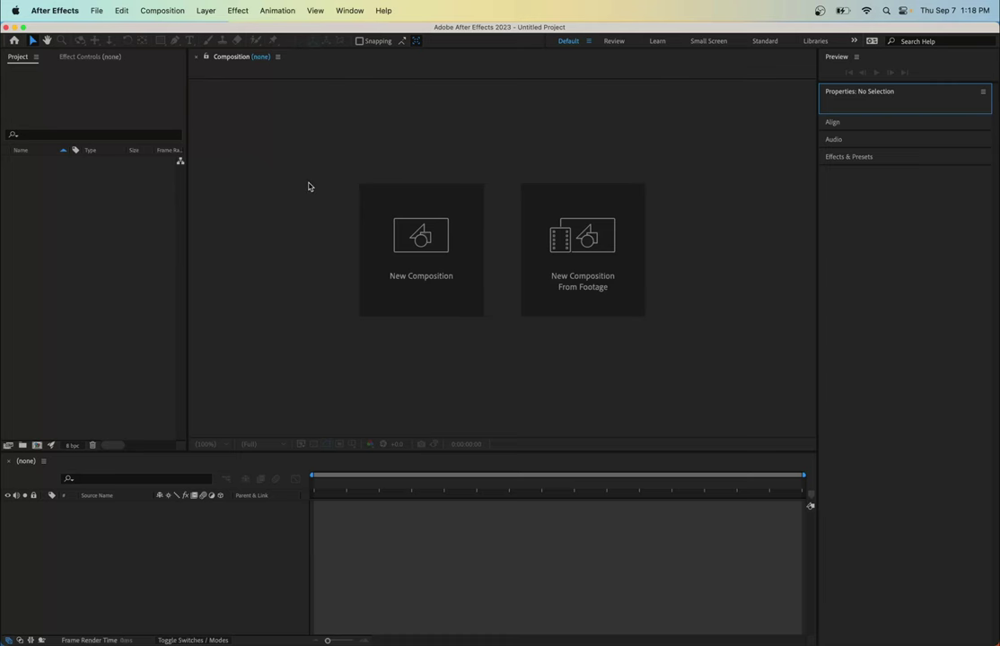
Create a new composition from the HD 1920x1080 preset at 30 fps, lasting 0:00:10:00
click(419, 248)
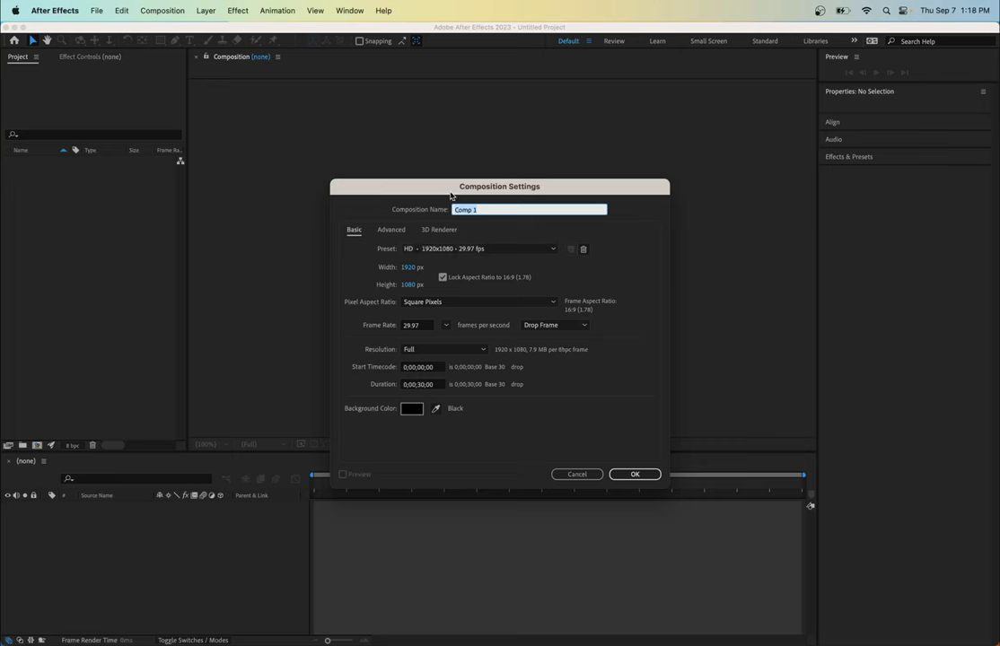
drag(431, 187, 466, 135)
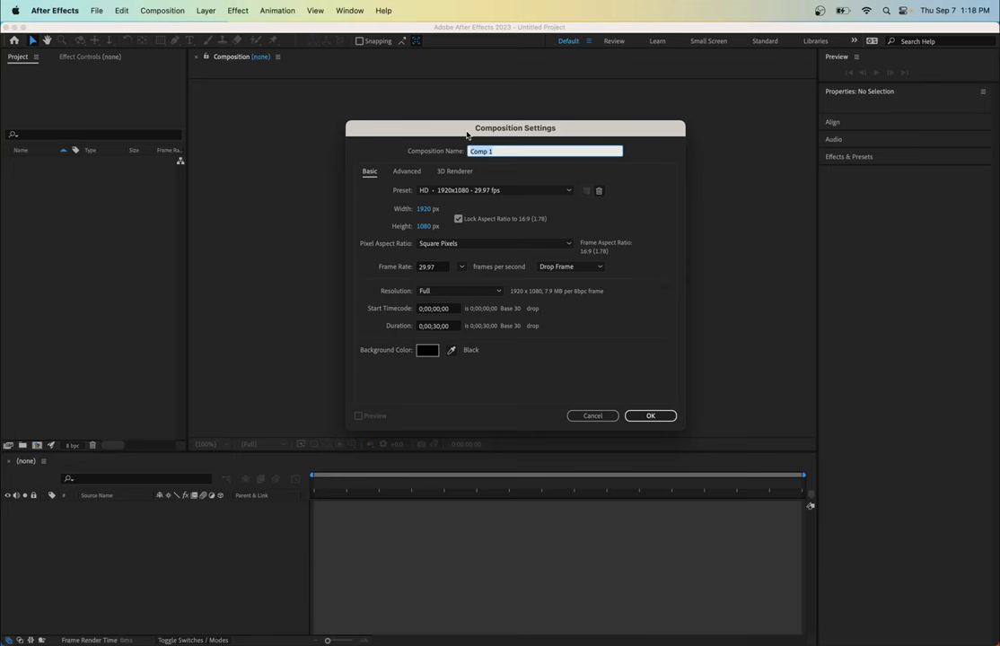
click(456, 190)
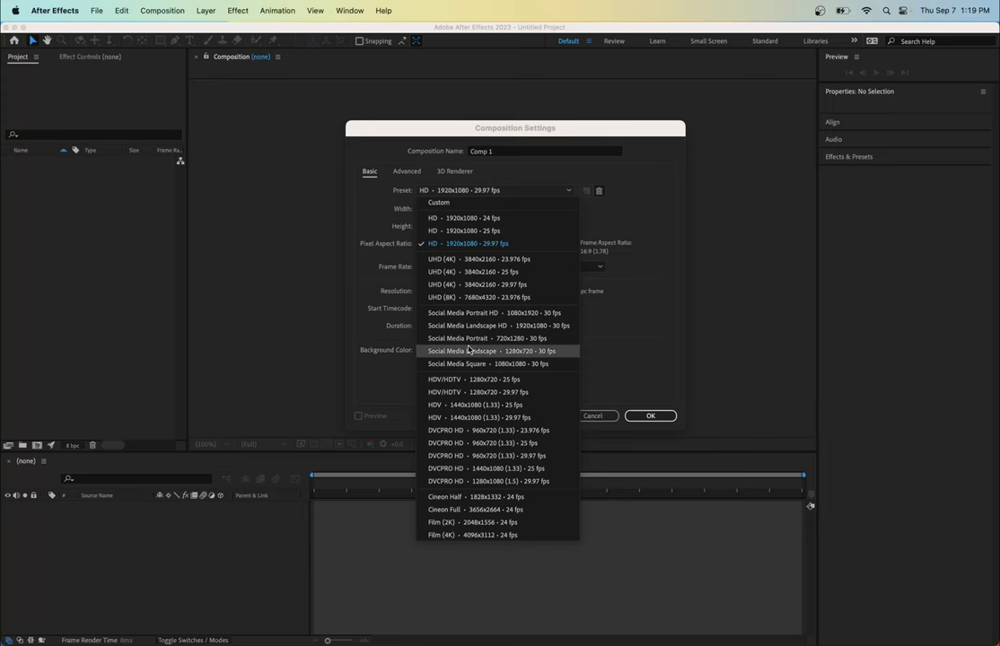
click(474, 225)
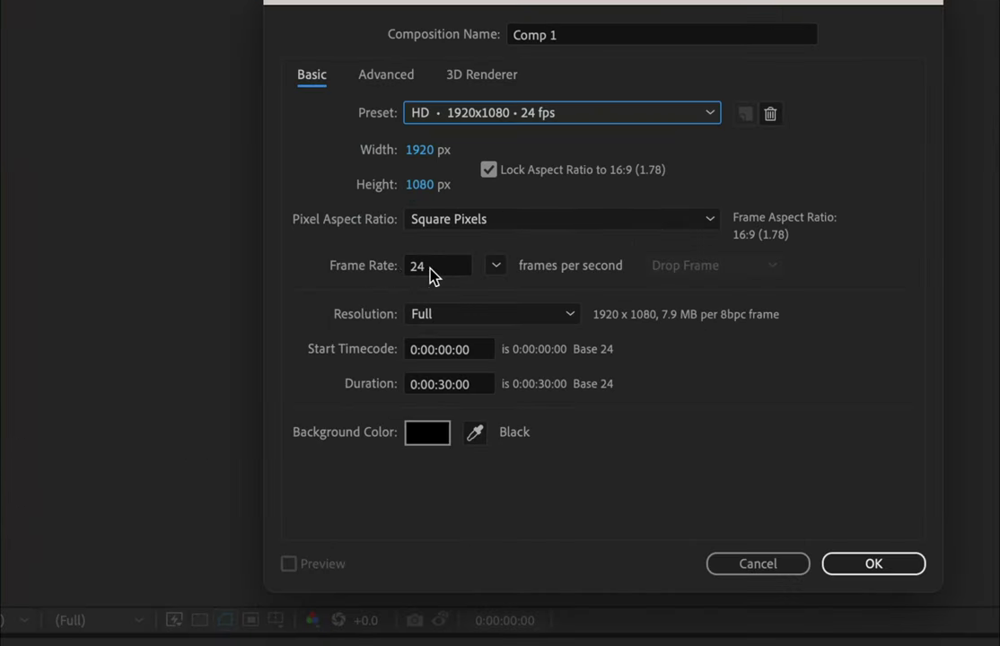
click(430, 268)
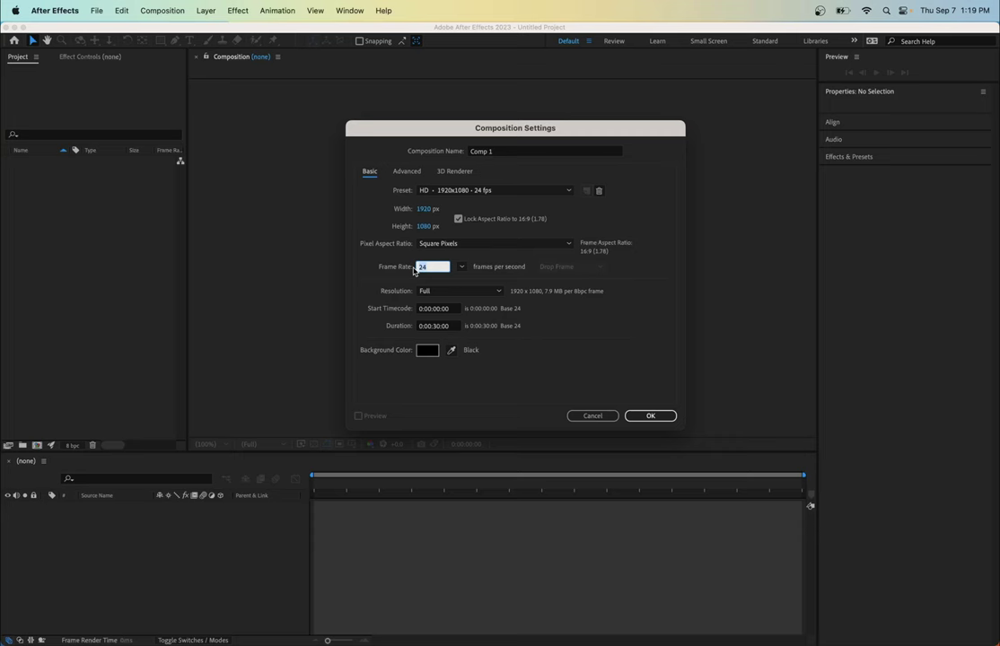
text(30)
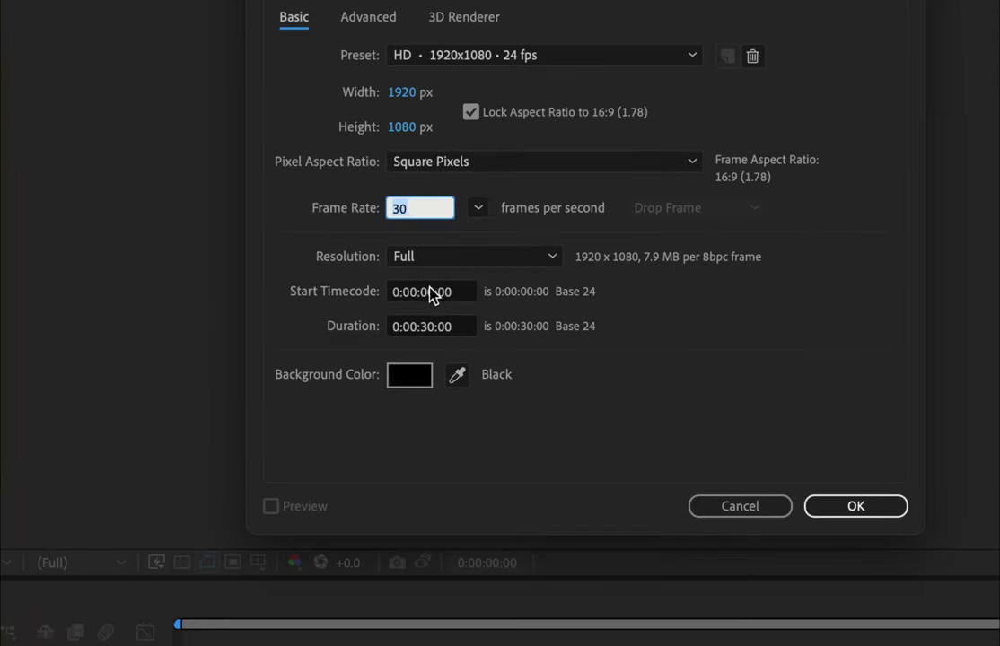
click(400, 334)
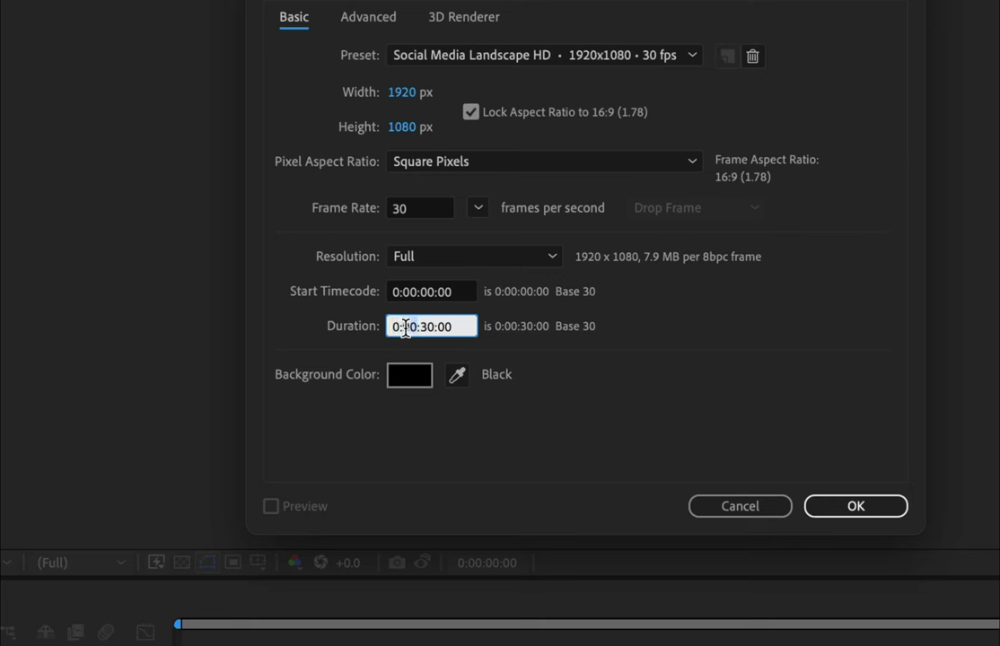
drag(403, 327, 426, 327)
click(411, 326)
drag(424, 327, 432, 328)
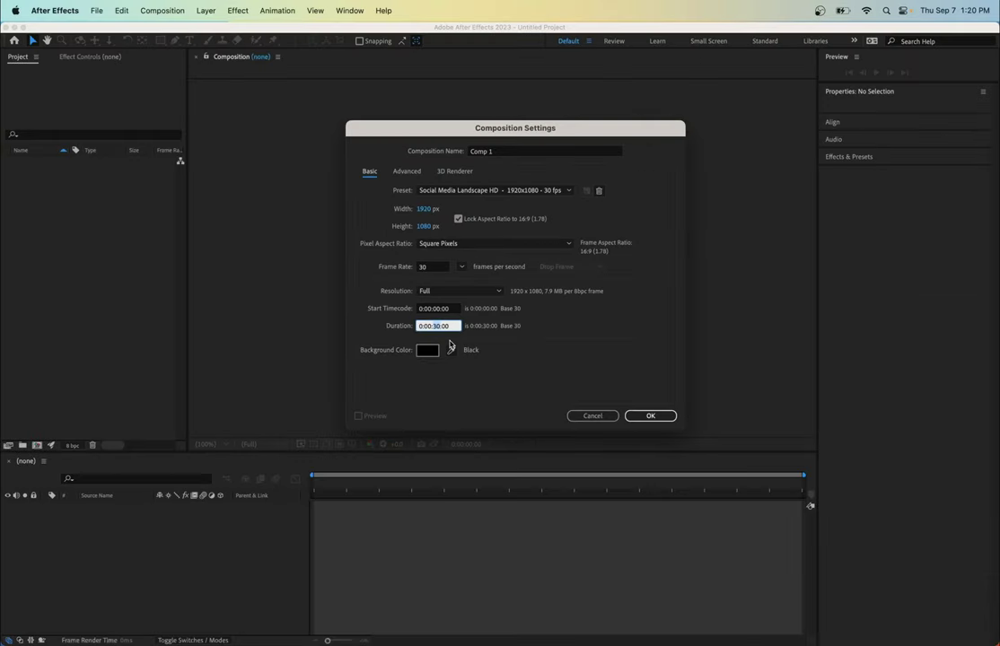
text(1)
Confirm Comp 1's settings and set the viewer magnification to 100%
click(648, 418)
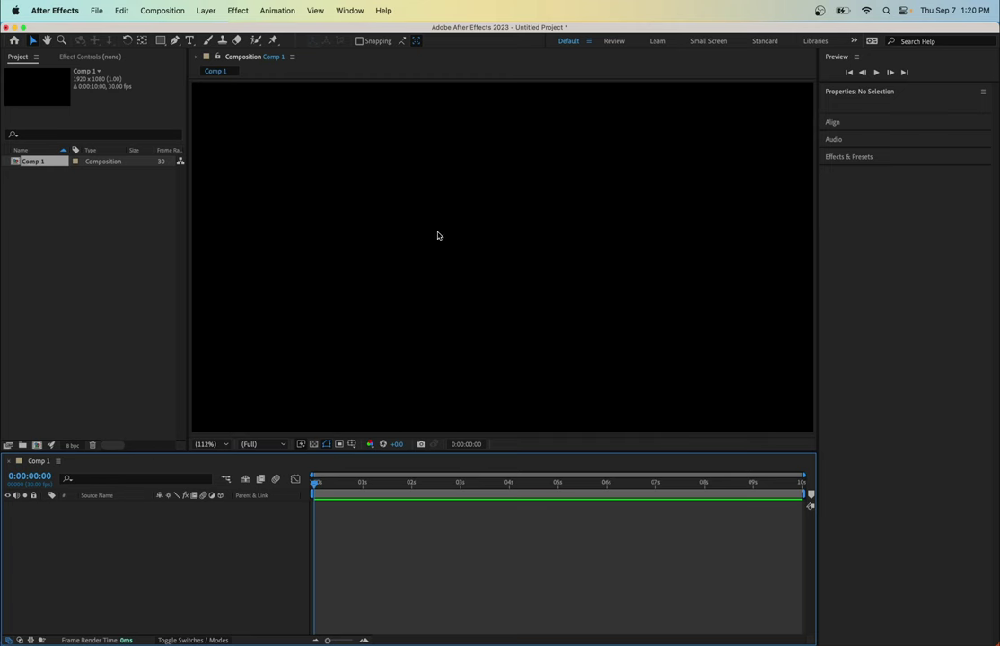
scroll(439, 226, up, 2)
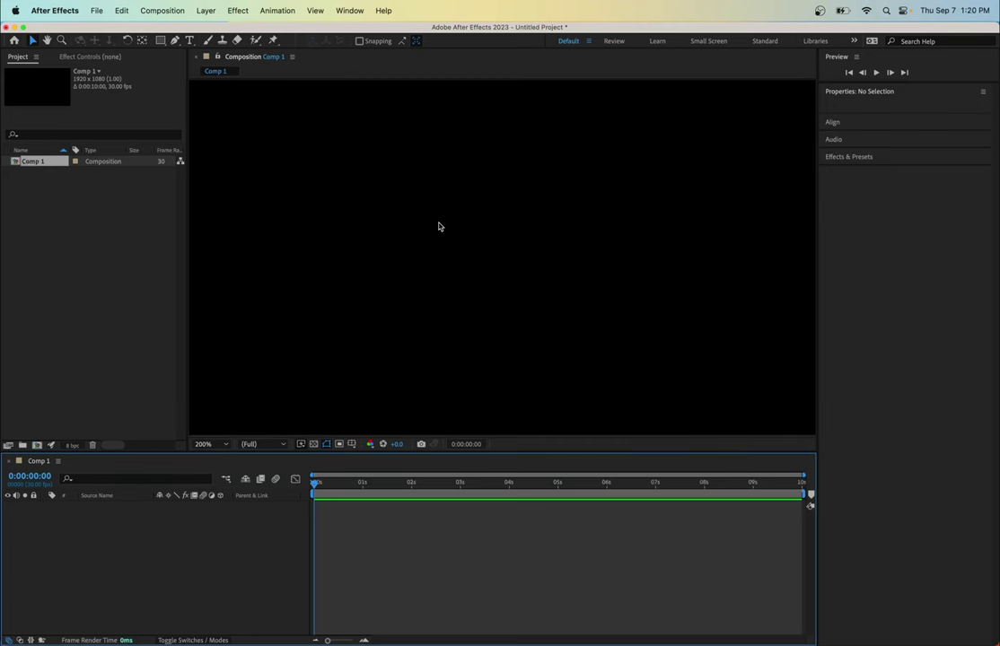
scroll(439, 222, down, 4)
scroll(439, 222, up, 2)
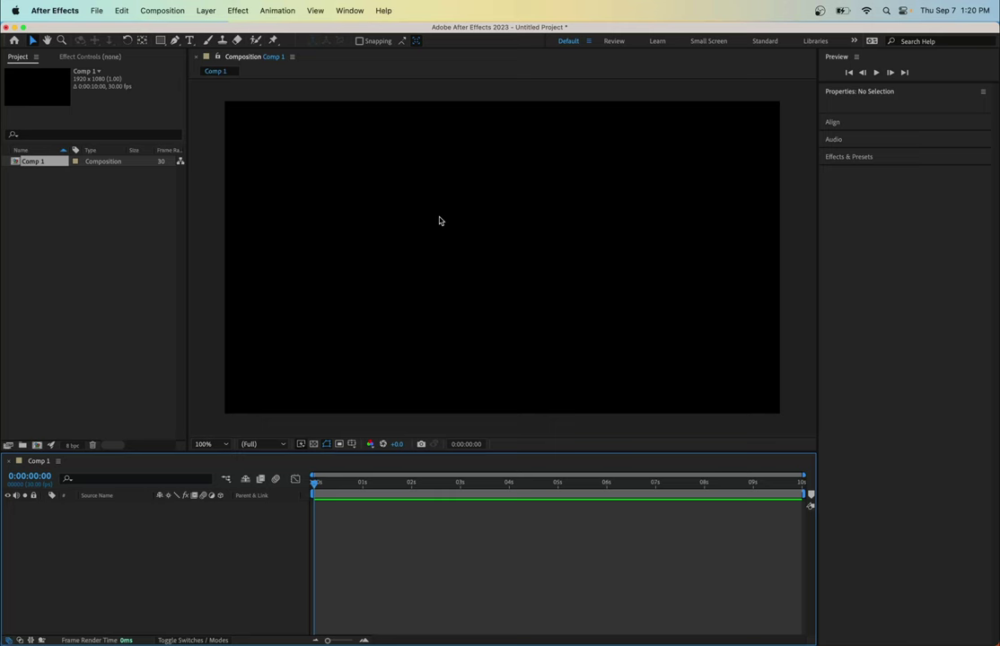
scroll(439, 220, down, 4)
scroll(440, 219, up, 6)
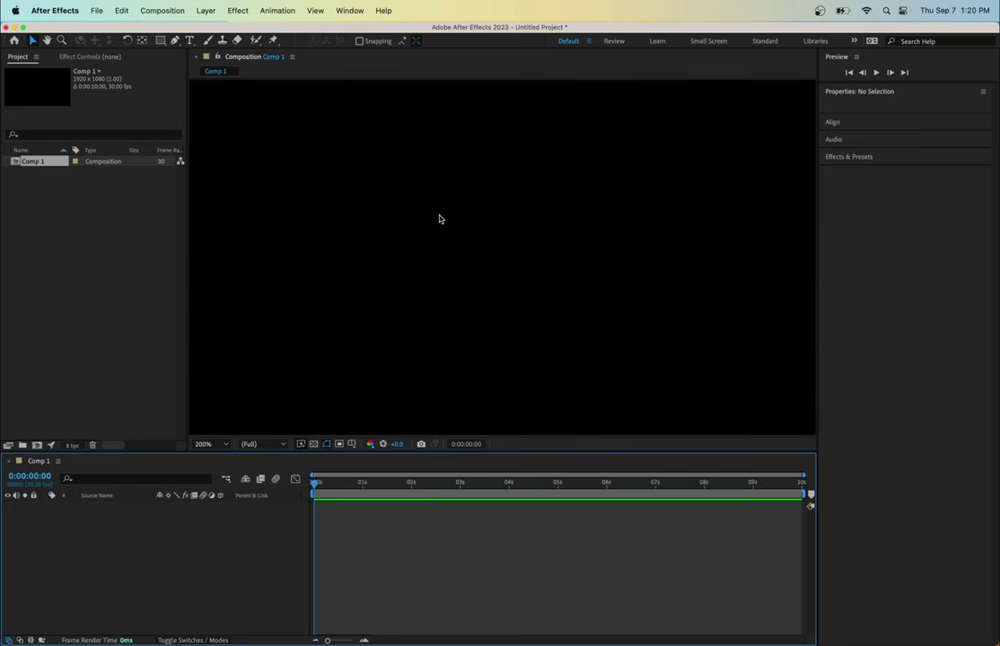
click(225, 444)
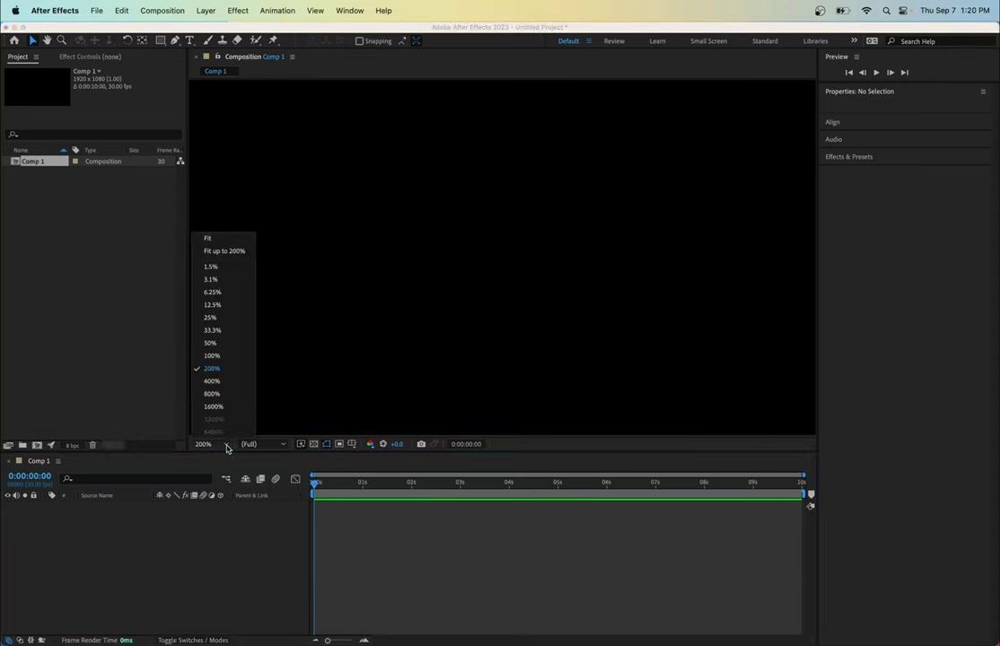
click(213, 357)
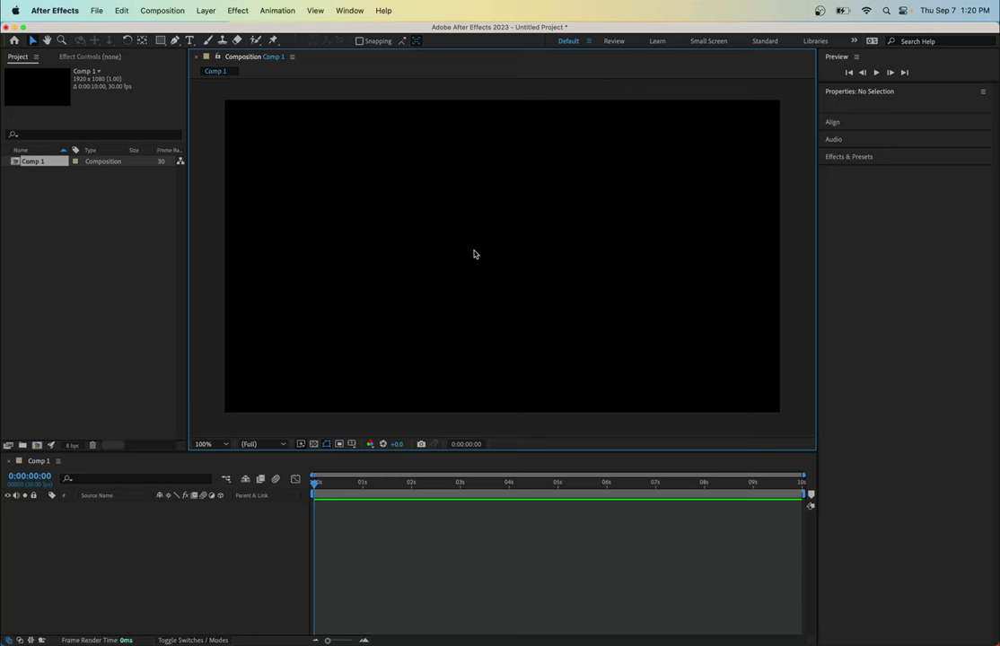
click(67, 239)
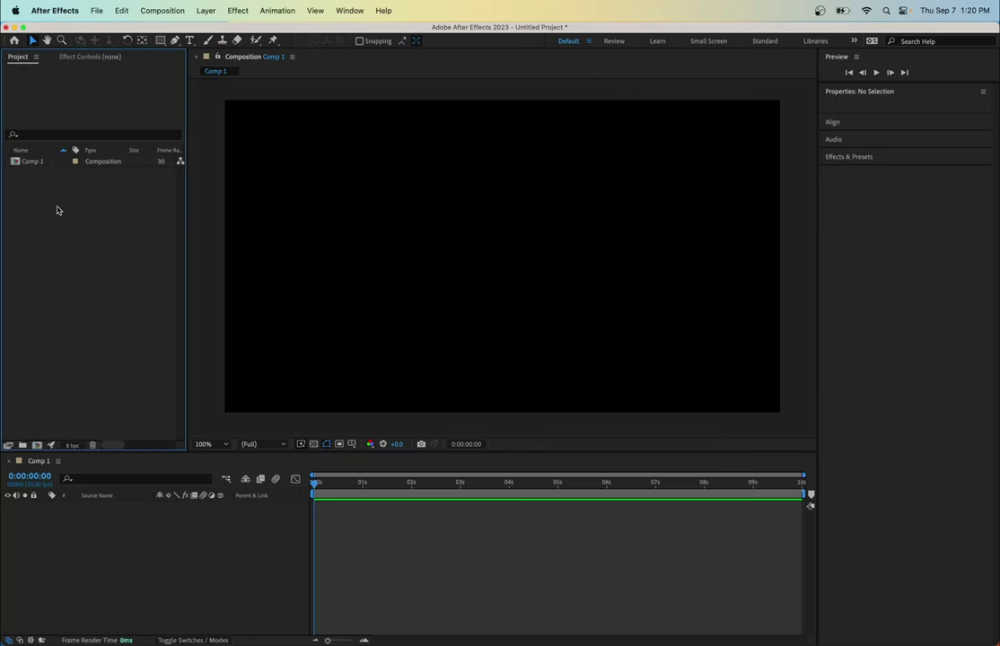
Rename Comp 1 in the Project panel to 'Main Comp'
click(34, 163)
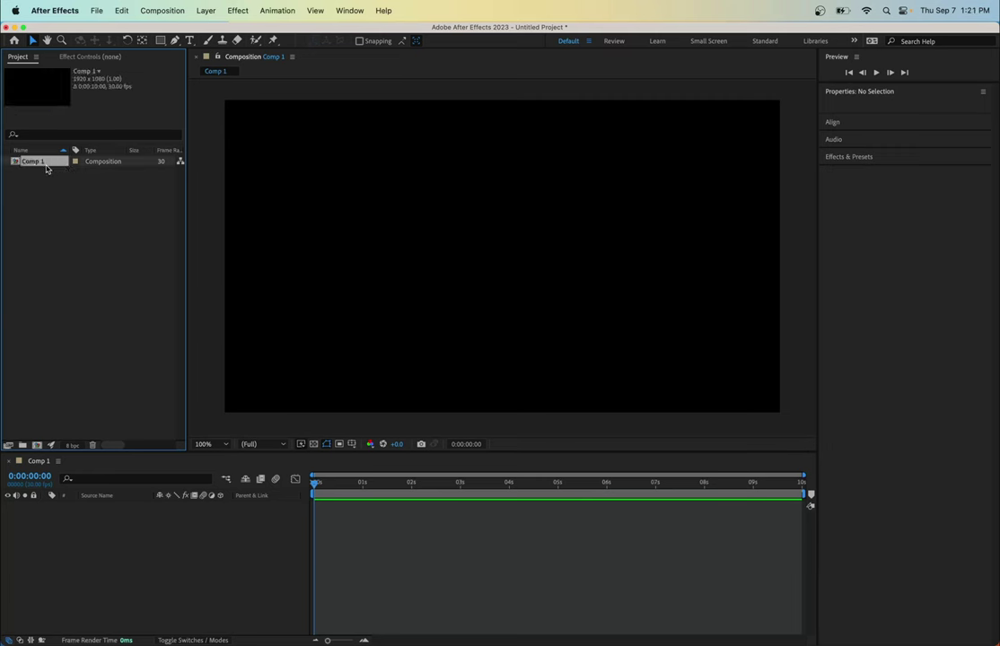
click(53, 169)
click(40, 190)
click(40, 166)
click(39, 164)
text(Main)
key(Return)
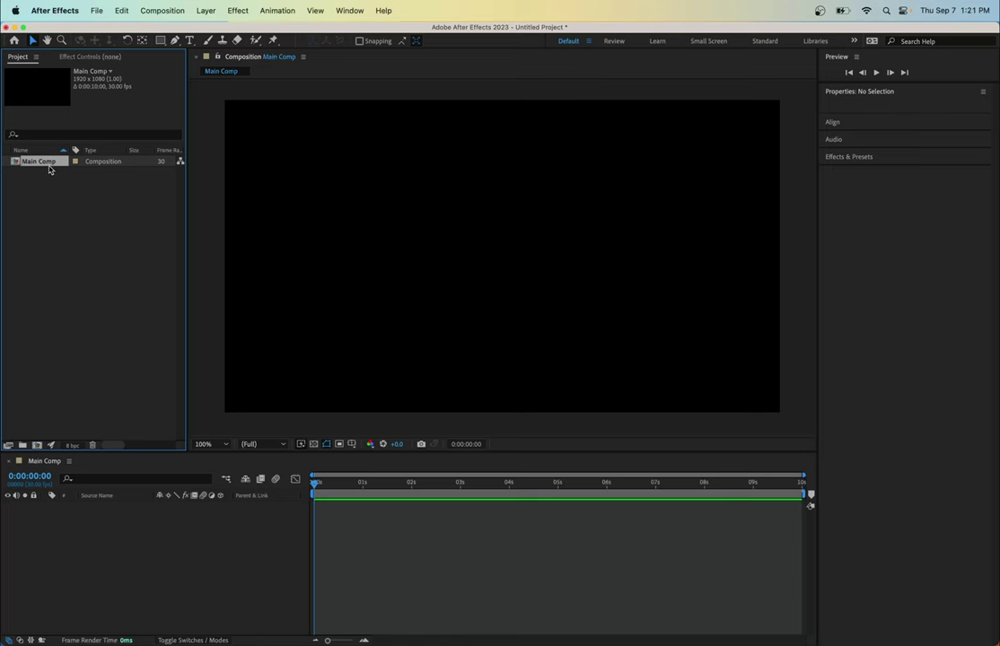
click(53, 229)
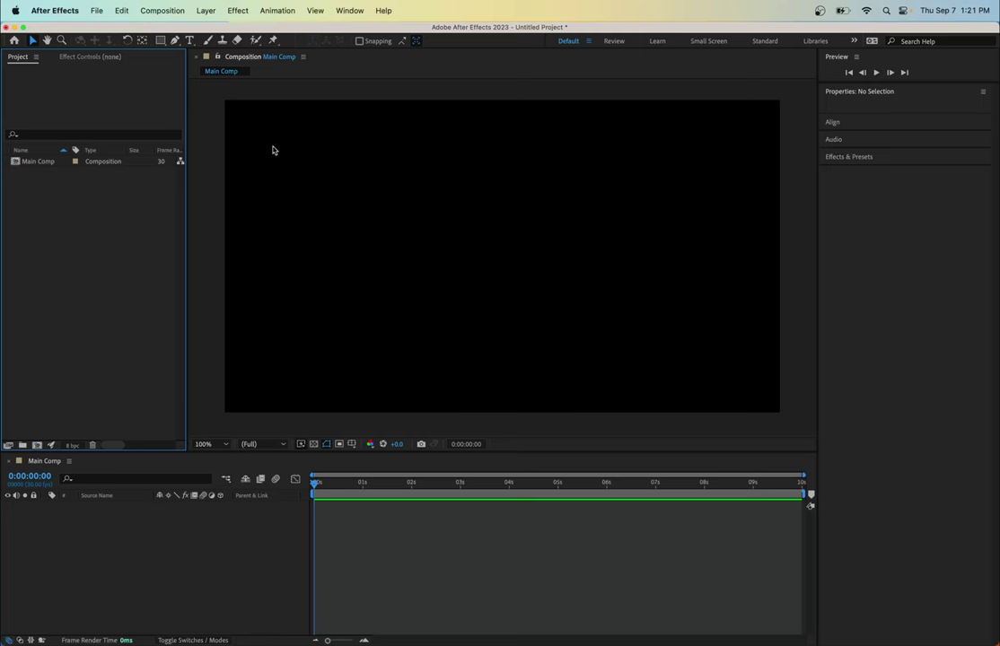
Choose the Ellipse tool and turn off the stroke for new shapes
click(161, 41)
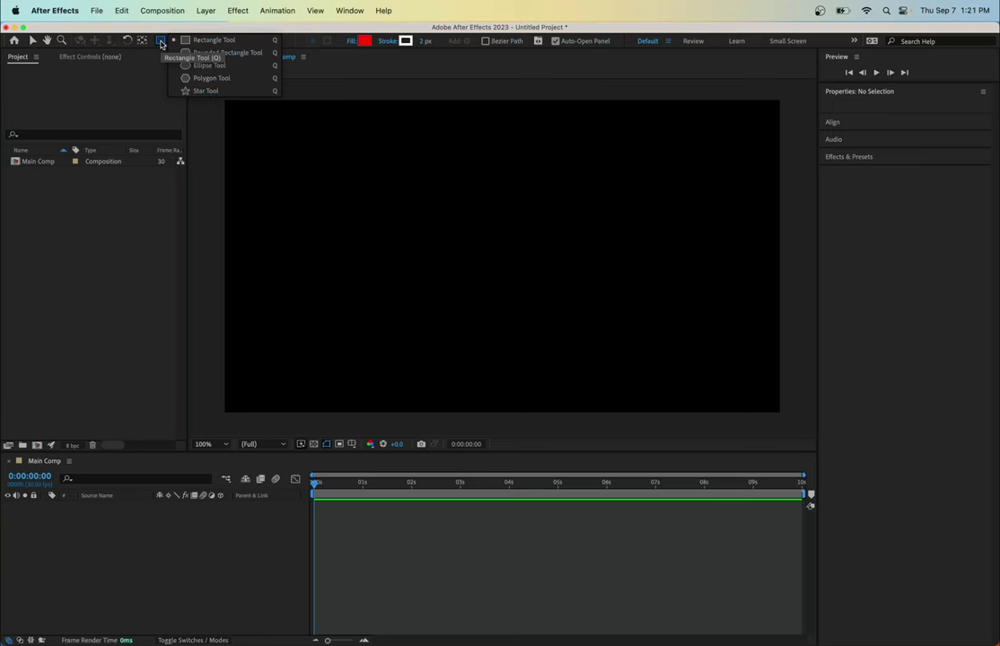
click(205, 65)
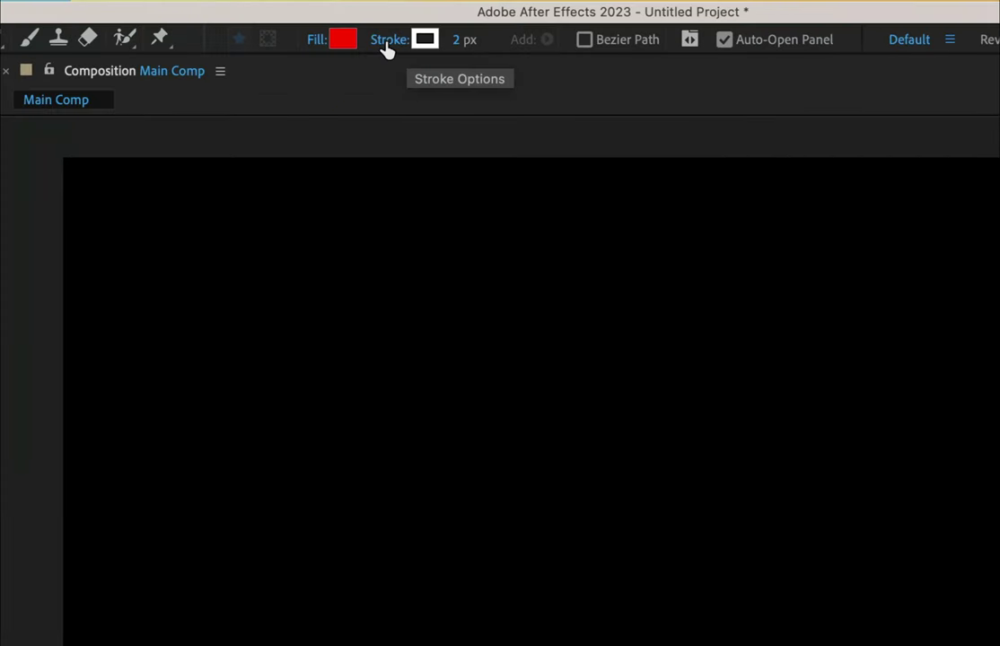
click(387, 43)
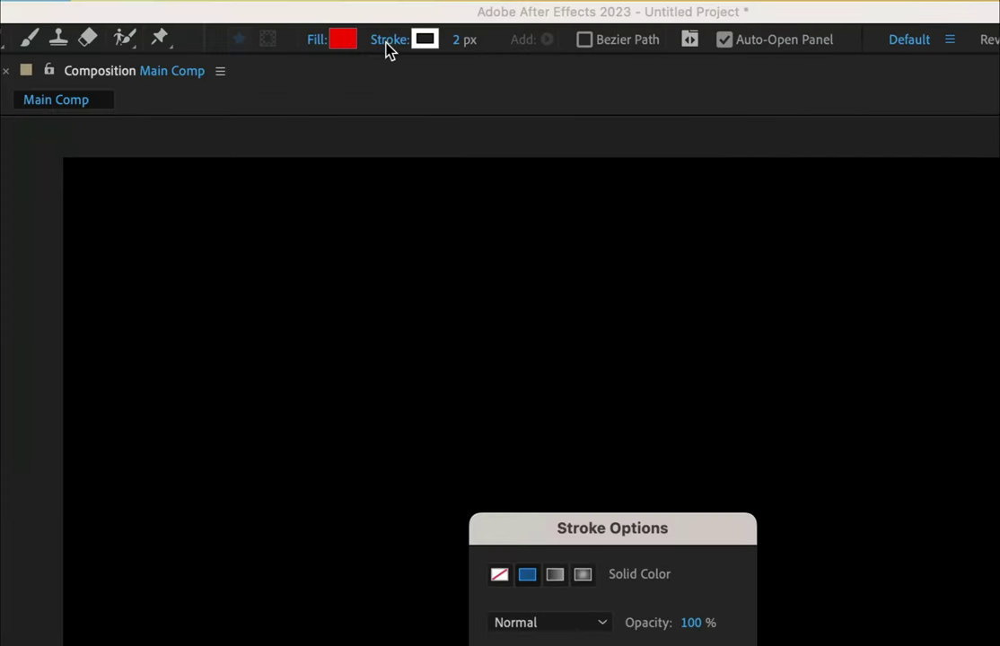
drag(528, 525, 464, 238)
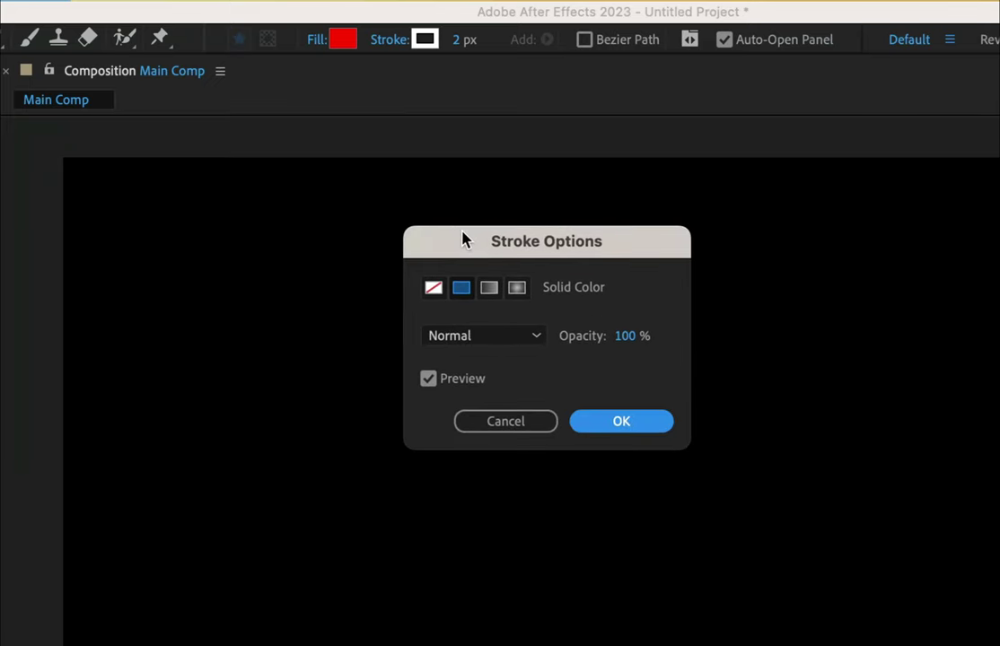
click(434, 291)
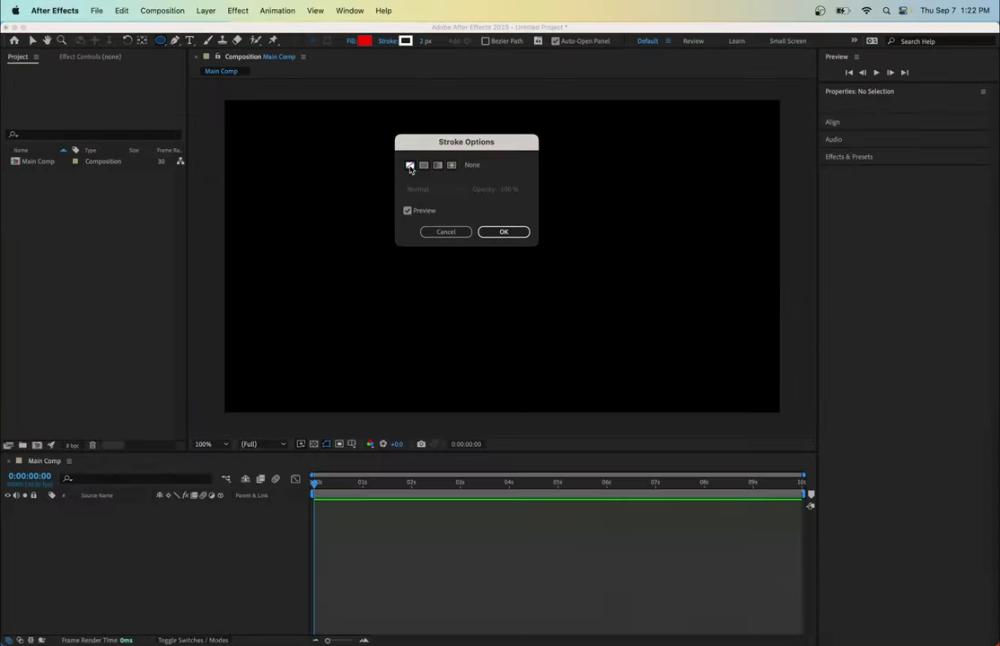
click(493, 231)
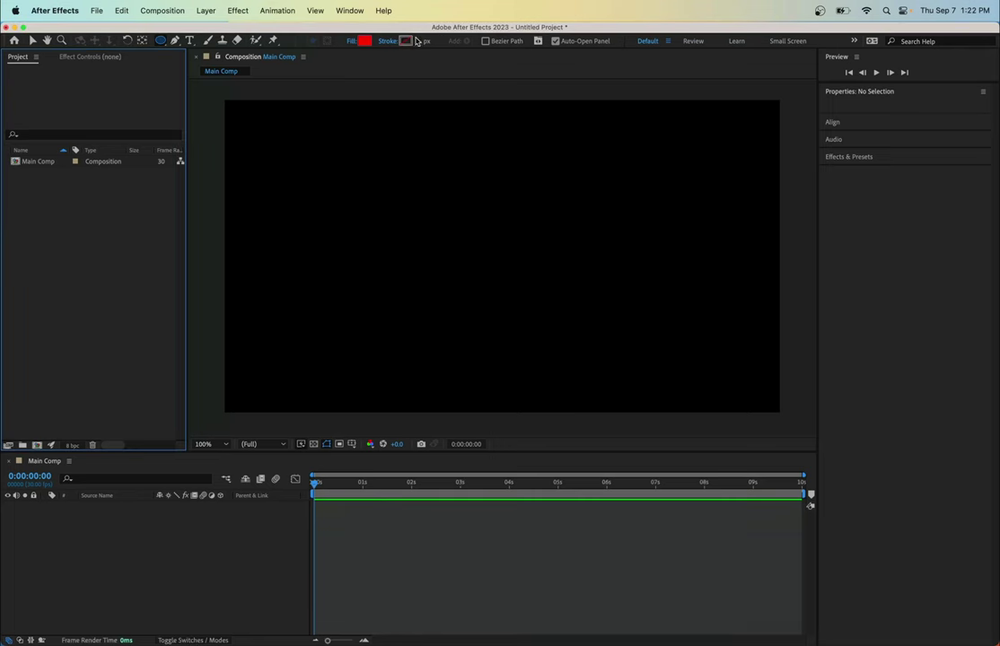
Set the new shape fill colour to white (FAFAFA)
click(364, 43)
drag(422, 323, 332, 262)
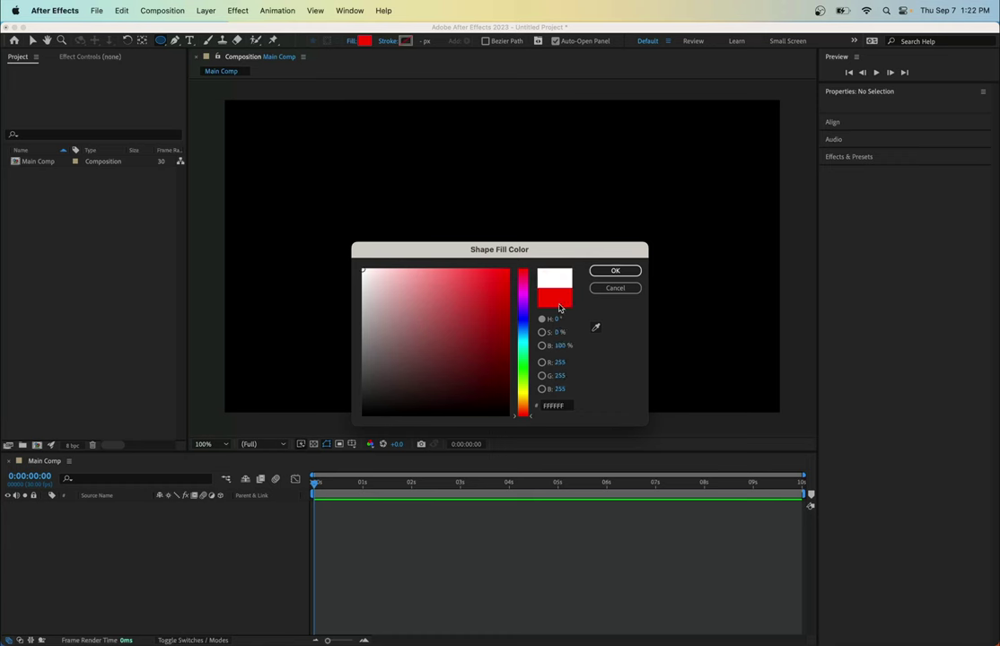
drag(447, 302, 358, 271)
click(615, 270)
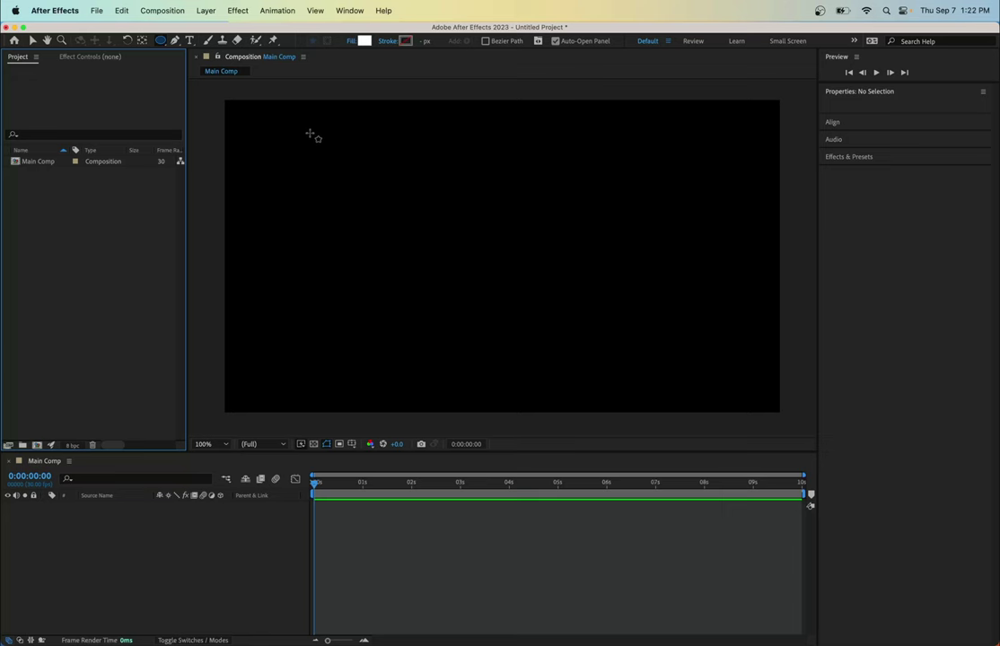
Draw a round 236.1 px white circle at Main Comp's upper left, undoing the first oval
drag(310, 133, 379, 190)
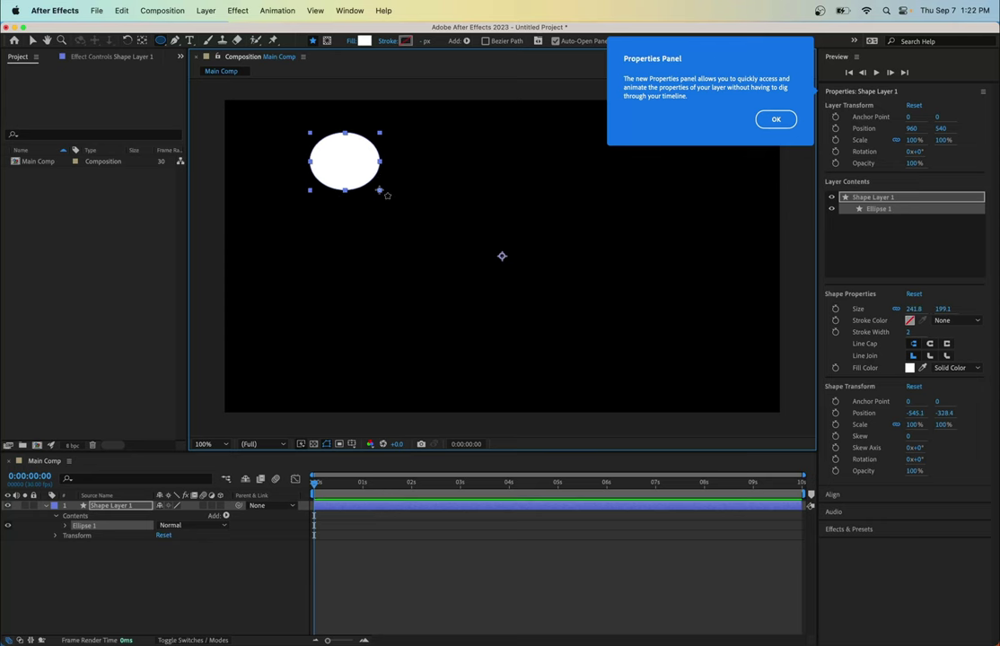
key(super+z)
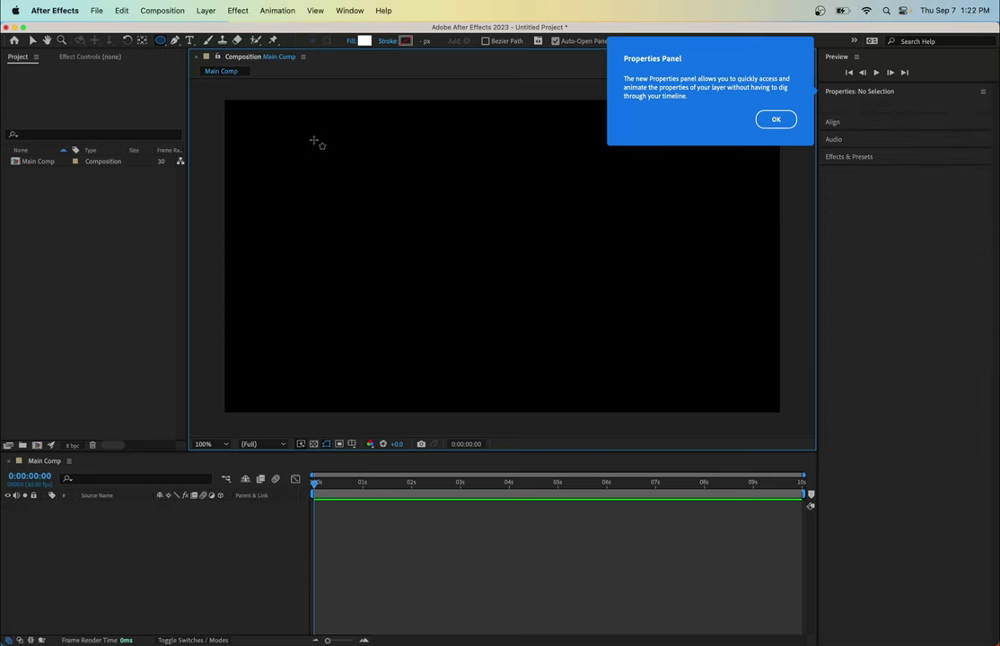
drag(314, 138, 375, 207)
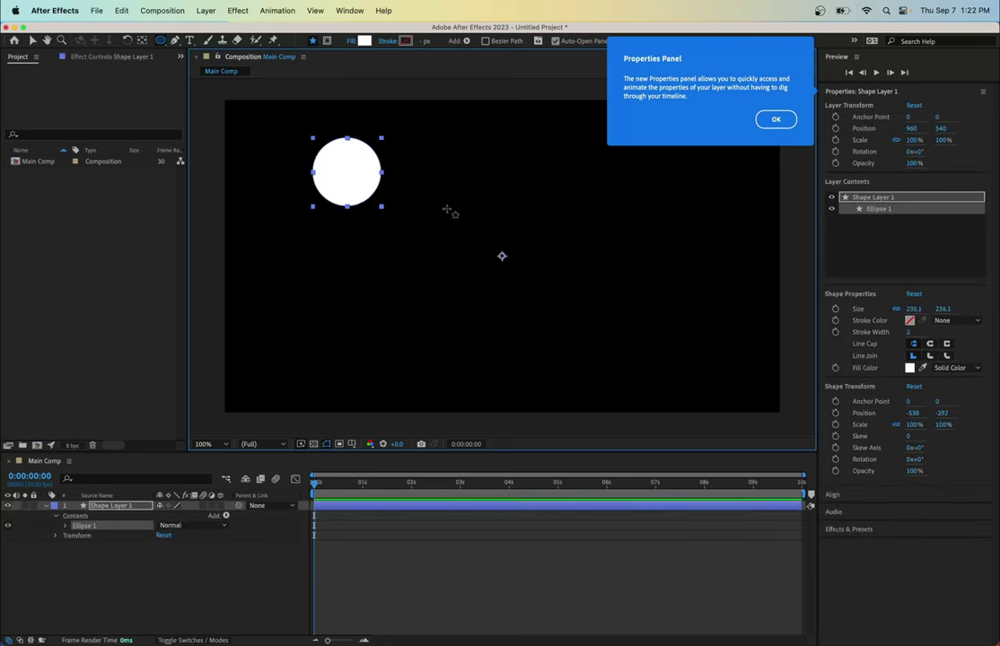
click(774, 120)
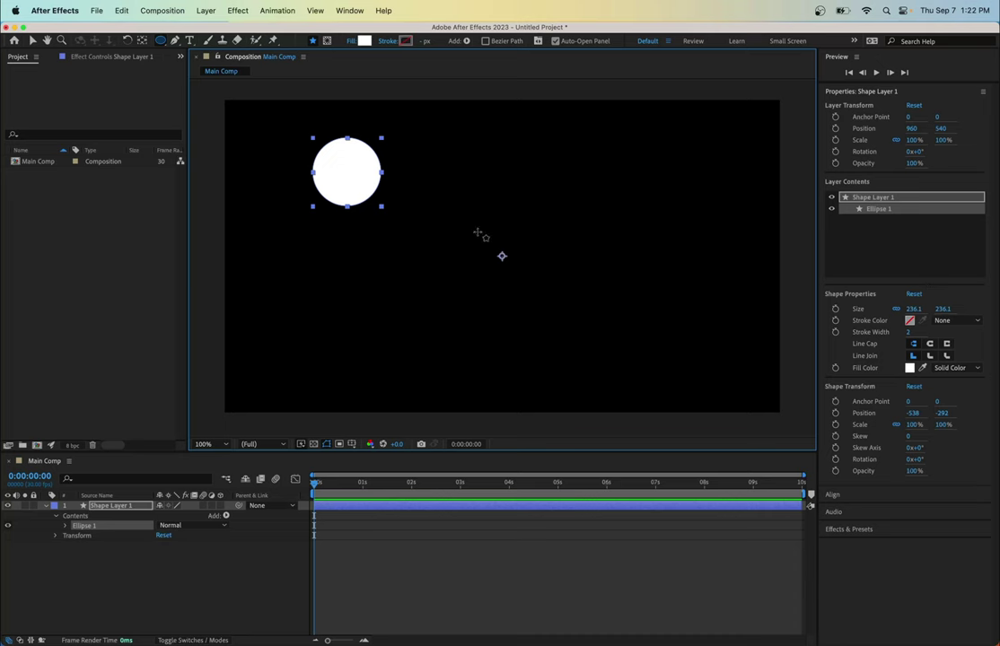
key(period)
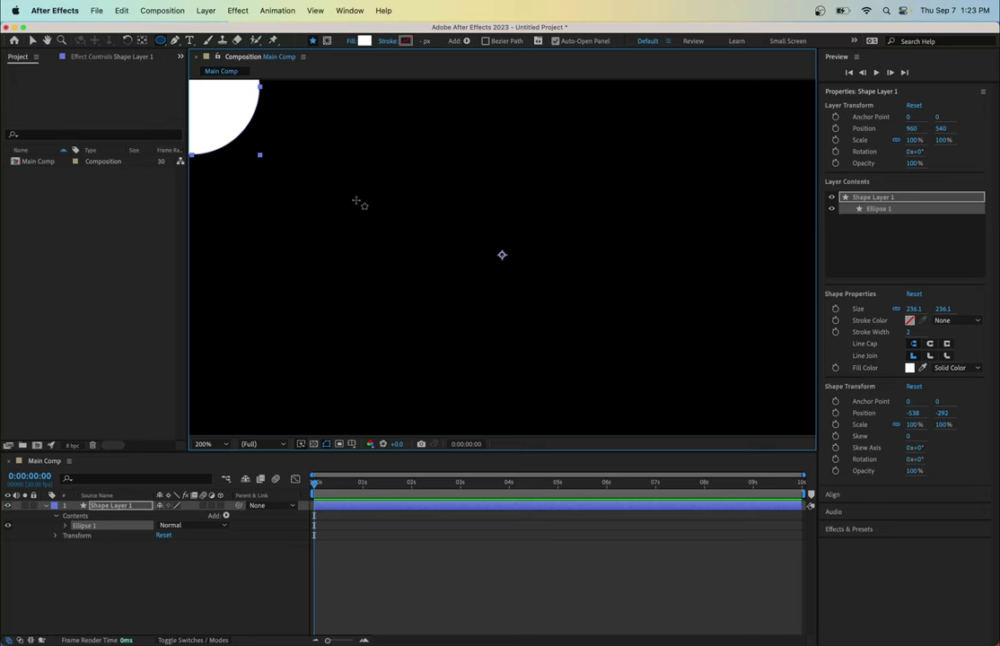
key(h)
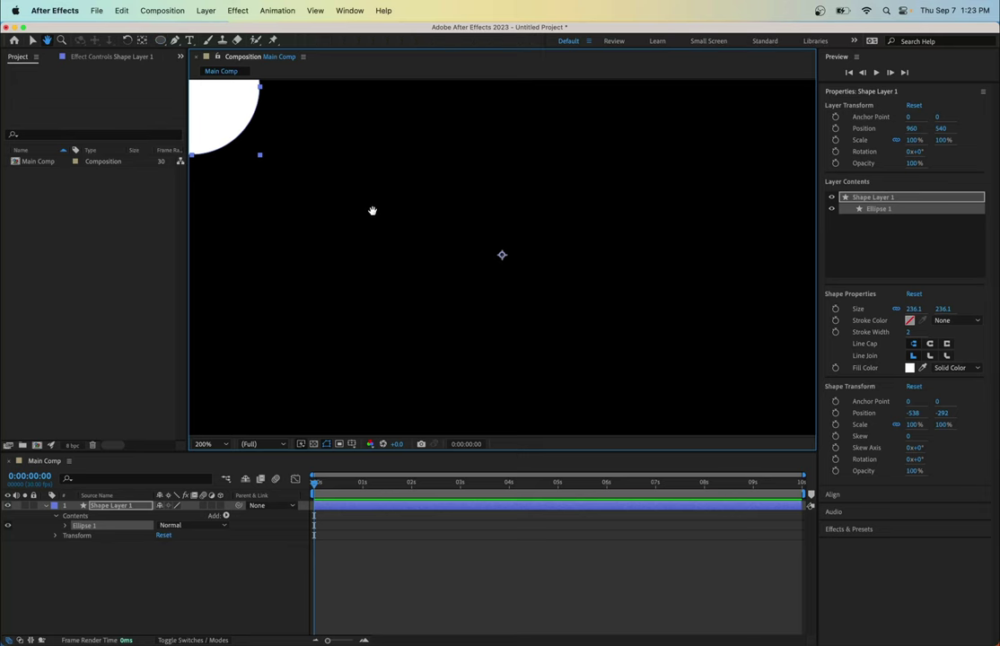
drag(335, 175, 533, 256)
mouse_move(317, 181)
mouse_down()
mouse_move(283, 100)
mouse_move(371, 229)
mouse_move(471, 132)
mouse_move(415, 174)
mouse_move(370, 147)
mouse_move(376, 272)
mouse_up()
key(q)
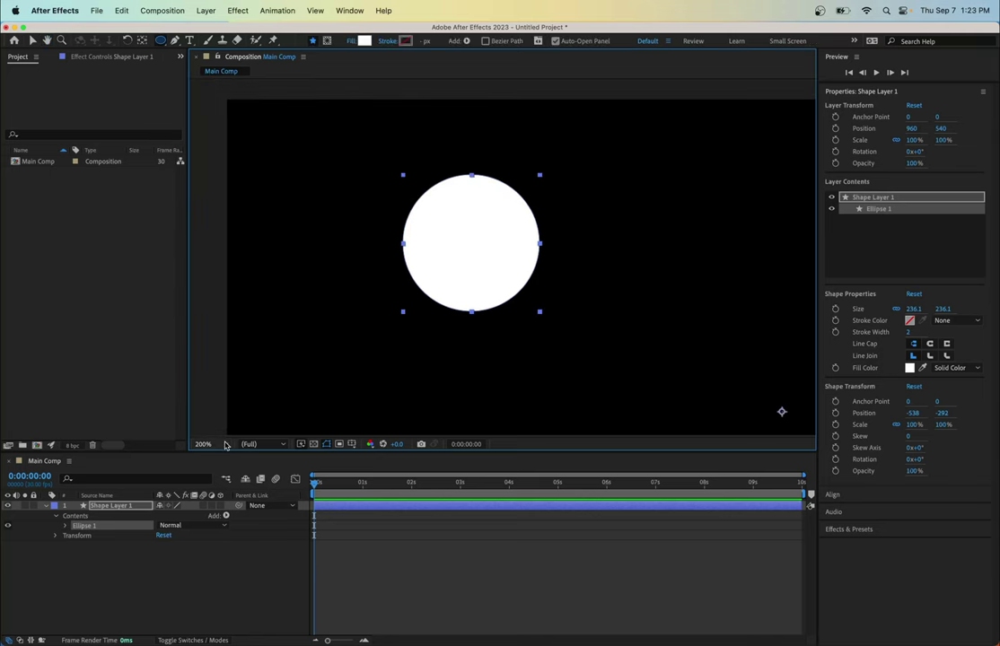
click(223, 444)
click(216, 358)
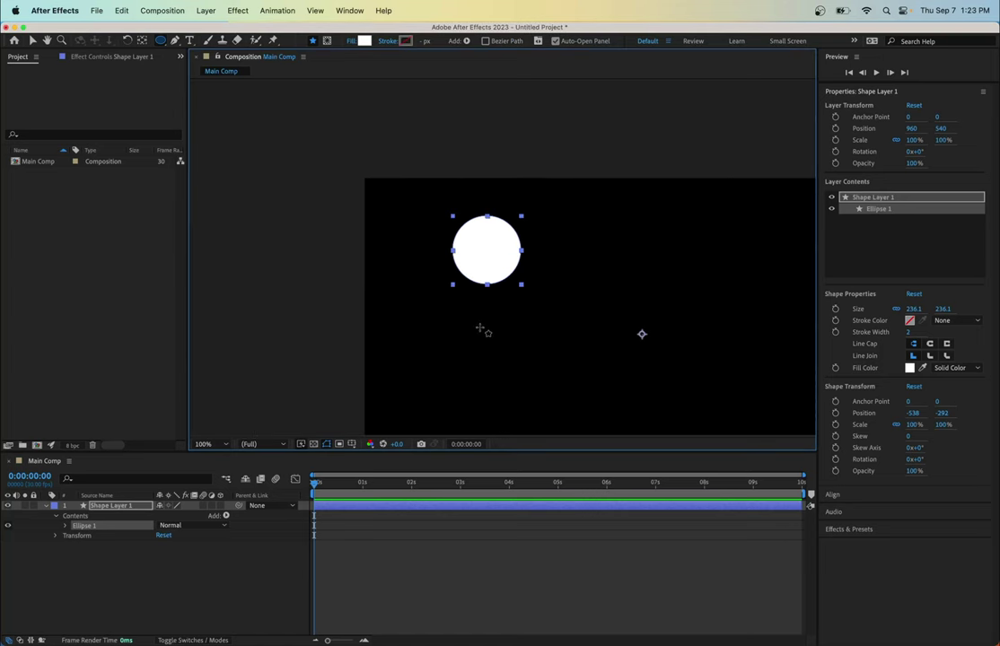
drag(491, 333, 395, 172)
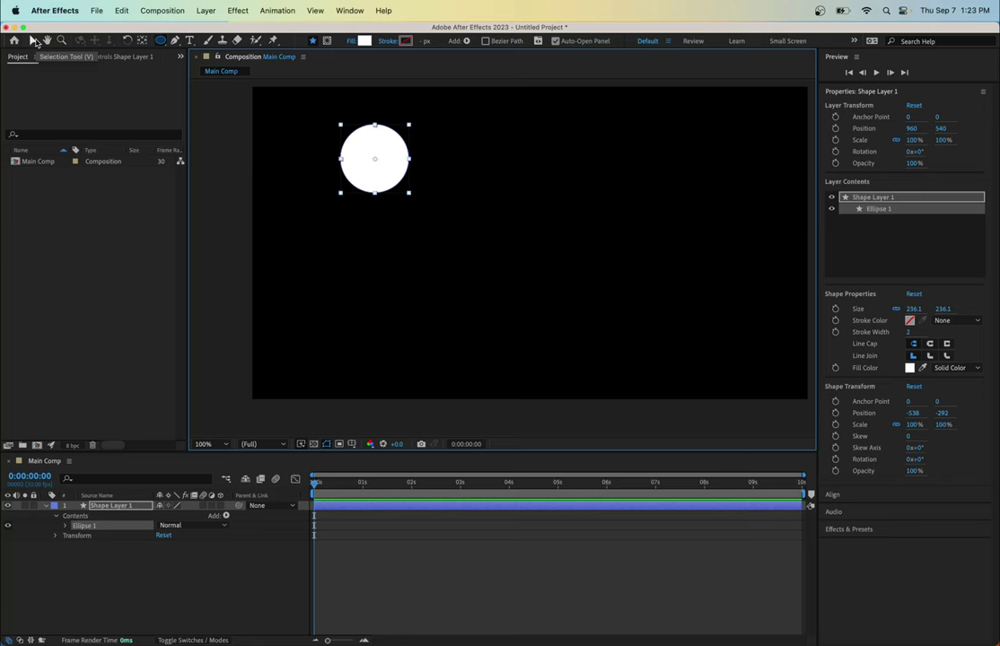
Switch to the Selection tool and reselect the circle's shape layer
click(33, 42)
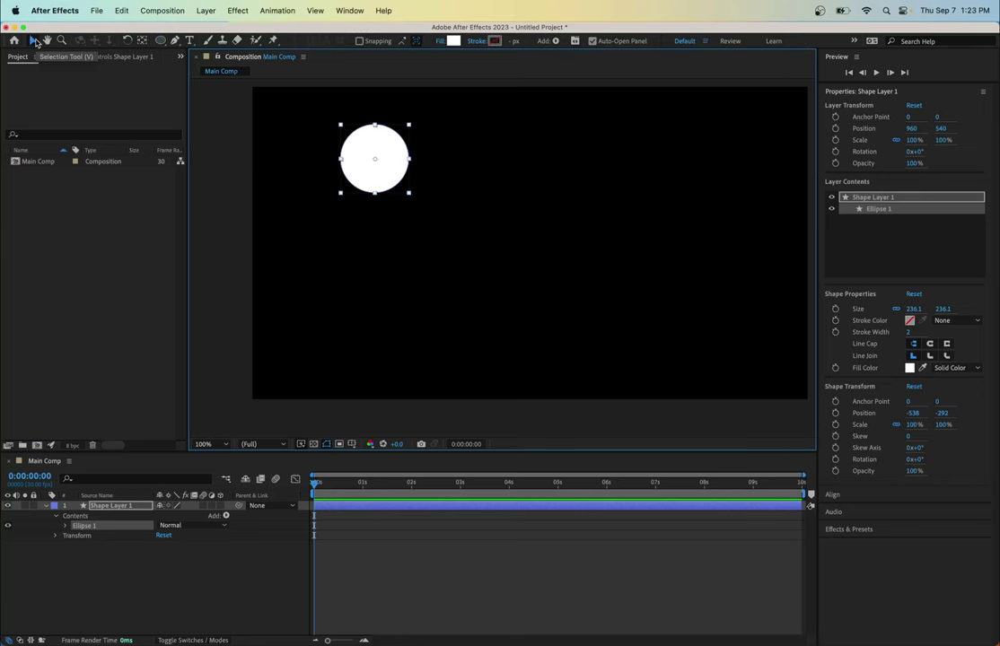
click(219, 174)
click(393, 155)
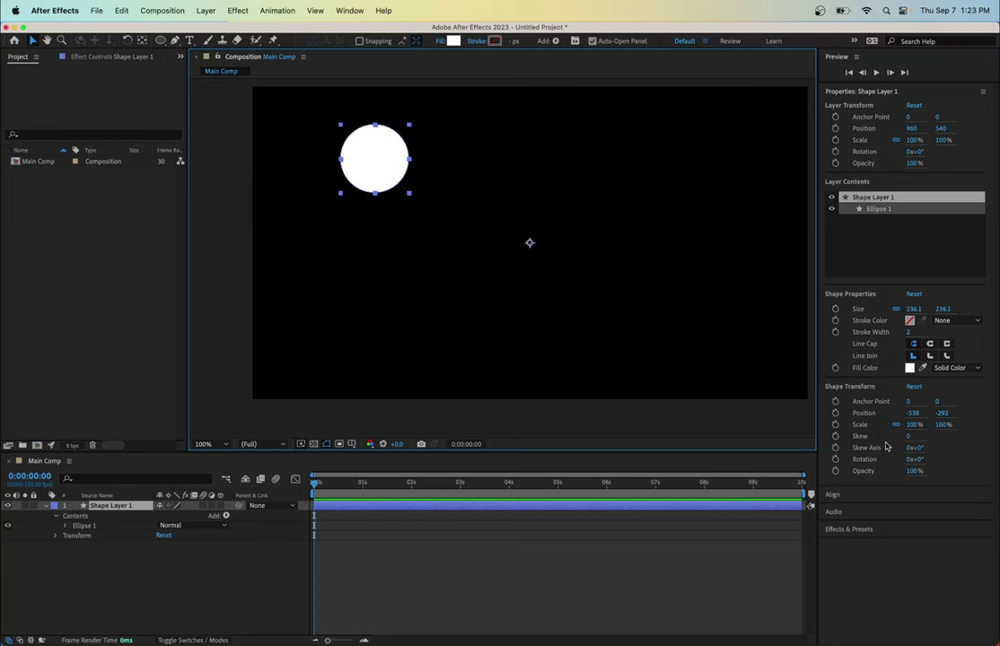
Collapse Shape Layer 1 and rename it to 'Ball'
click(48, 511)
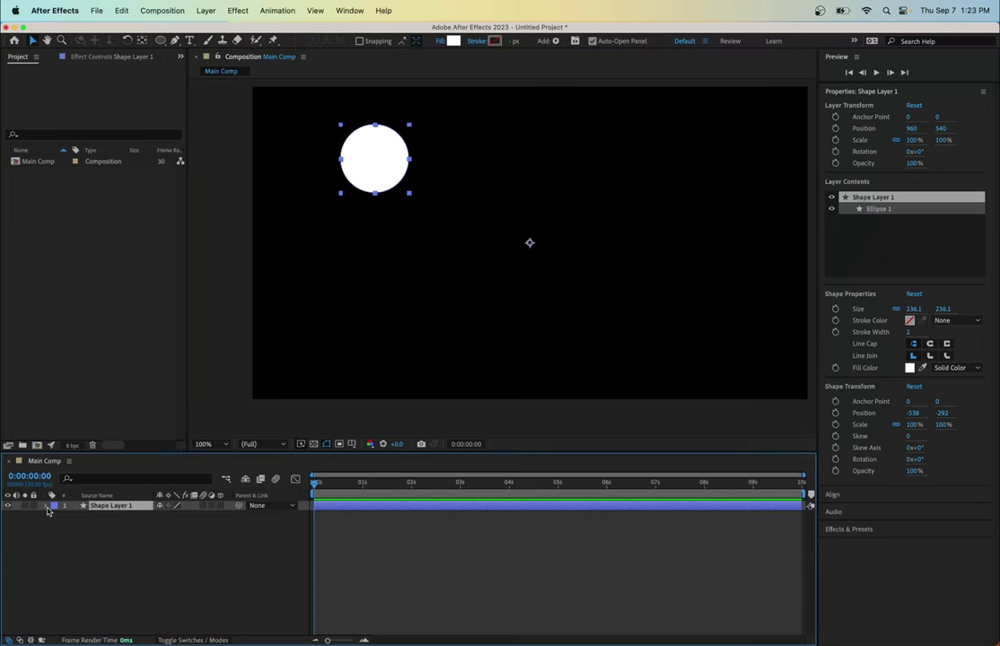
click(134, 539)
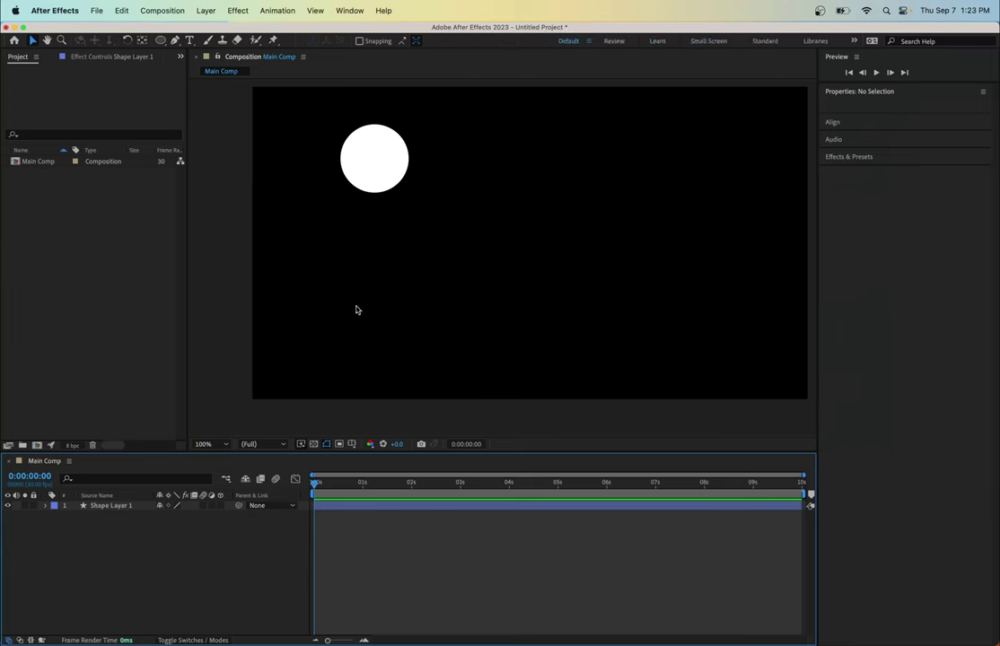
click(120, 508)
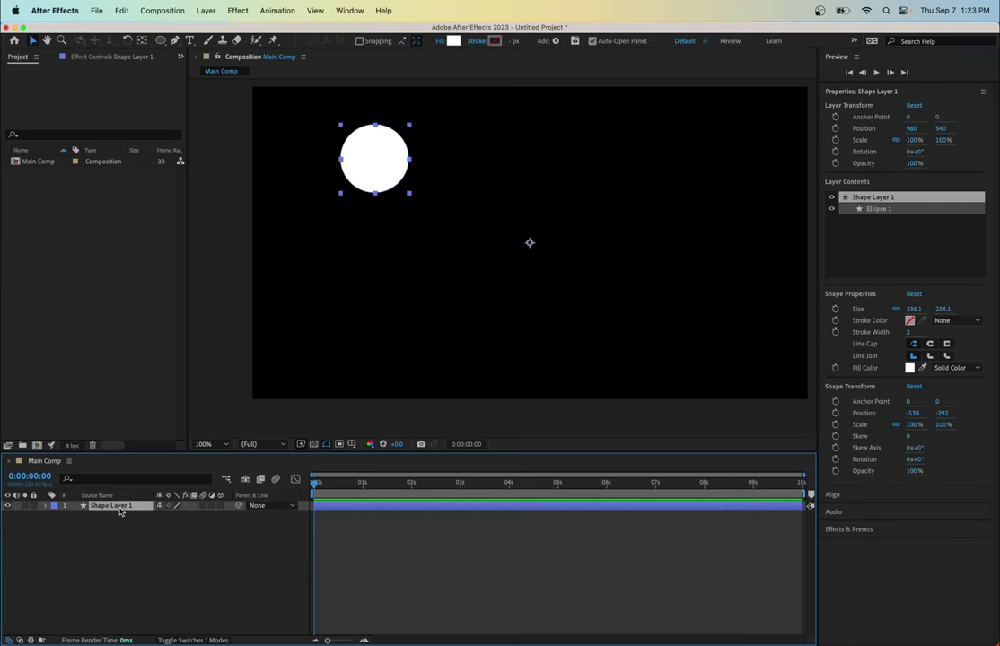
click(146, 546)
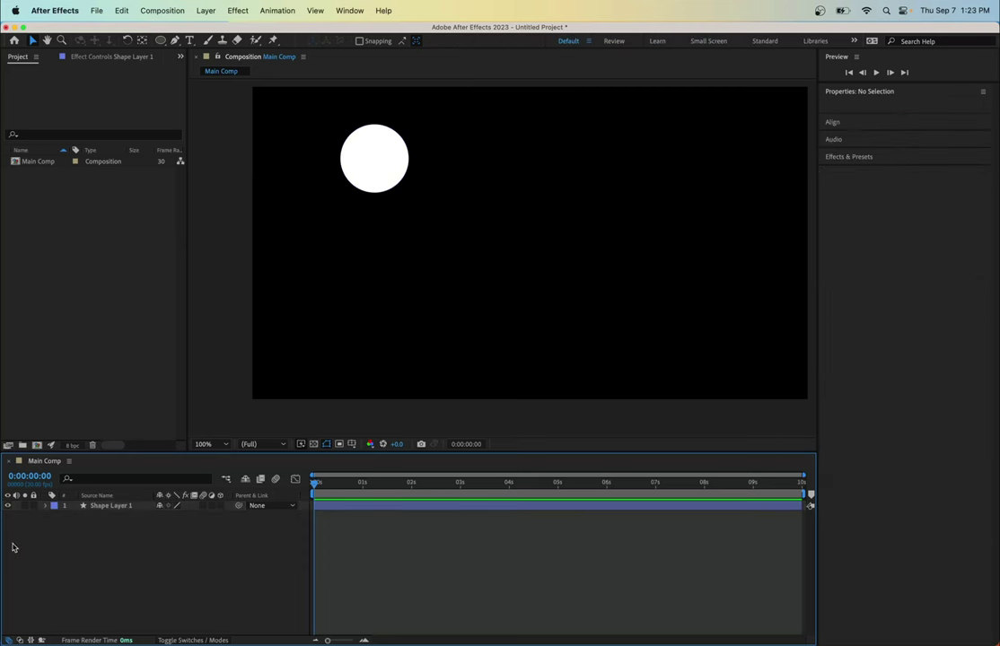
click(112, 508)
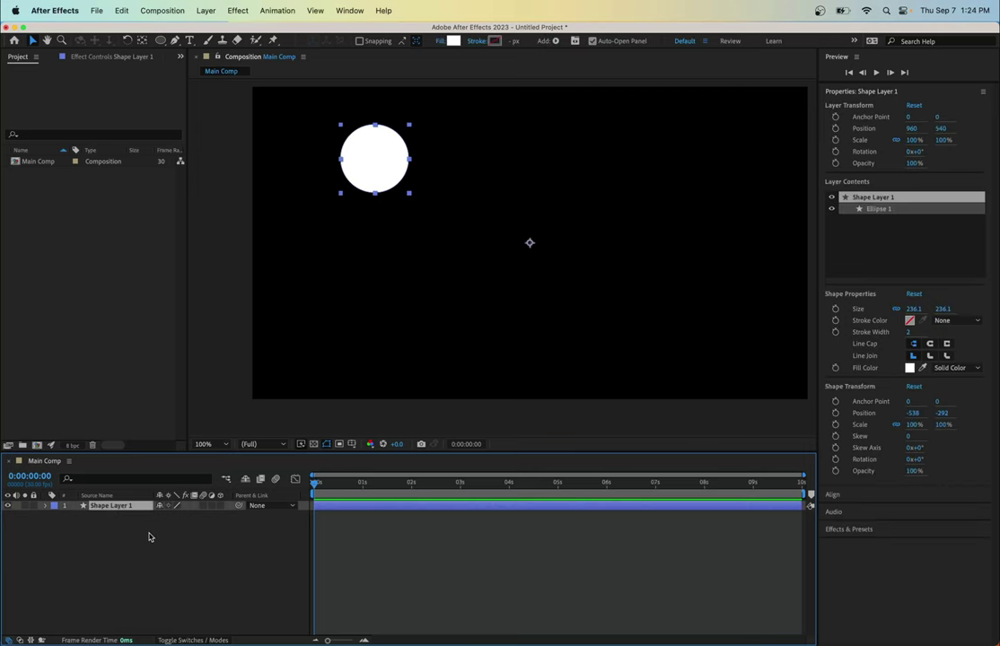
key(Return)
text(Ball)
key(Return)
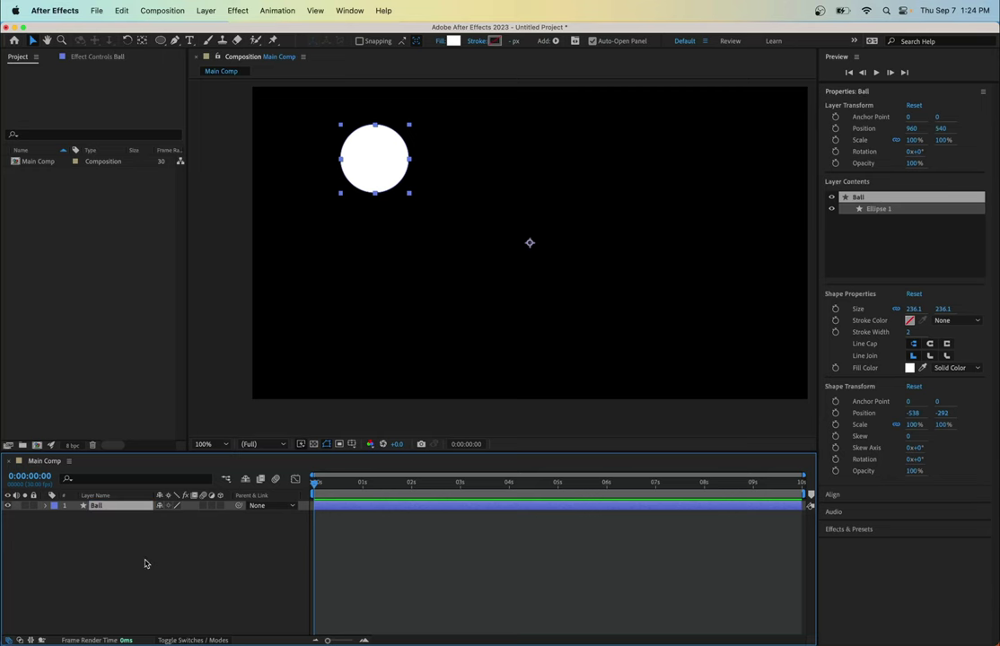
click(111, 594)
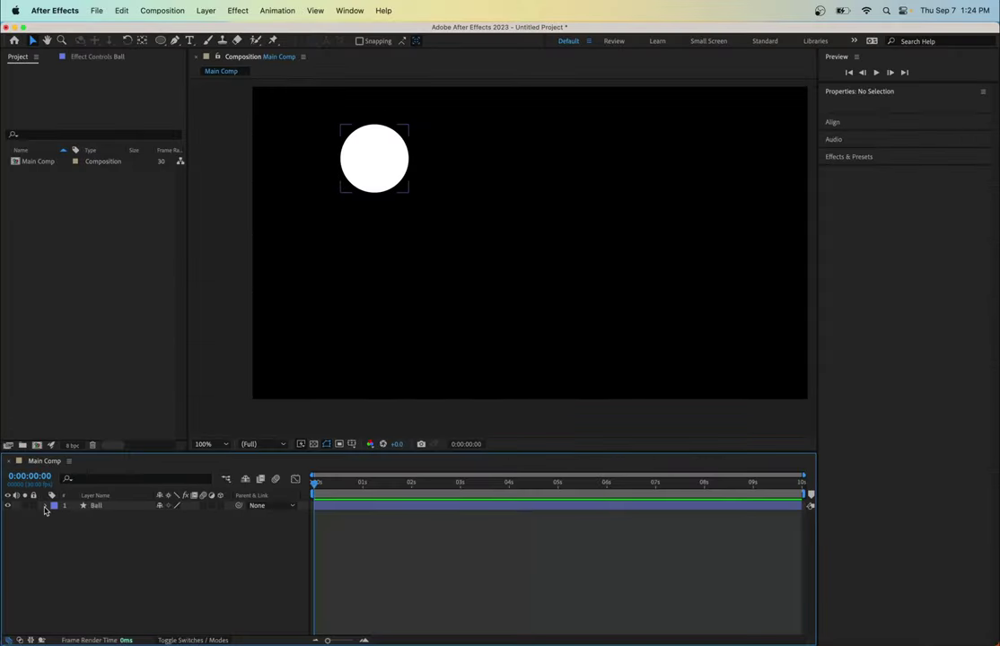
click(47, 506)
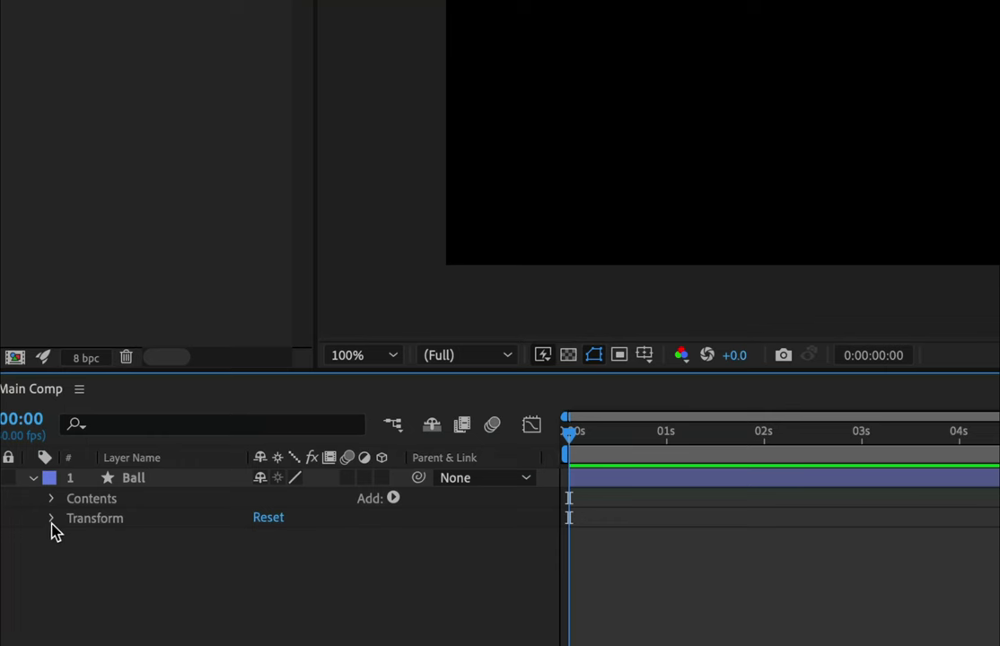
click(50, 501)
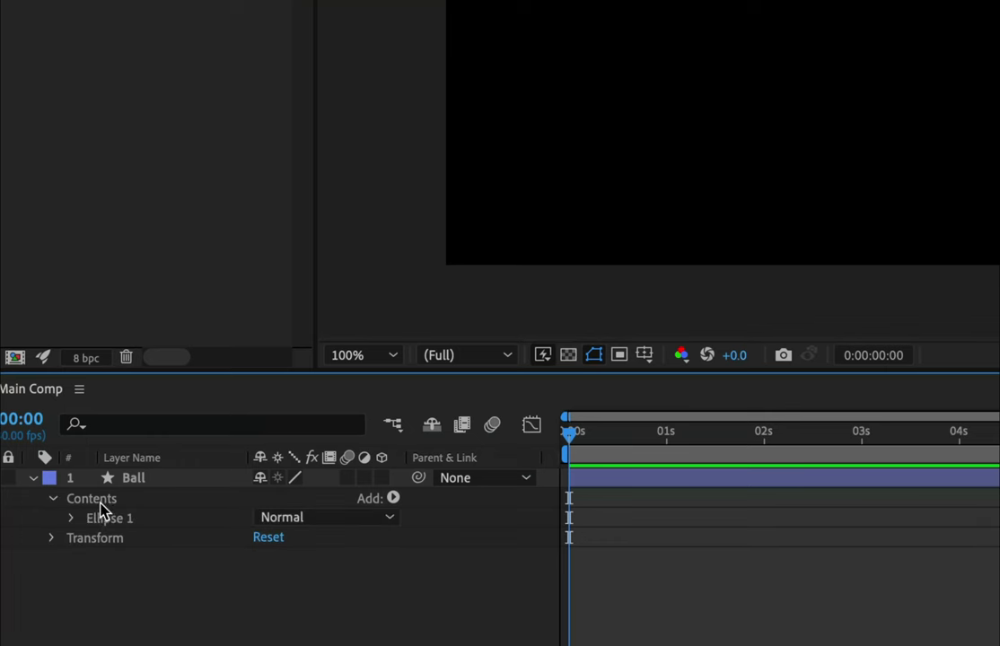
click(71, 518)
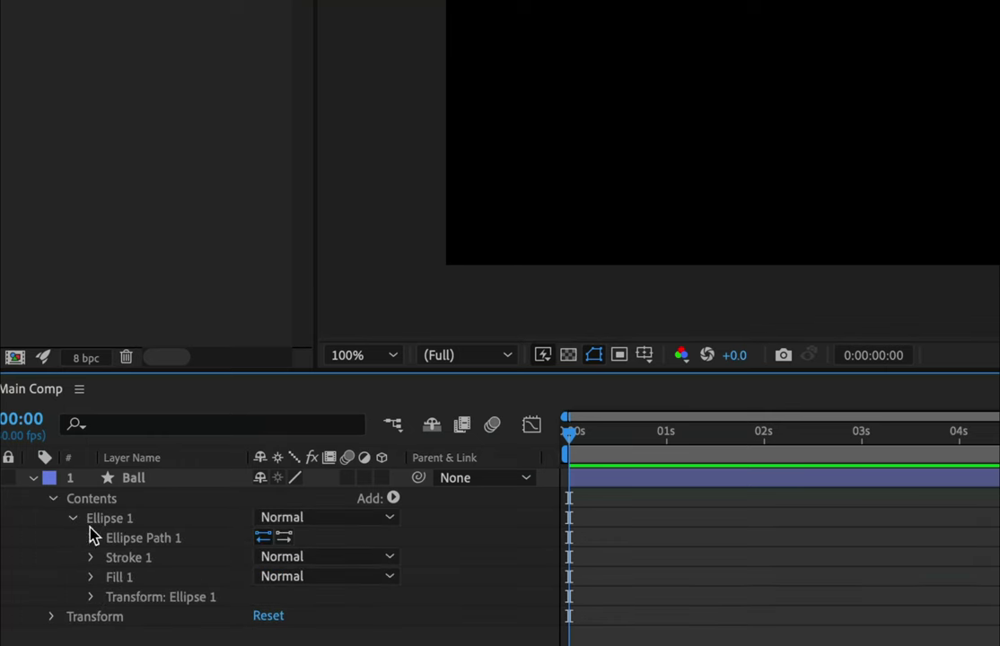
click(94, 538)
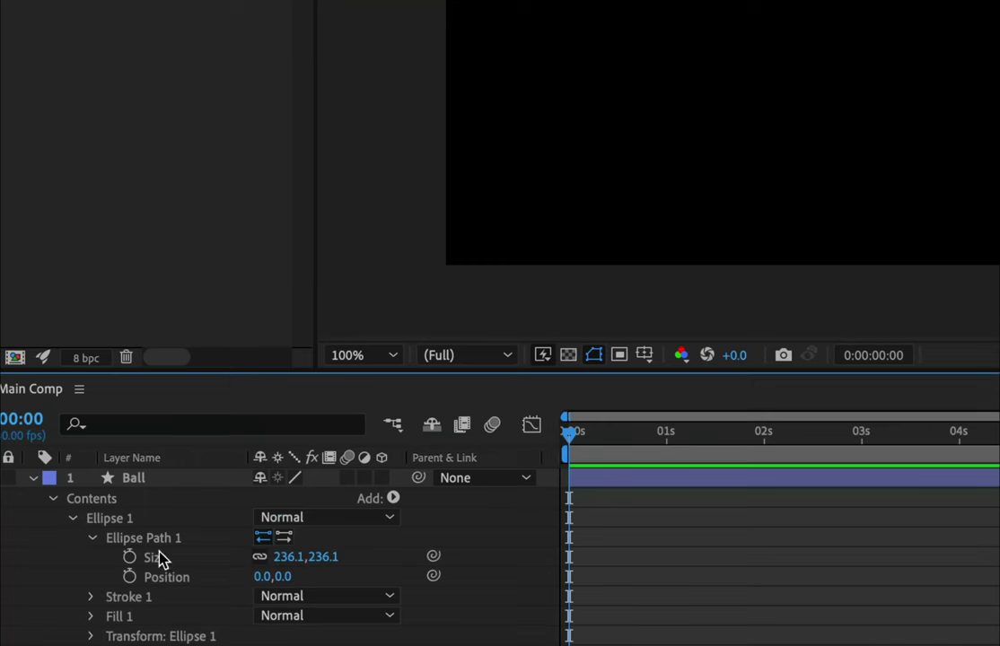
click(93, 598)
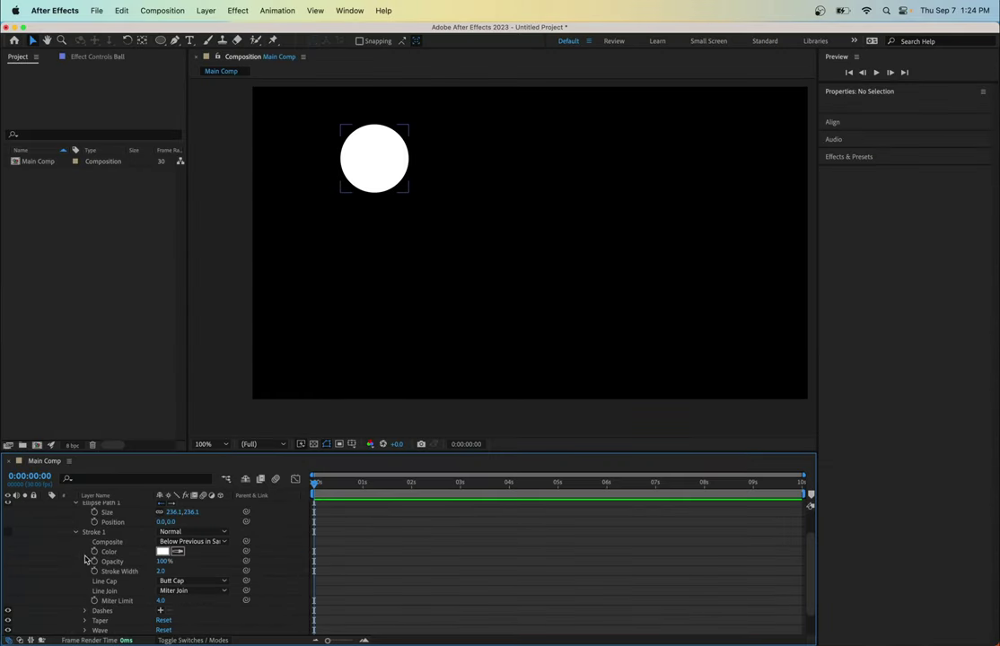
click(84, 620)
scroll(90, 593, down, 3)
scroll(87, 556, up, 3)
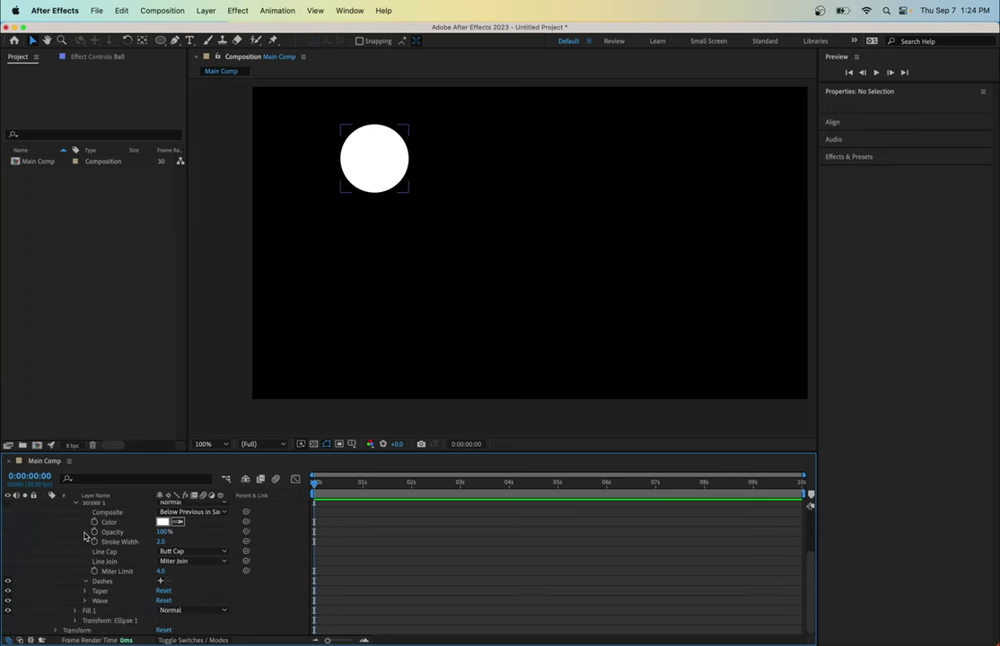
click(76, 500)
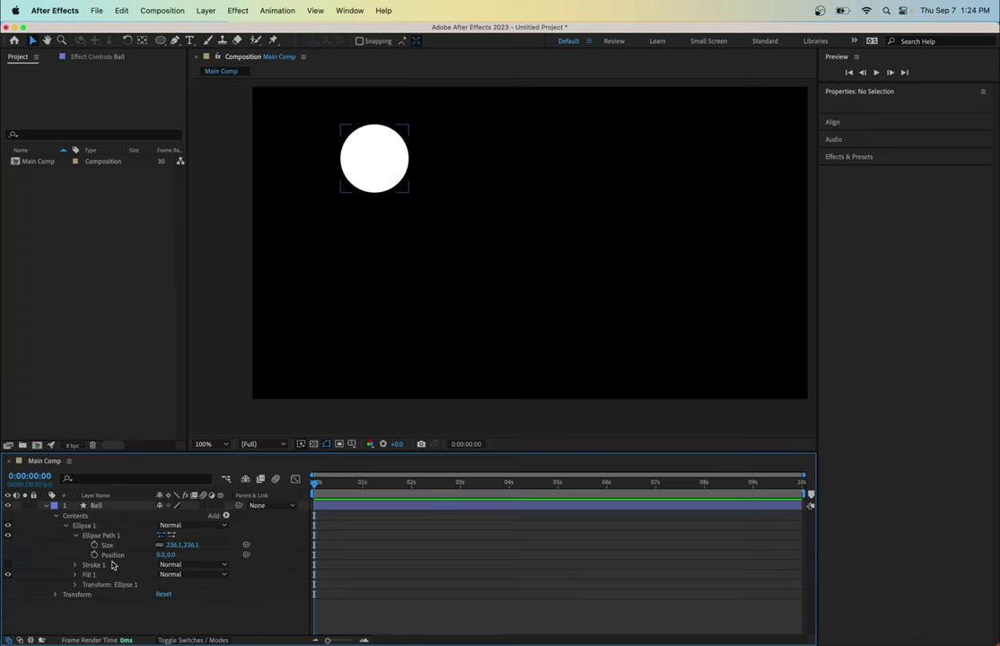
click(366, 187)
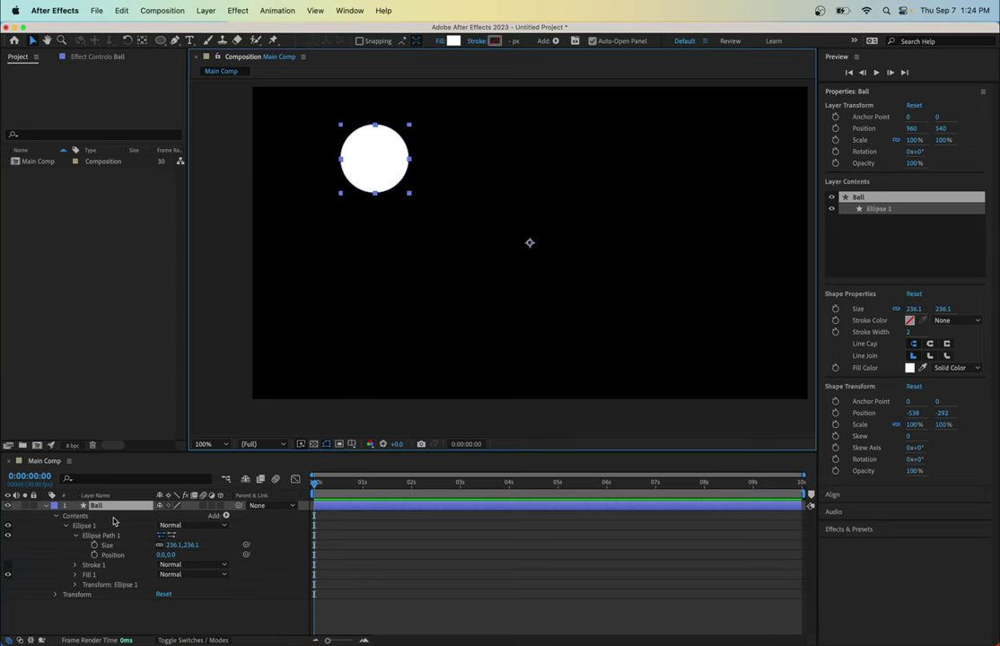
click(66, 527)
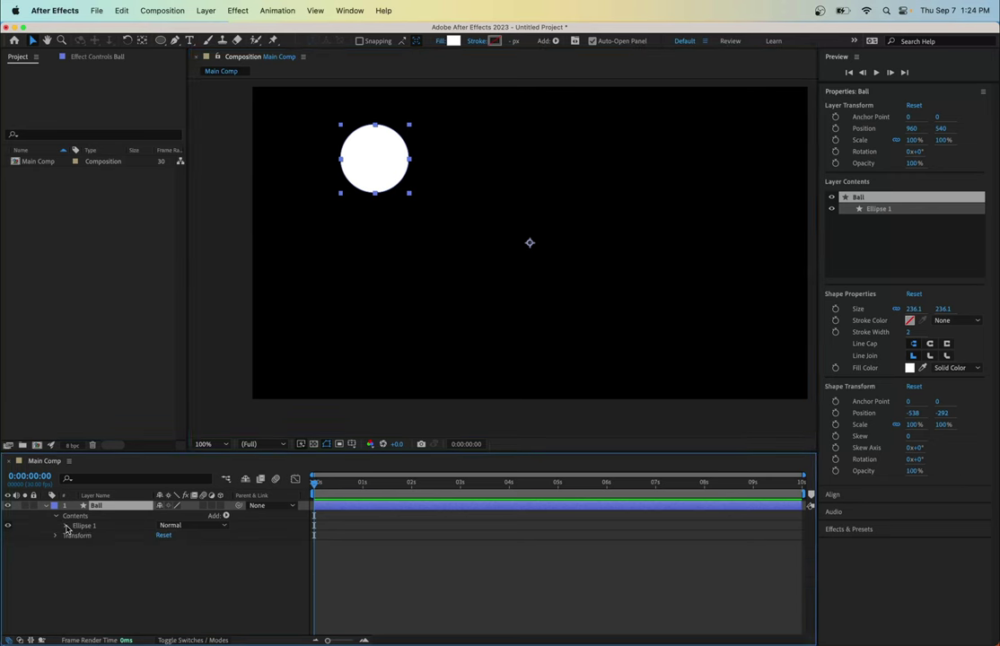
click(56, 536)
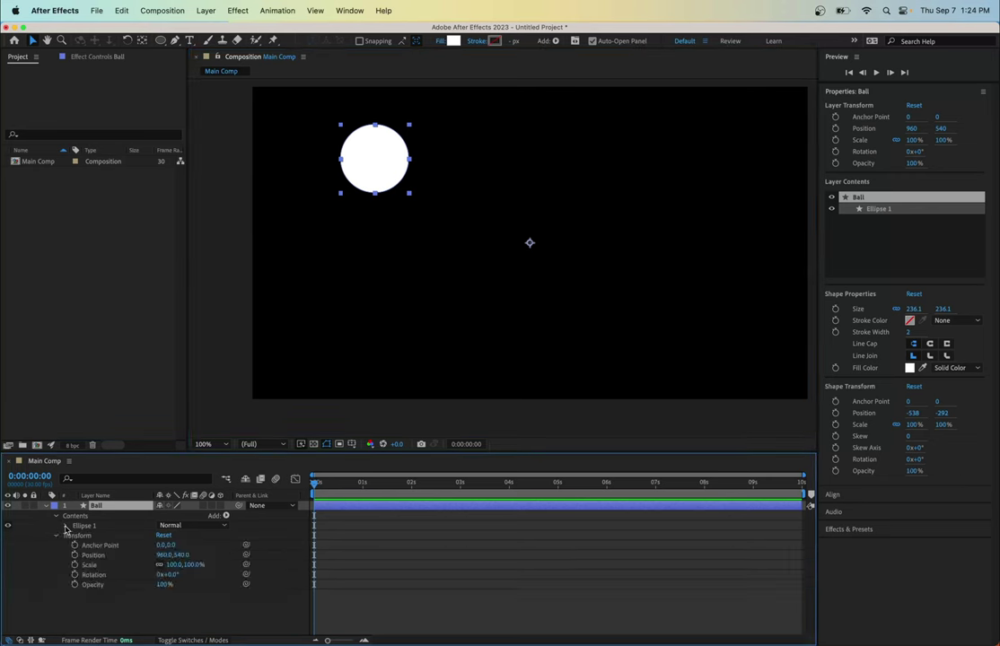
click(65, 527)
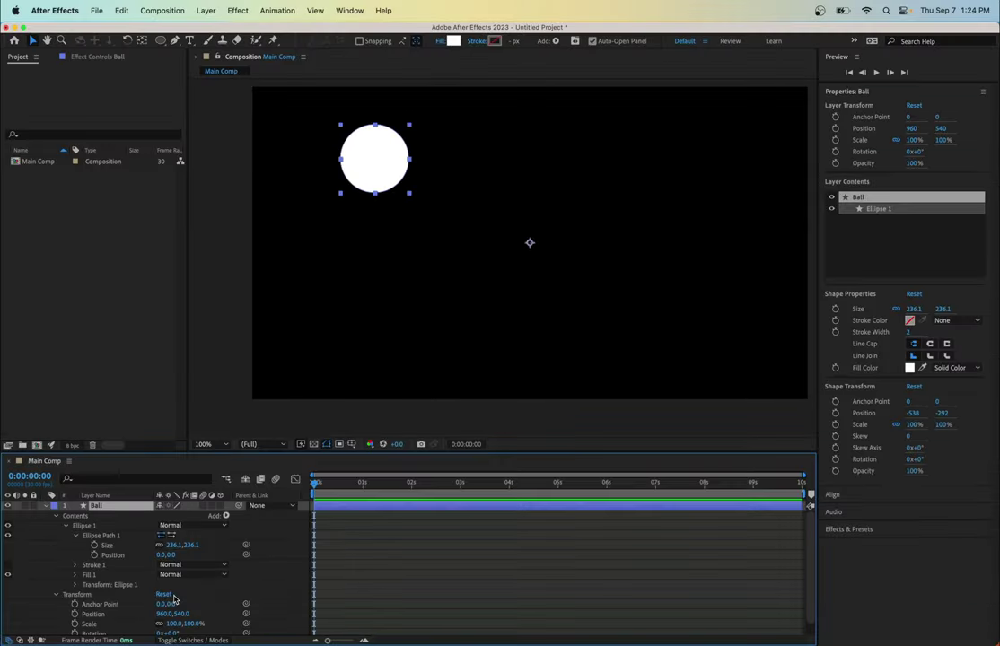
click(66, 527)
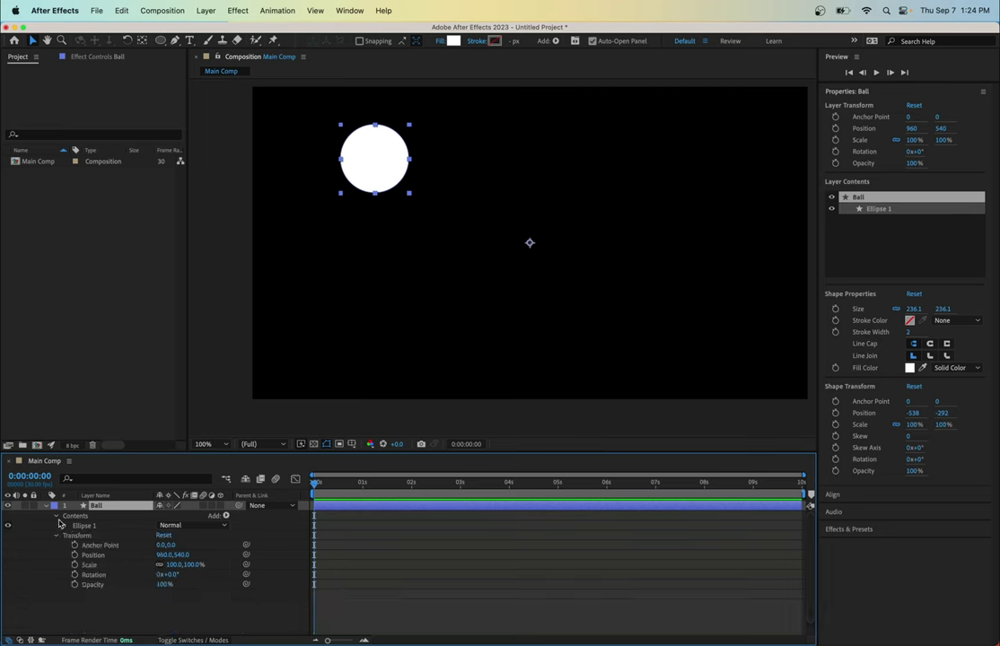
click(56, 534)
click(56, 517)
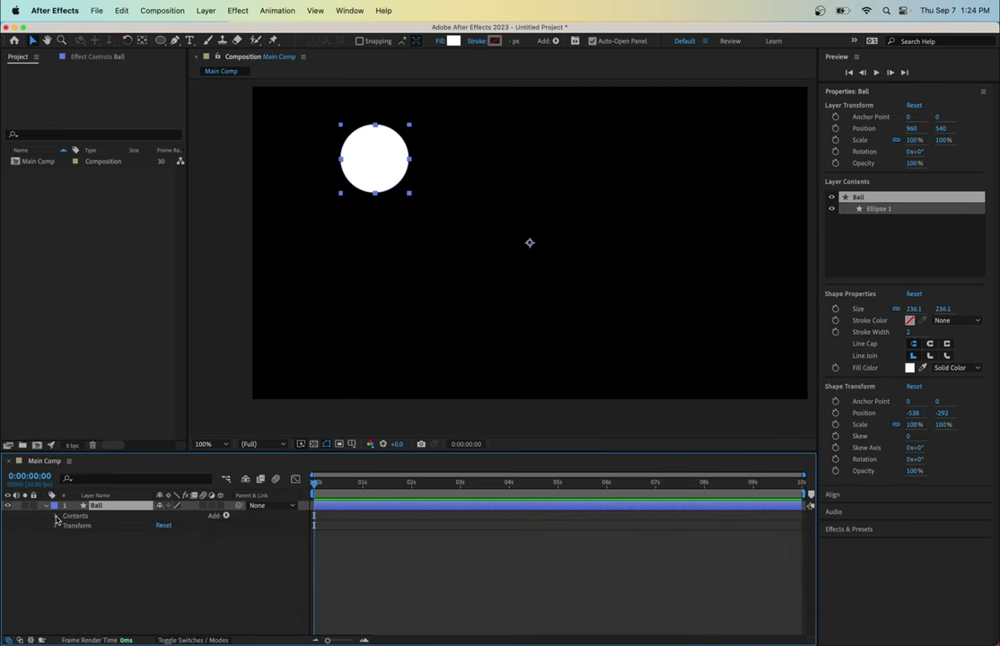
click(52, 526)
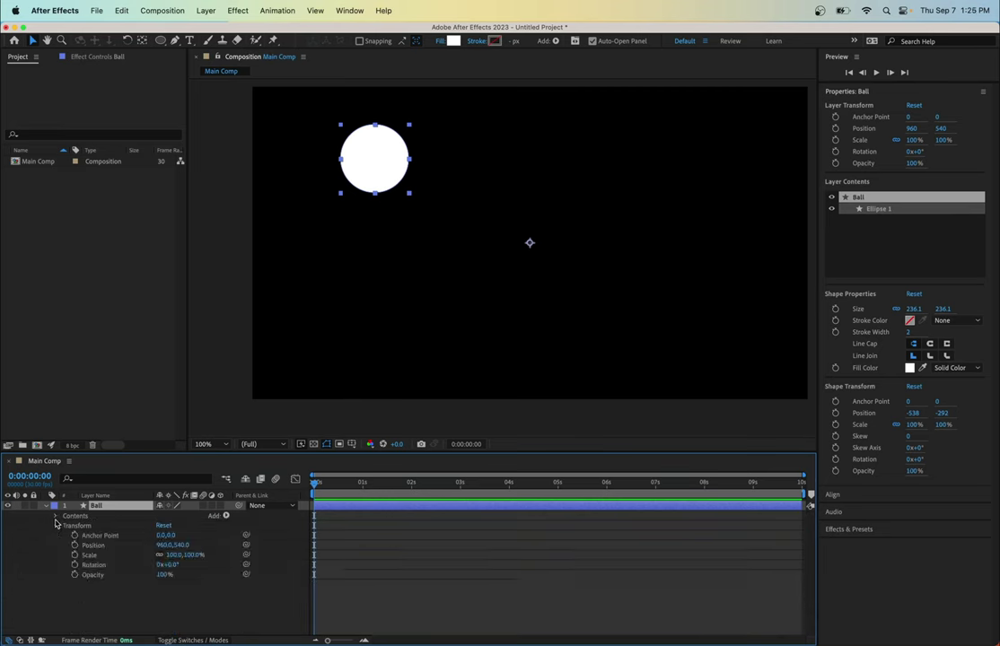
click(56, 516)
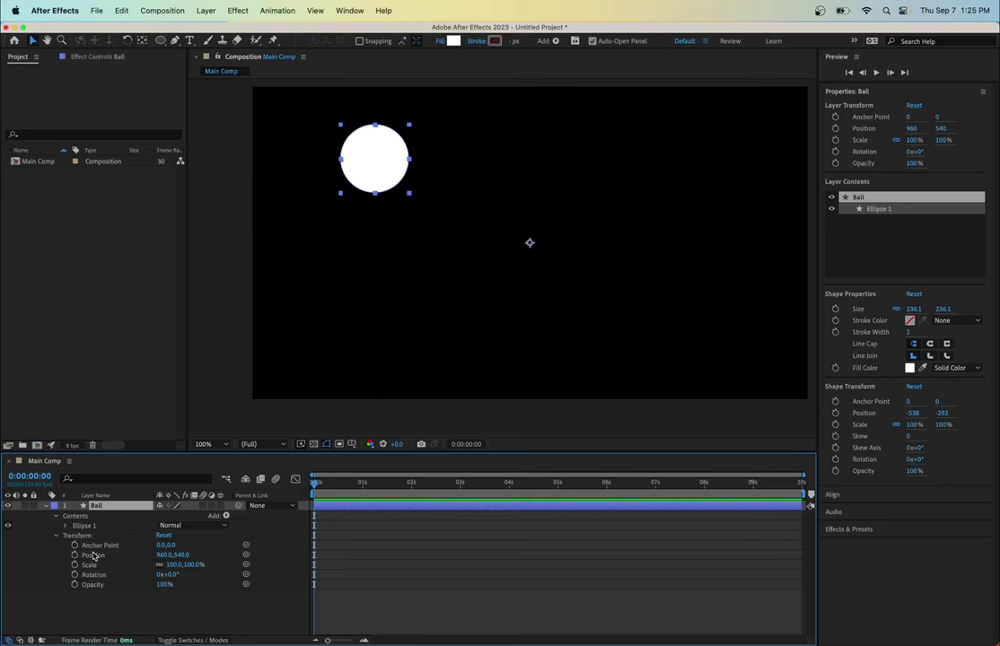
key(u)
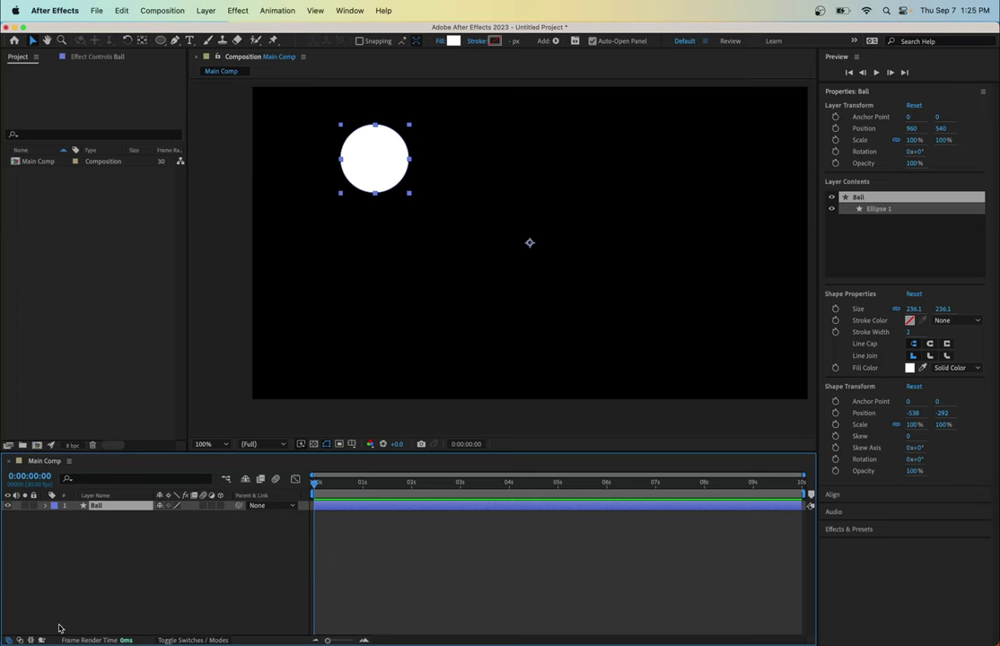
click(64, 512)
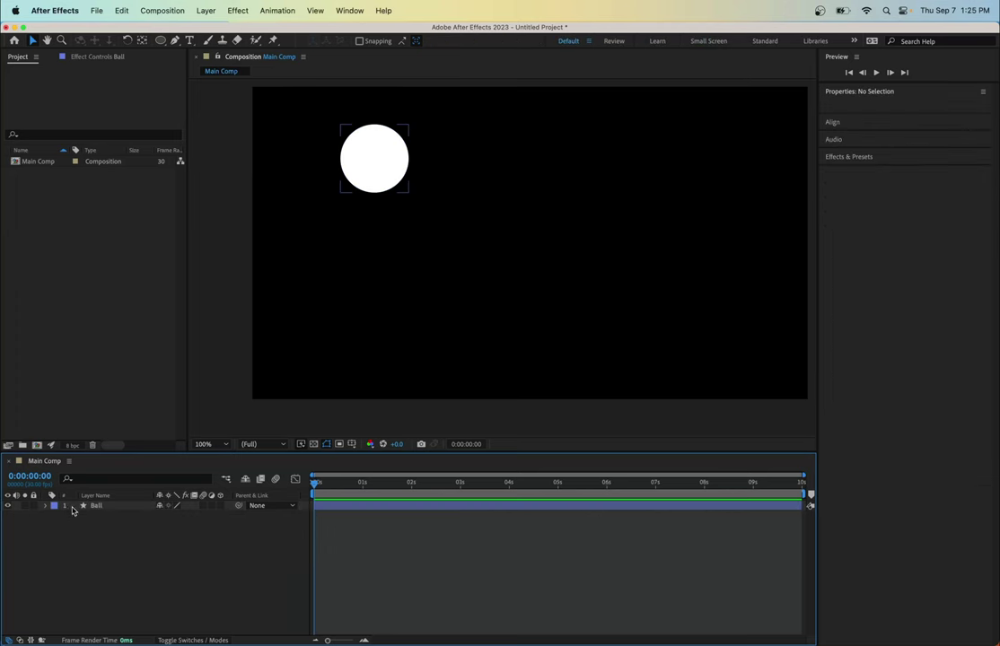
click(99, 507)
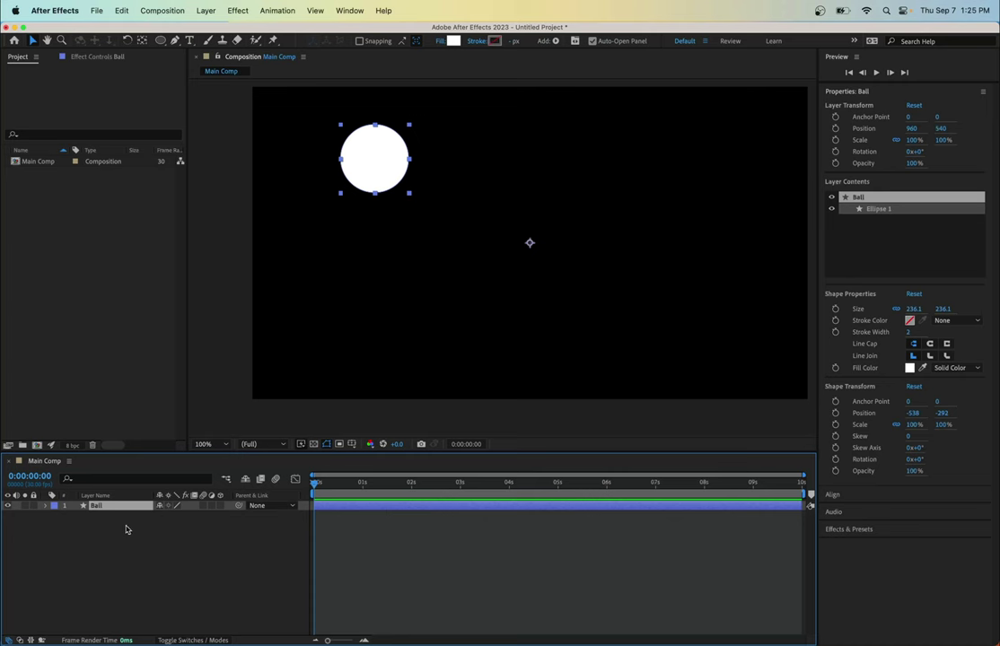
click(46, 506)
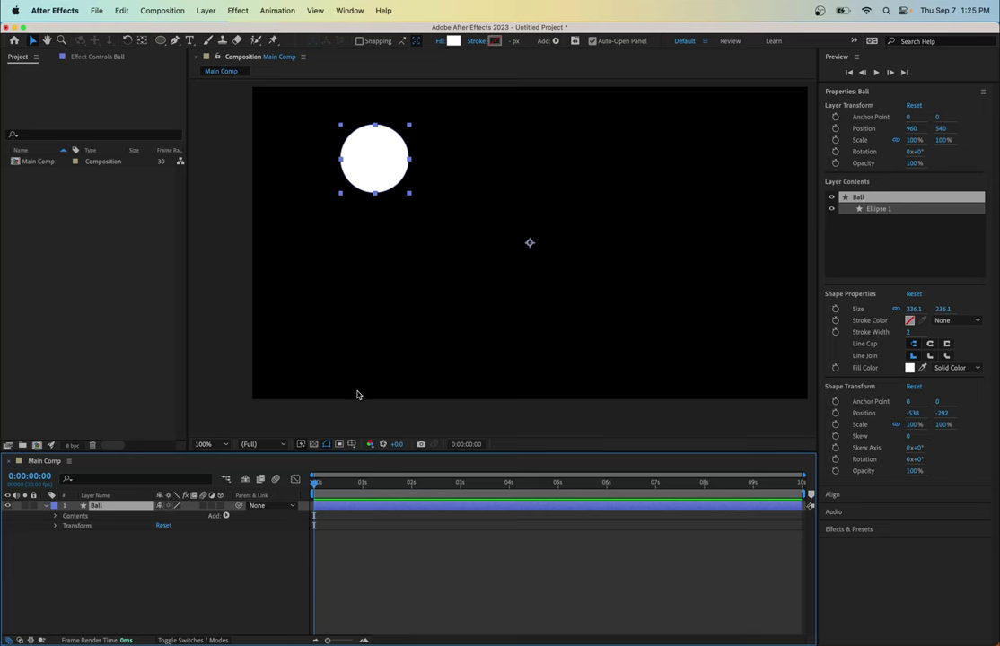
Draw a mid-gray 2011.1×65.6 px rectangle floor bar across the comp's bottom
click(192, 596)
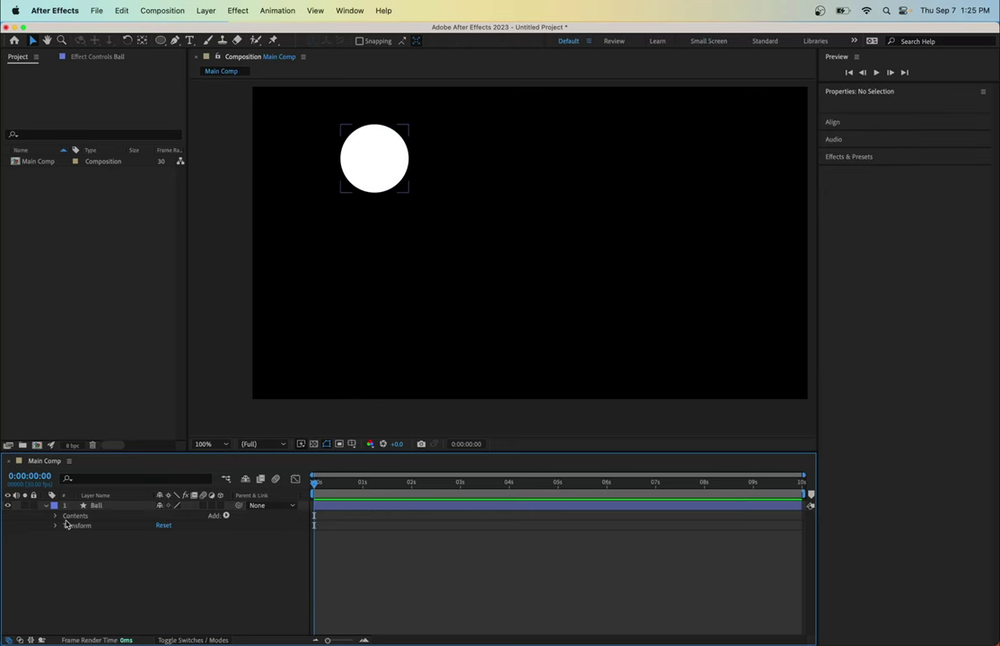
click(47, 507)
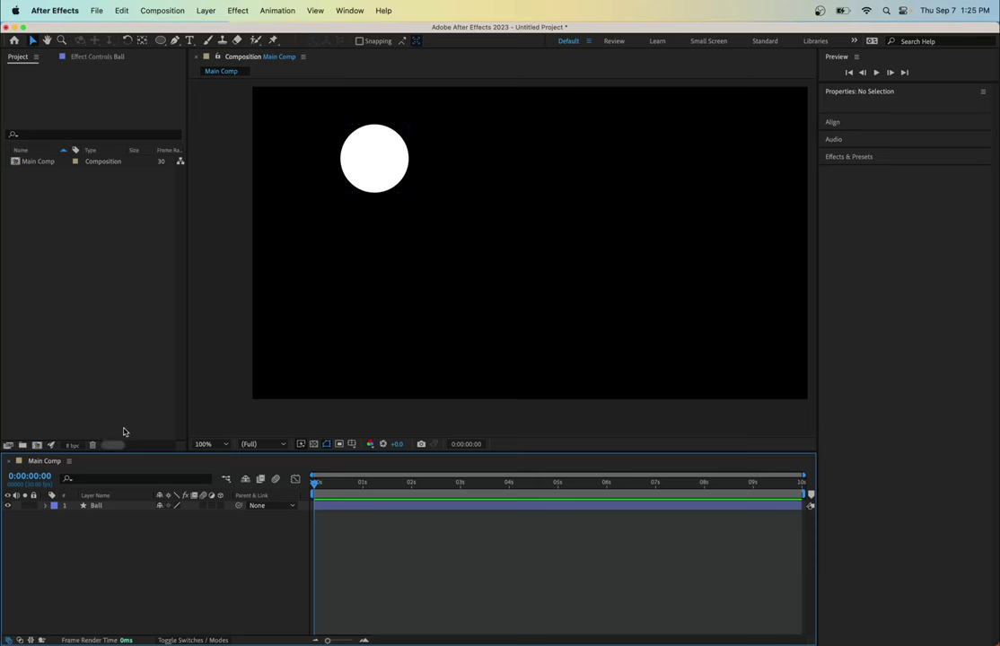
drag(165, 44, 193, 40)
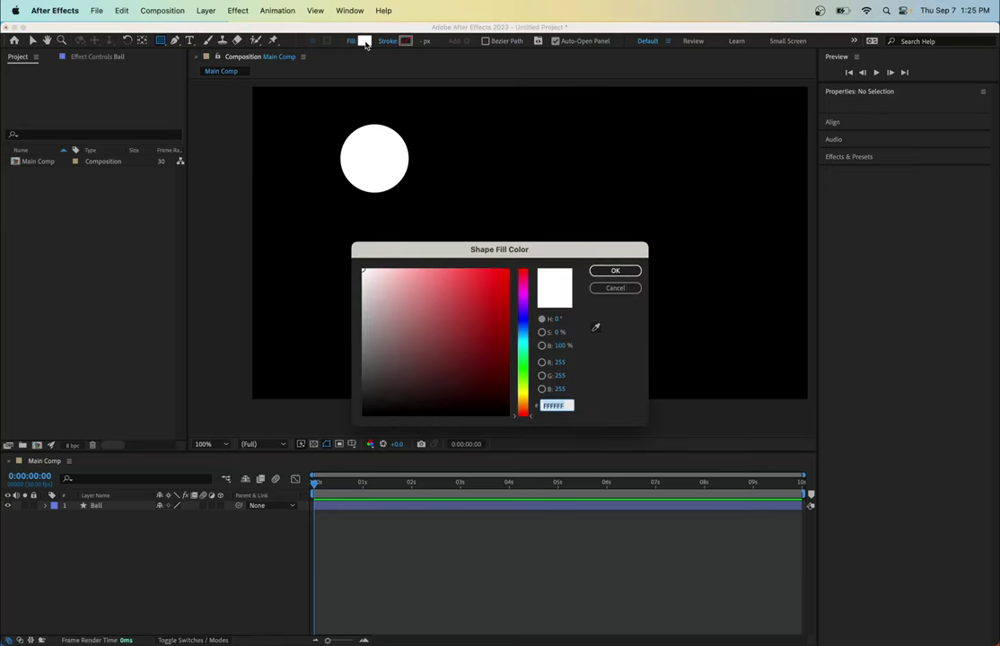
click(365, 41)
drag(395, 342, 350, 341)
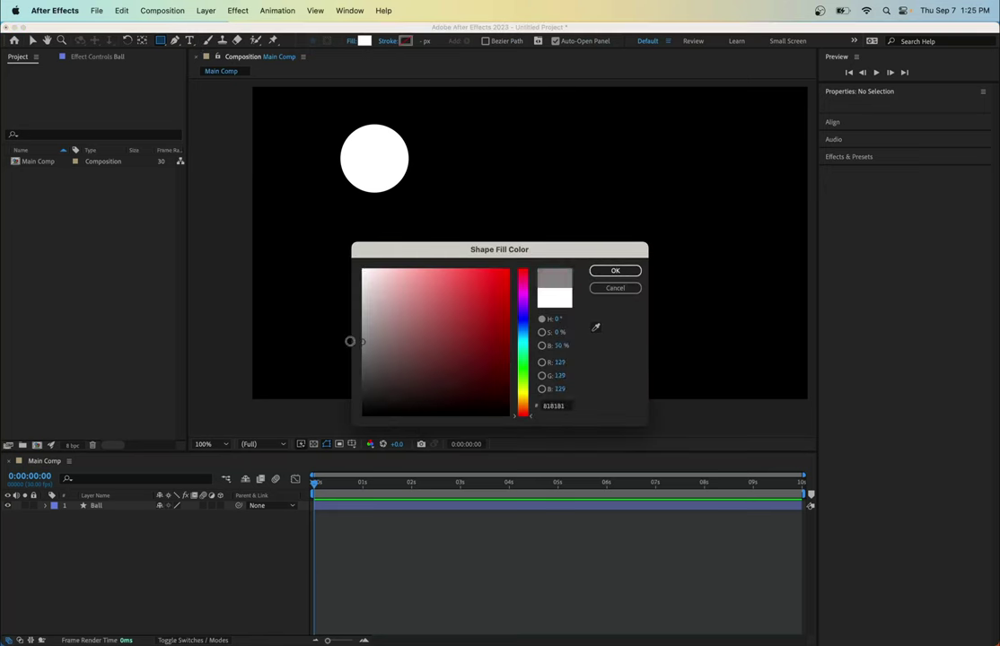
click(616, 271)
mouse_move(235, 383)
mouse_down()
mouse_move(769, 379)
mouse_move(814, 364)
mouse_up()
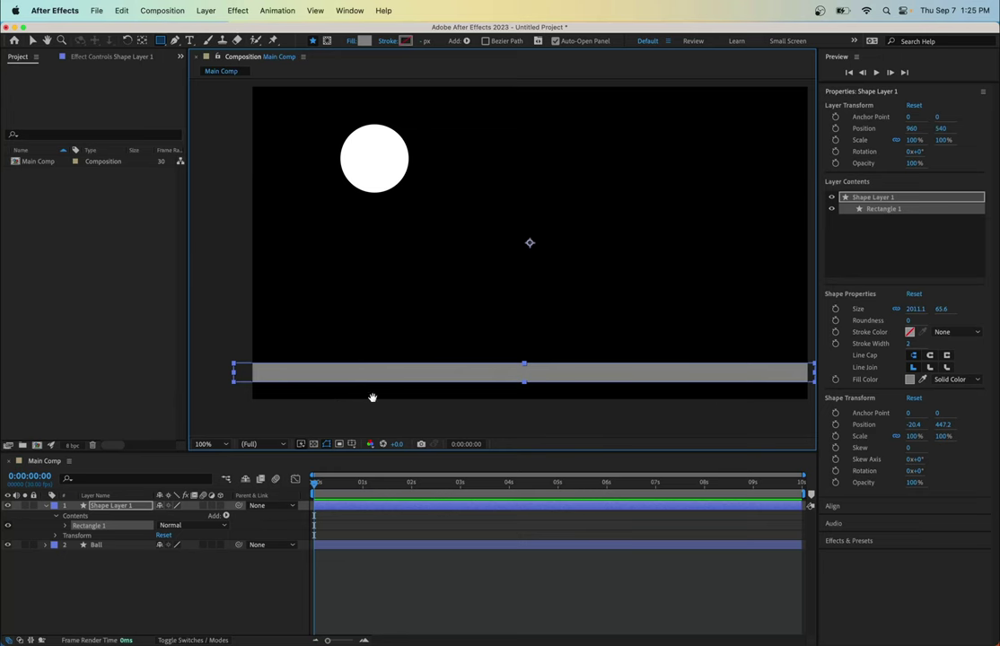
key(h)
mouse_move(373, 400)
mouse_down()
mouse_move(303, 400)
mouse_move(418, 401)
mouse_move(376, 404)
mouse_up()
key(q)
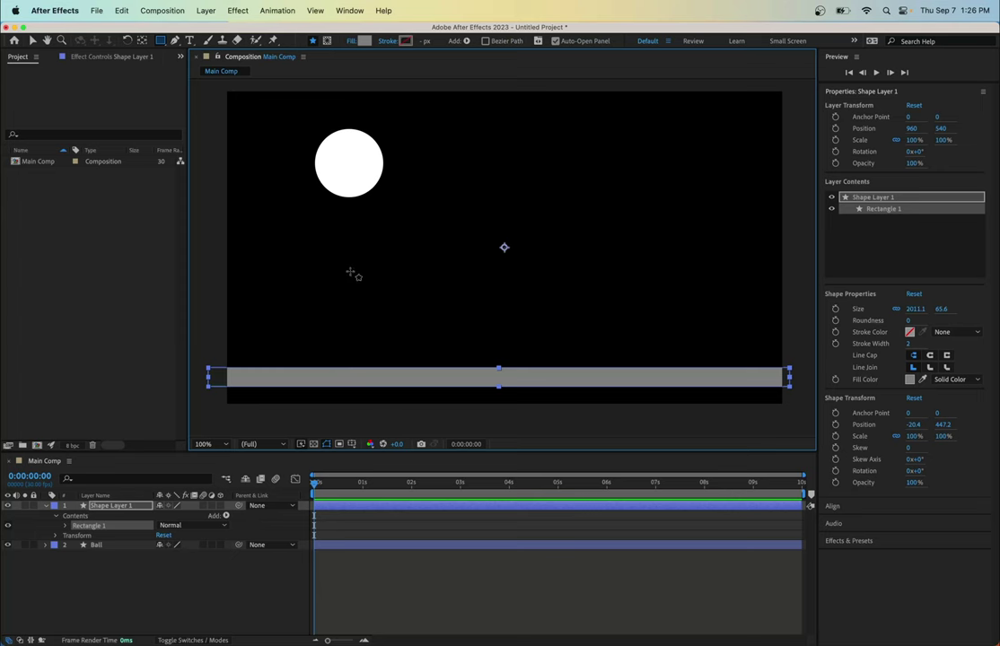
click(47, 506)
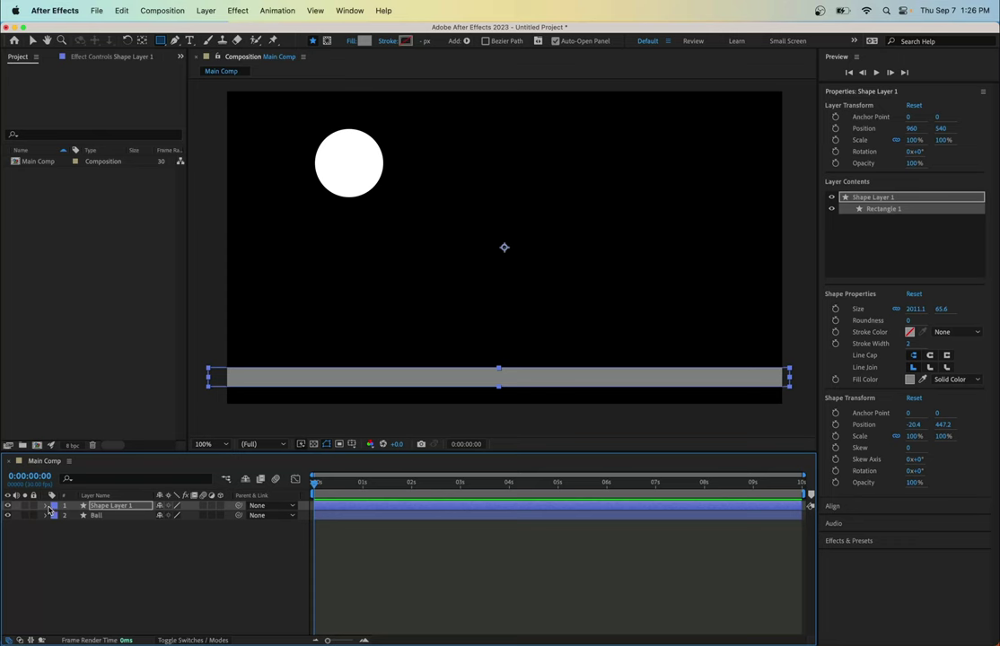
Move the Ball up and to the left, to position 906, 436
click(103, 509)
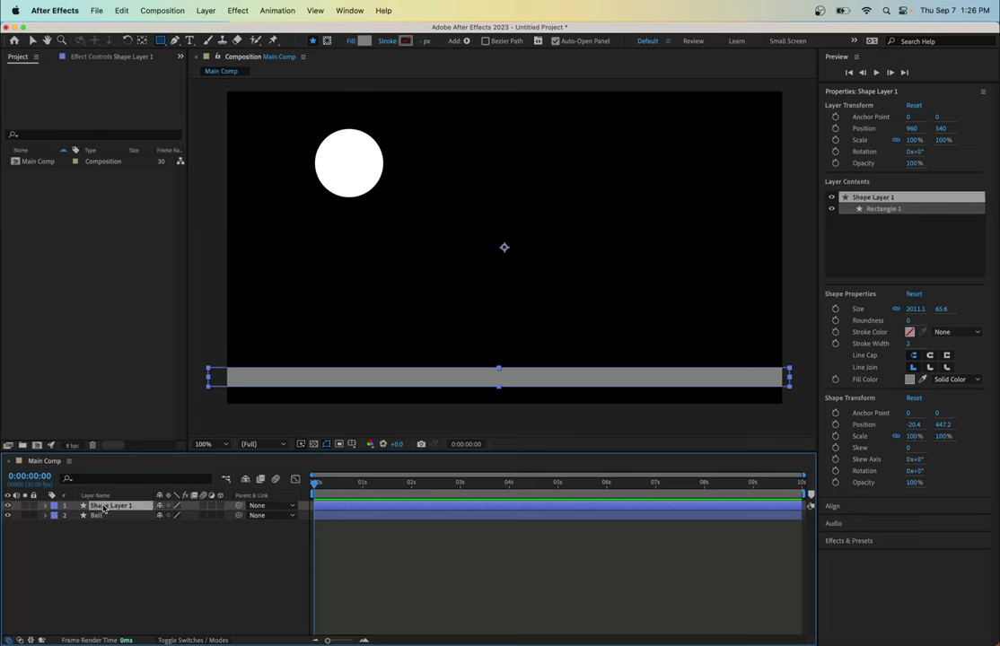
click(27, 38)
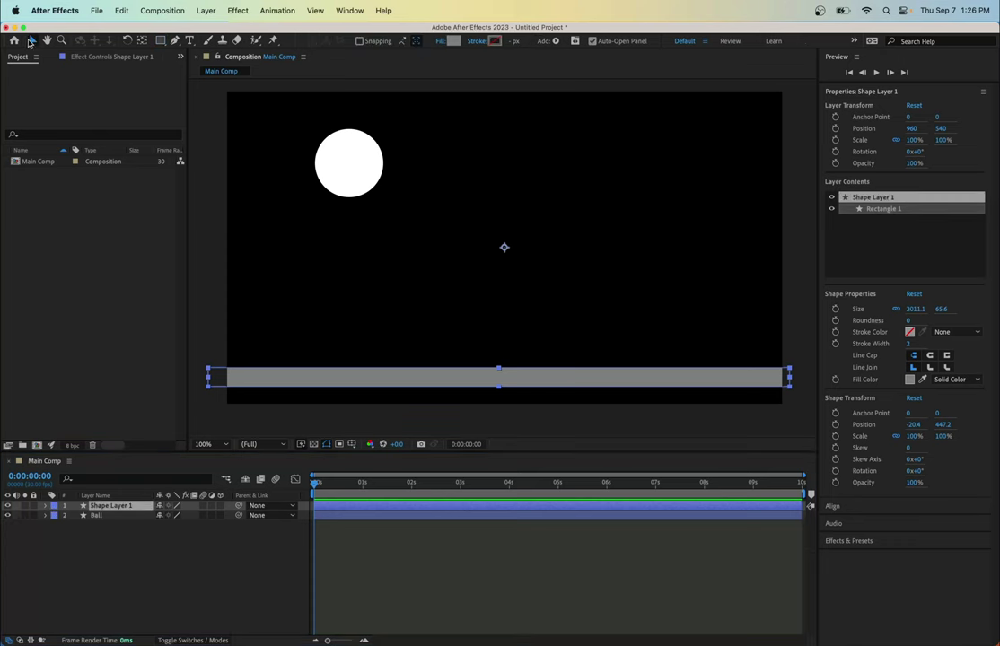
click(344, 177)
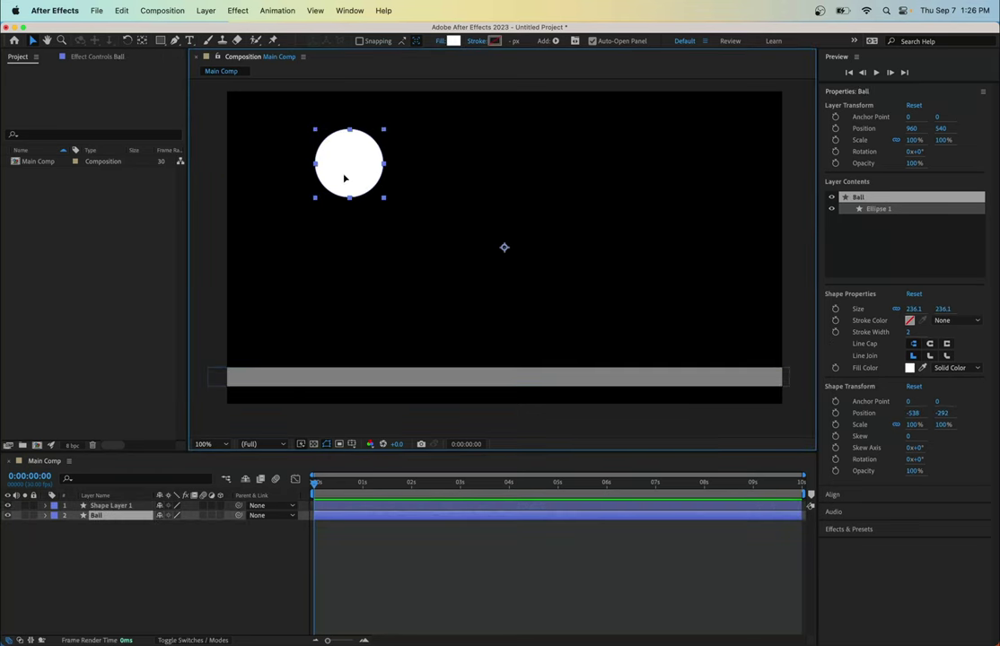
drag(344, 177, 329, 149)
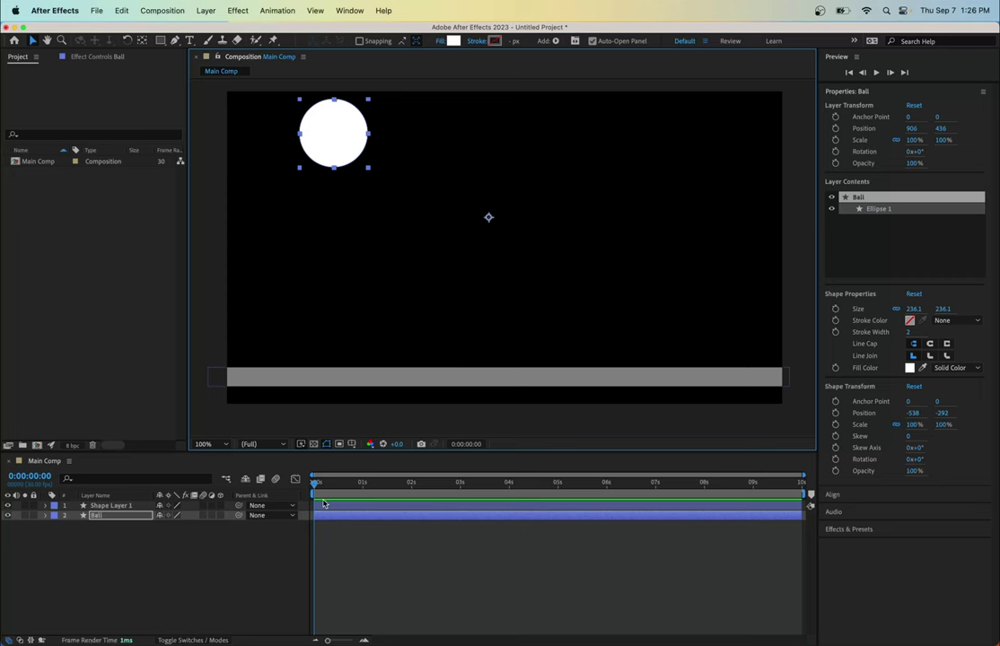
Zoom the Timeline until individual frames show, then return the current time to 0:00:00:00
mouse_move(316, 488)
mouse_down()
mouse_move(524, 488)
mouse_move(313, 488)
mouse_up()
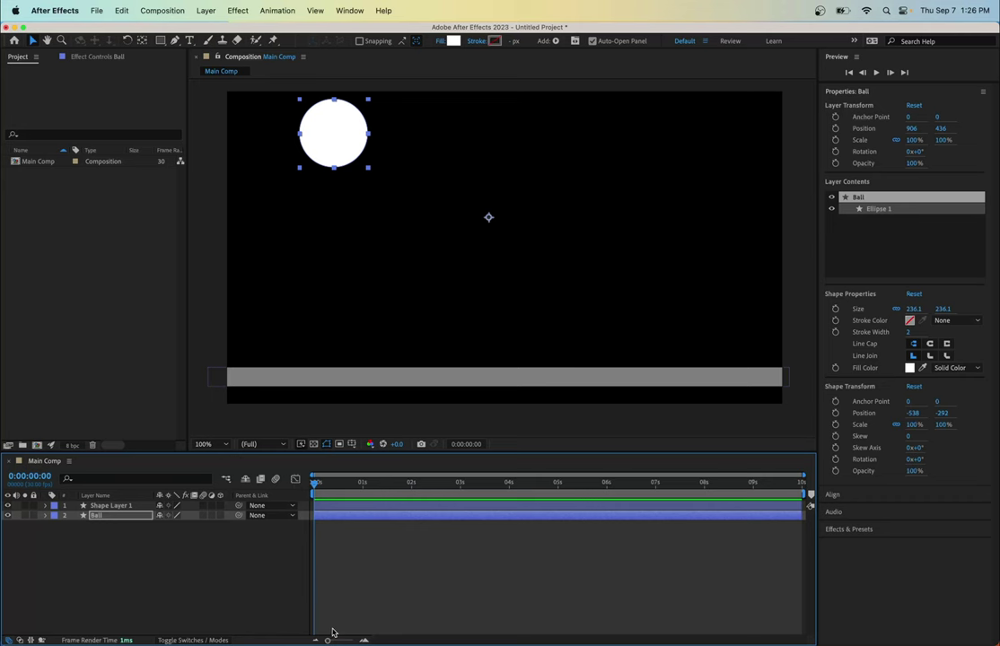
mouse_move(328, 641)
mouse_down()
mouse_move(346, 642)
mouse_move(328, 641)
mouse_up()
drag(327, 641, 352, 641)
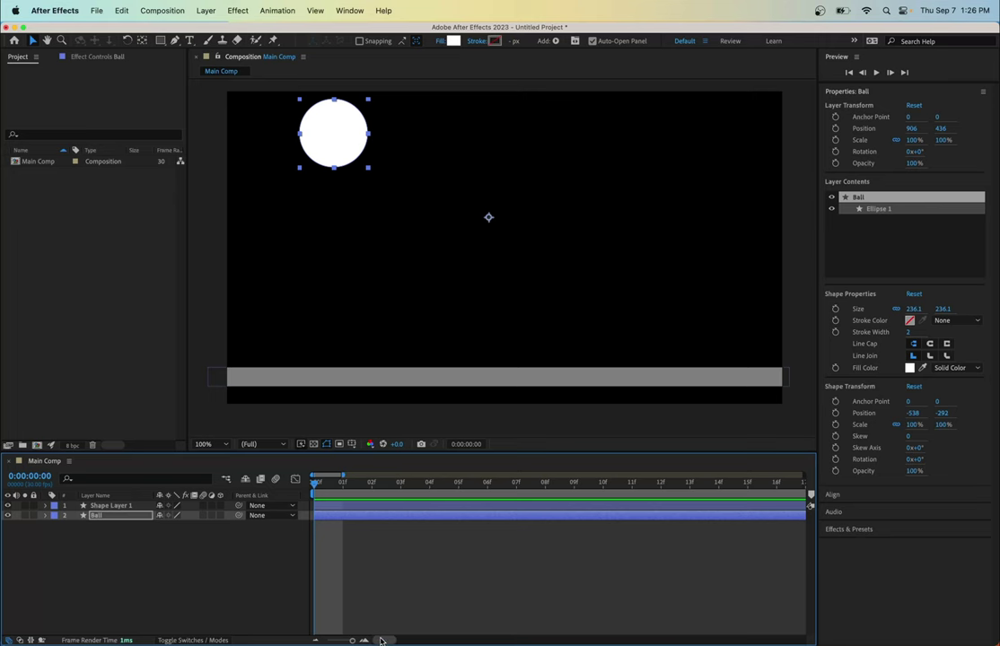
drag(377, 640, 416, 641)
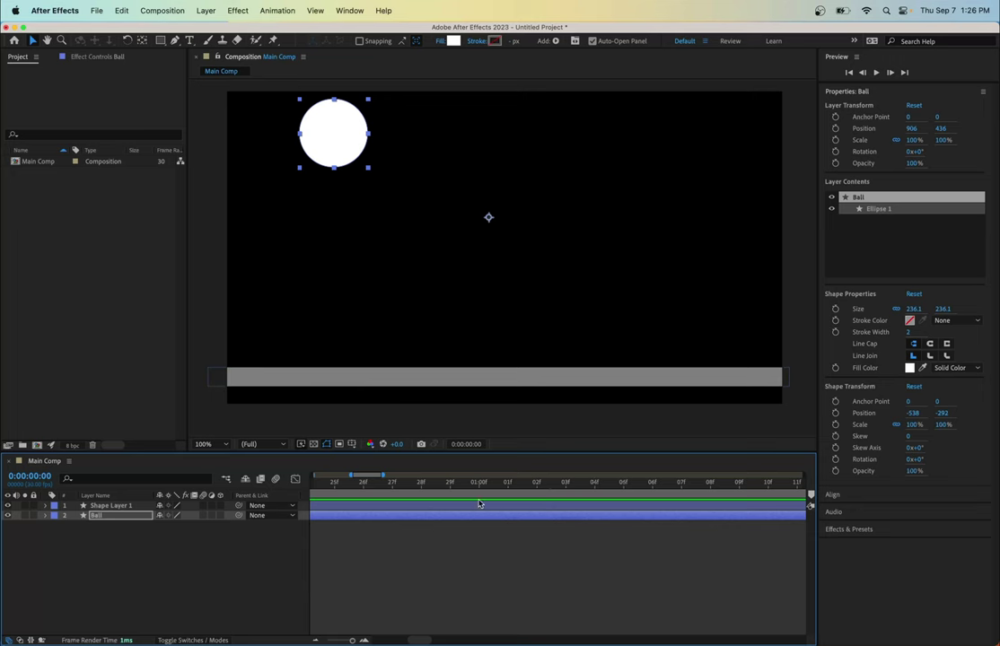
drag(418, 640, 456, 640)
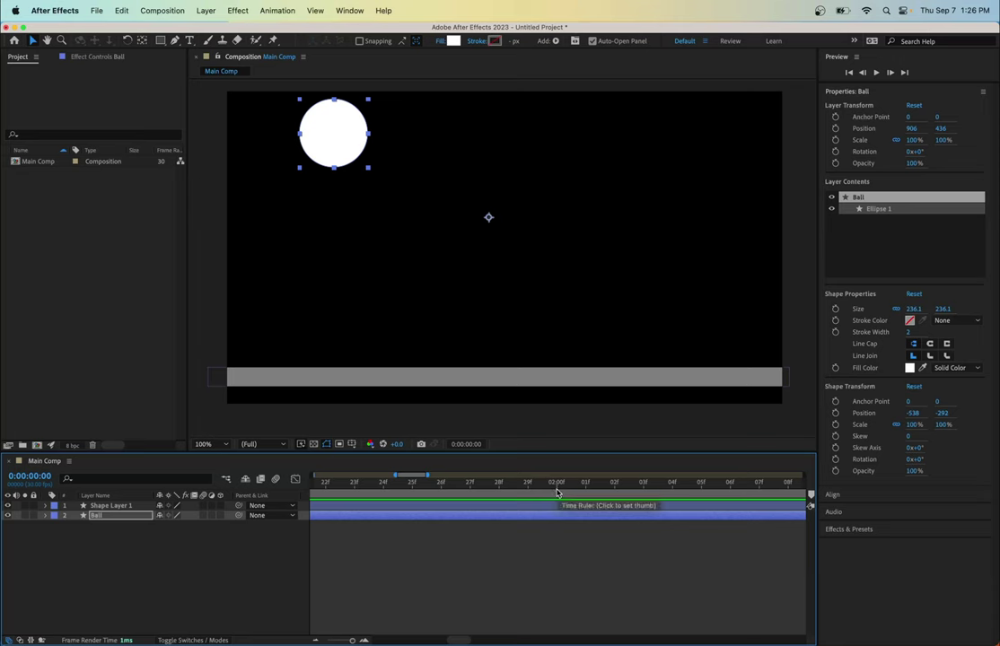
drag(362, 491, 402, 488)
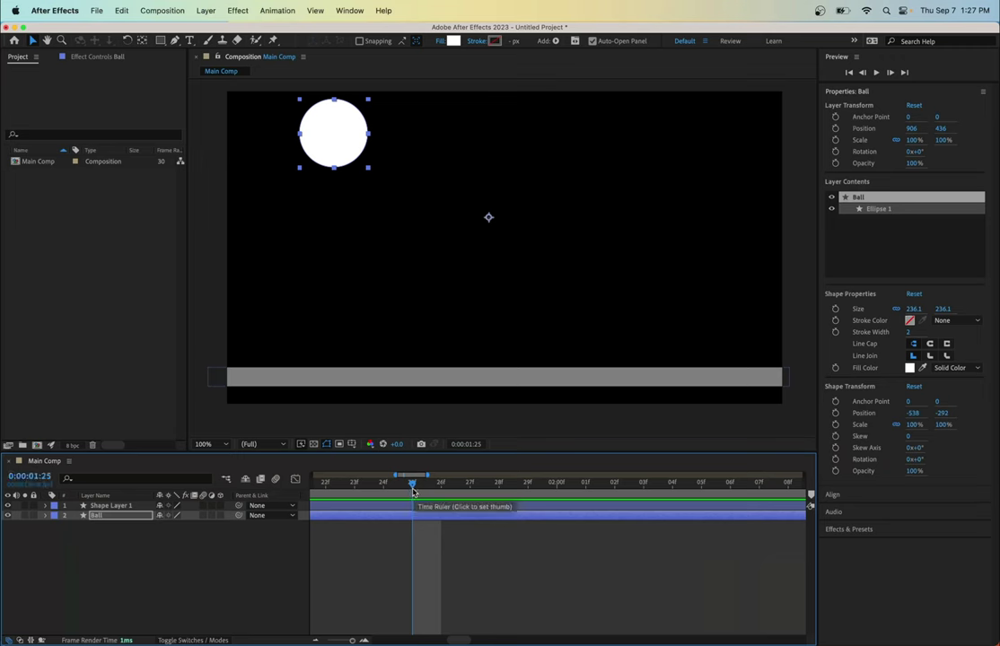
drag(413, 484, 360, 488)
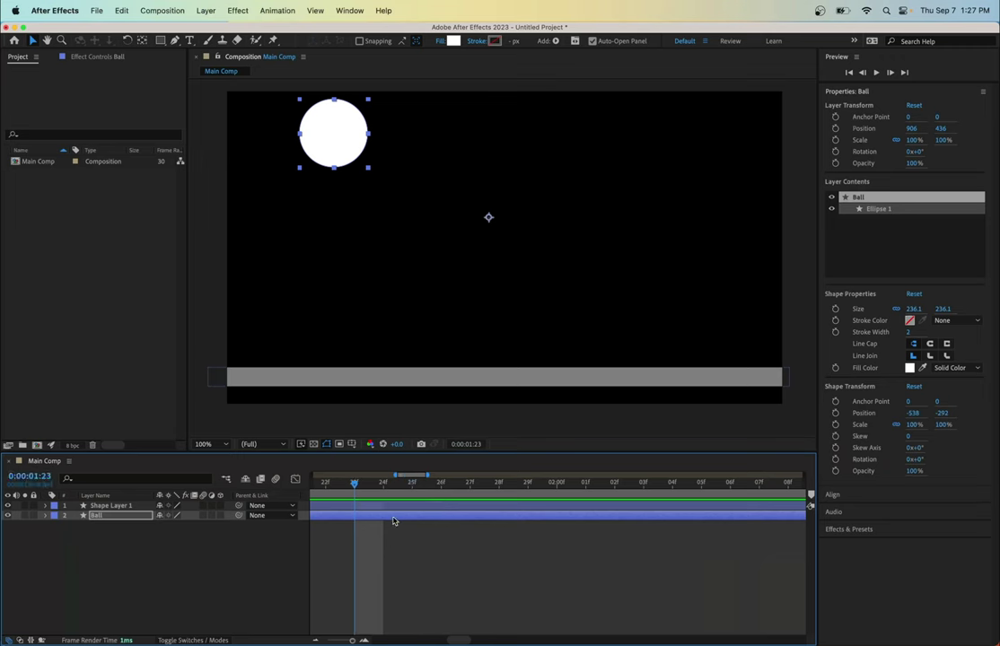
drag(428, 475, 441, 475)
drag(375, 475, 296, 478)
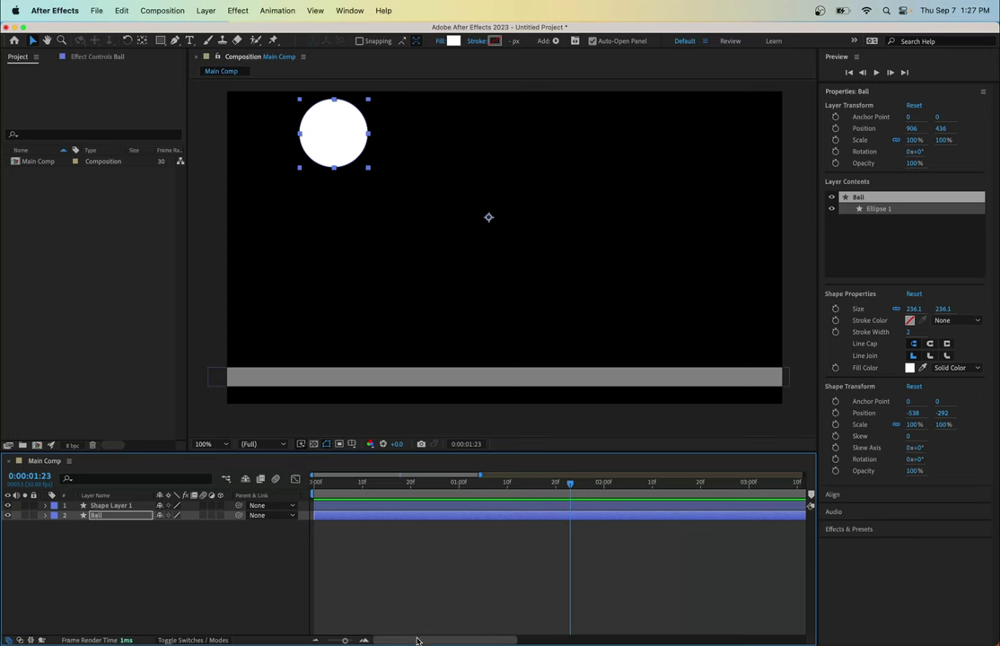
drag(568, 487, 258, 491)
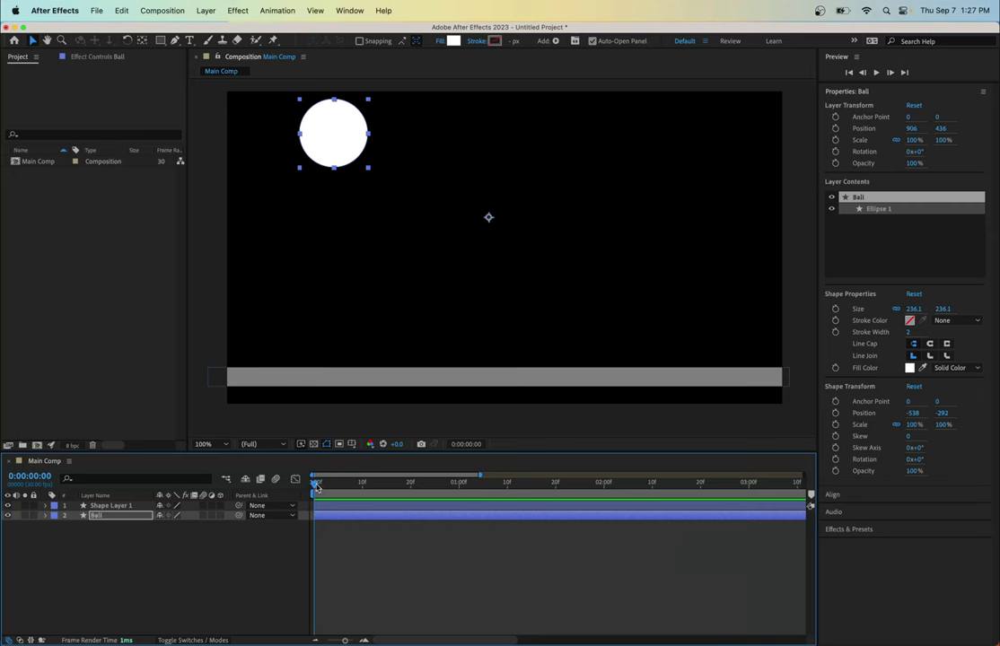
mouse_move(317, 487)
mouse_down()
mouse_move(346, 488)
mouse_move(297, 487)
mouse_up()
Expand the Ball layer's Transform group, briefly inspecting Contents and Ellipse 1 before collapsing them
click(45, 517)
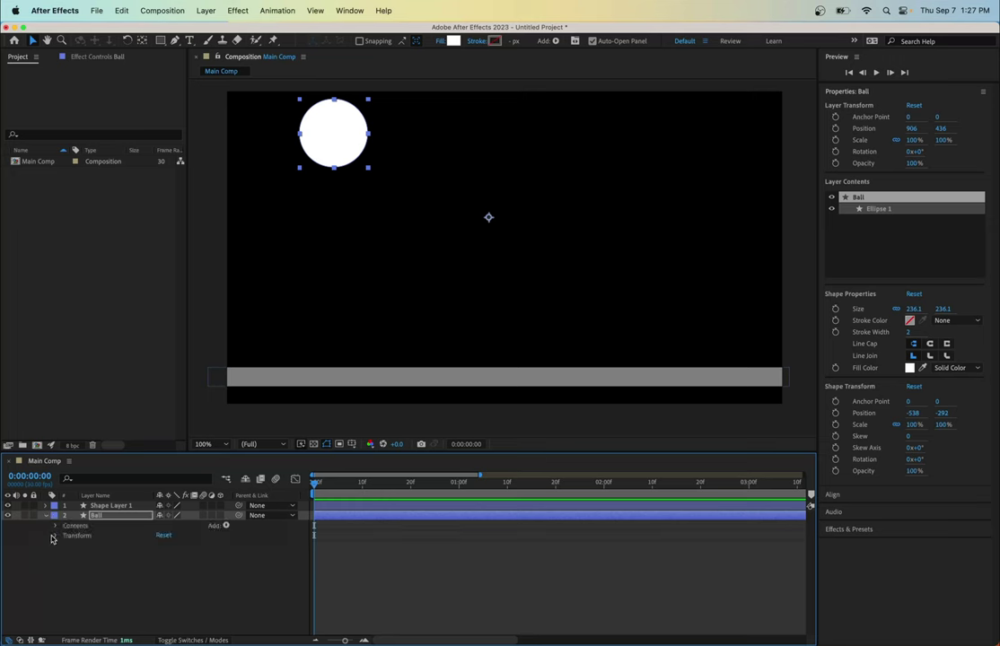
click(56, 536)
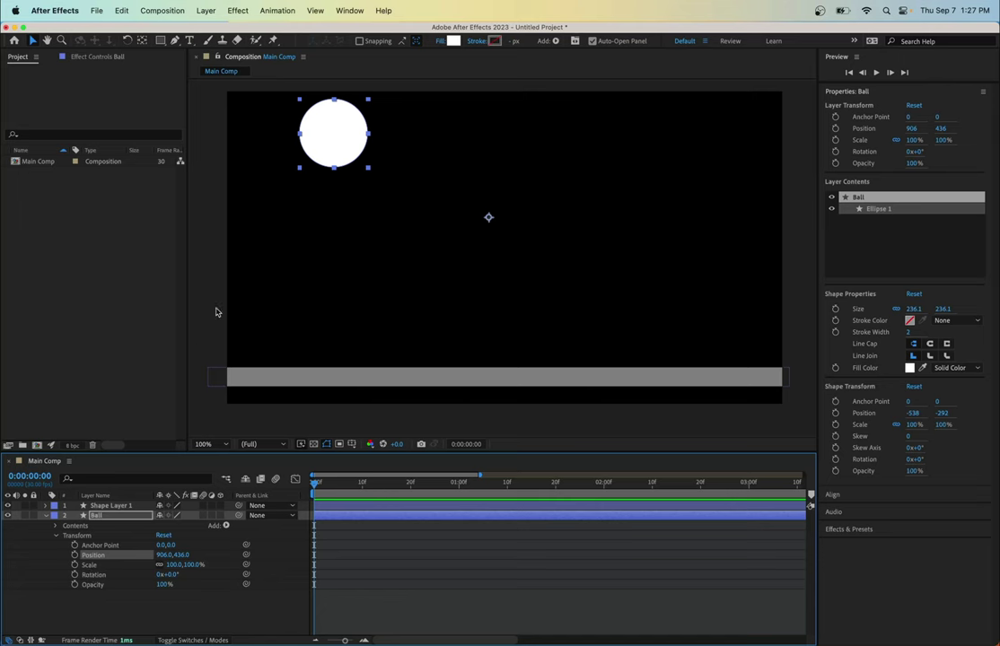
click(55, 526)
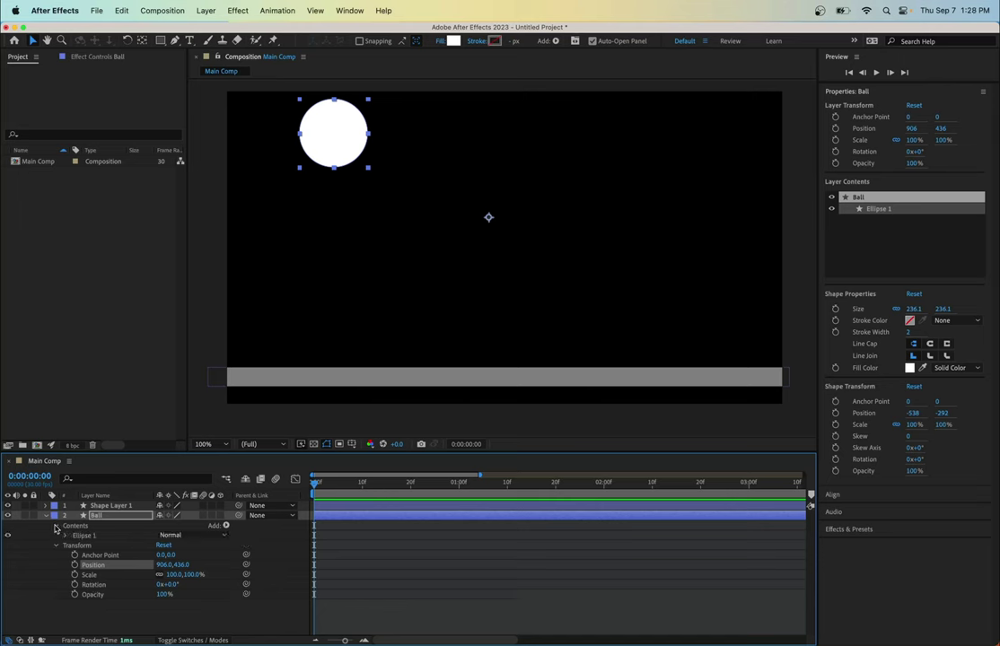
click(65, 536)
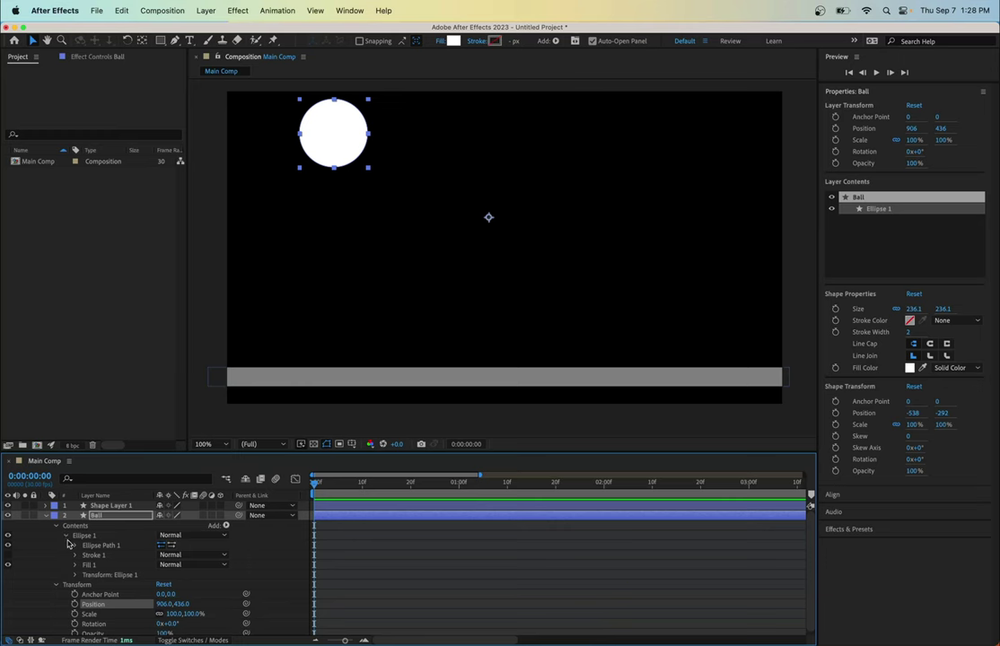
click(63, 536)
click(56, 526)
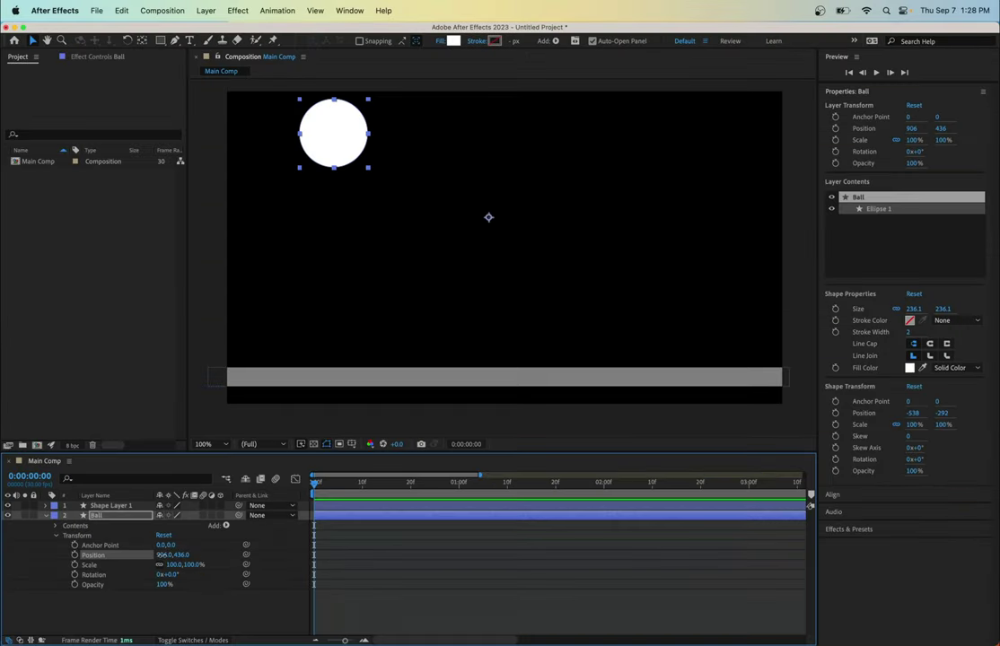
Set the Ball's Position to 900, 428, leaving Y unchanged
mouse_move(161, 555)
mouse_down()
mouse_move(206, 555)
mouse_move(139, 556)
mouse_move(216, 557)
mouse_move(161, 557)
mouse_up()
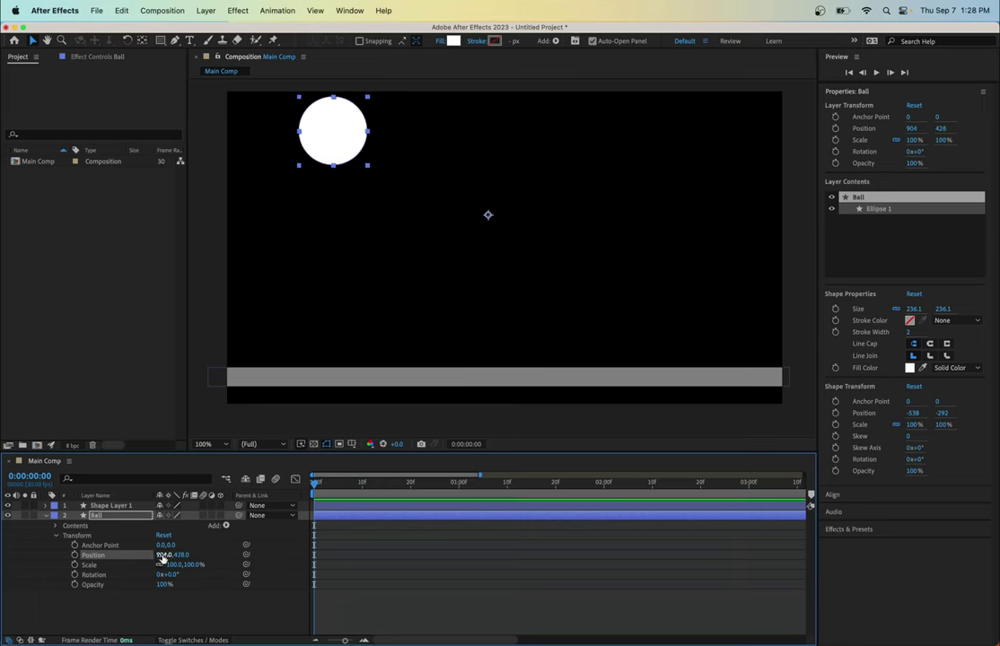
click(162, 556)
key(Return)
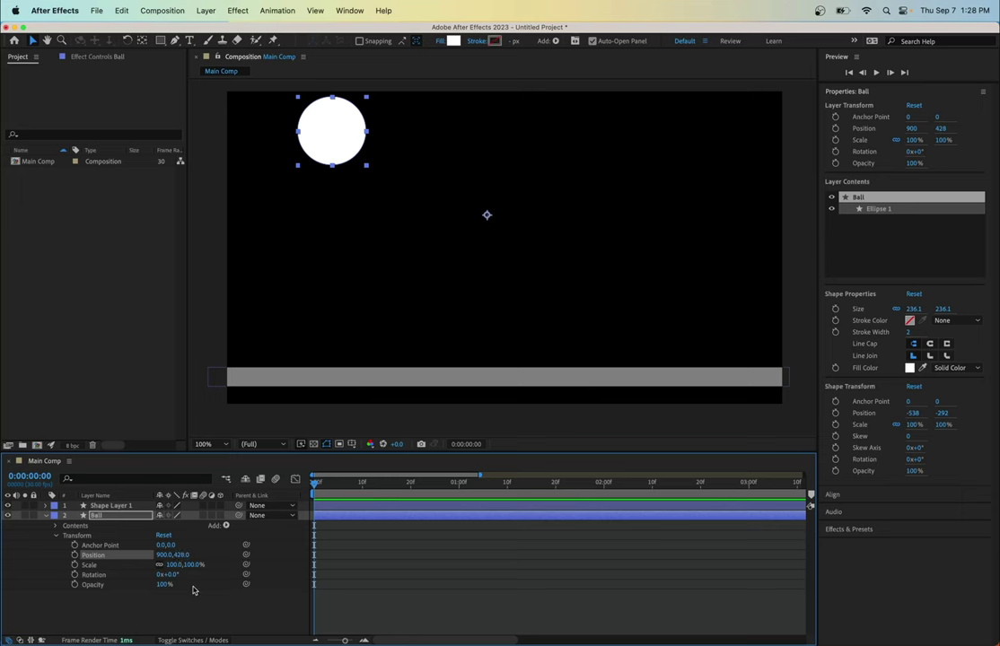
click(182, 555)
key(Return)
Undo an accidental drag of the ball in the viewer and deselect it
click(332, 190)
click(334, 150)
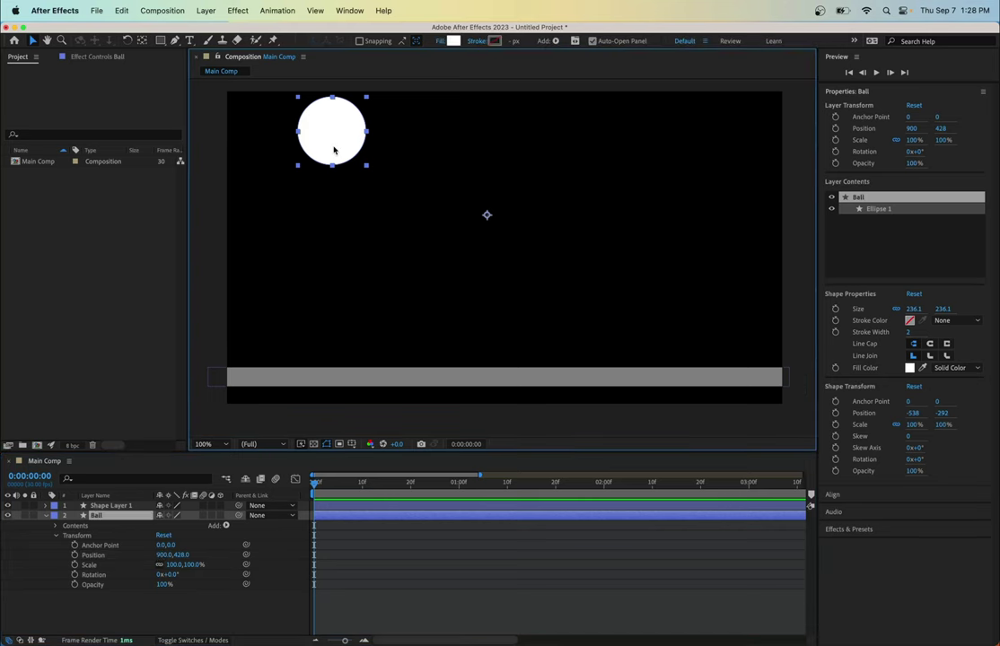
mouse_move(334, 148)
mouse_down()
mouse_move(352, 166)
mouse_move(322, 150)
mouse_move(328, 141)
mouse_move(341, 155)
mouse_move(332, 159)
mouse_up()
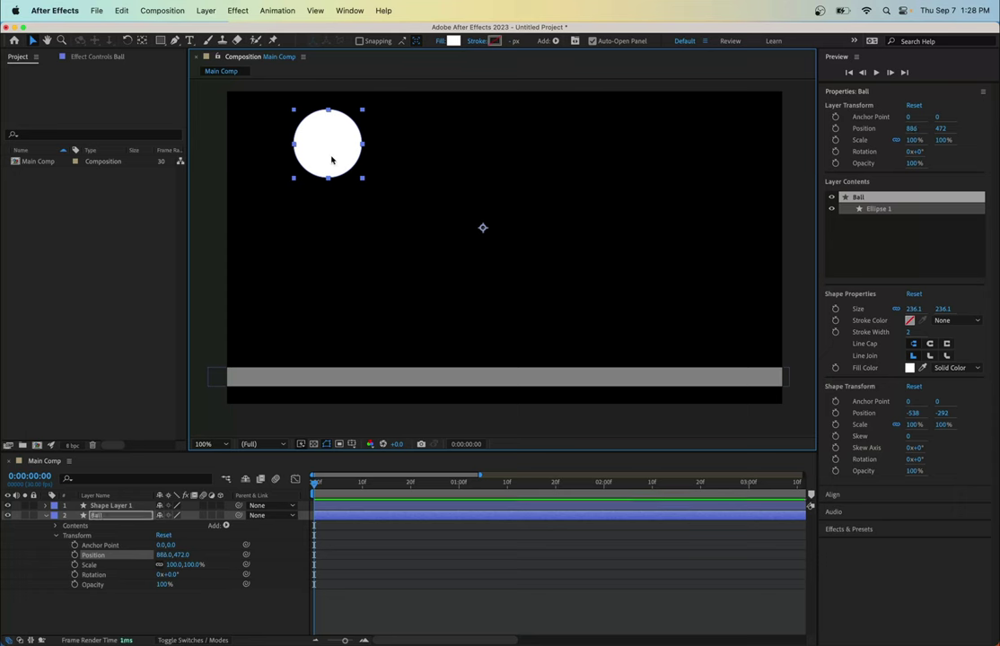
key(super+z)
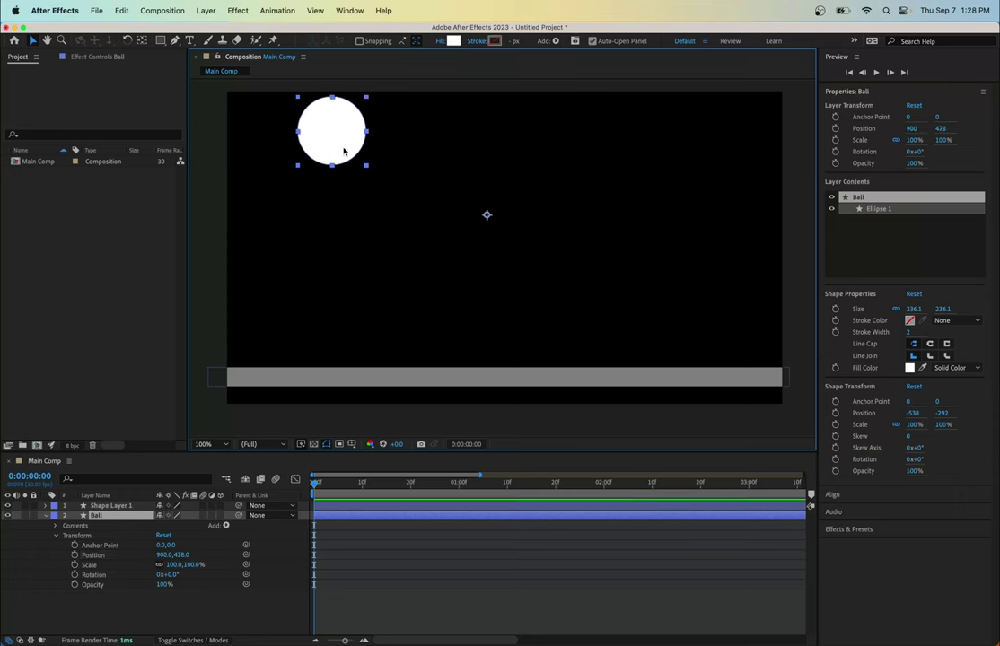
click(339, 229)
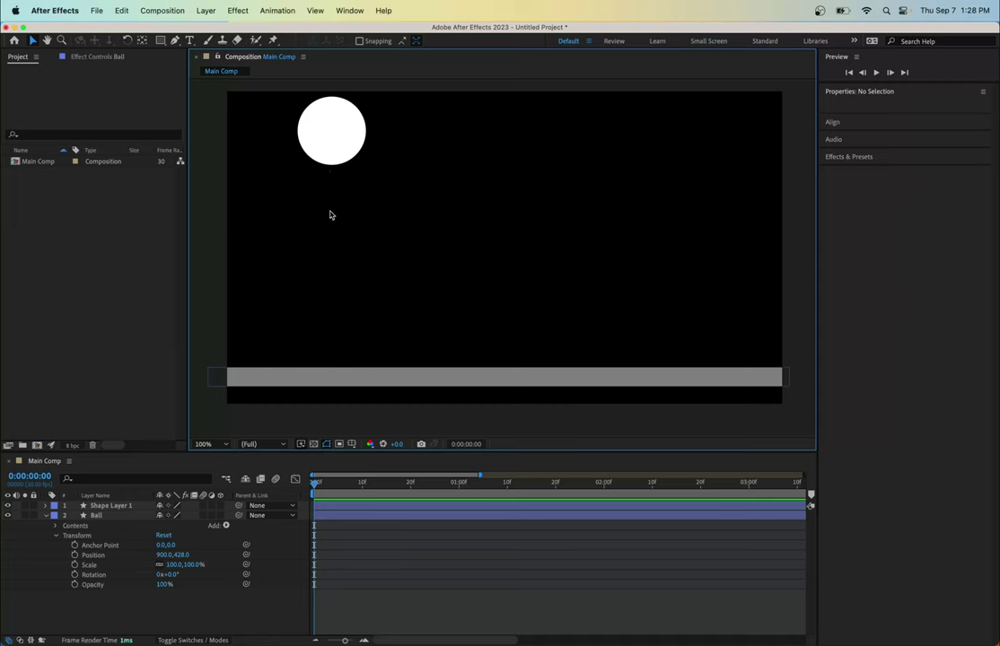
click(329, 158)
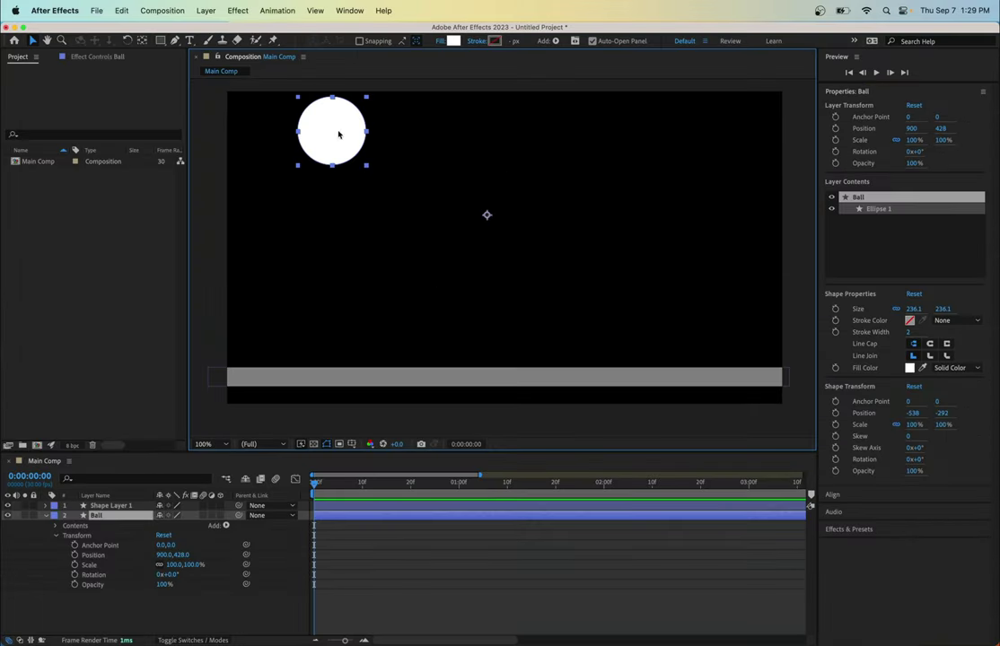
click(362, 197)
click(346, 158)
click(440, 251)
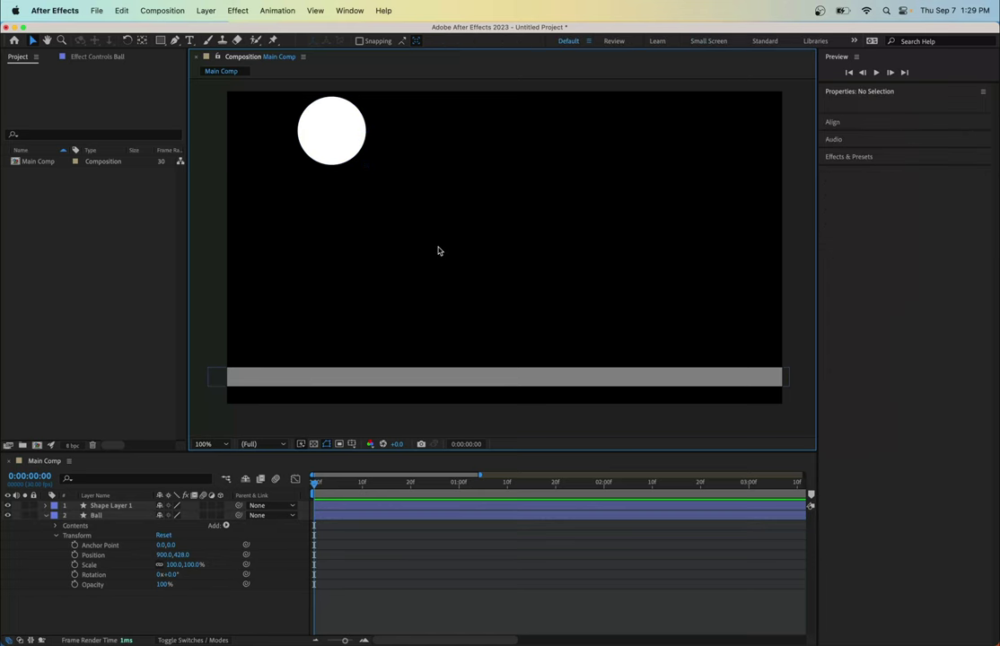
click(334, 139)
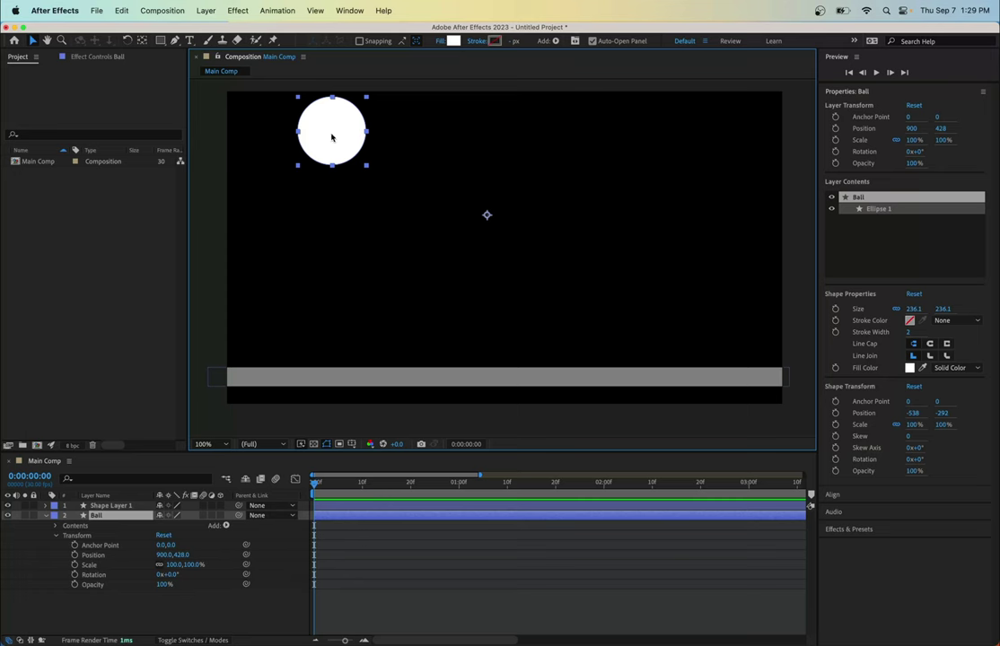
click(452, 270)
click(334, 153)
click(127, 42)
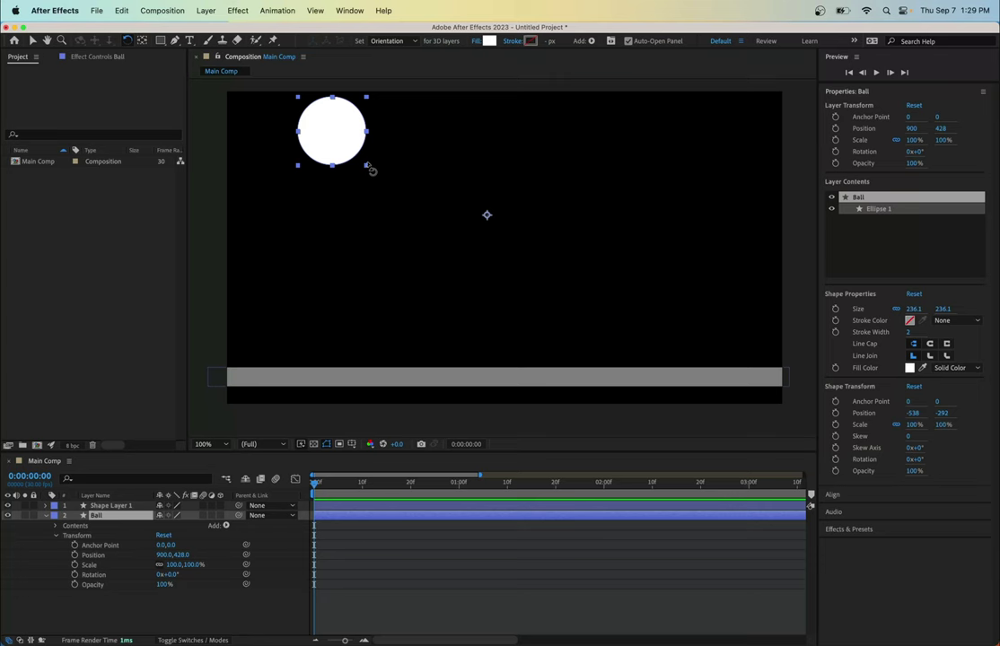
drag(372, 170, 478, 212)
key(super+z)
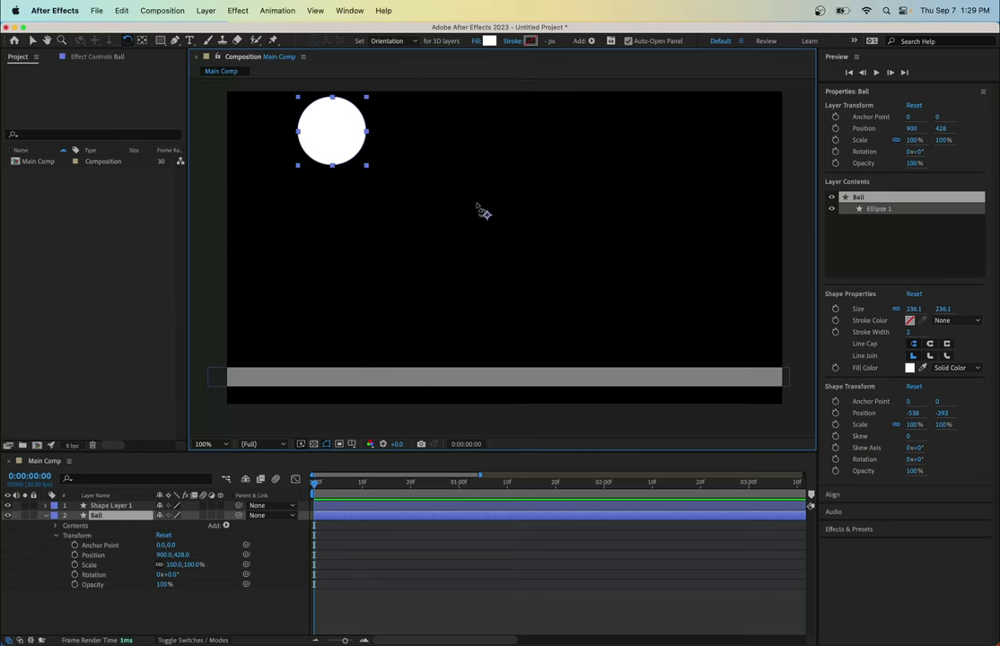
click(32, 40)
click(350, 232)
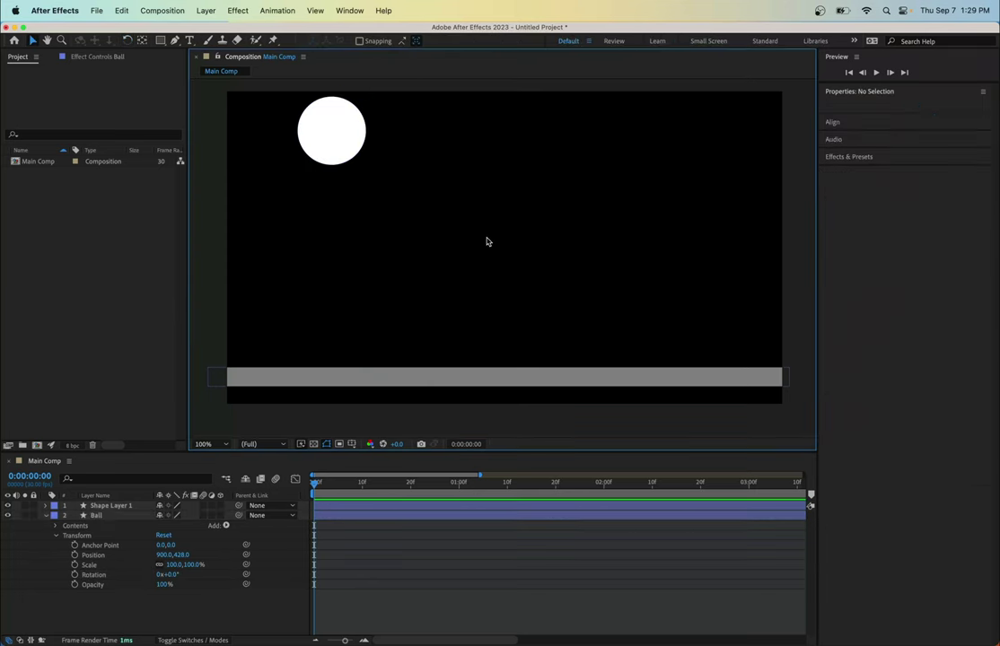
click(359, 149)
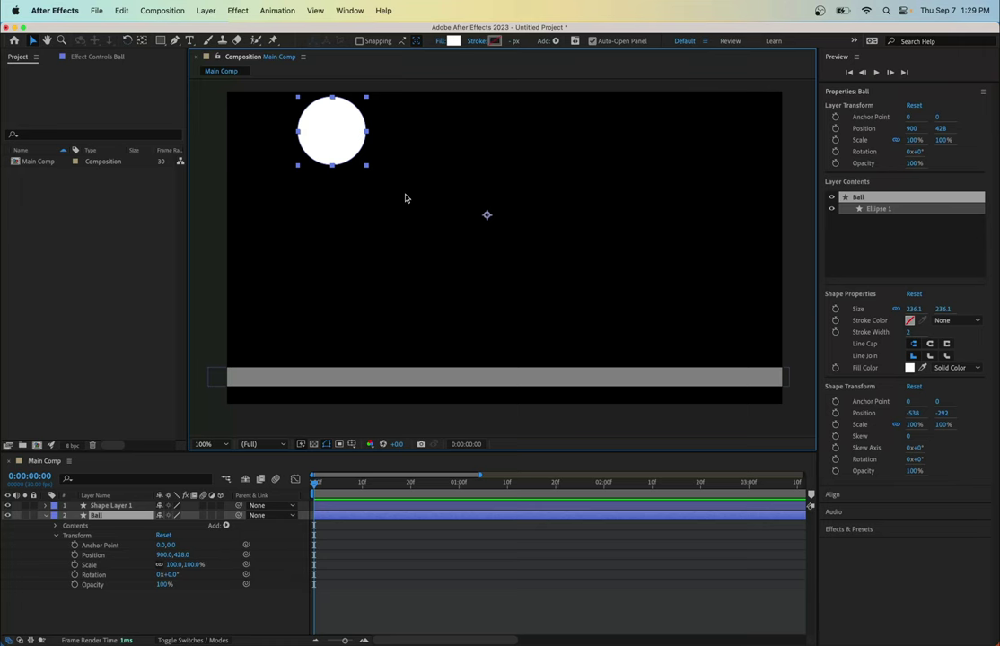
click(143, 41)
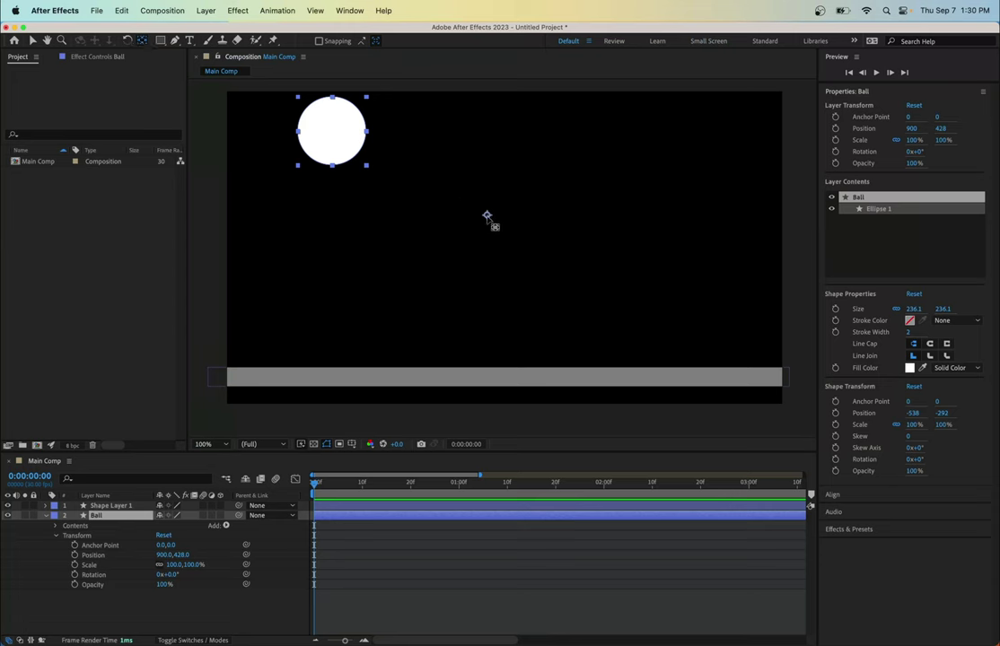
Drag the Ball's anchor point to the circle's lower-left edge and test-rotate around it
drag(486, 217, 299, 165)
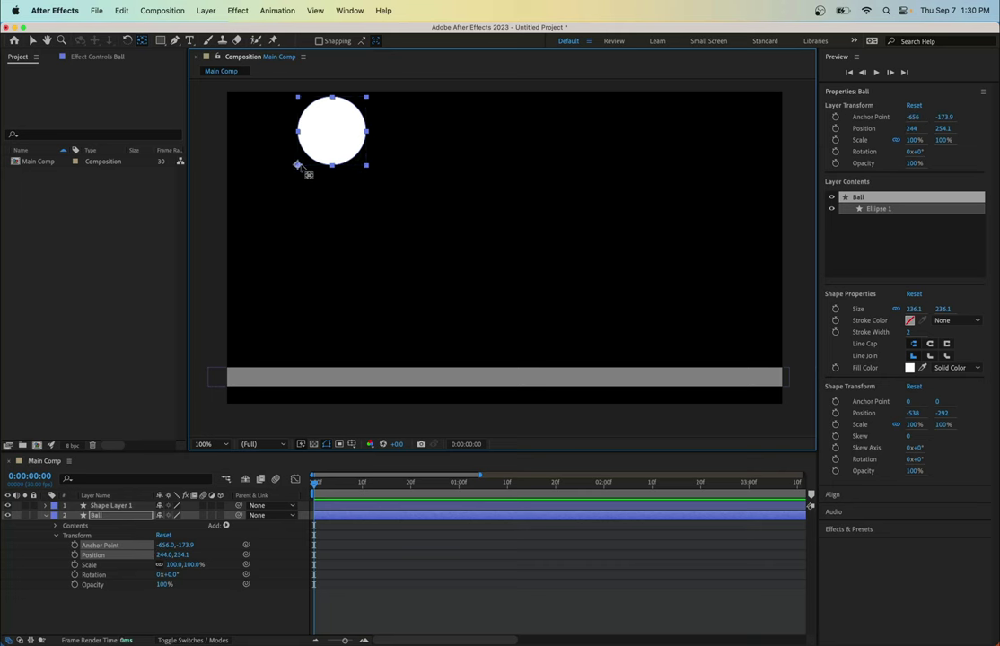
click(128, 42)
click(357, 172)
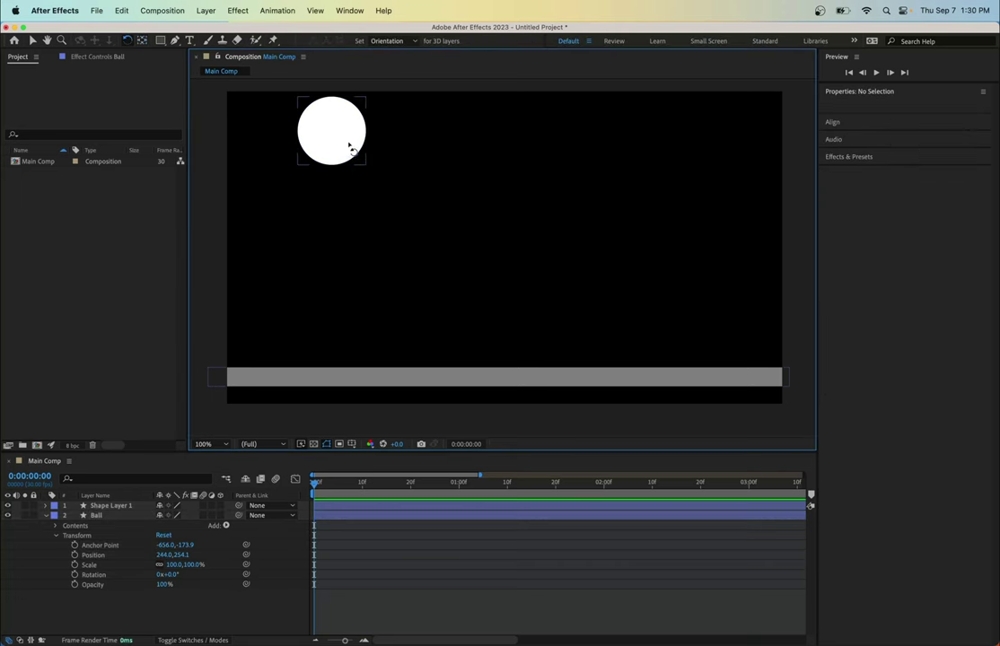
click(350, 146)
drag(364, 173, 370, 144)
Undo the test rotation and return to the Selection tool with Ball selected
key(super+z)
click(300, 120)
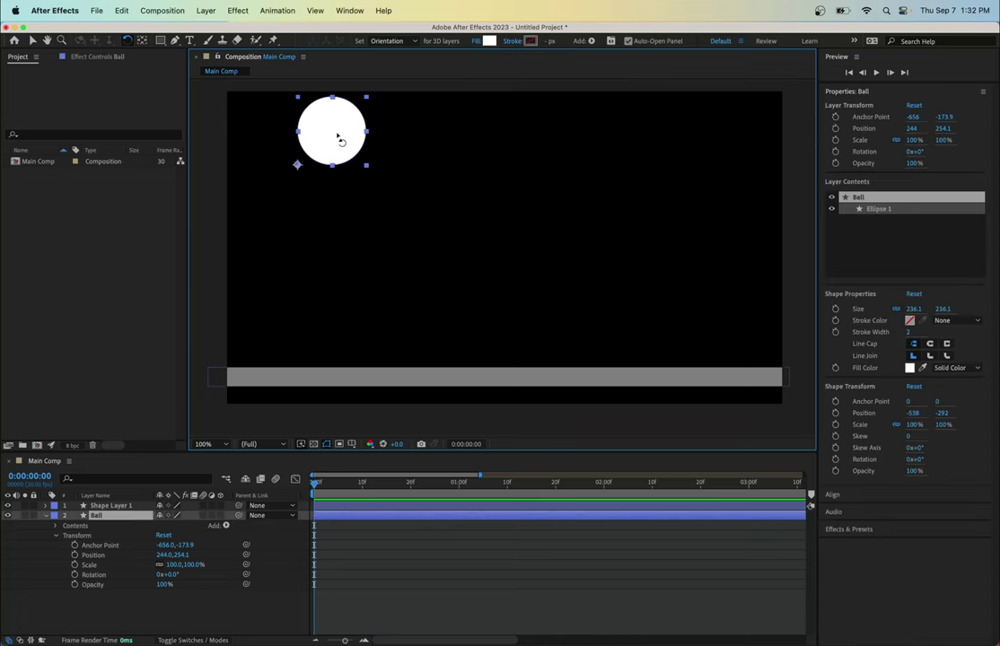
click(32, 40)
Centre the Ball's anchor point with Layer > Transform > Center Anchor Point in Layer Content
click(338, 145)
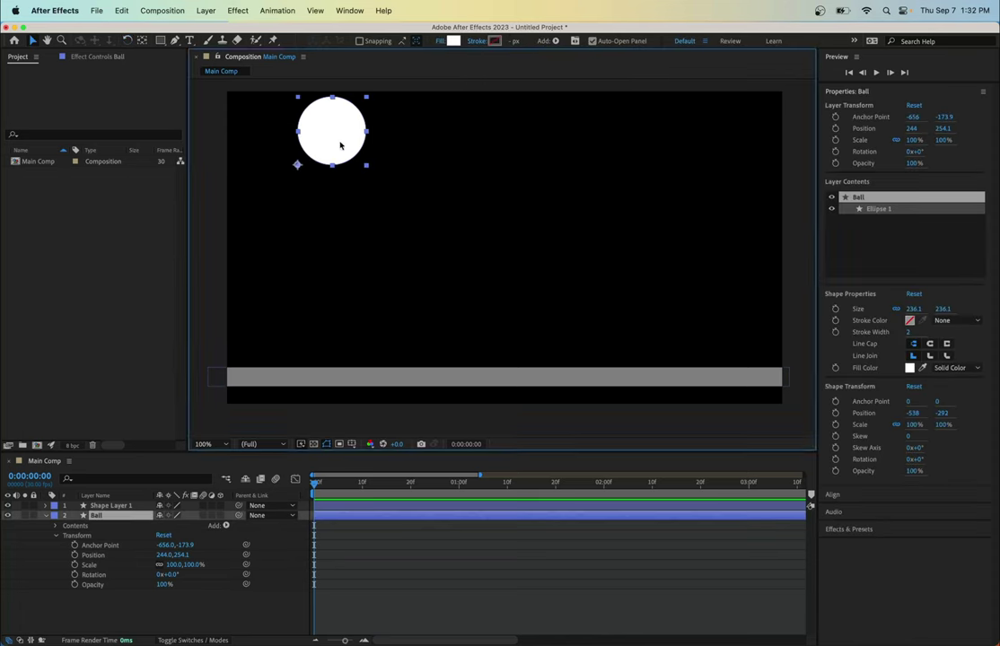
click(205, 10)
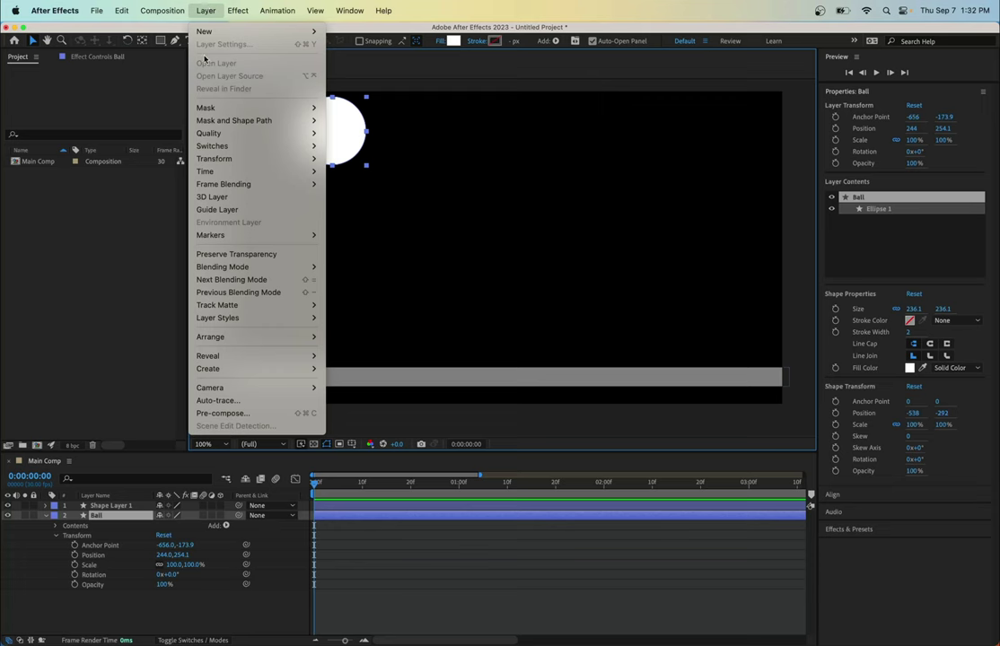
mouse_move(228, 161)
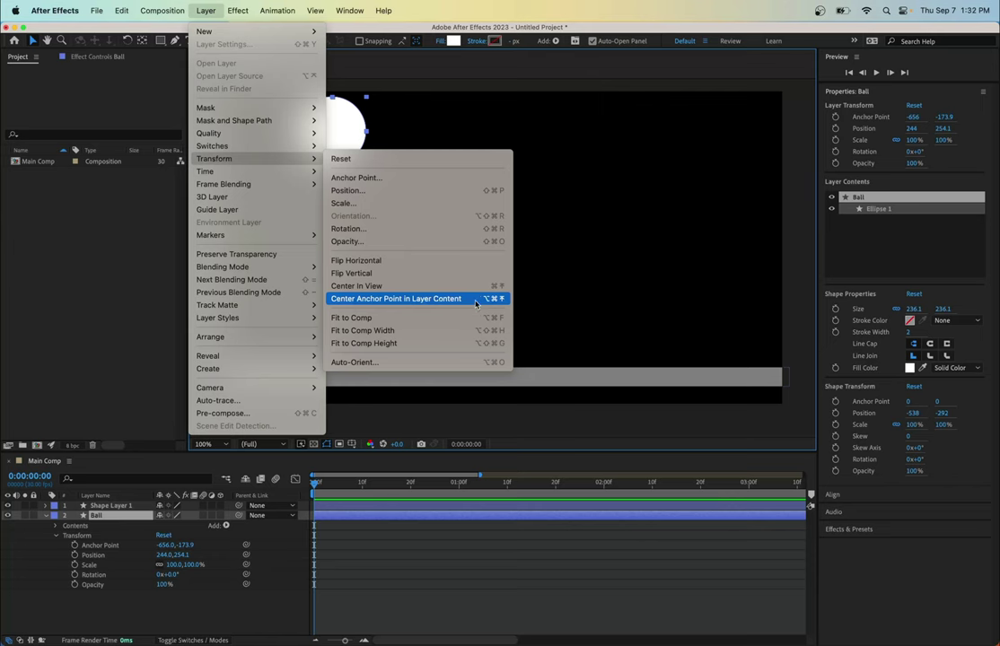
click(443, 304)
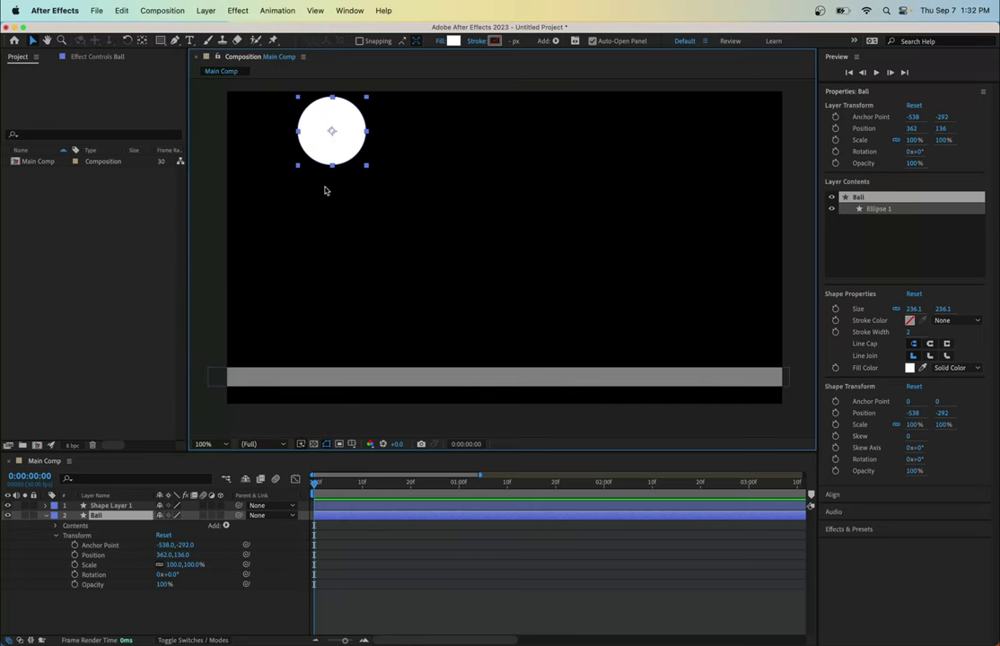
click(143, 41)
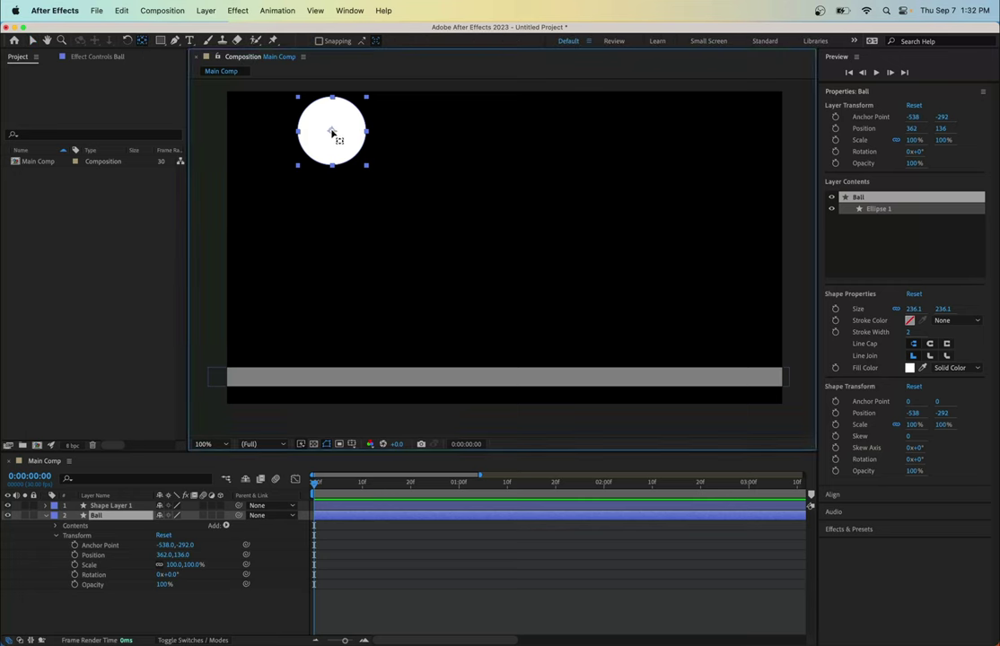
Undo a stray anchor-point drag and twirl open the Ball layer to show Transform
drag(332, 132, 399, 187)
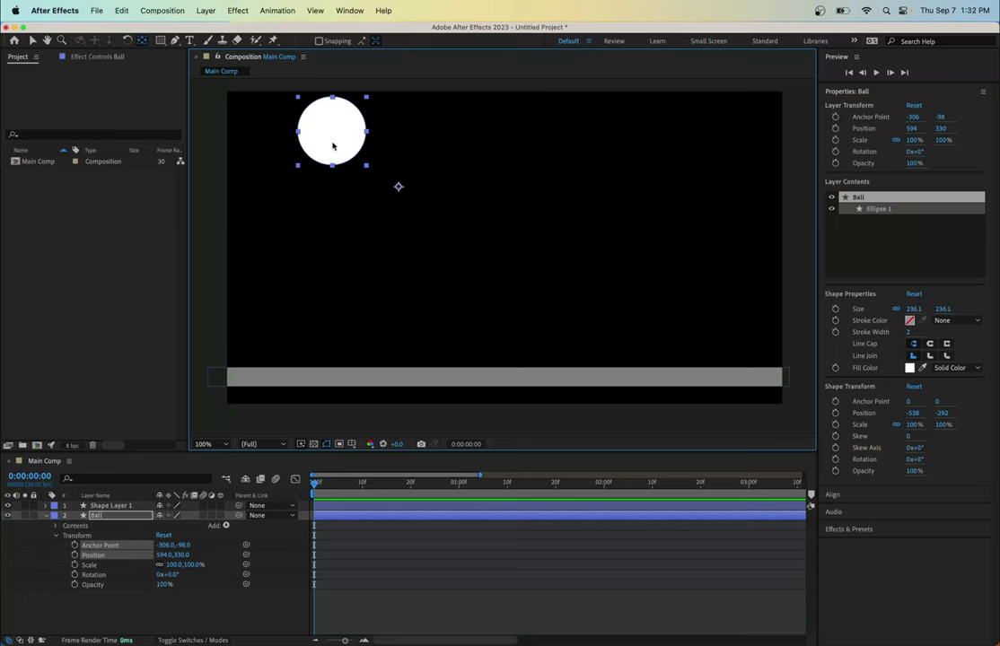
click(141, 42)
key(super+alt+Home)
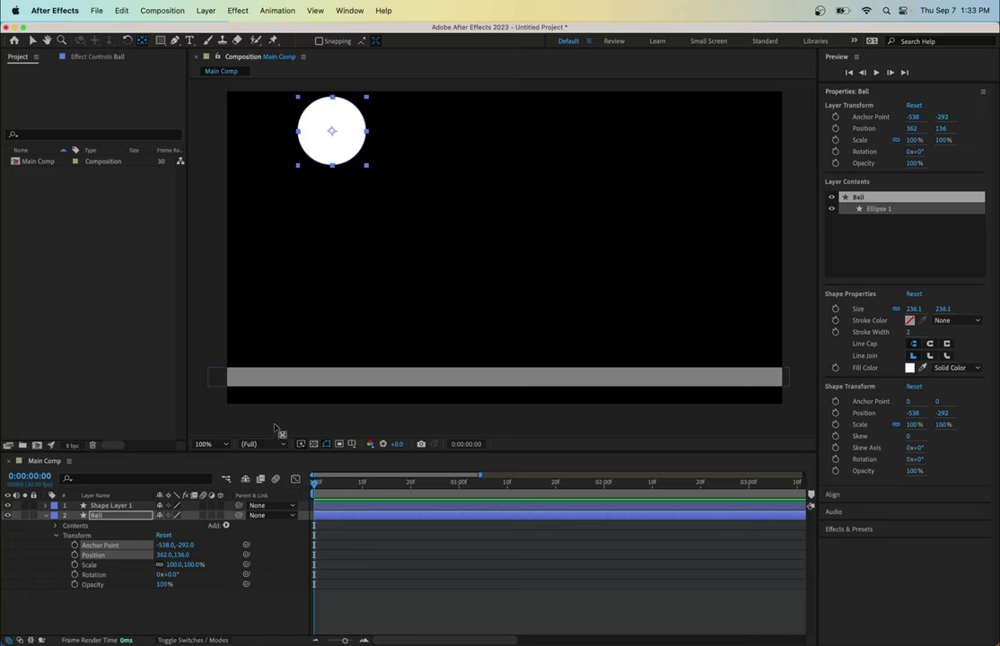
click(48, 517)
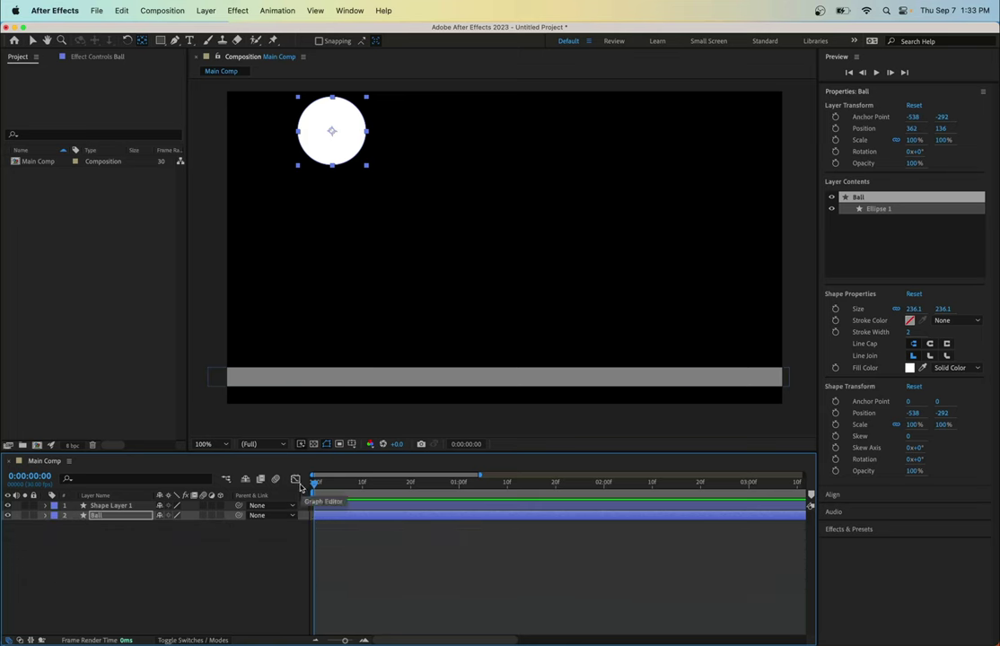
click(46, 518)
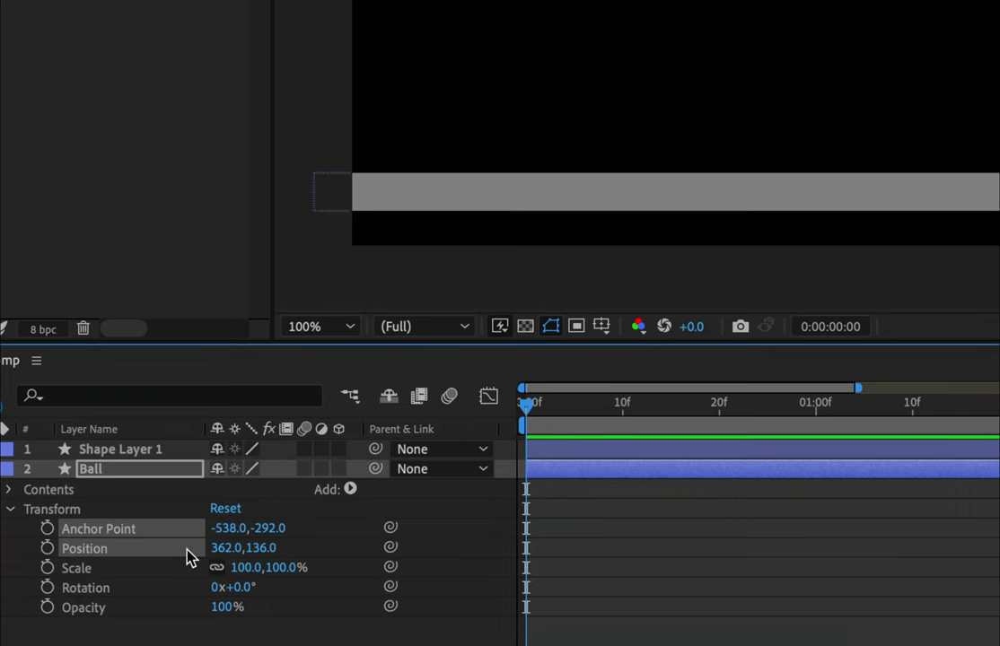
Use Separate Dimensions on Position to get X Position 362 and Y Position 136
right_click(85, 554)
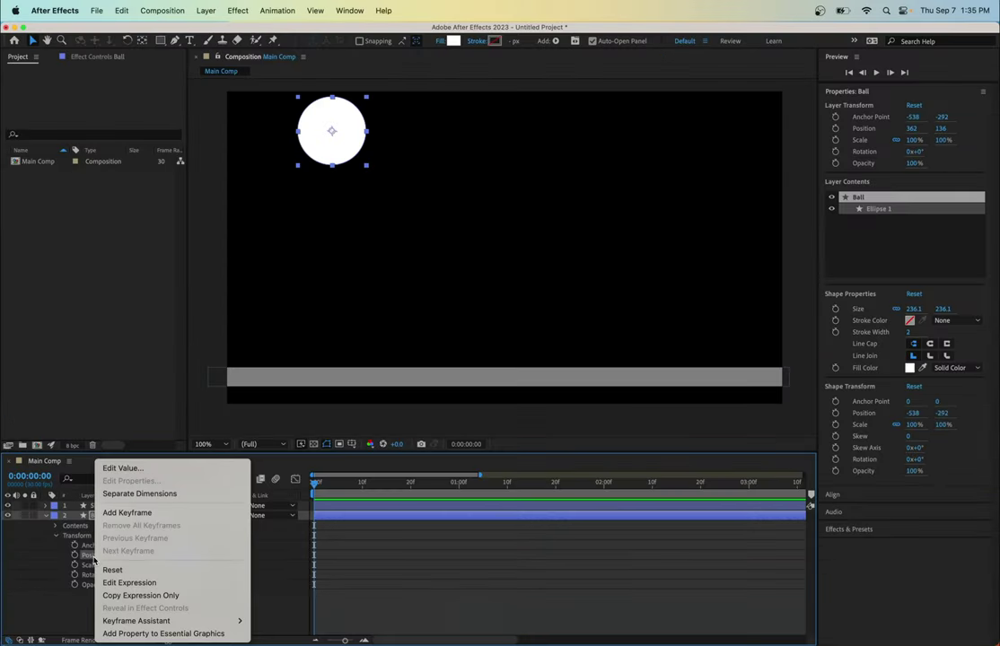
click(151, 494)
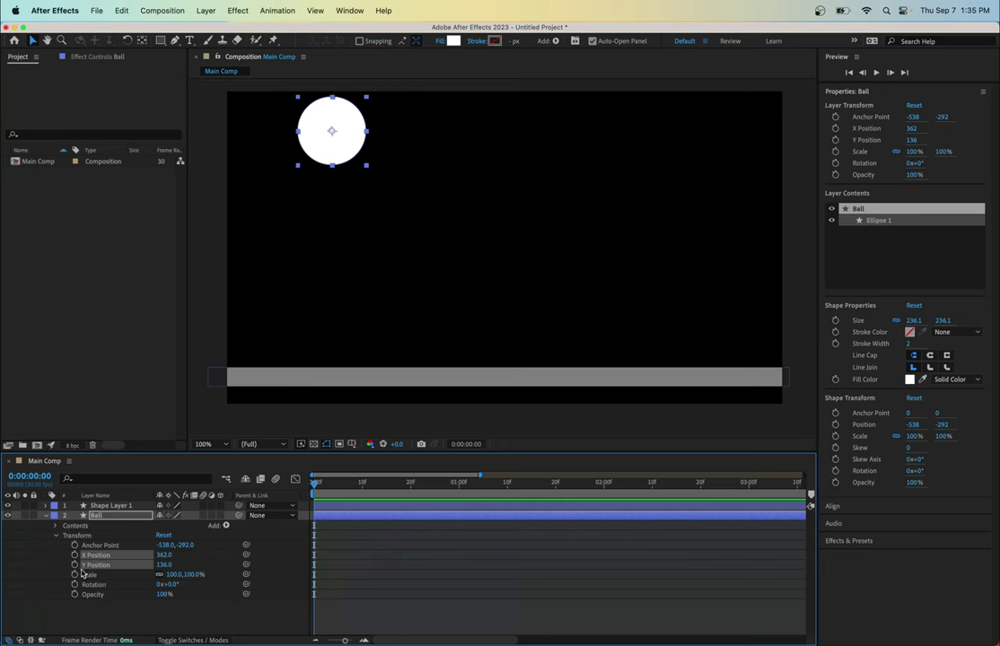
Set a keyframe on Y Position only at frame 0, with value 136
click(75, 565)
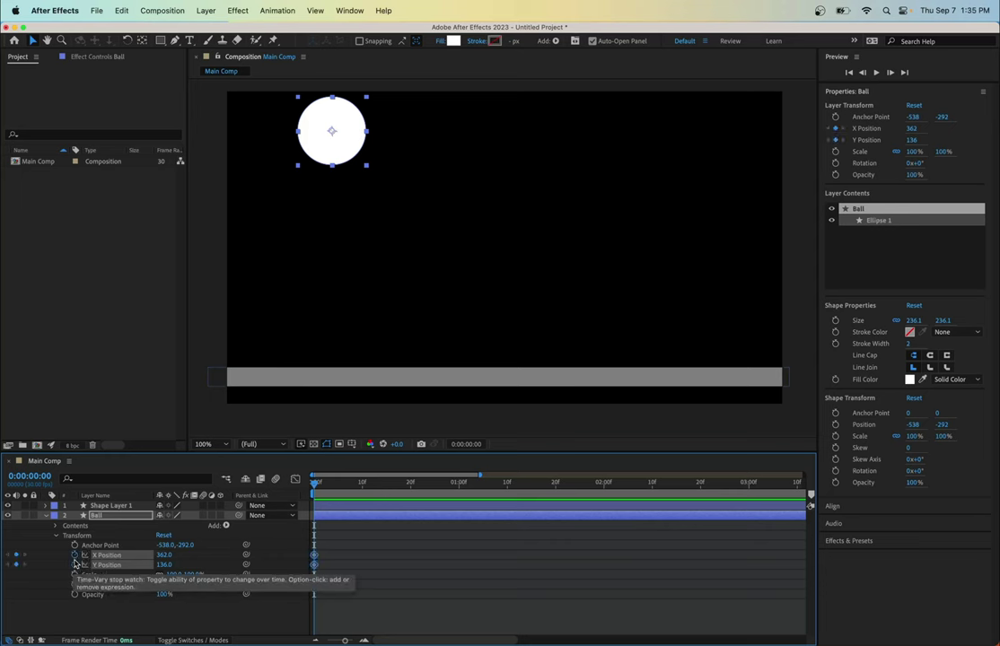
click(76, 565)
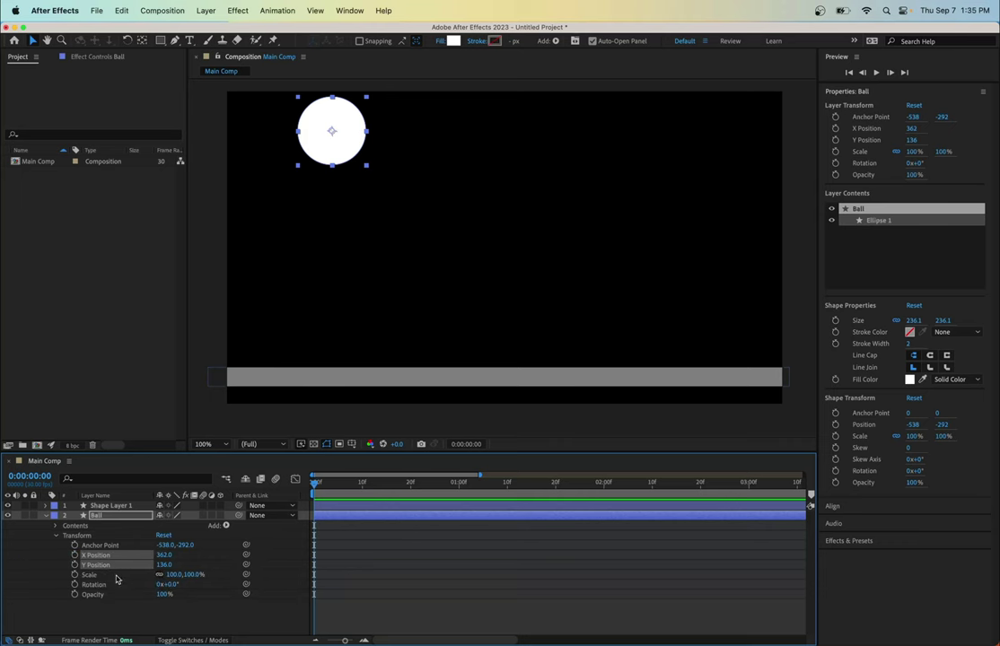
click(104, 565)
click(74, 566)
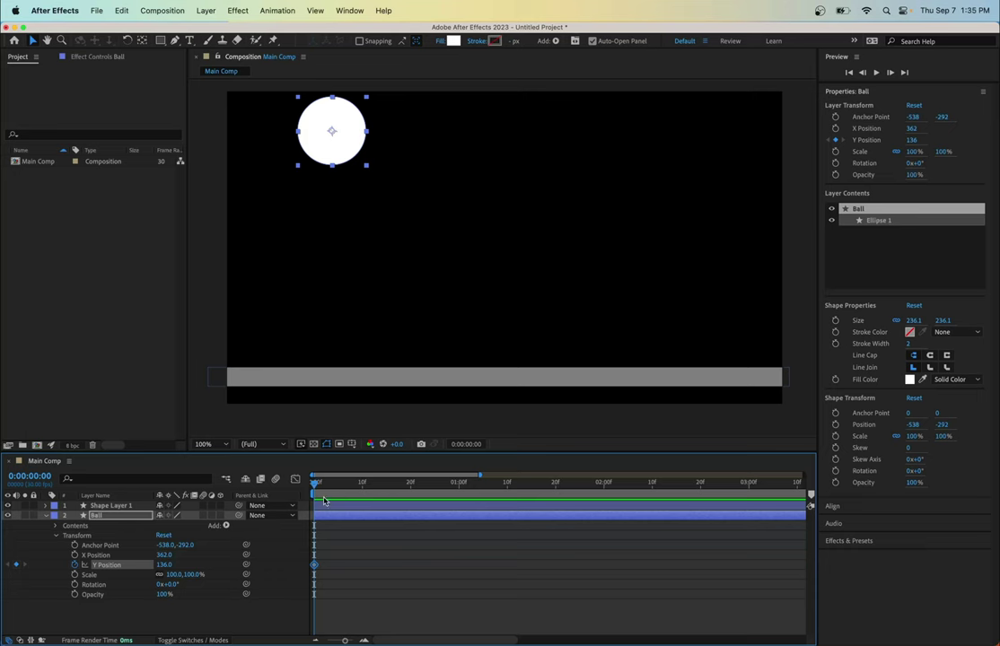
At frame 5, lower the Y Position to 836 so the ball lands on the floor
drag(316, 487, 342, 488)
click(165, 566)
drag(165, 568, 285, 564)
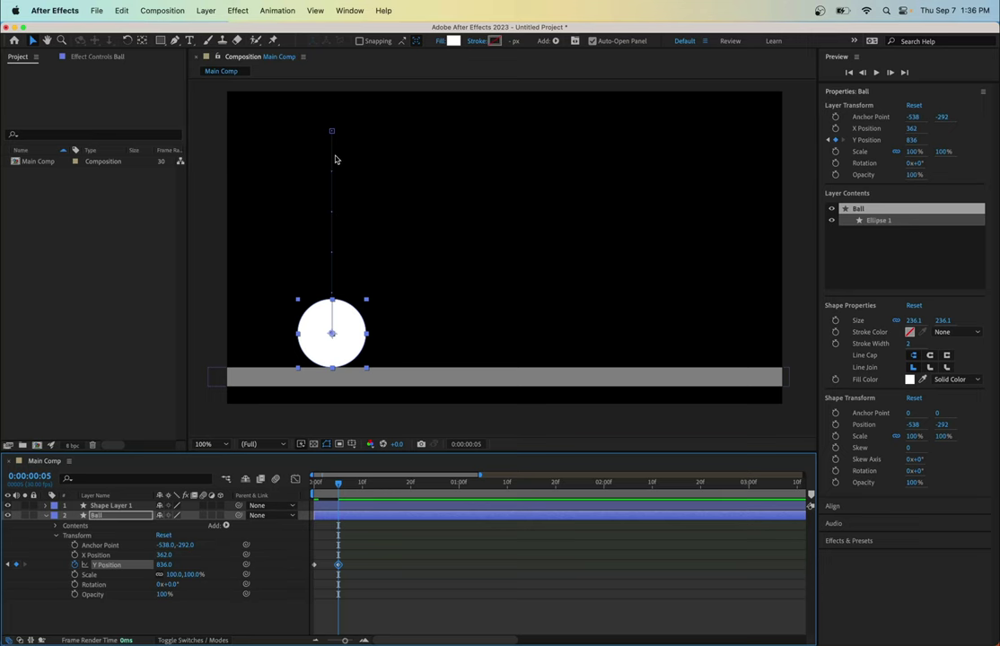
key(period)
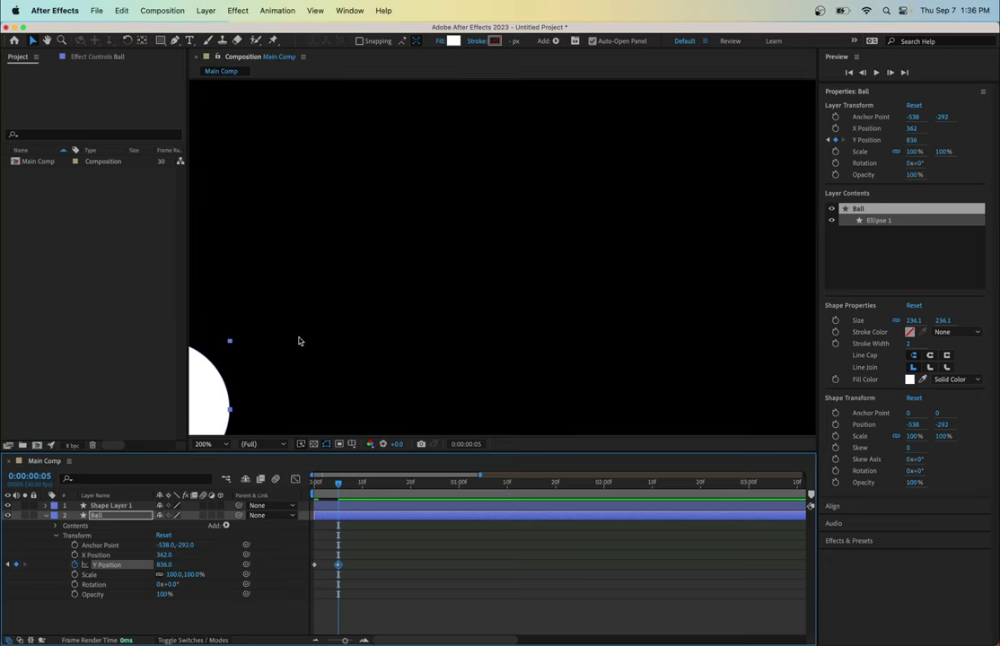
drag(303, 336, 647, 228)
scroll(547, 314, up, 8)
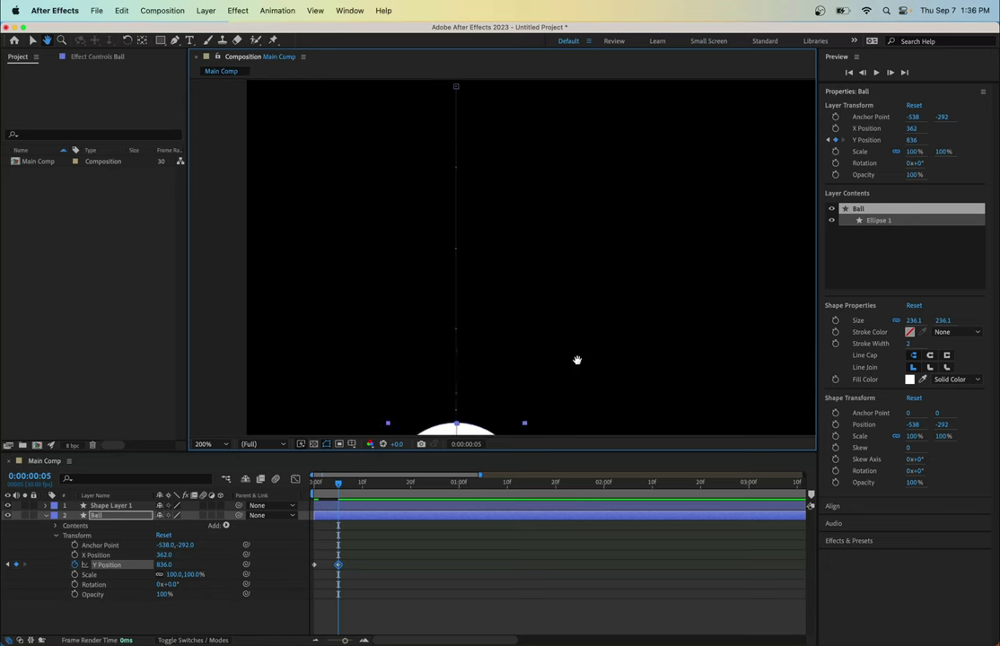
key(v)
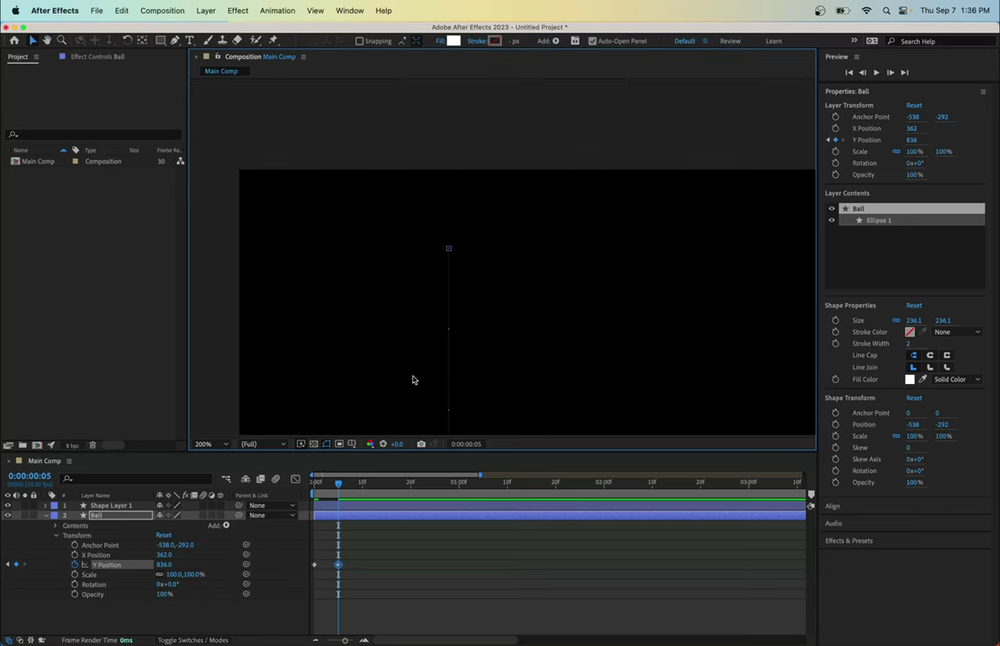
click(314, 568)
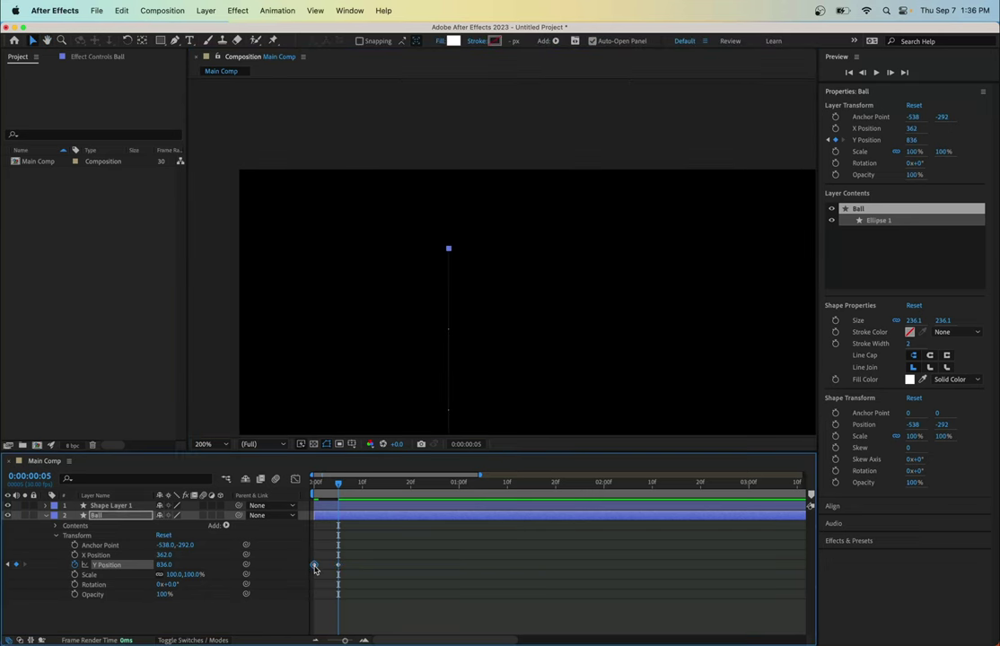
key(h)
scroll(493, 261, down, 3)
scroll(503, 233, up, 5)
scroll(511, 263, down, 2)
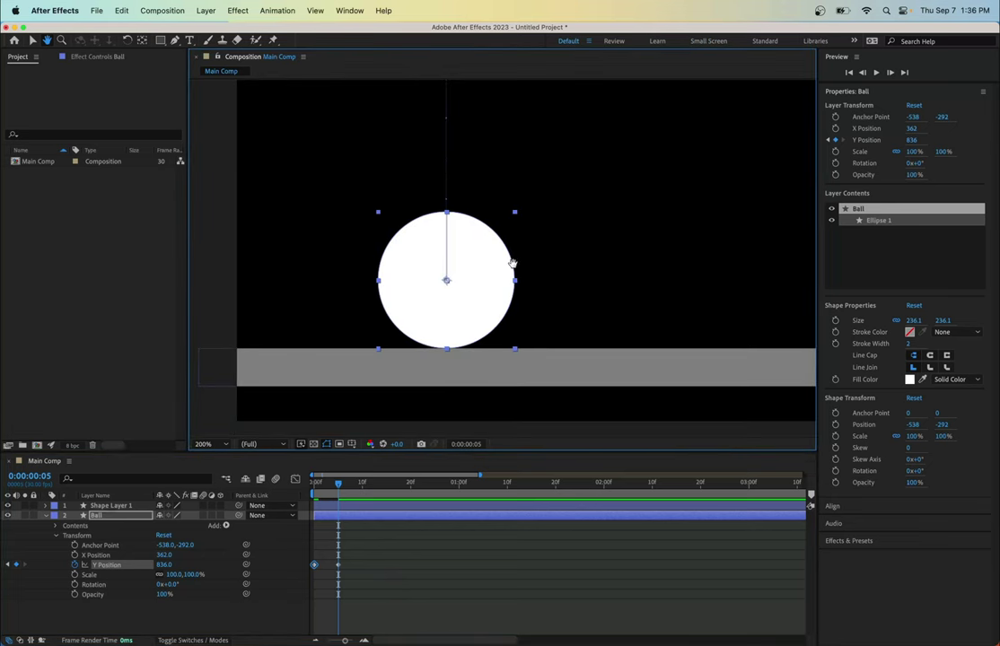
key(v)
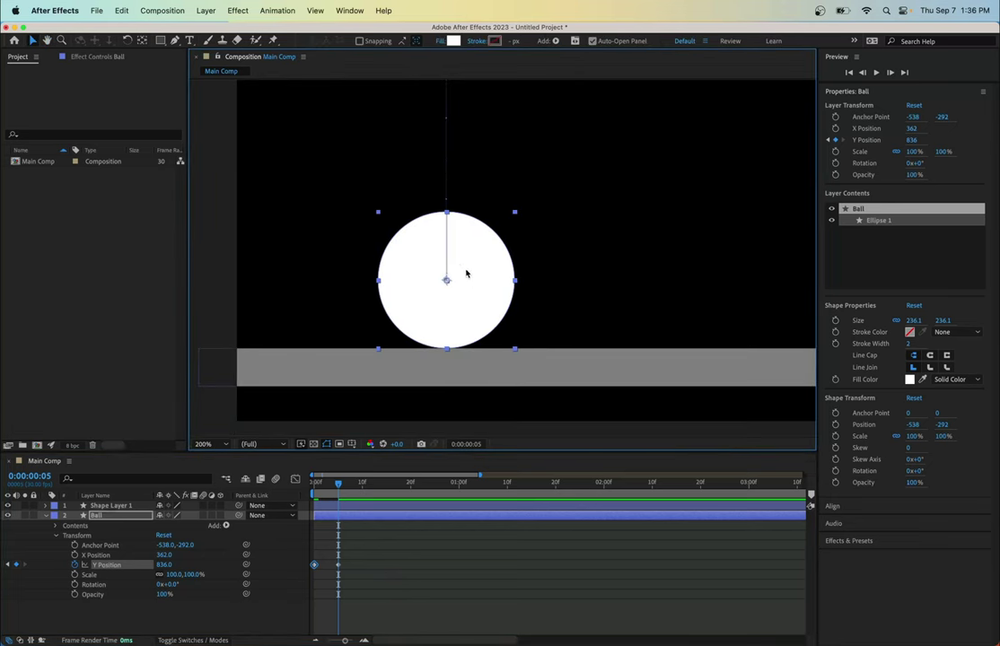
click(339, 568)
scroll(527, 229, up, 4)
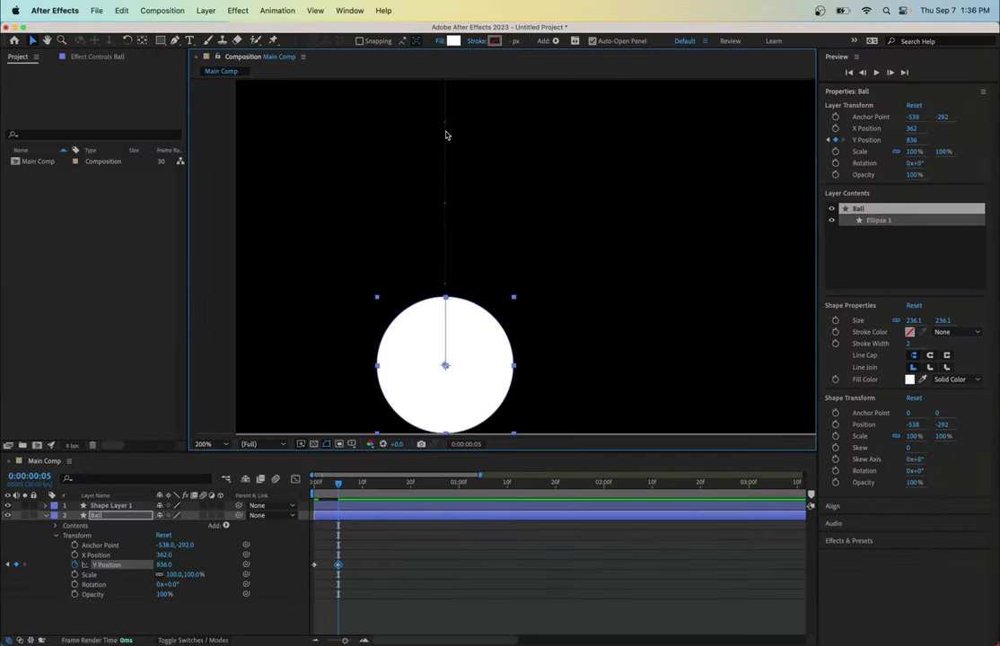
drag(444, 74, 548, 352)
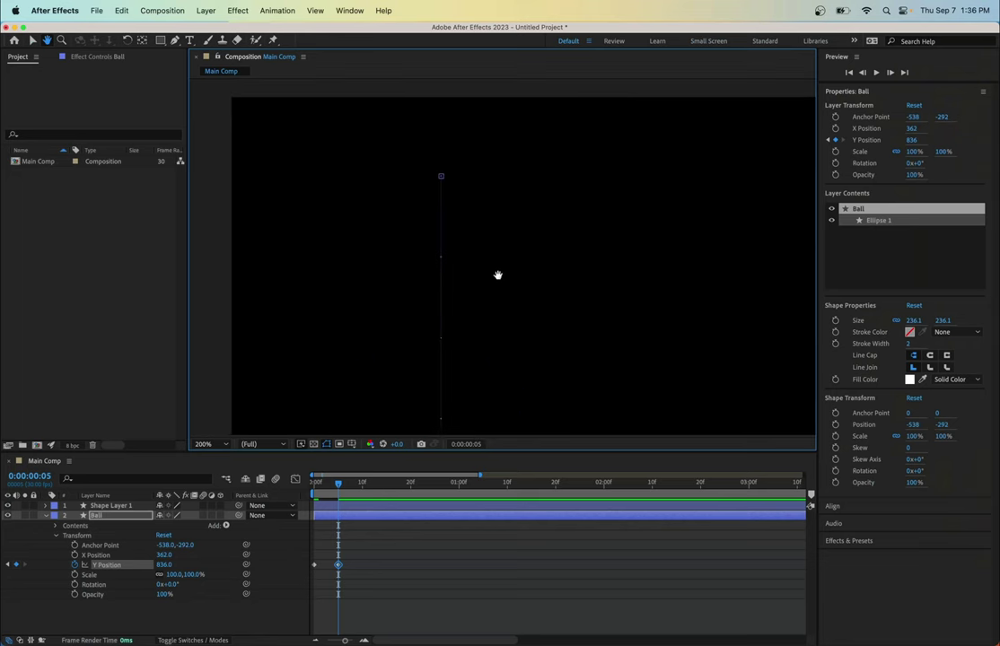
drag(465, 297, 453, 197)
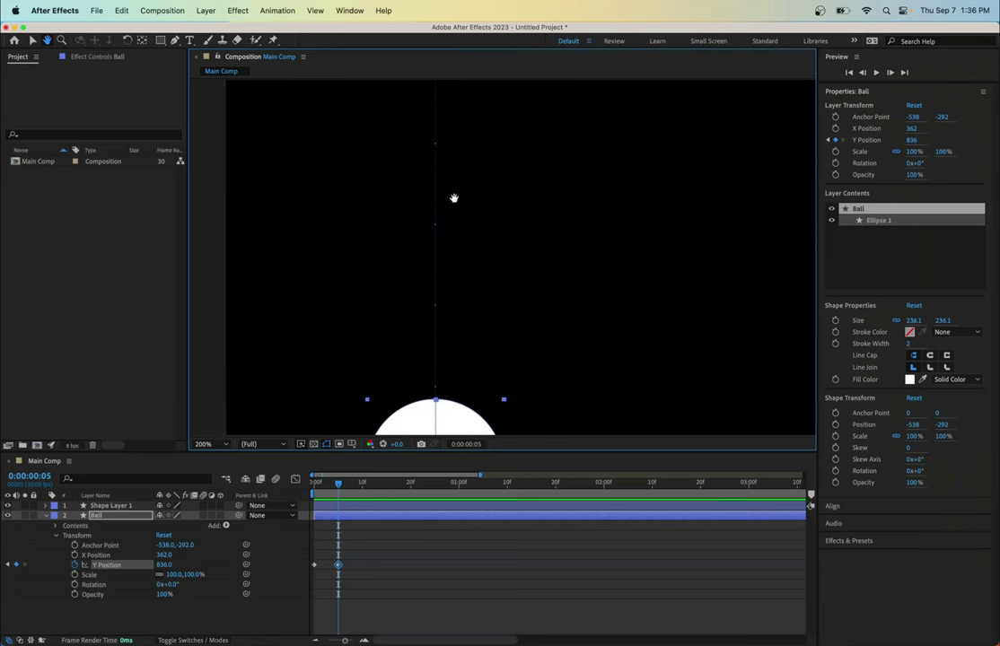
drag(481, 340, 407, 290)
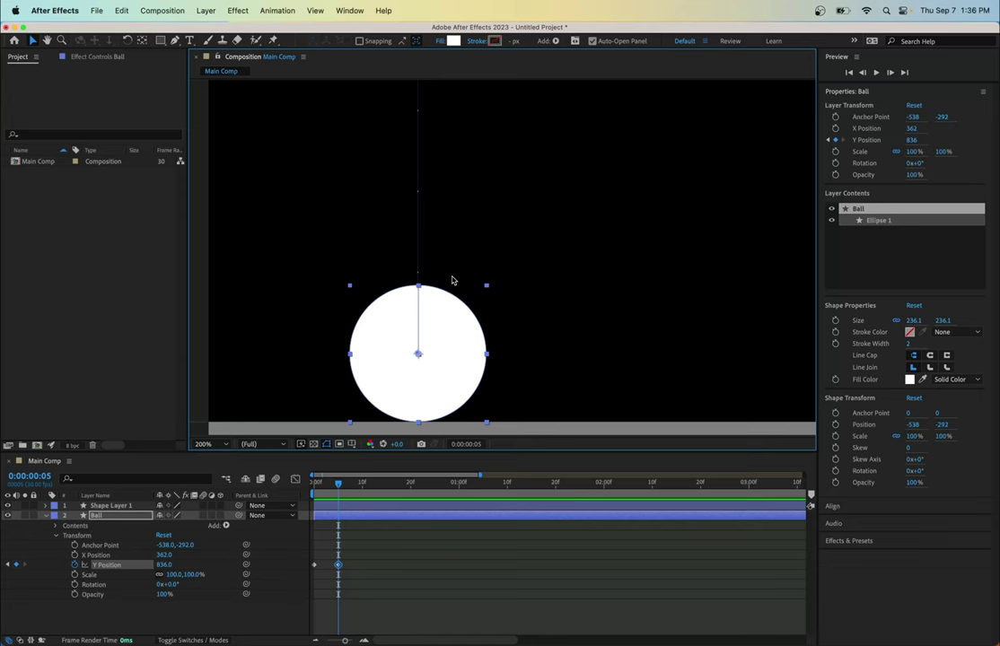
At frame 10, add a Y Position keyframe and raise the ball to 380
key(comma)
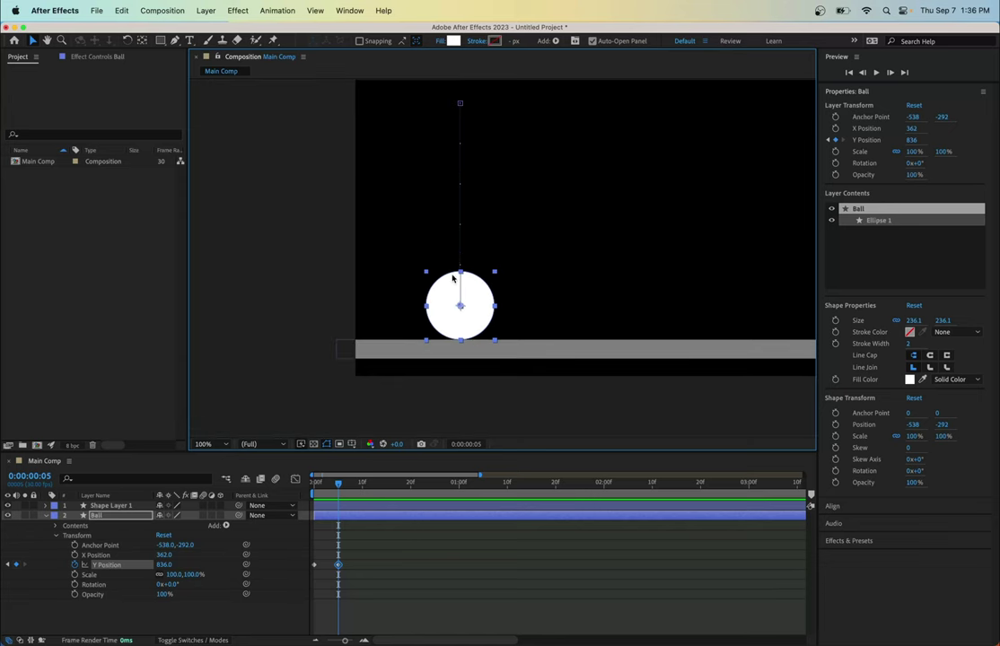
drag(544, 261, 463, 328)
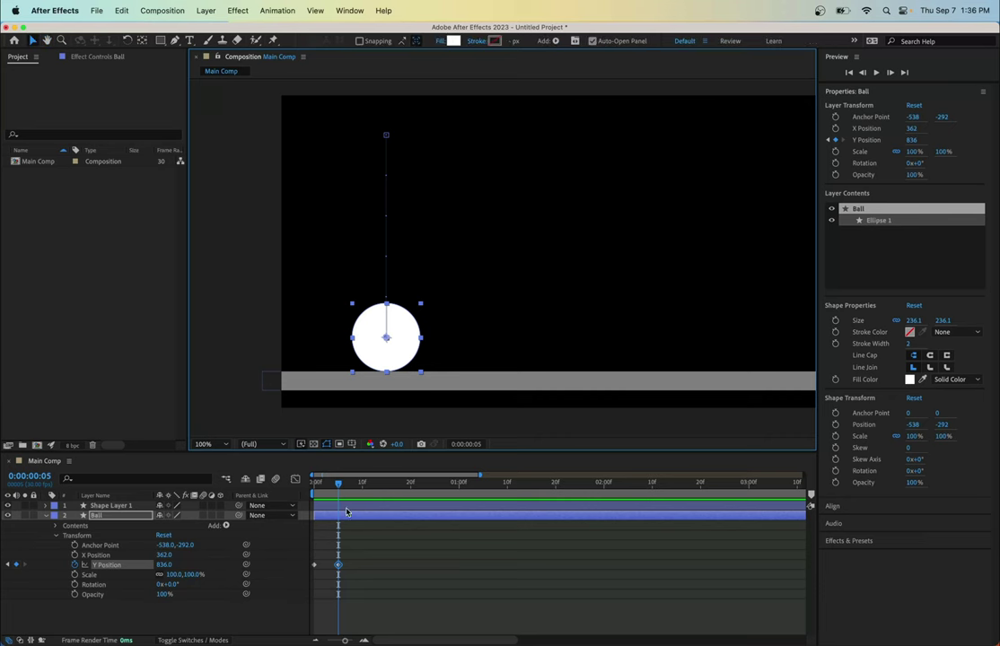
drag(340, 488, 362, 486)
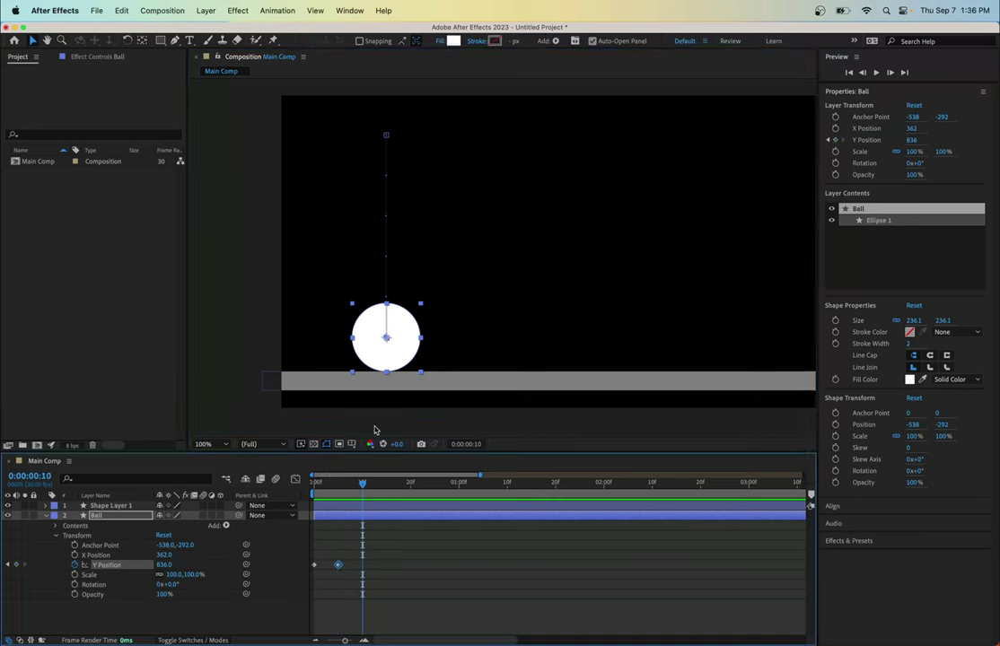
click(392, 326)
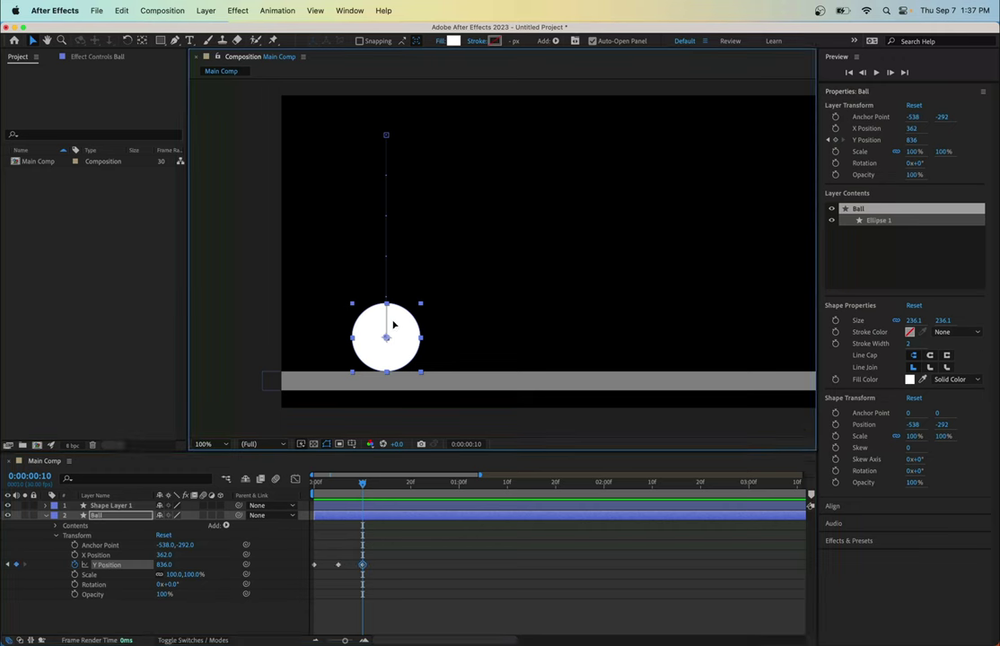
drag(392, 326, 398, 280)
drag(400, 261, 401, 193)
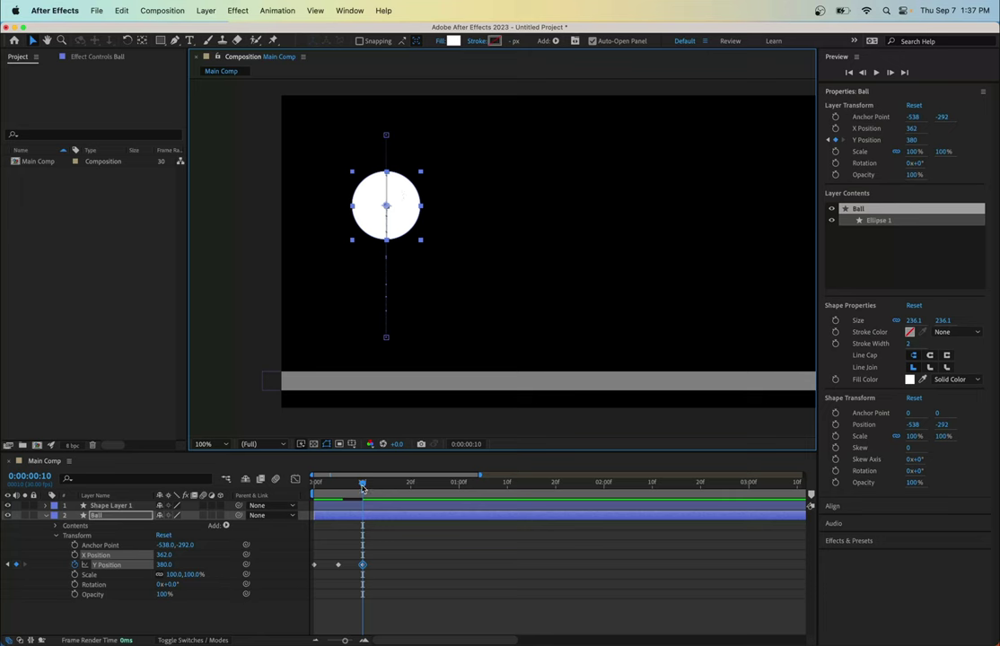
Paste the frame-5 floor keyframe (836) at frame 15
drag(363, 489, 386, 488)
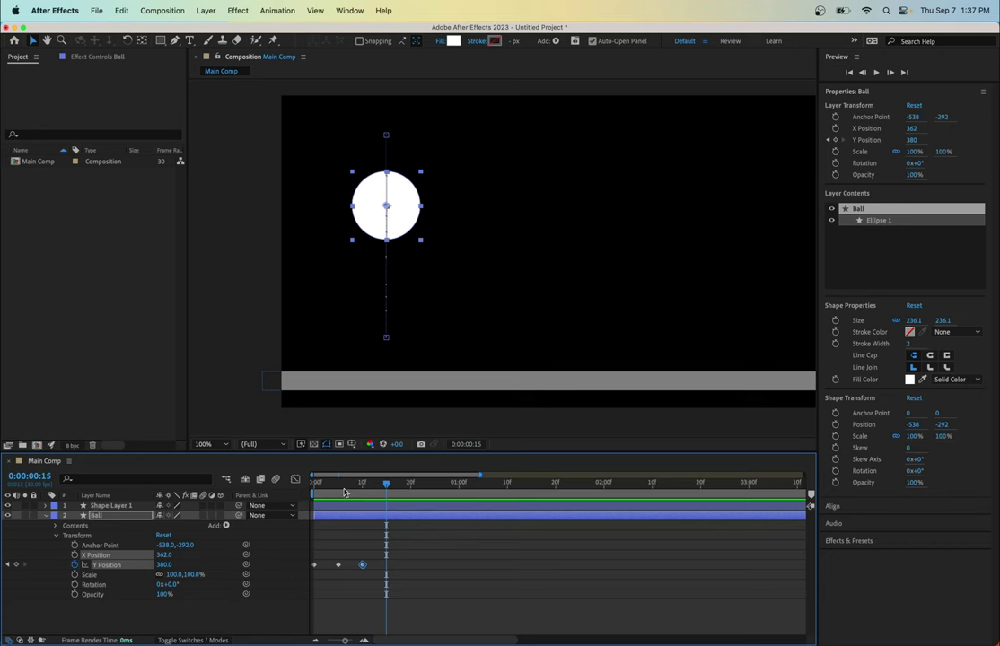
click(339, 486)
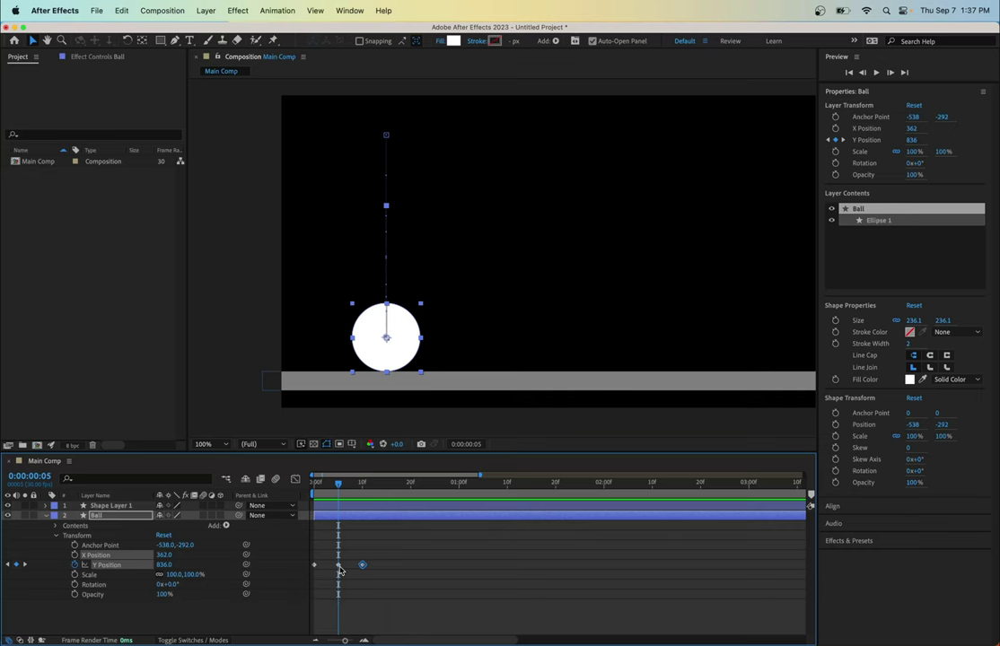
click(338, 566)
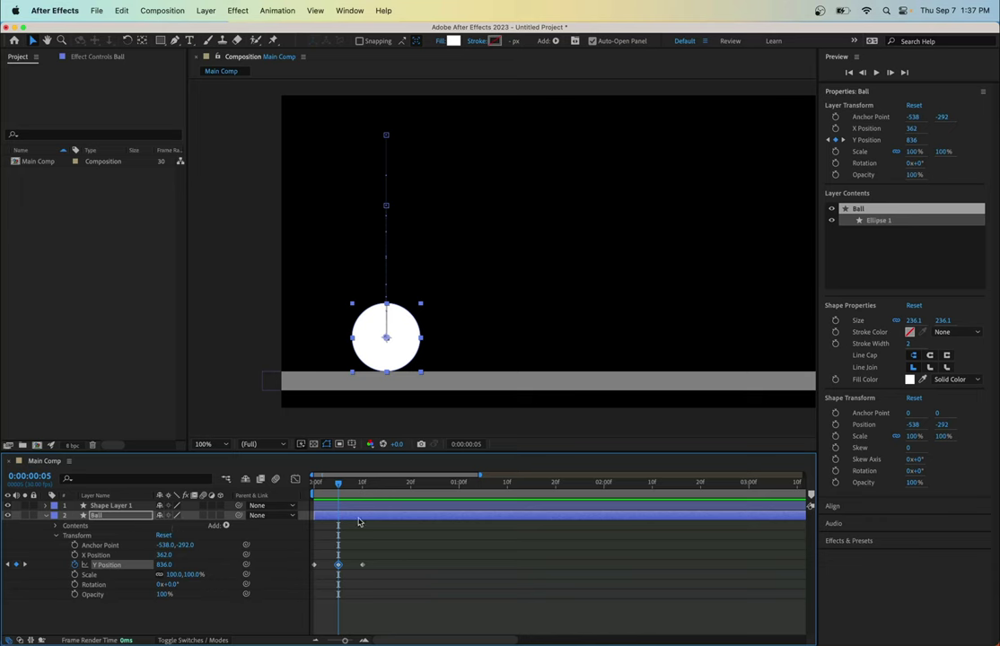
drag(342, 488, 387, 487)
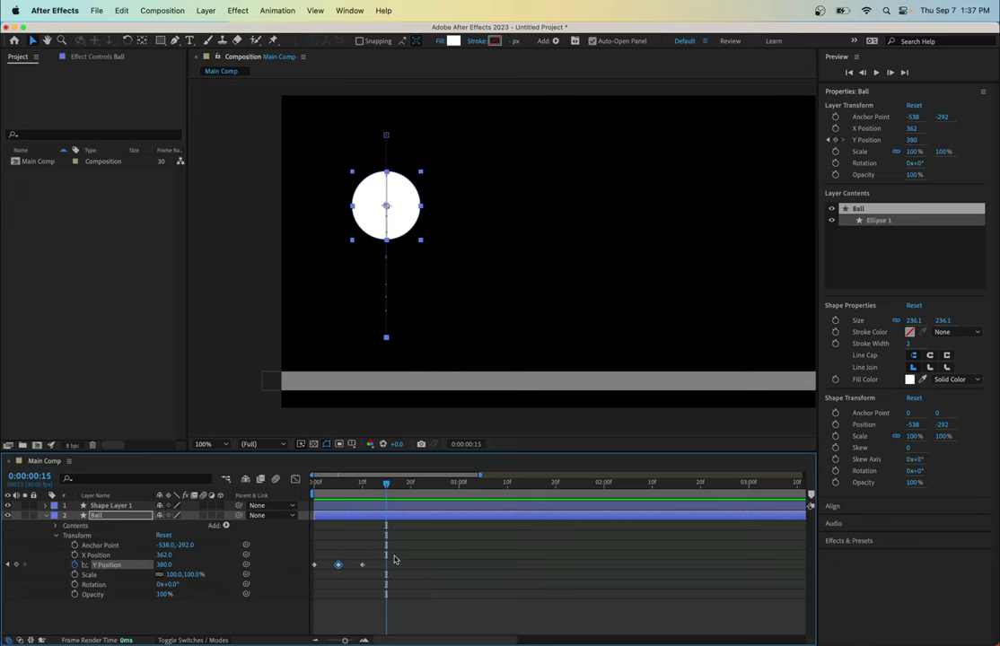
key(super+v)
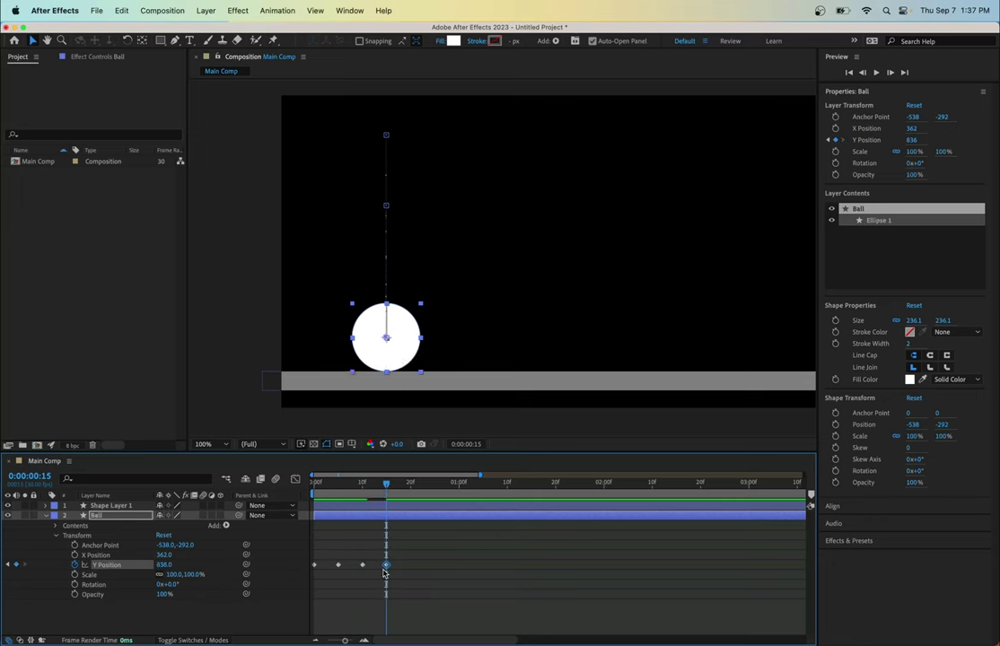
drag(392, 487, 413, 488)
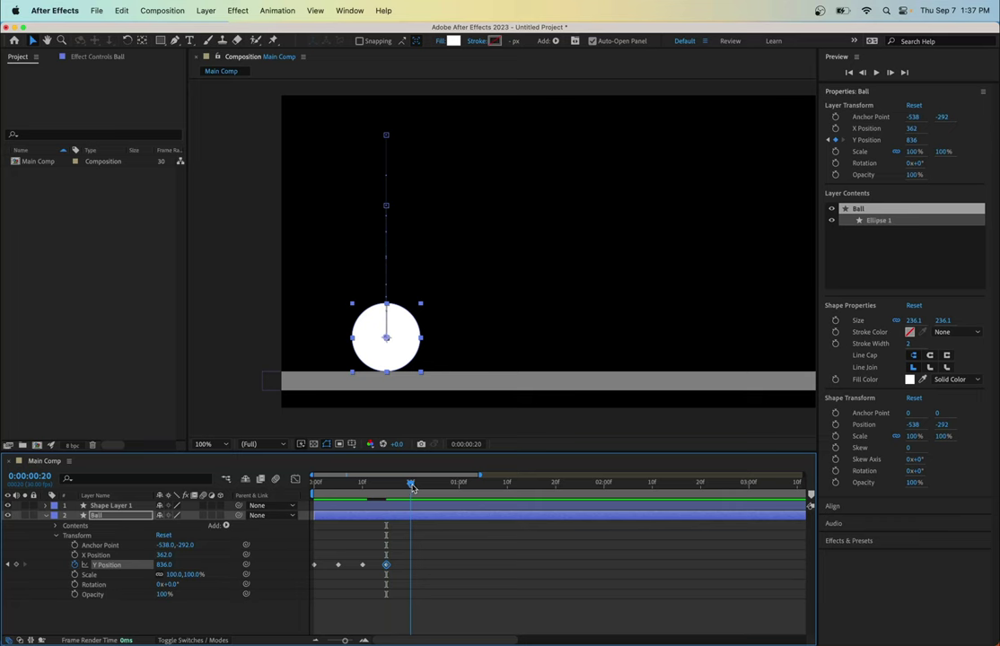
Key the next peak at Y 526, then a floor landing at 836 on 0:00:00:25
click(400, 321)
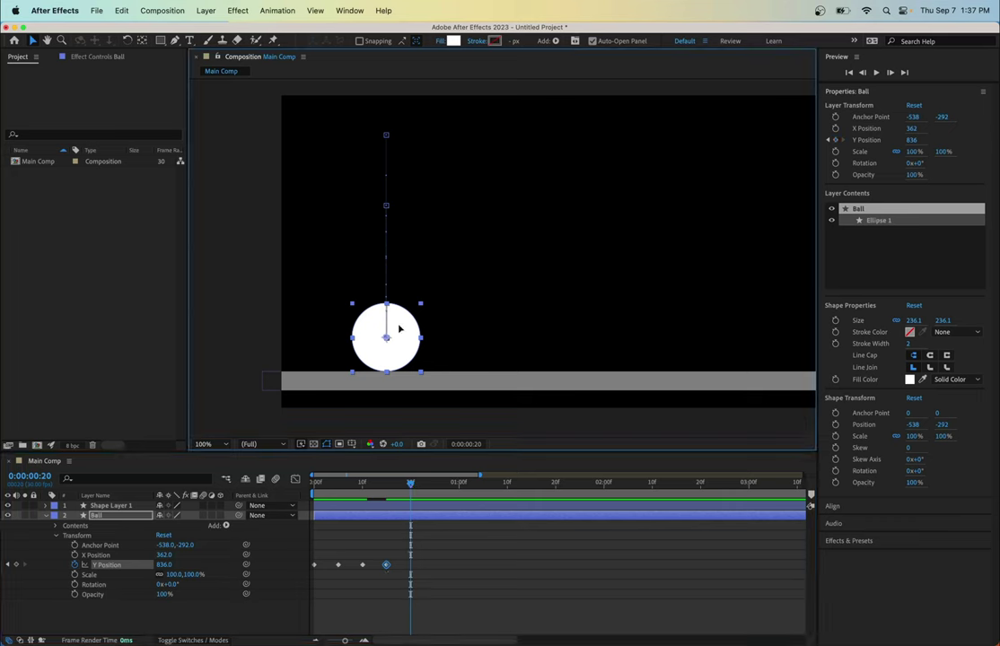
drag(400, 328, 404, 239)
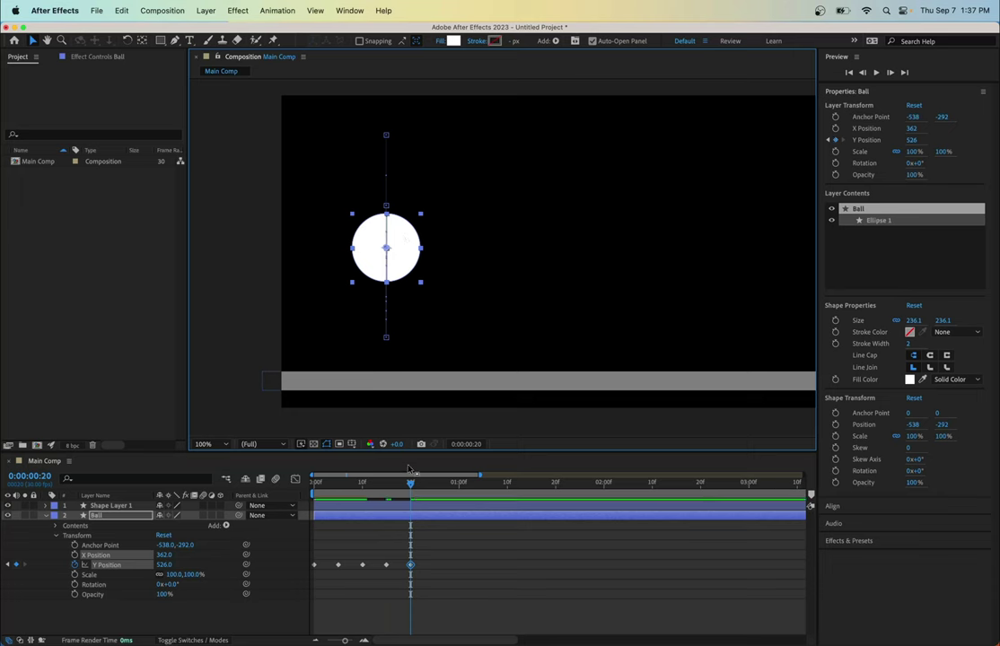
click(427, 487)
drag(427, 487, 435, 487)
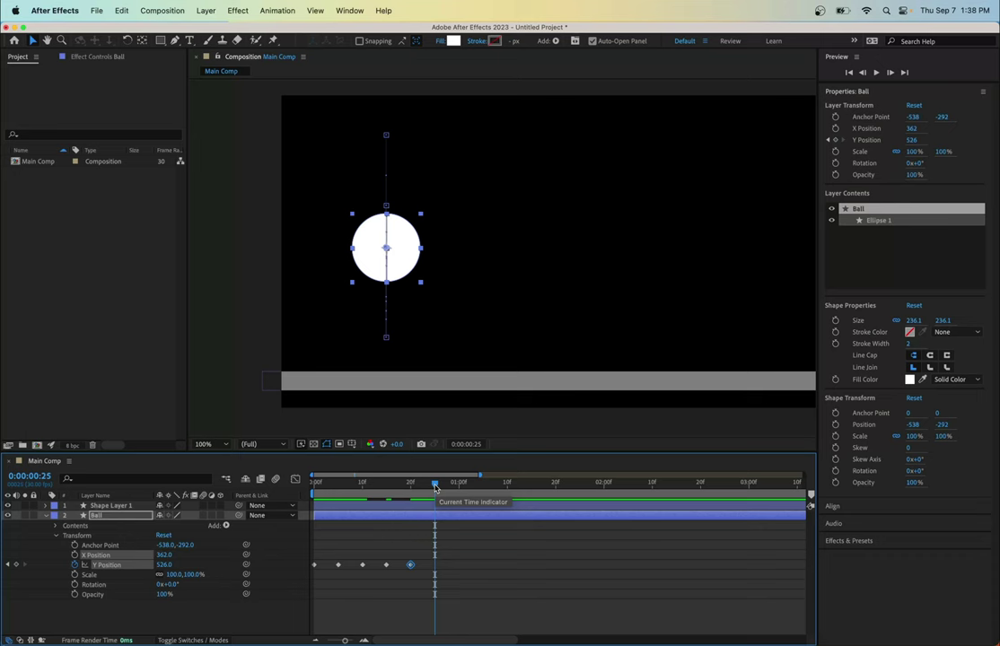
drag(395, 260, 395, 350)
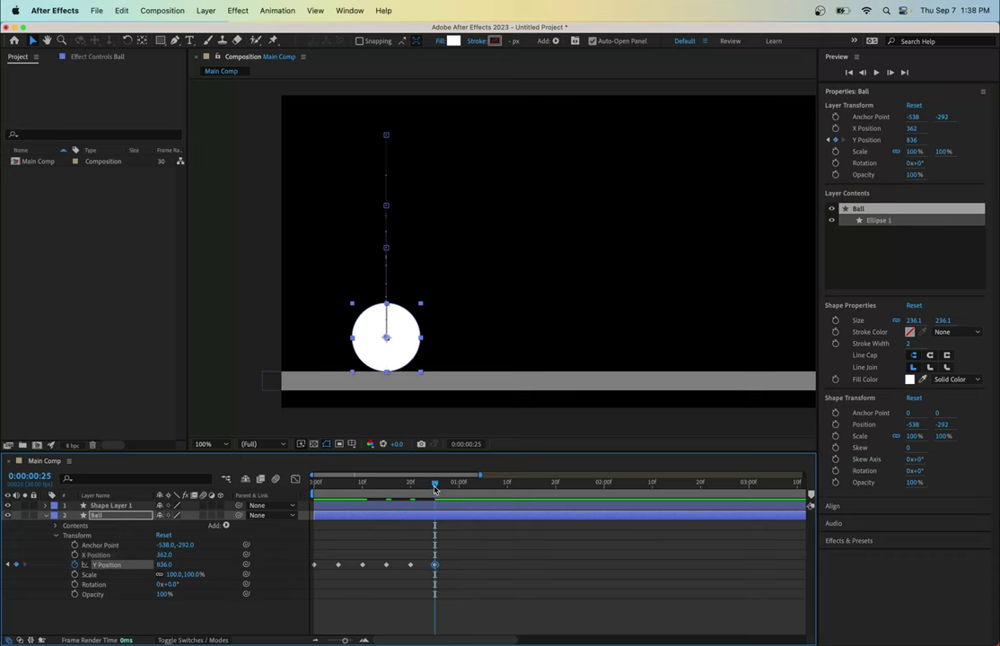
Key a lower peak at Y 666 on 01:00 and a landing at 836 on 01:05
key(Page_Down)
key(Page_Down)
key(Page_Down)
key(Page_Down)
key(Page_Down)
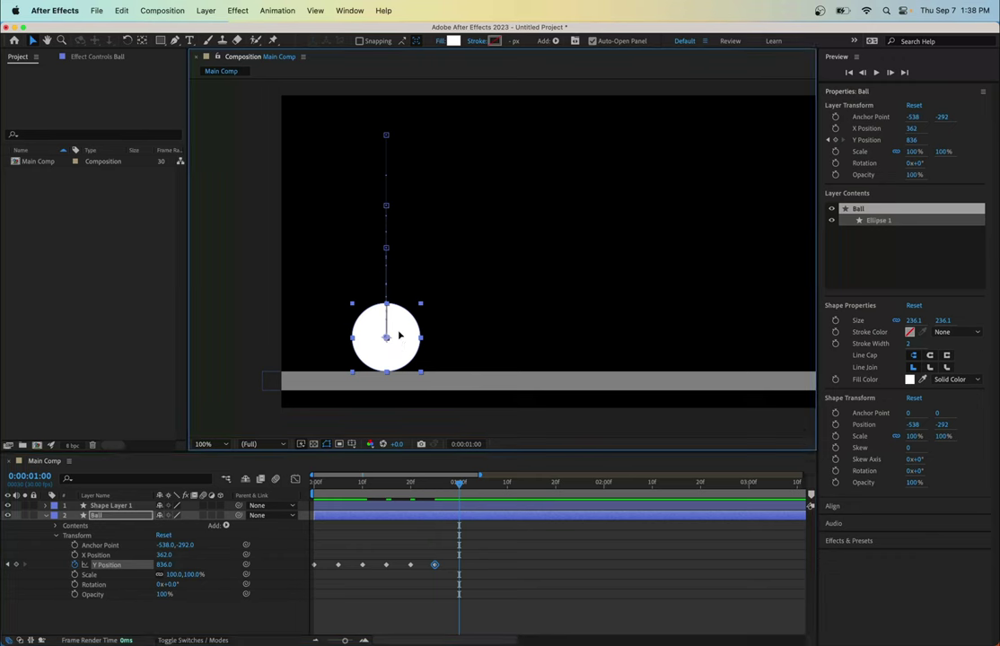
drag(400, 335, 402, 285)
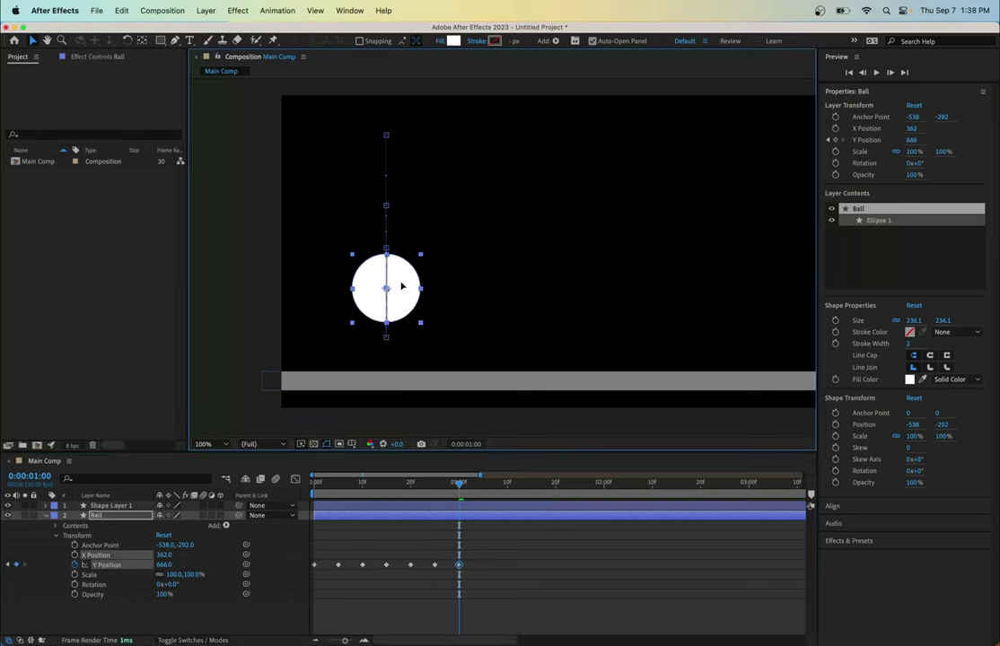
drag(460, 485, 484, 488)
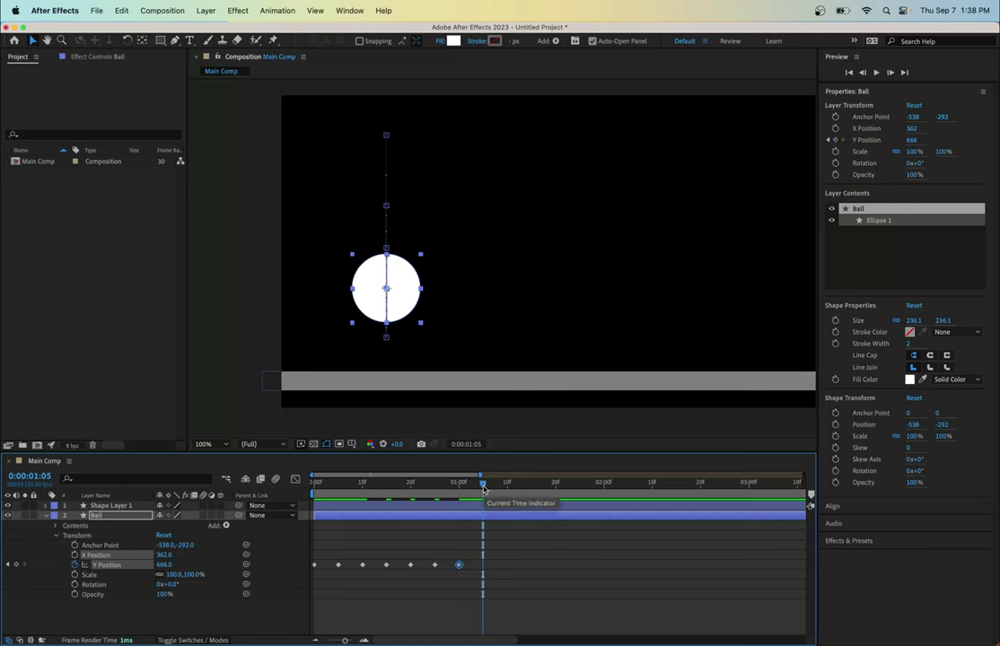
drag(391, 332, 392, 382)
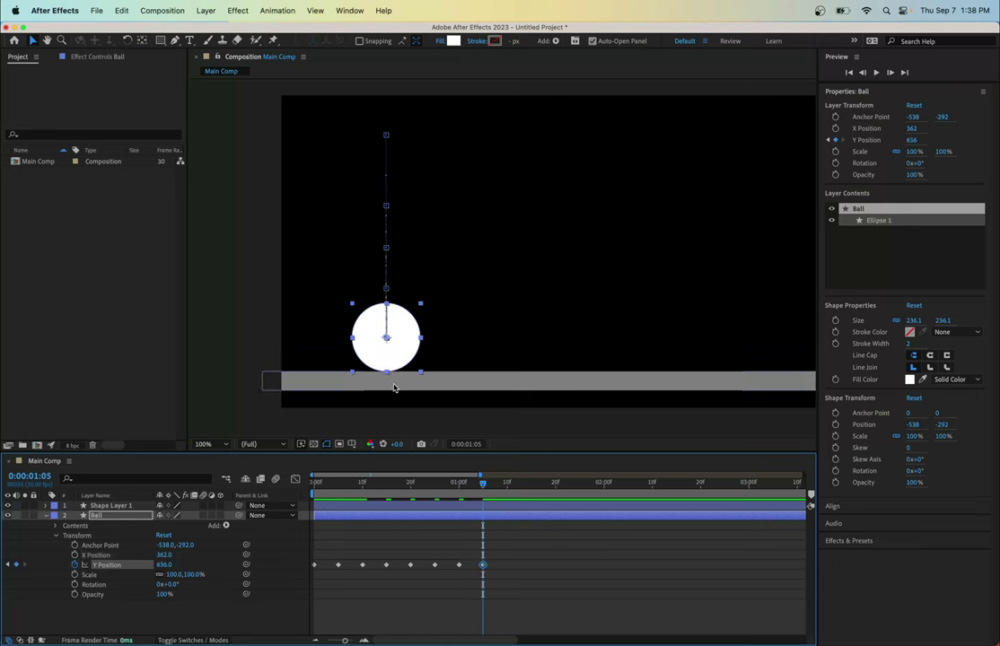
Key the smallest peak at Y 794 on 01:10 and paste a final 836 landing
drag(483, 485, 509, 486)
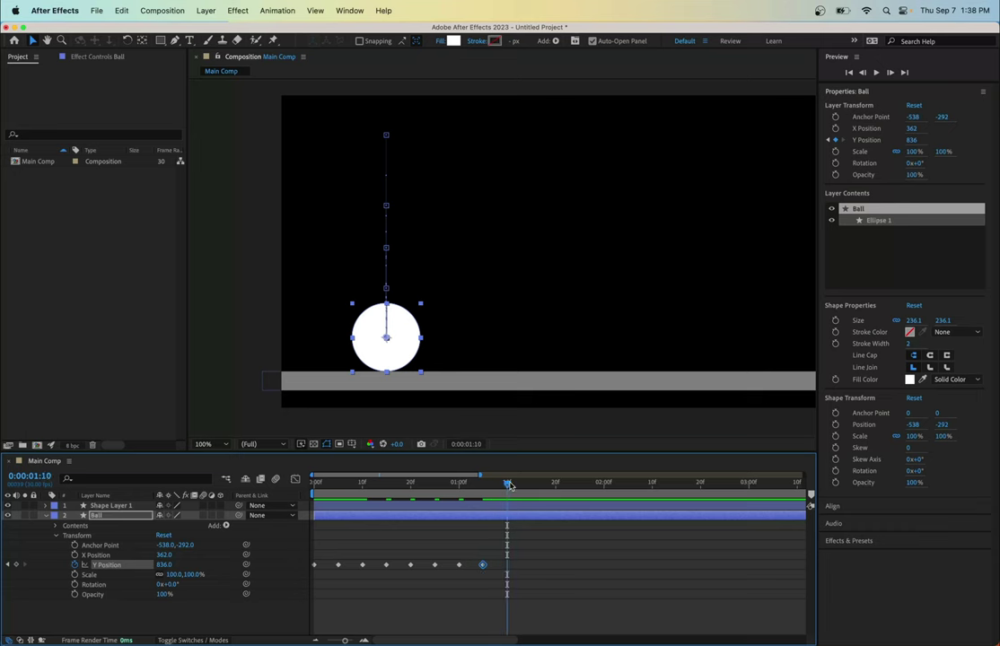
drag(411, 350, 412, 337)
drag(507, 485, 532, 487)
key(super+v)
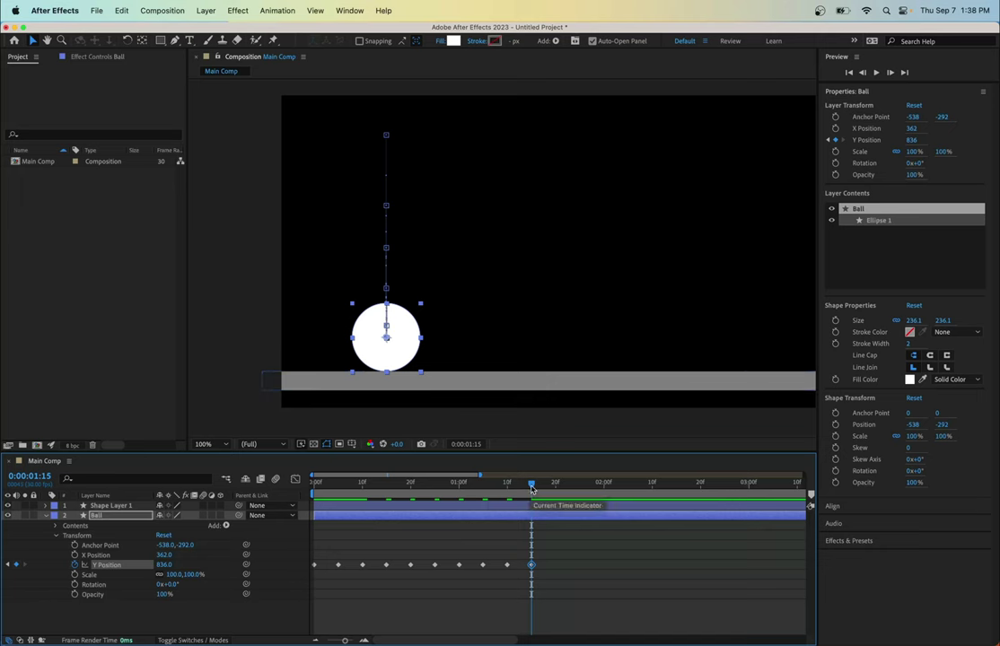
Scrub through the final bounces and play short previews with Spacebar
drag(533, 489, 309, 492)
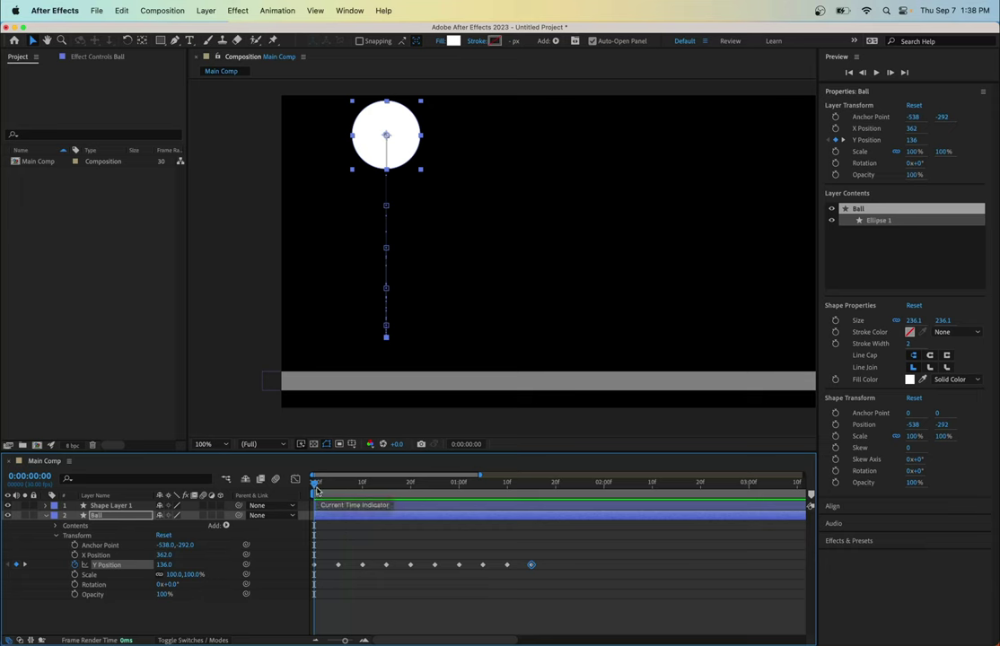
mouse_move(314, 487)
mouse_down()
mouse_move(458, 487)
mouse_move(304, 492)
mouse_up()
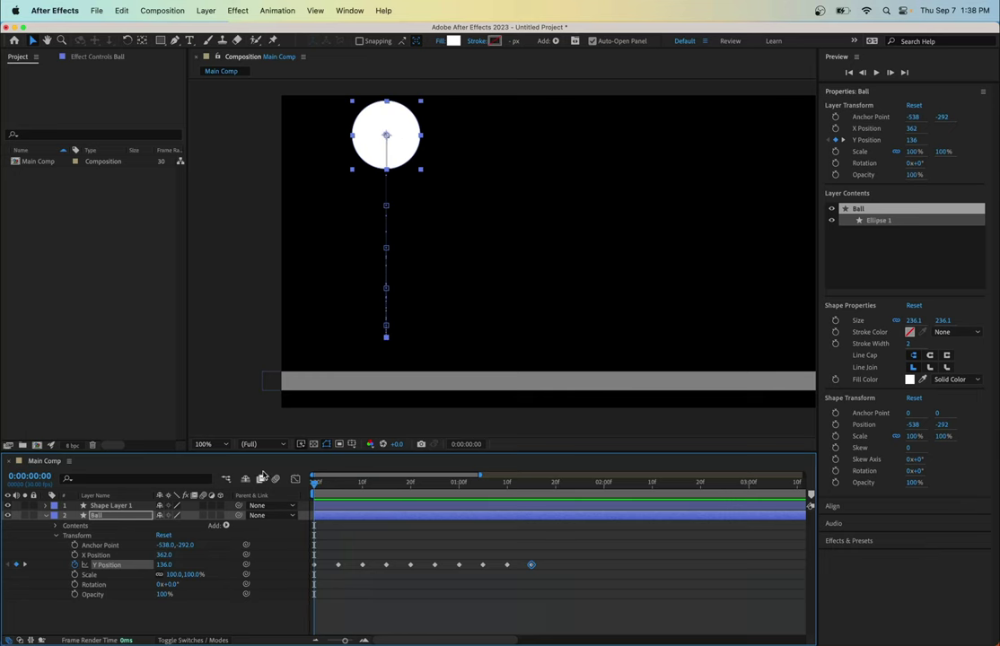
key(space)
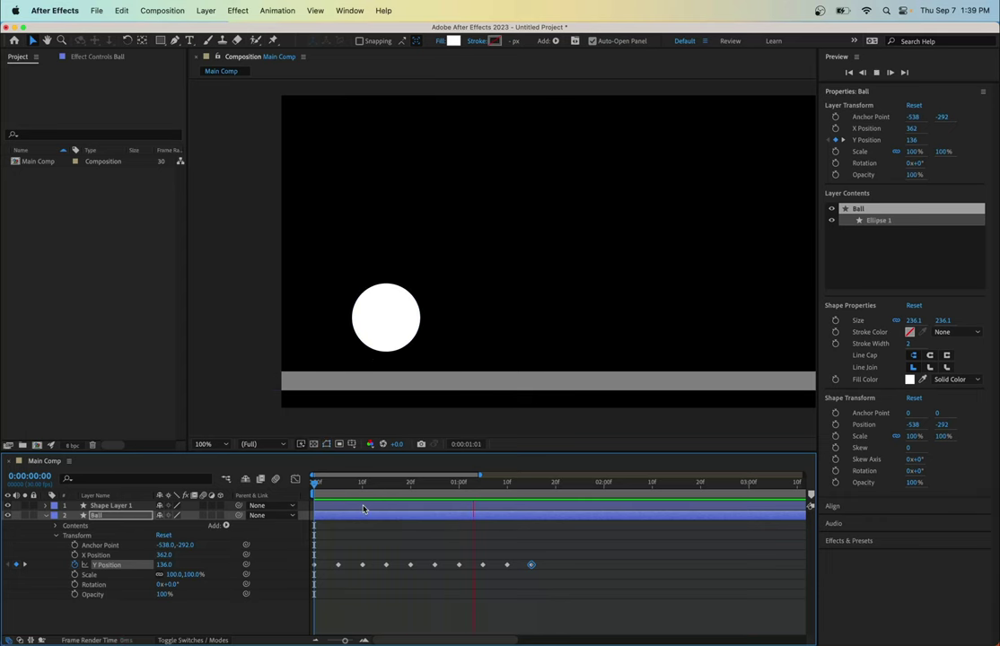
key(space)
click(318, 490)
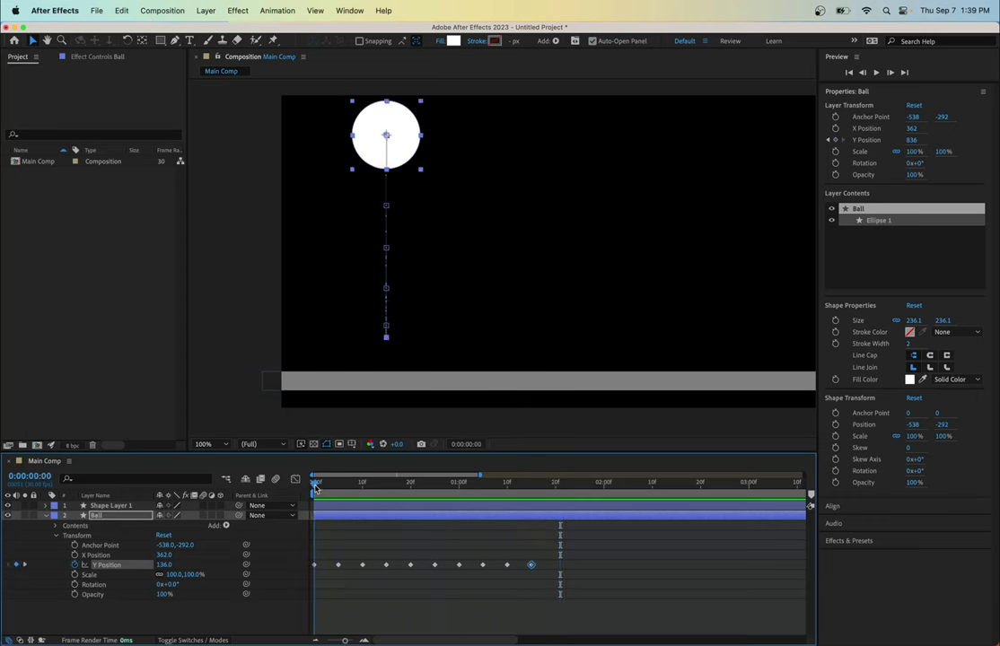
key(space)
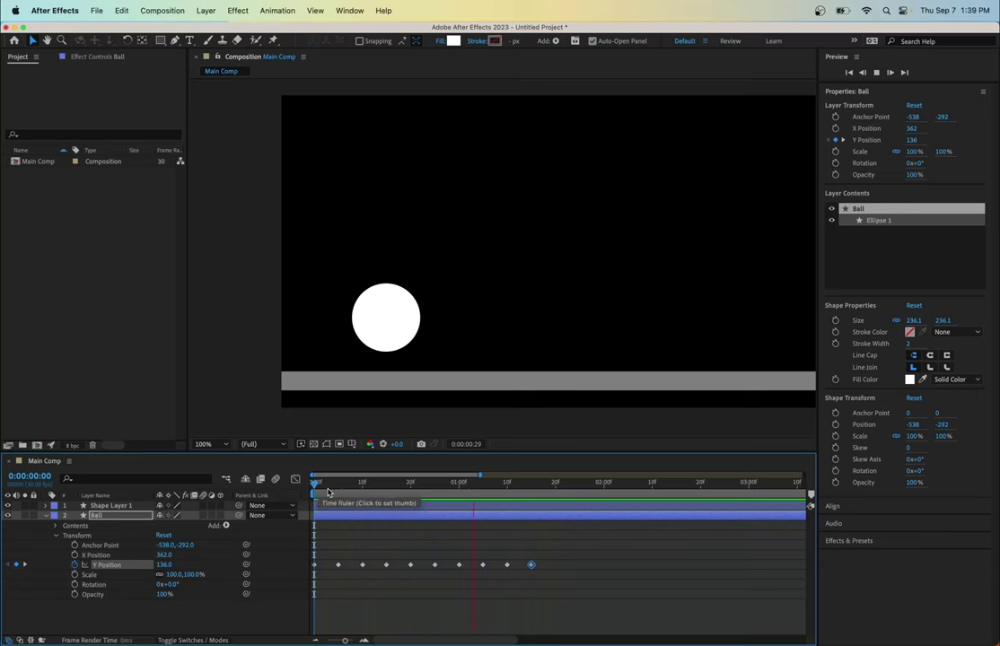
key(space)
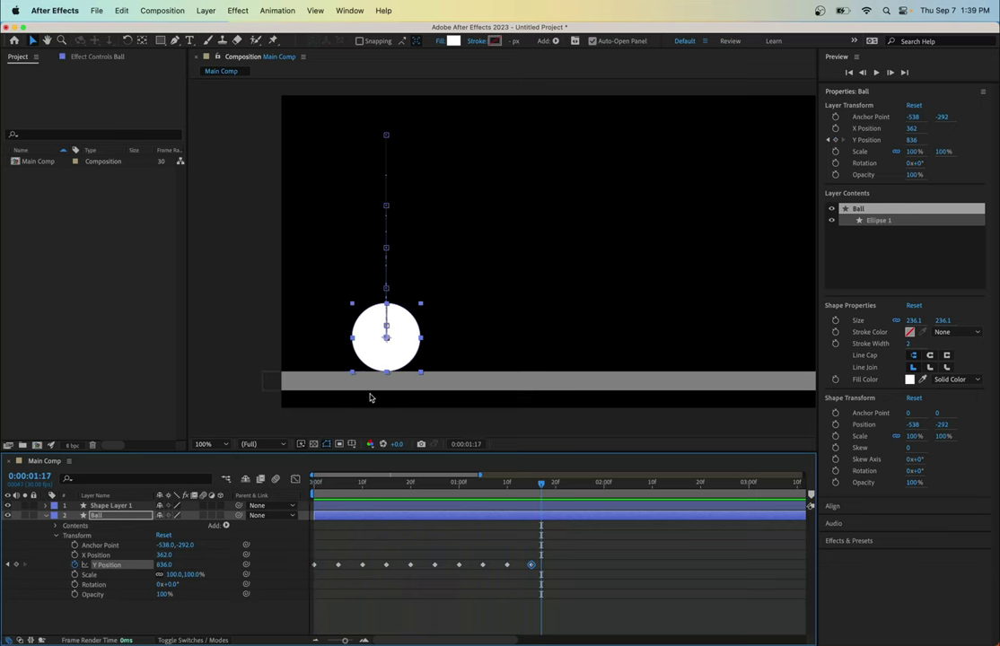
Replay the whole bounce from the start, then park the playhead at frame 6
key(Home)
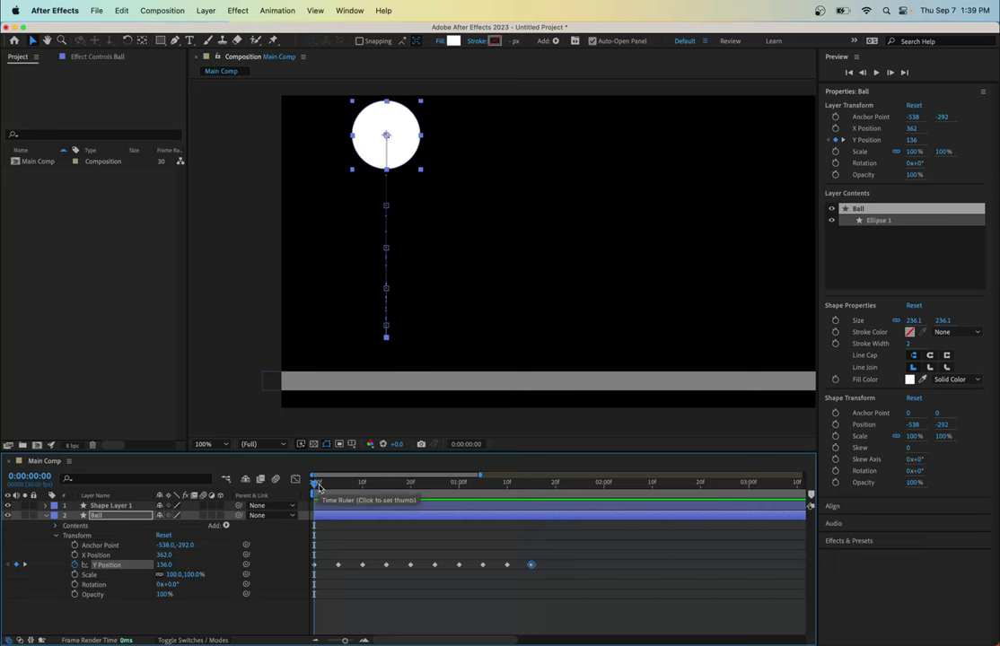
key(space)
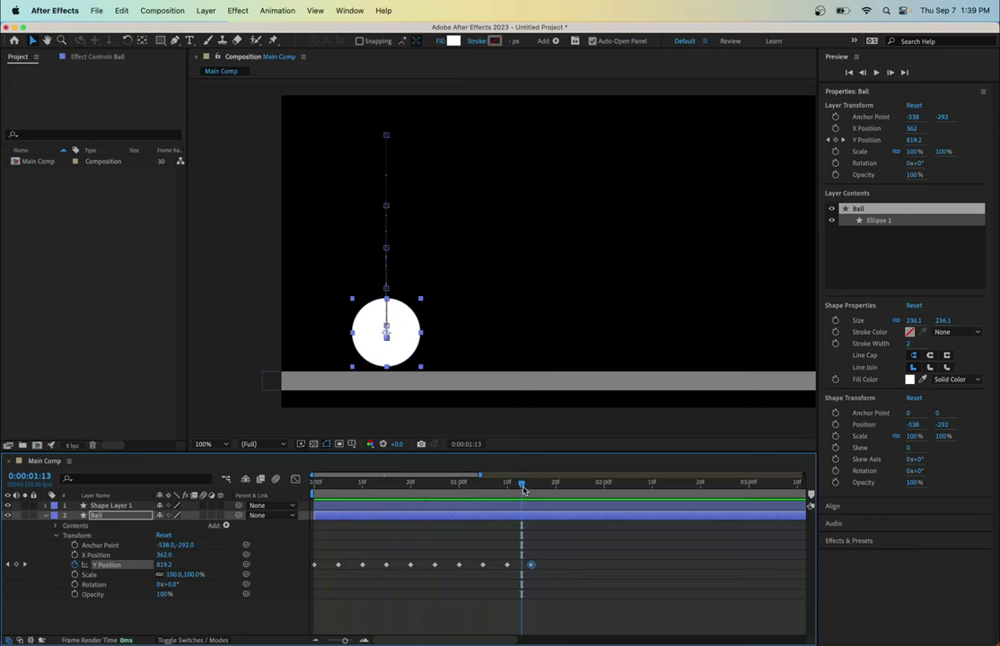
drag(522, 486, 304, 470)
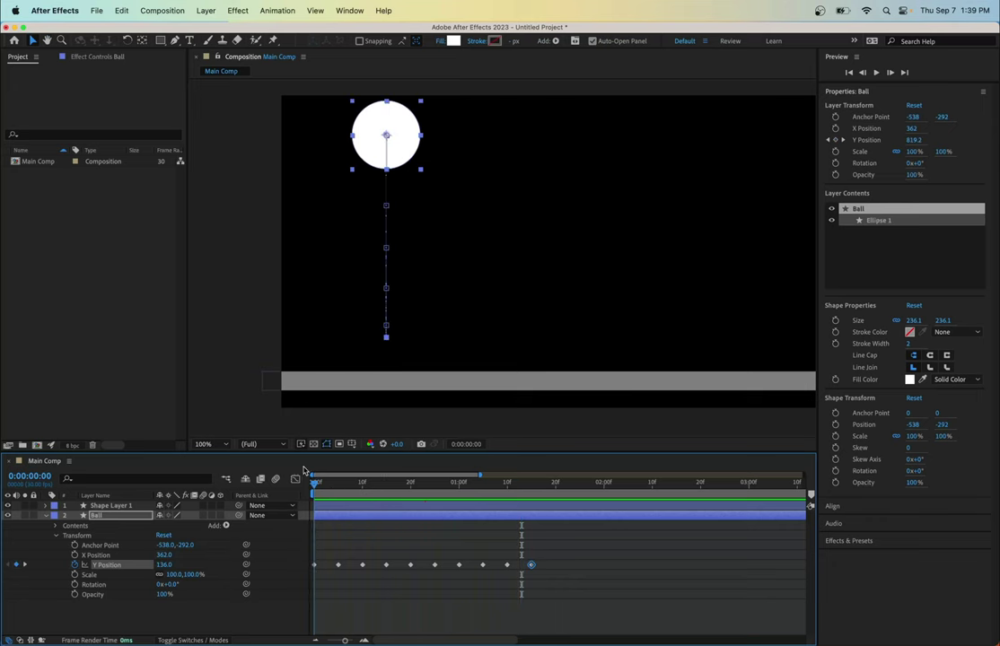
key(space)
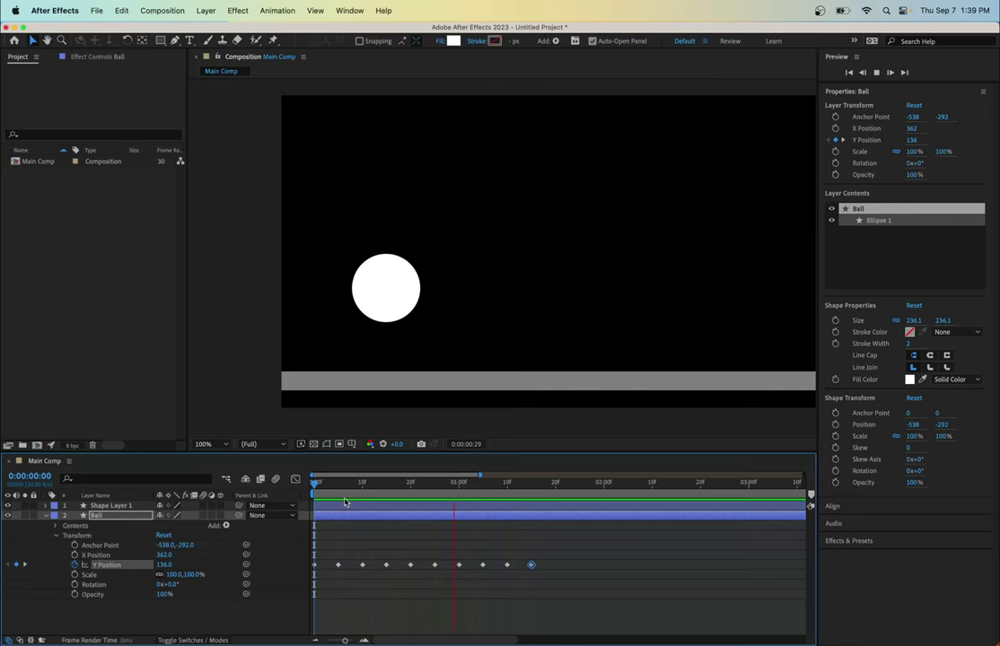
key(space)
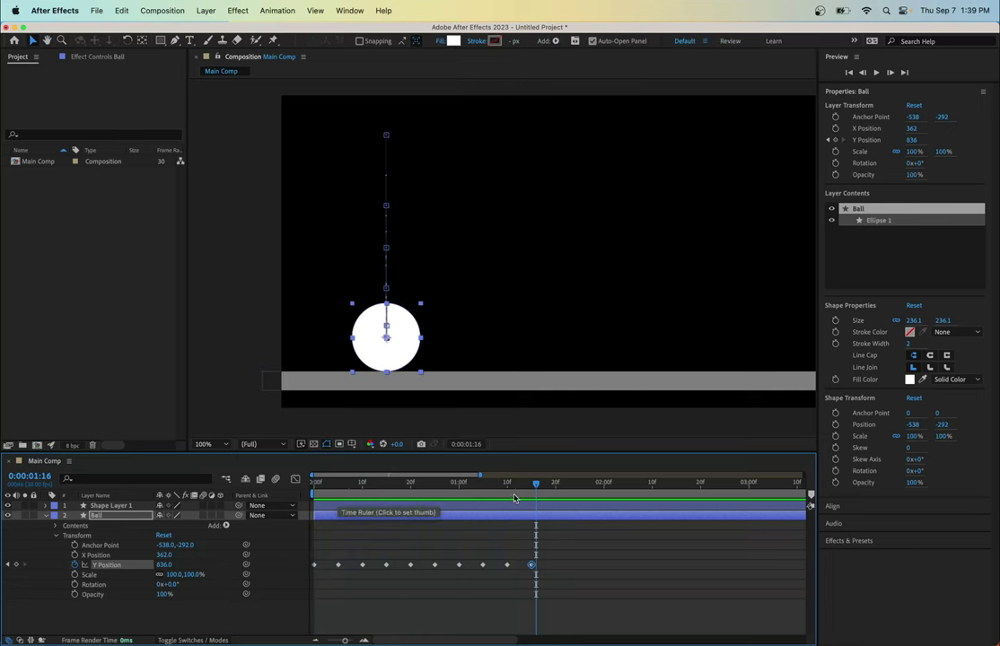
drag(536, 484, 349, 495)
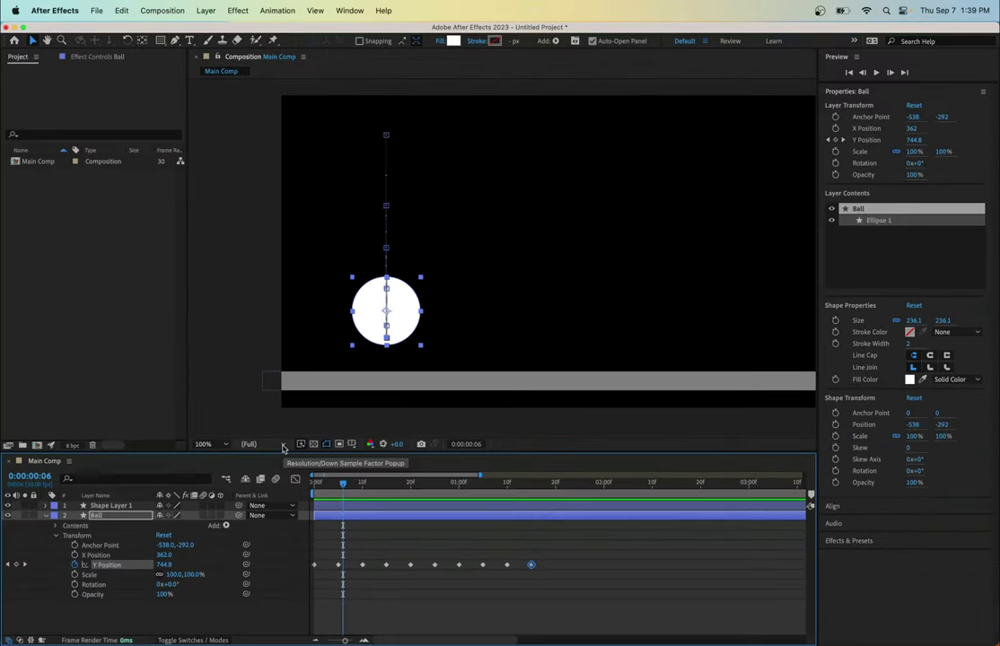
Try Half, then Quarter preview resolution, and play a quarter-resolution preview
click(283, 448)
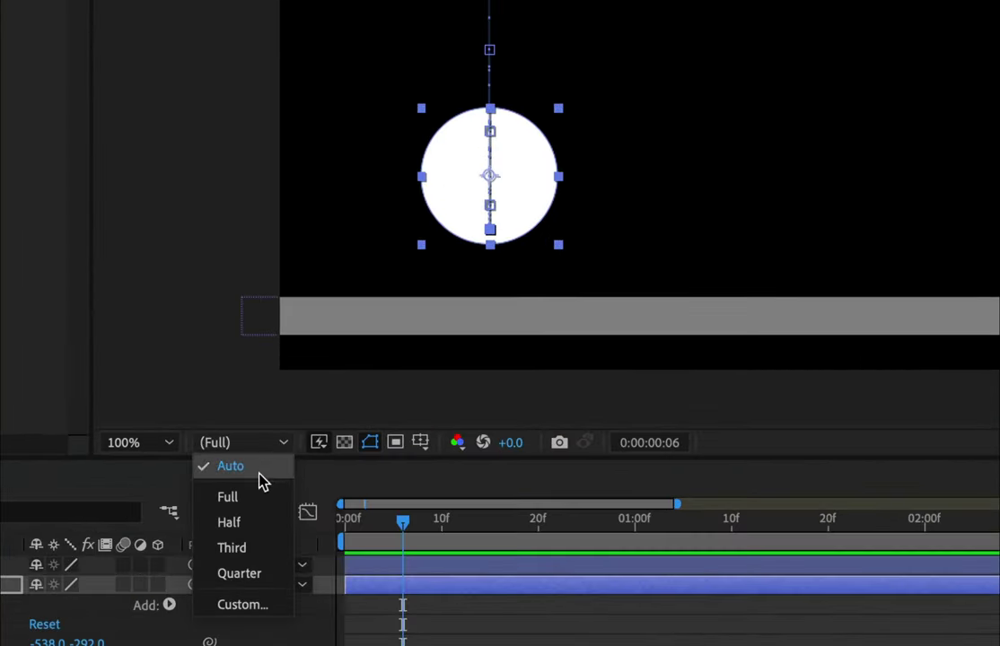
click(238, 523)
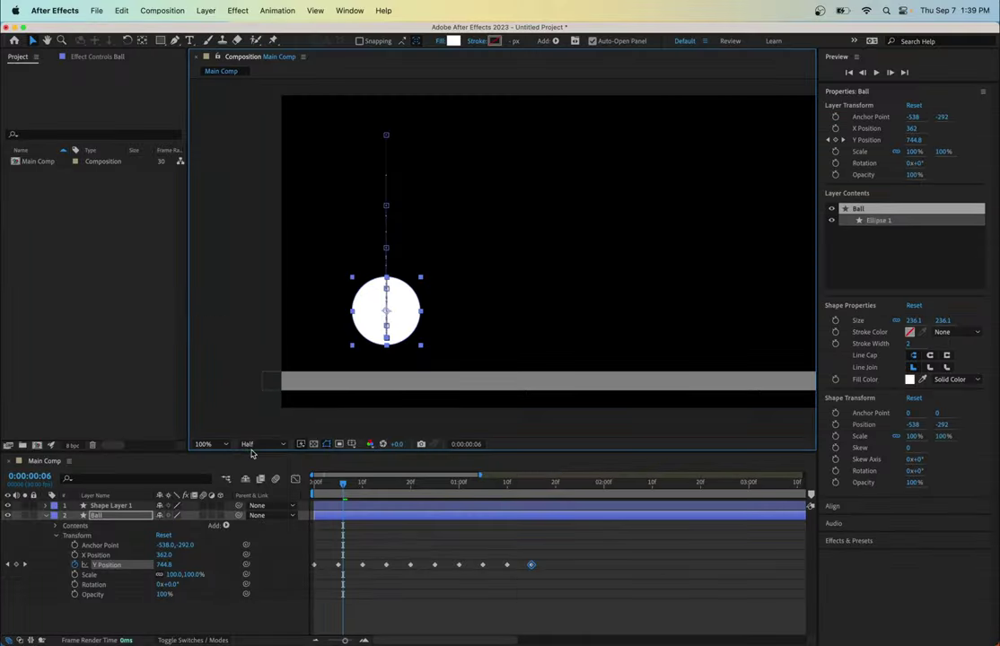
click(126, 561)
click(260, 509)
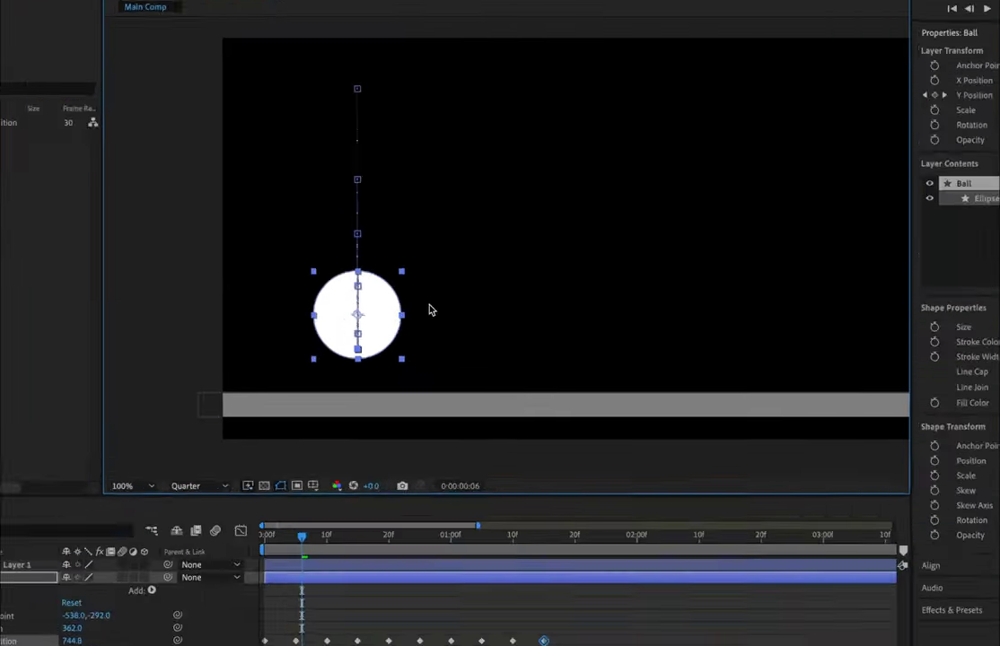
click(413, 319)
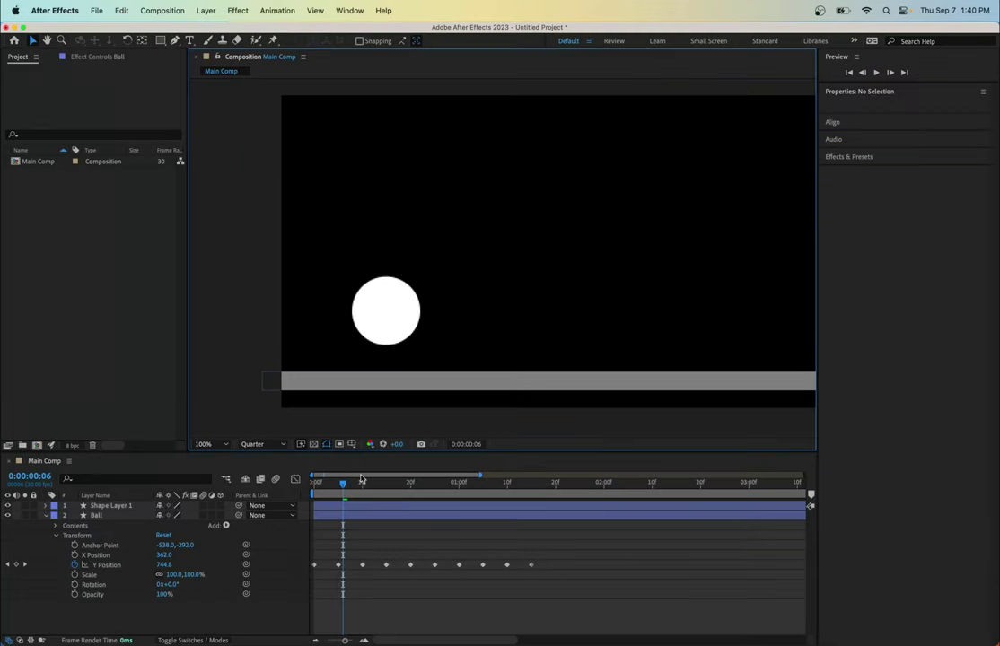
drag(344, 489, 313, 489)
key(space)
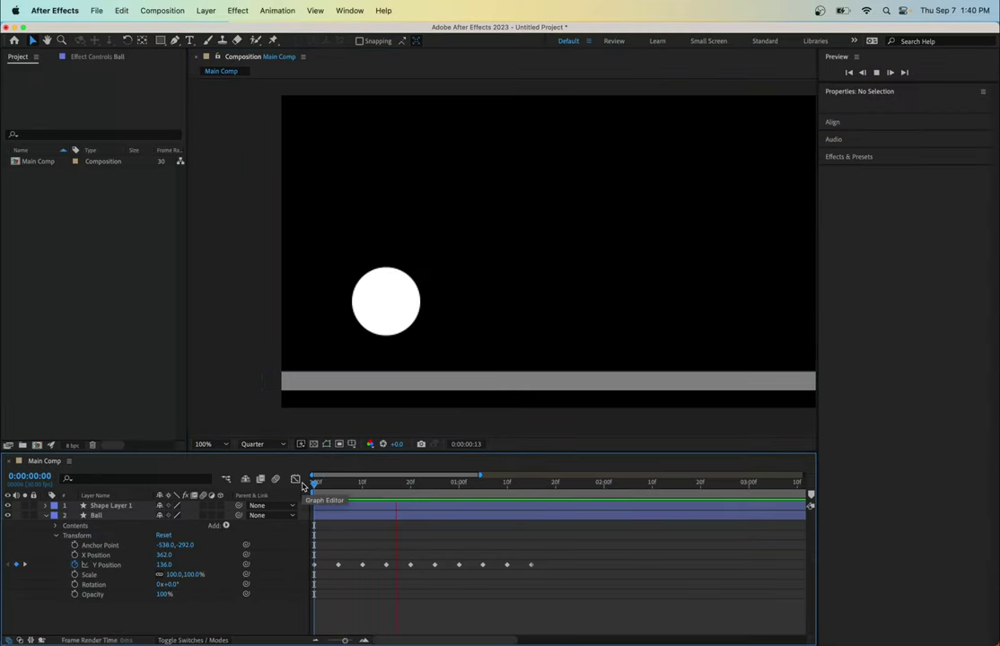
key(space)
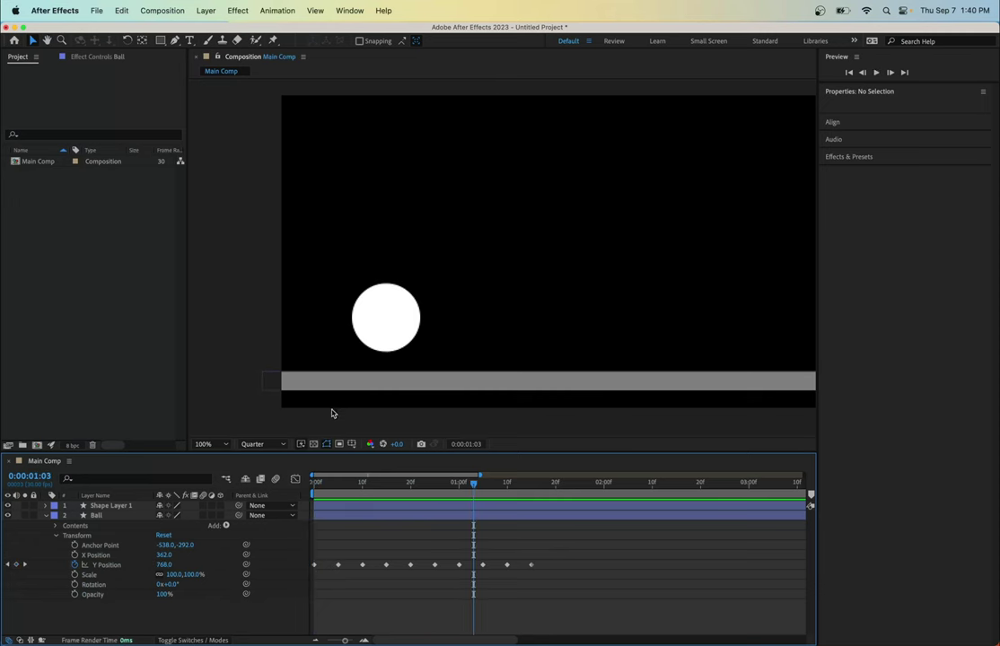
Switch the preview resolution to Full, then Auto, and return the playhead to the start
click(258, 443)
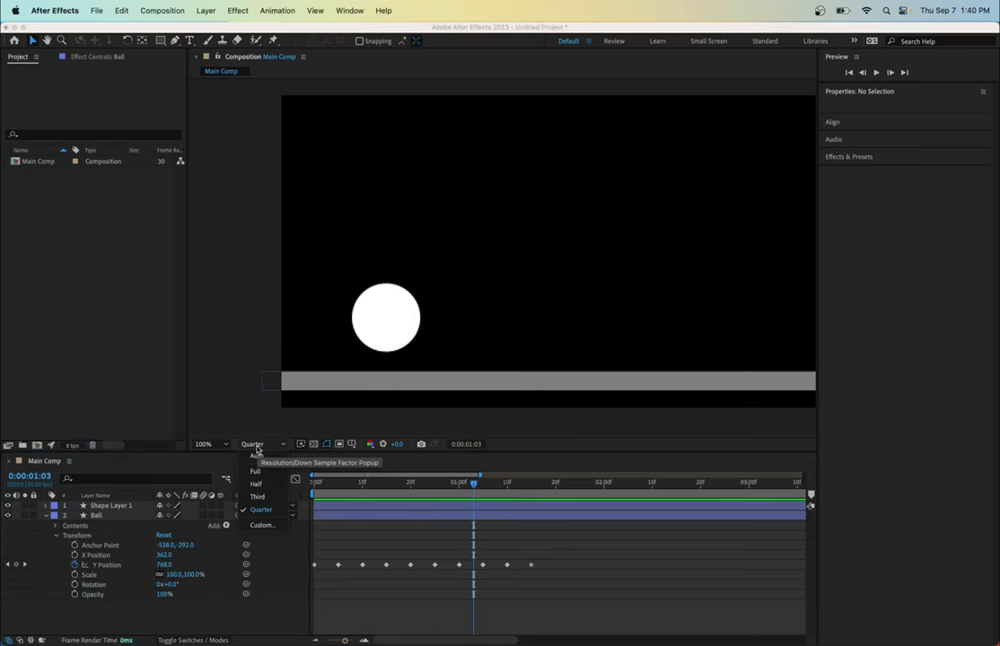
click(255, 472)
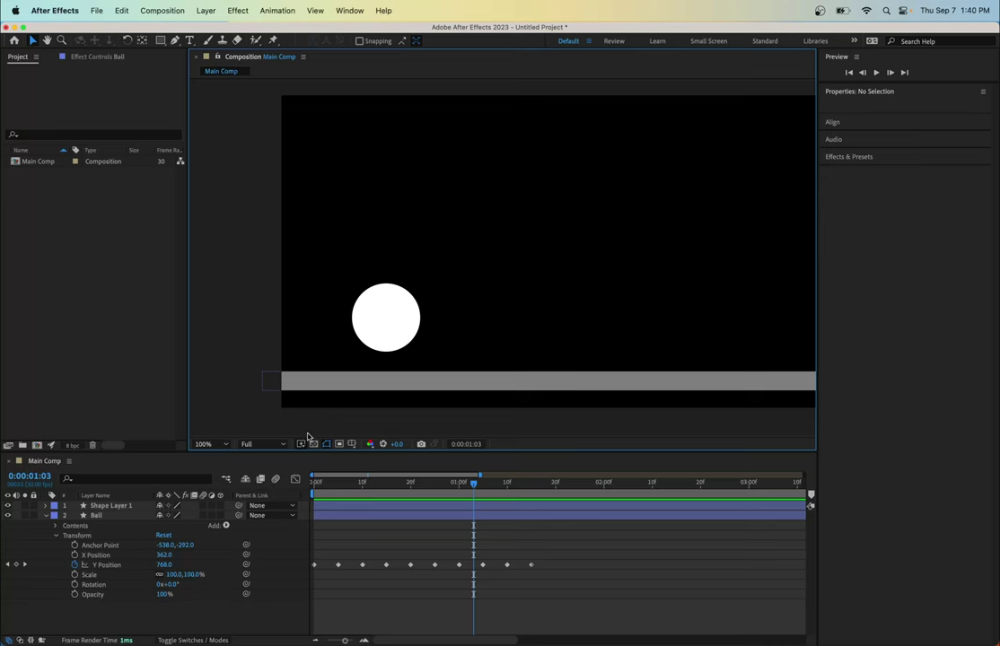
click(258, 447)
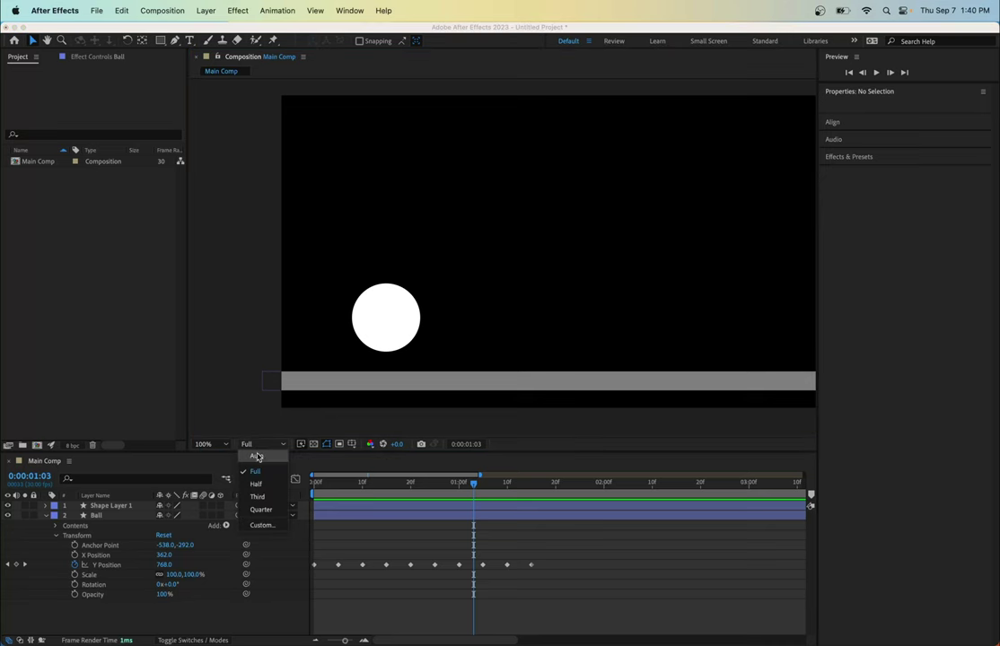
click(256, 459)
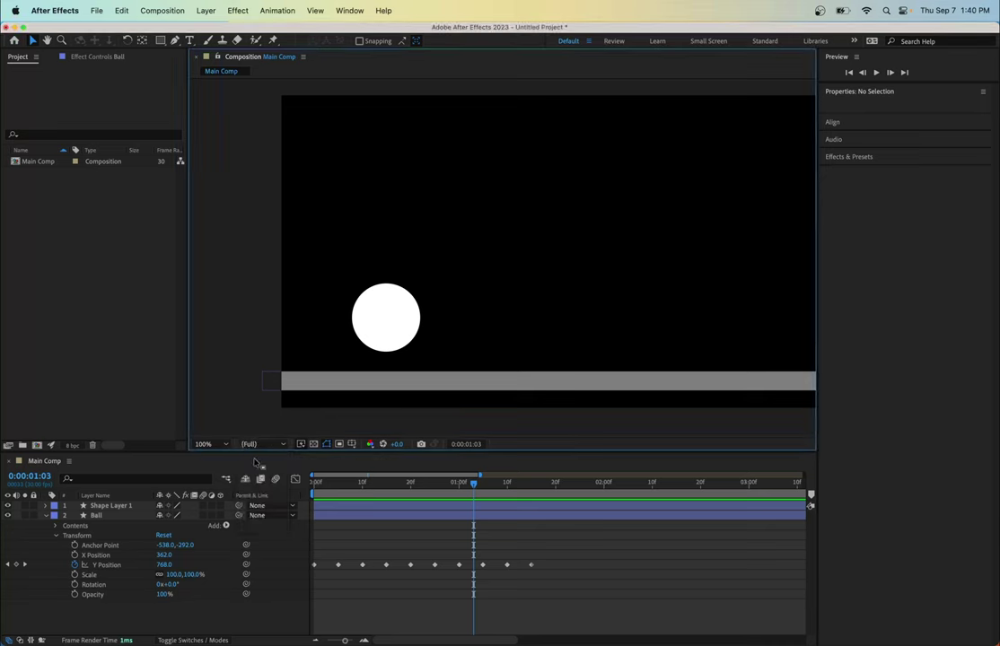
drag(473, 483, 296, 486)
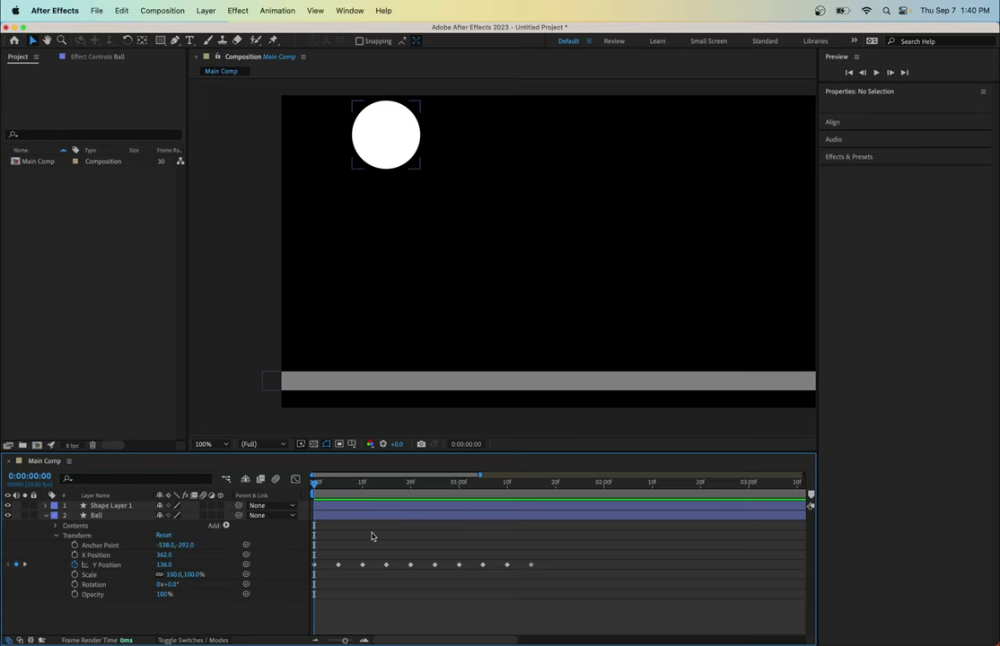
key(space)
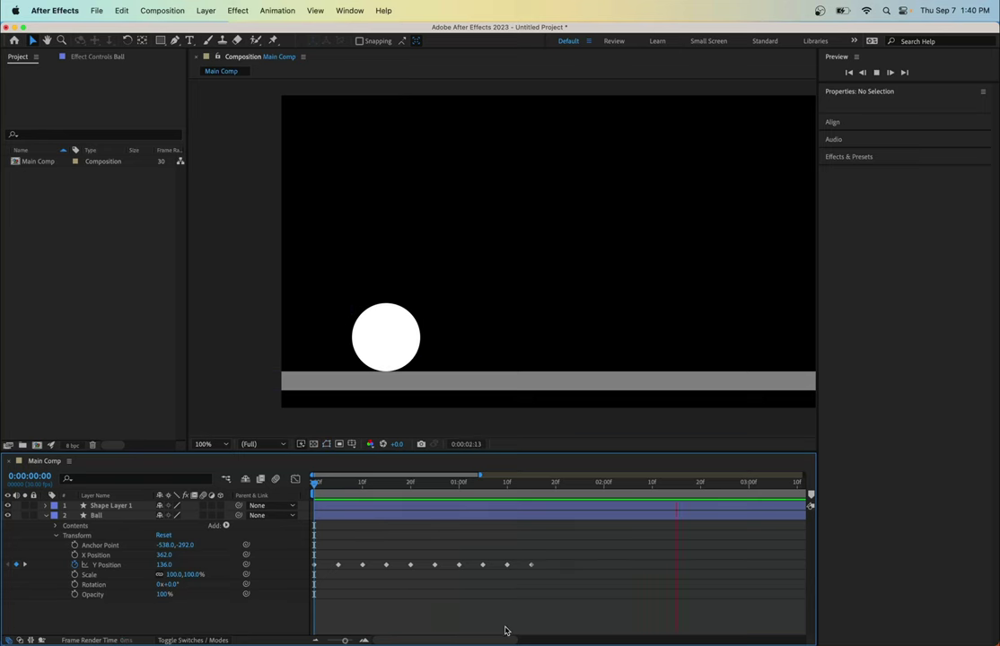
drag(481, 641, 393, 640)
key(space)
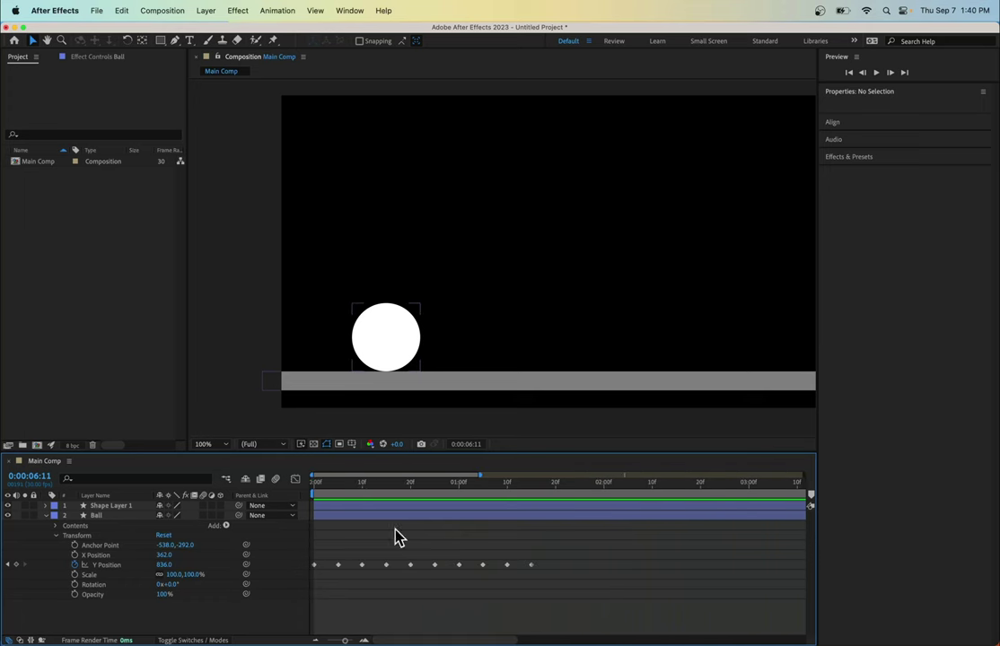
click(534, 516)
drag(496, 640, 445, 636)
Zoom the timeline out and drag the work-area end back to about 01:15f
mouse_move(311, 493)
mouse_down()
mouse_move(388, 493)
mouse_move(340, 493)
mouse_move(375, 493)
mouse_up()
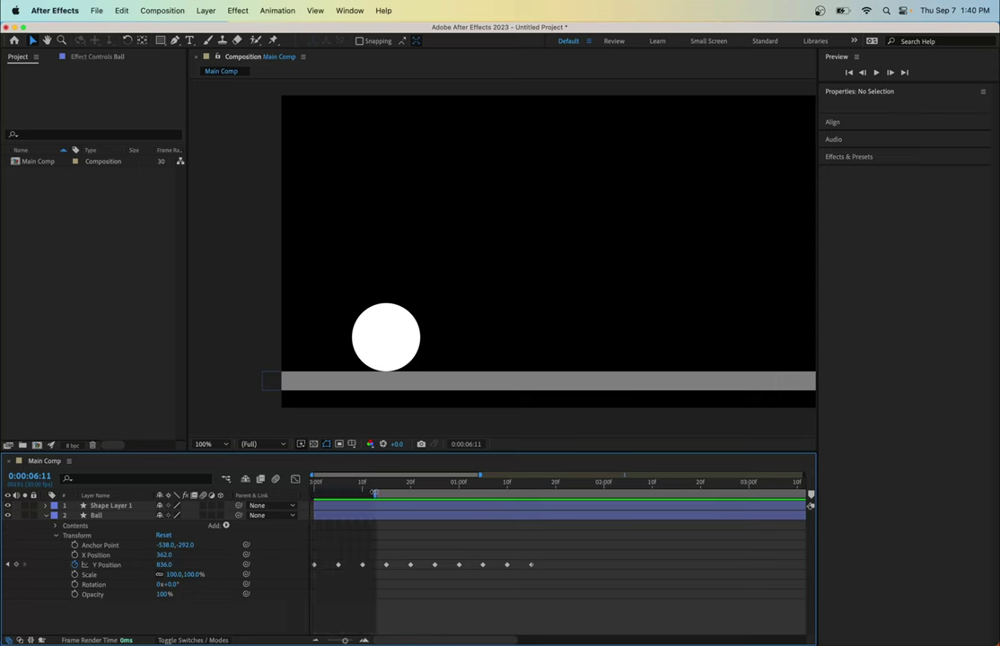
mouse_move(423, 638)
mouse_down()
mouse_move(687, 636)
mouse_move(752, 622)
mouse_move(798, 497)
mouse_move(510, 494)
mouse_up()
drag(699, 640, 619, 643)
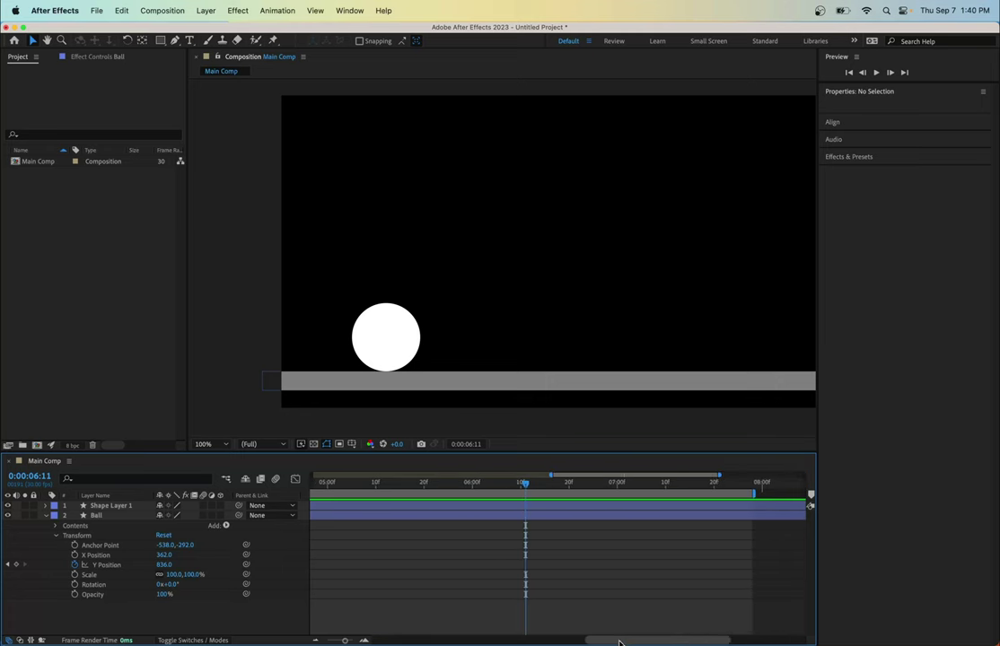
drag(756, 493, 369, 494)
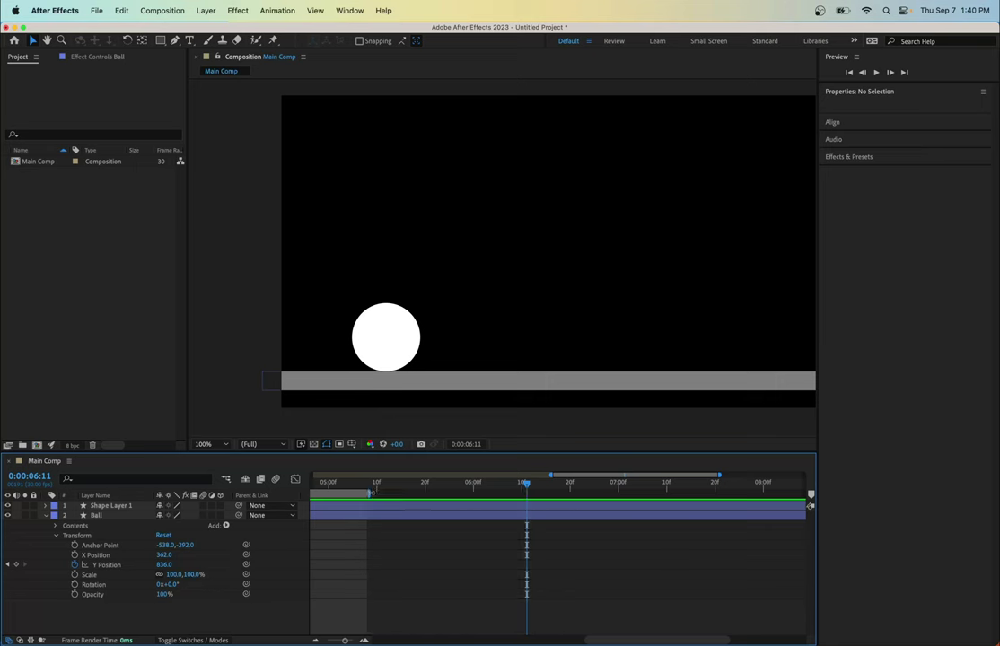
drag(603, 639, 572, 639)
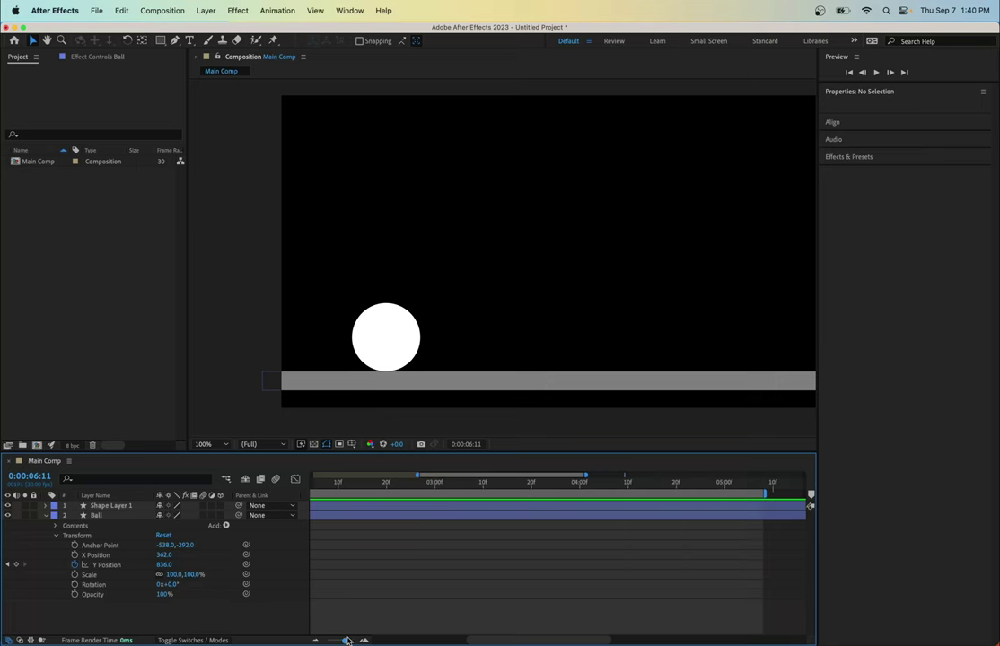
drag(344, 640, 335, 641)
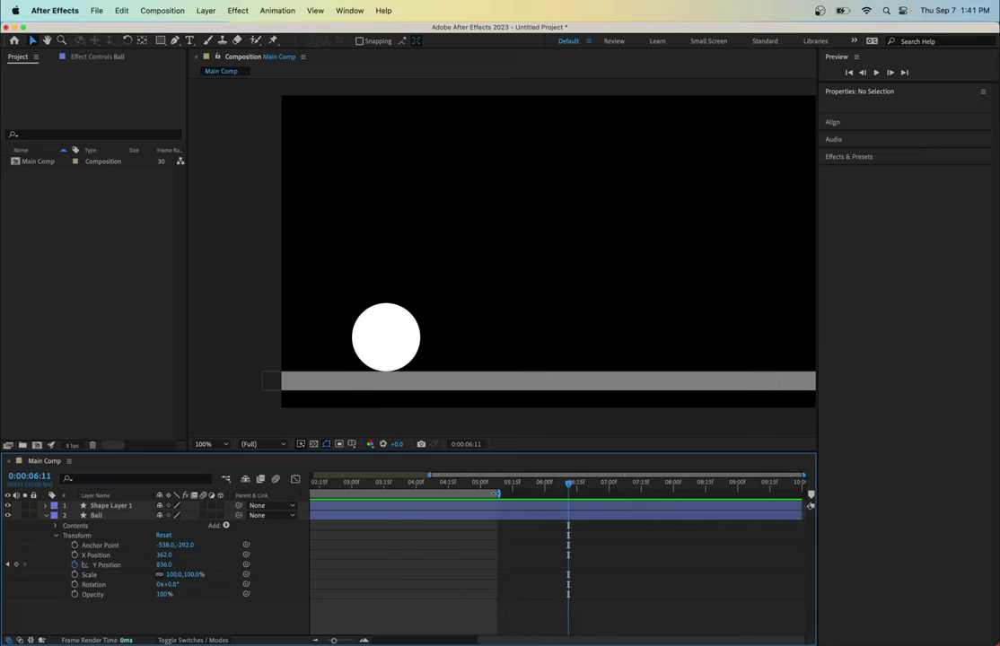
drag(389, 495, 313, 495)
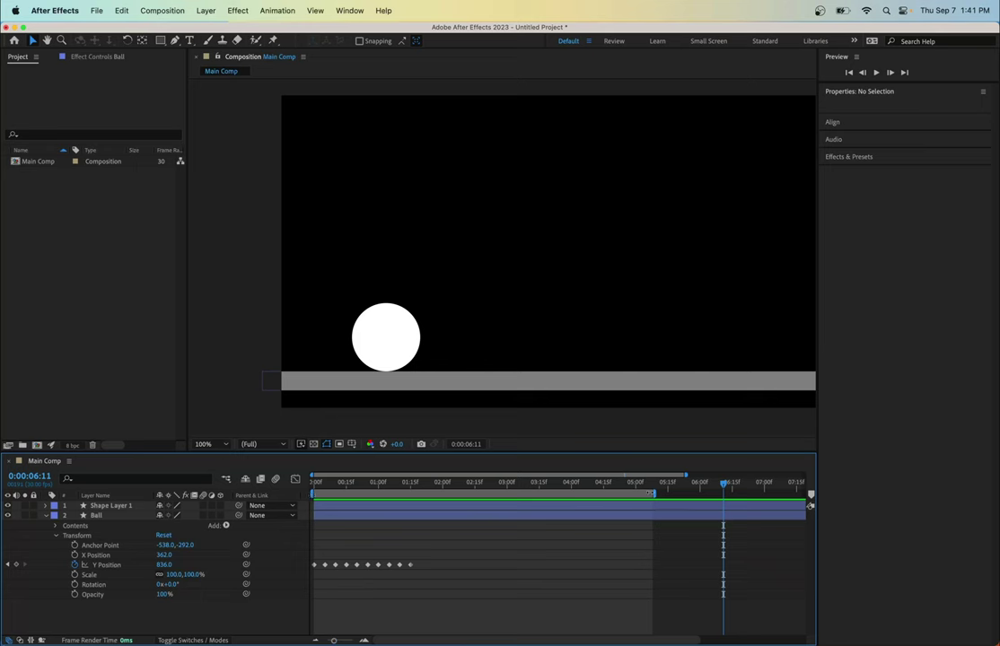
drag(661, 493, 419, 500)
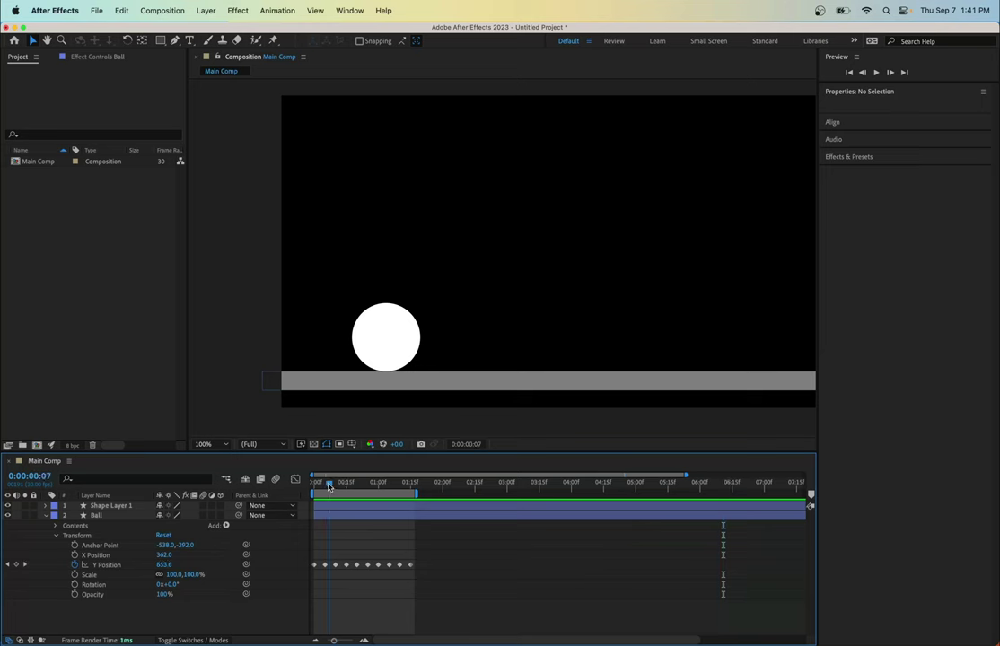
click(328, 488)
key(space)
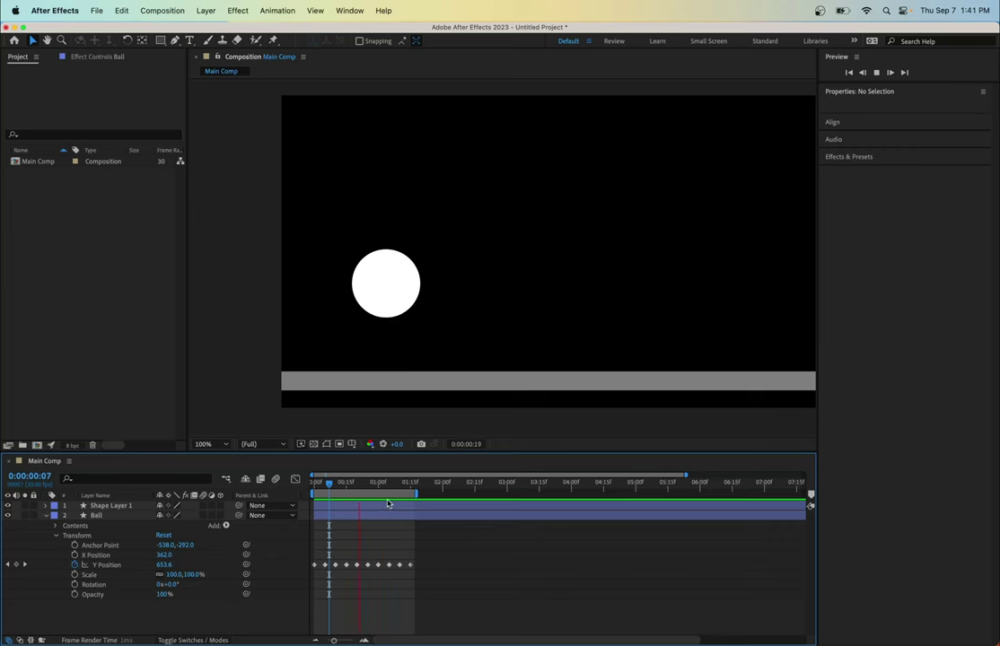
key(space)
drag(317, 494, 355, 494)
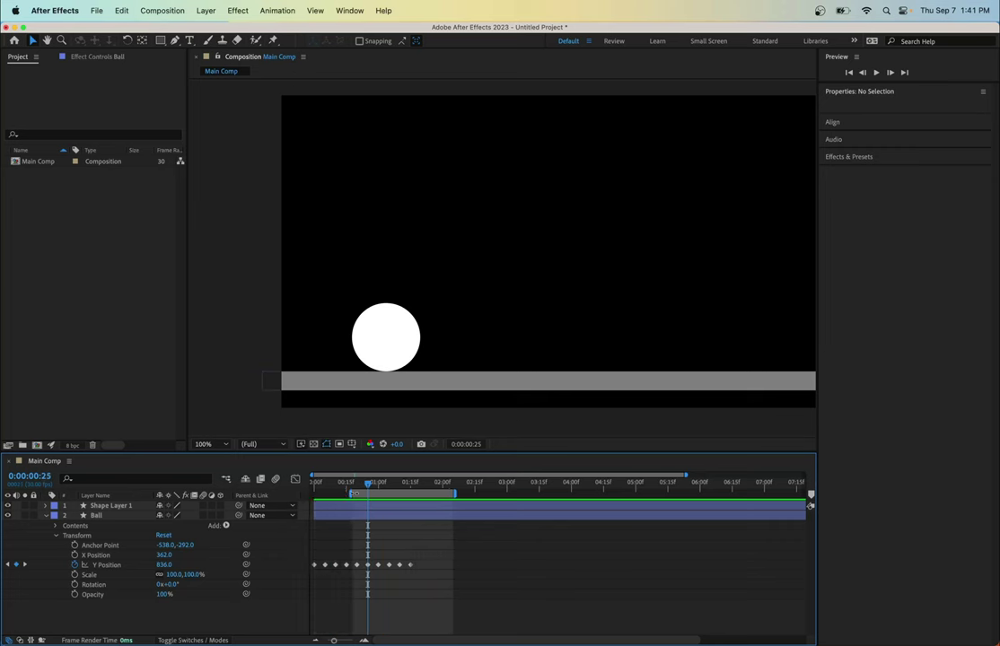
drag(456, 494, 384, 494)
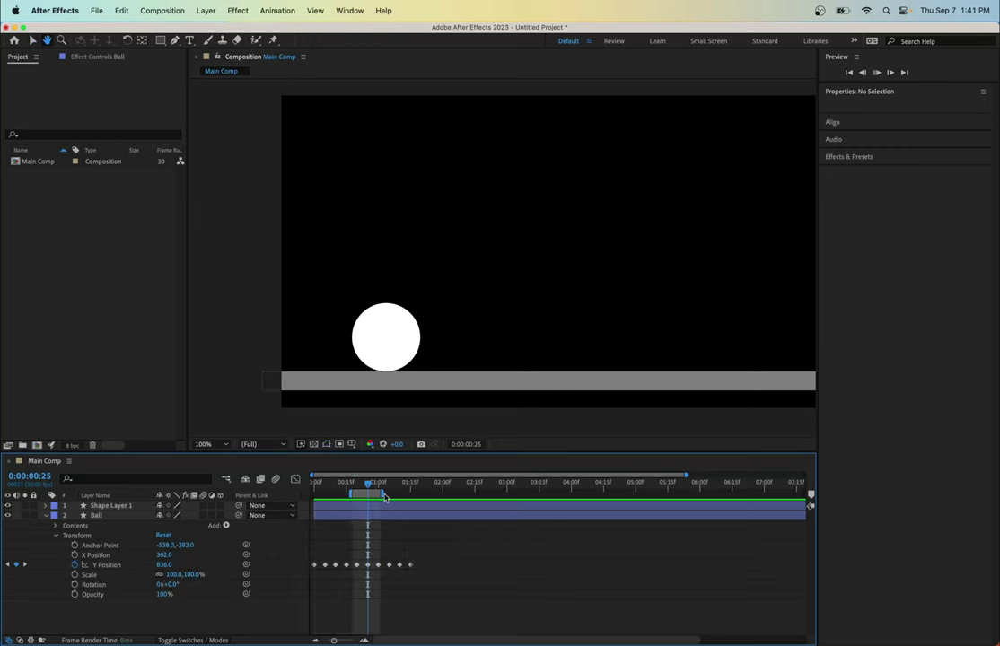
key(space)
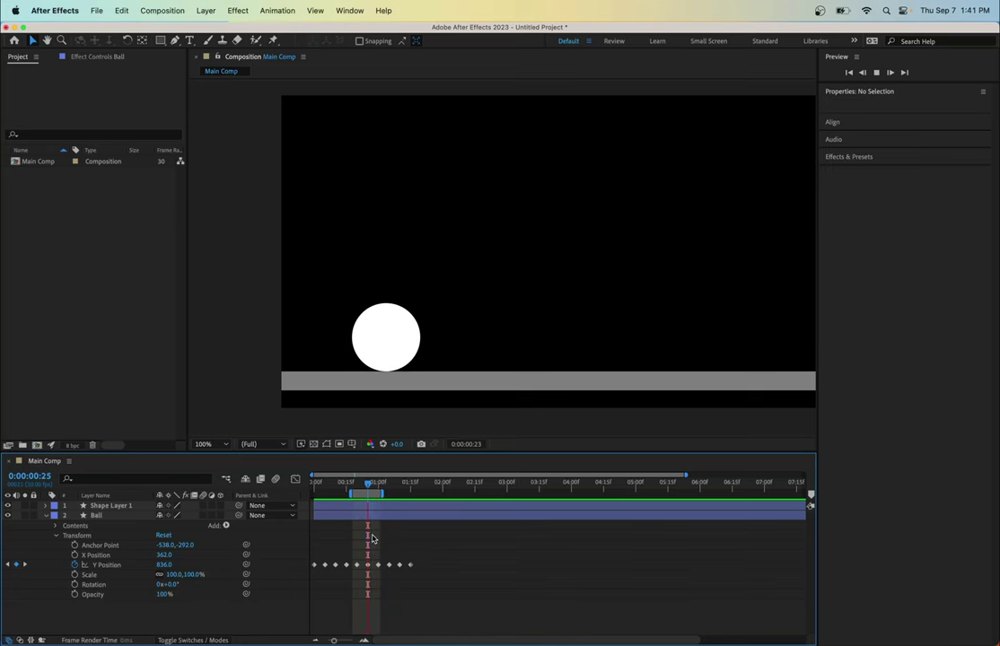
key(space)
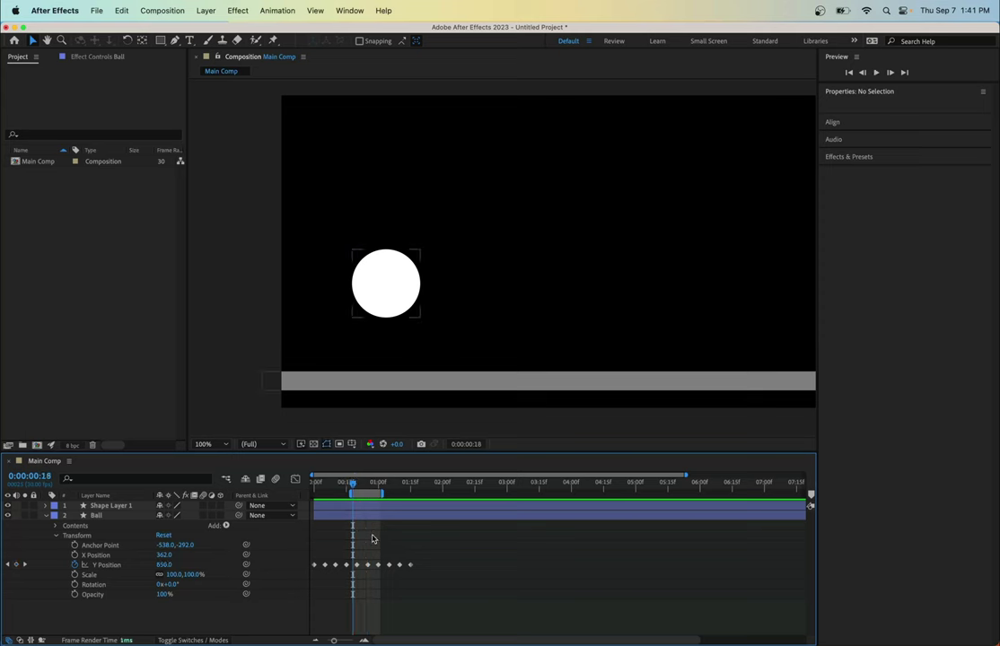
drag(381, 494, 489, 495)
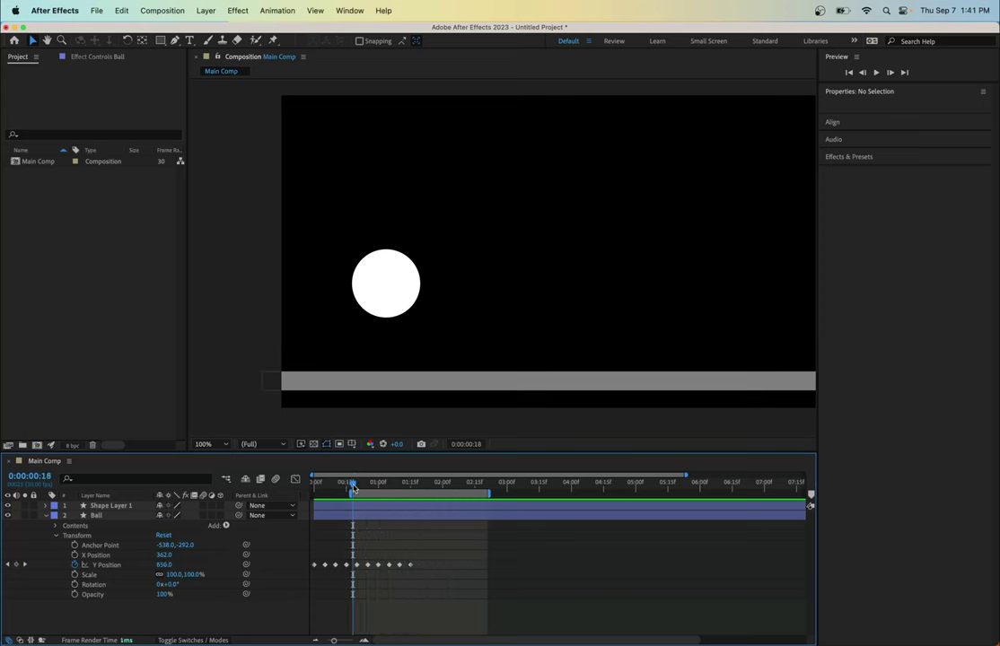
drag(354, 486, 383, 485)
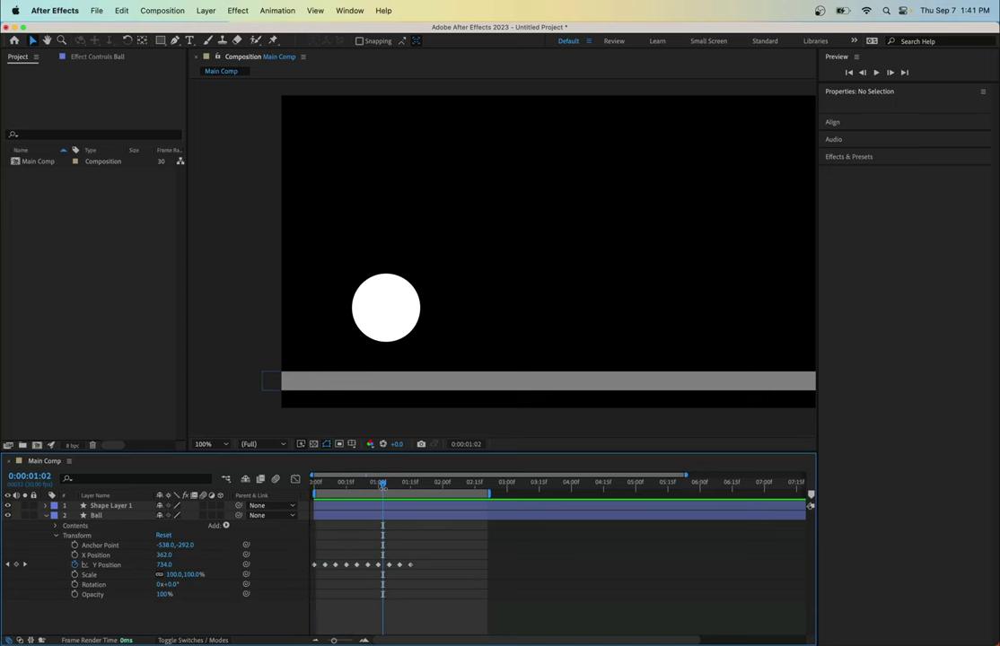
key(b)
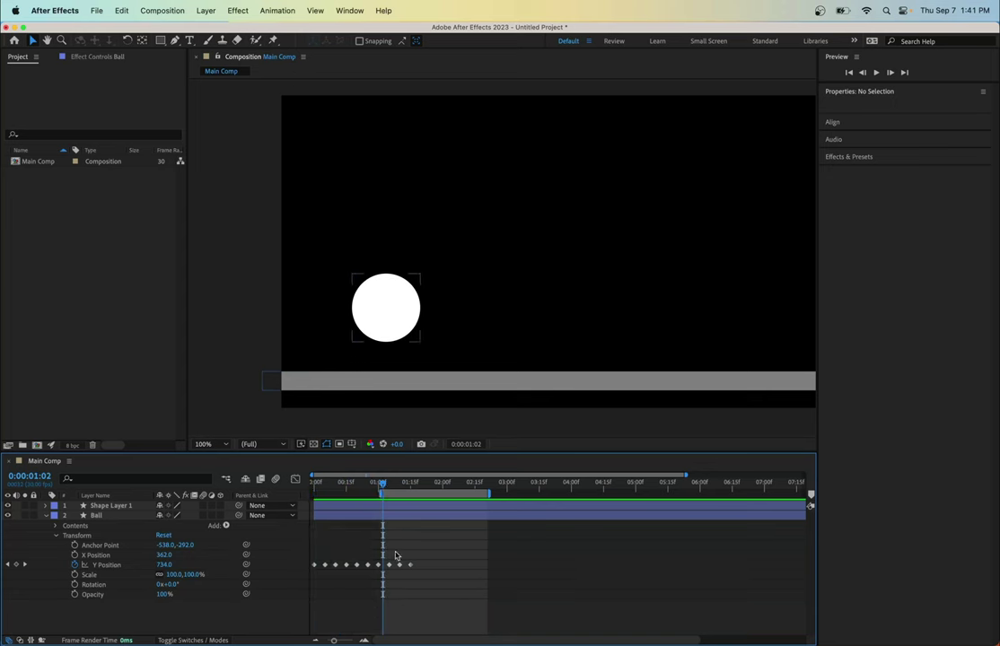
drag(382, 492, 314, 494)
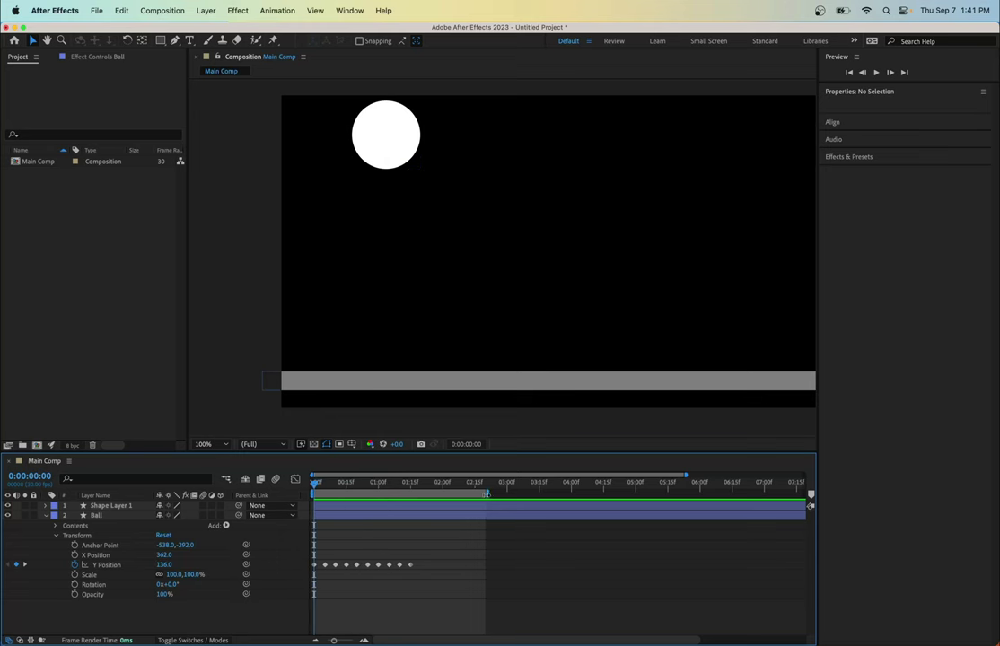
drag(490, 494, 390, 489)
drag(315, 486, 410, 491)
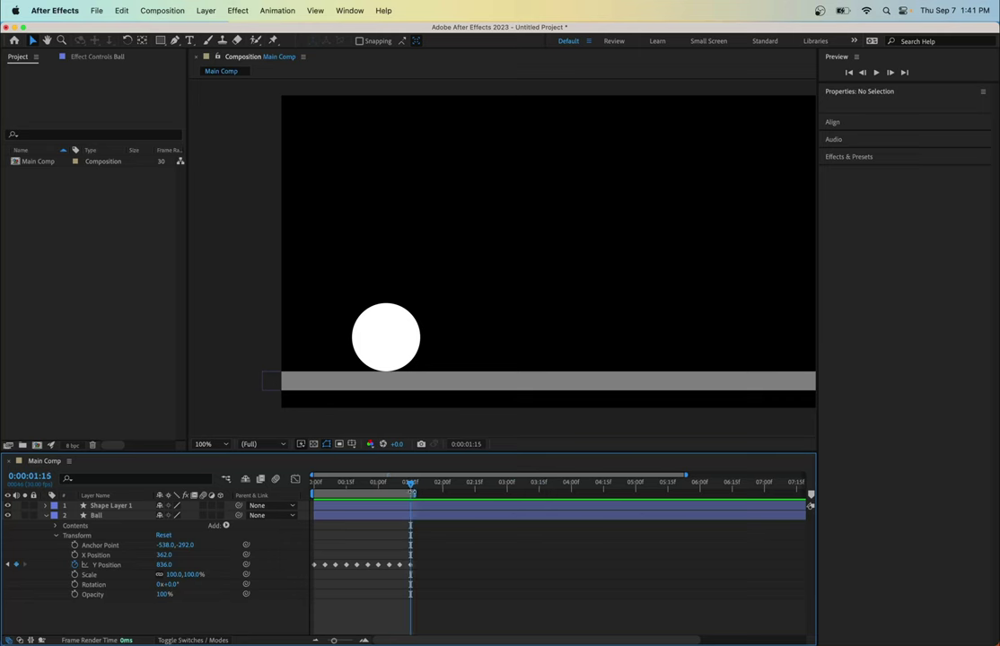
key(space)
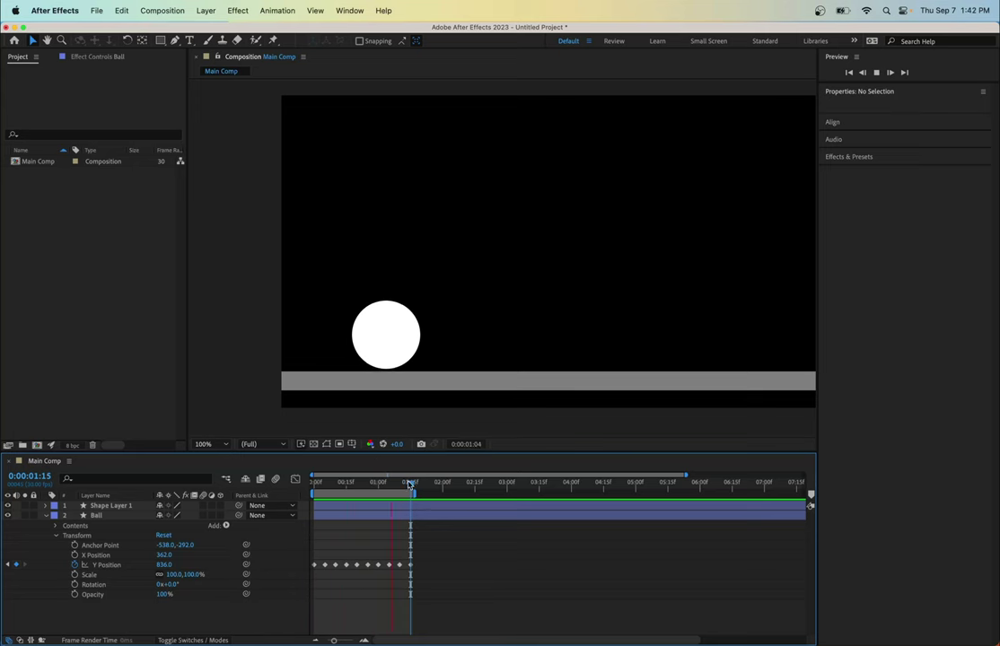
drag(411, 486, 316, 489)
Return to the first frame and select the Ball's Y Position keyframes
click(401, 566)
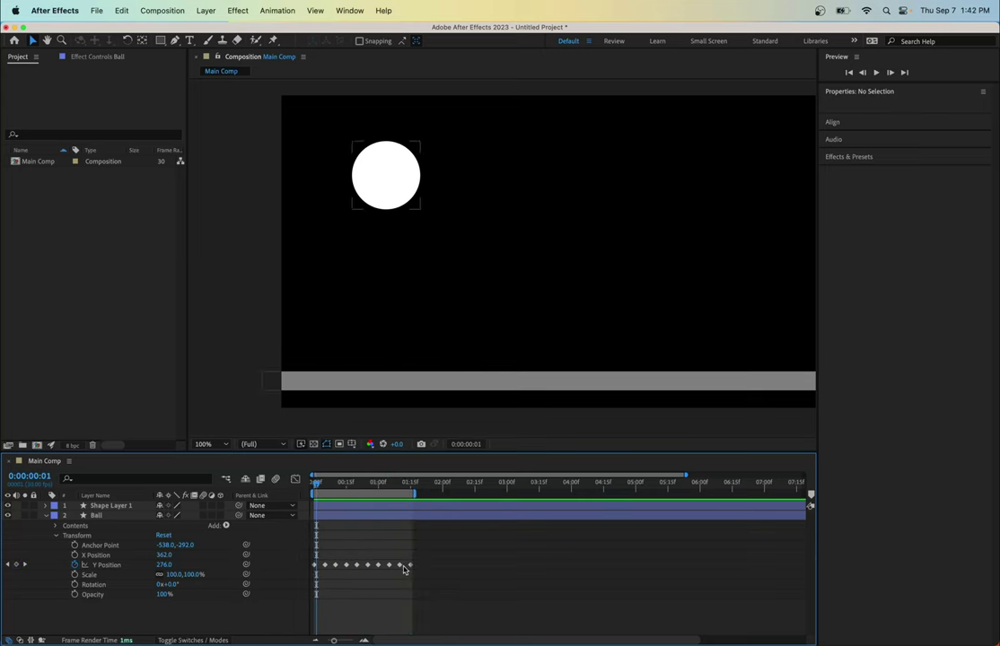
click(104, 566)
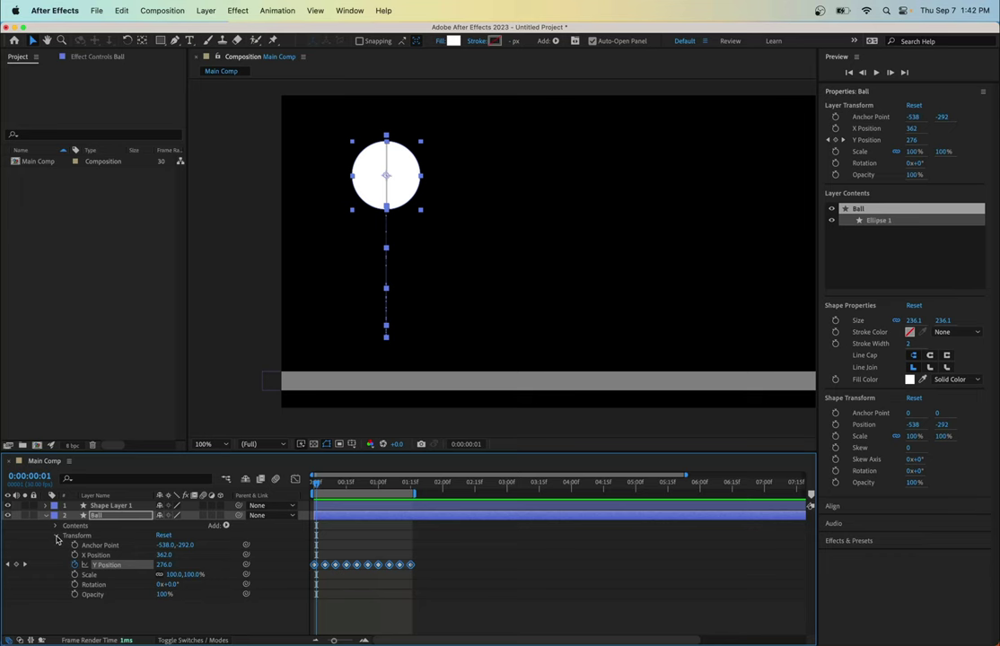
click(56, 536)
click(56, 536)
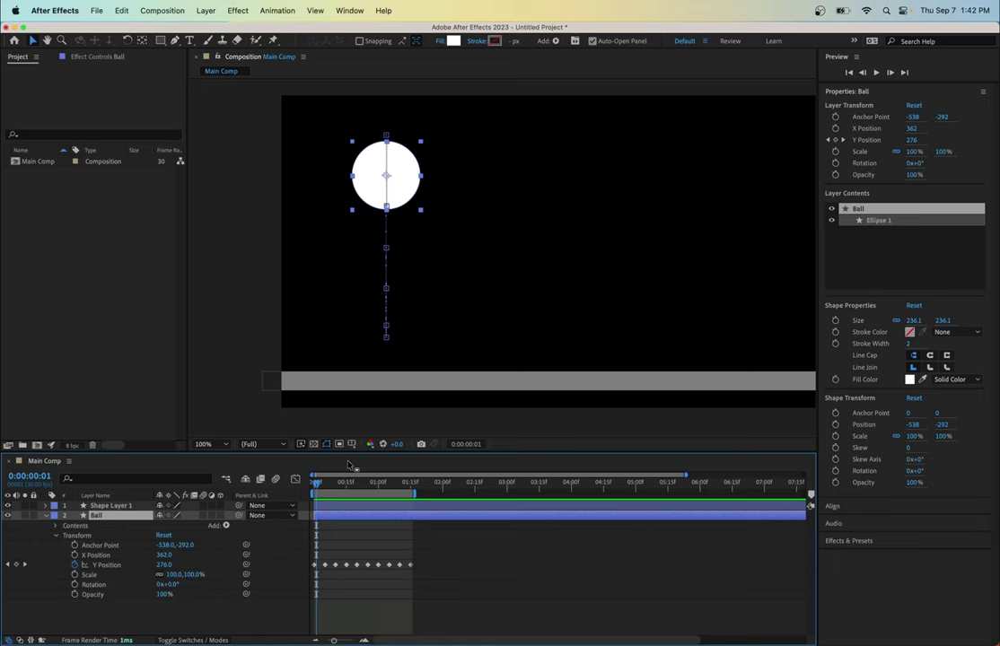
Make the timeline taller and zoom it in to spread out the ten keyframes
drag(349, 452, 348, 392)
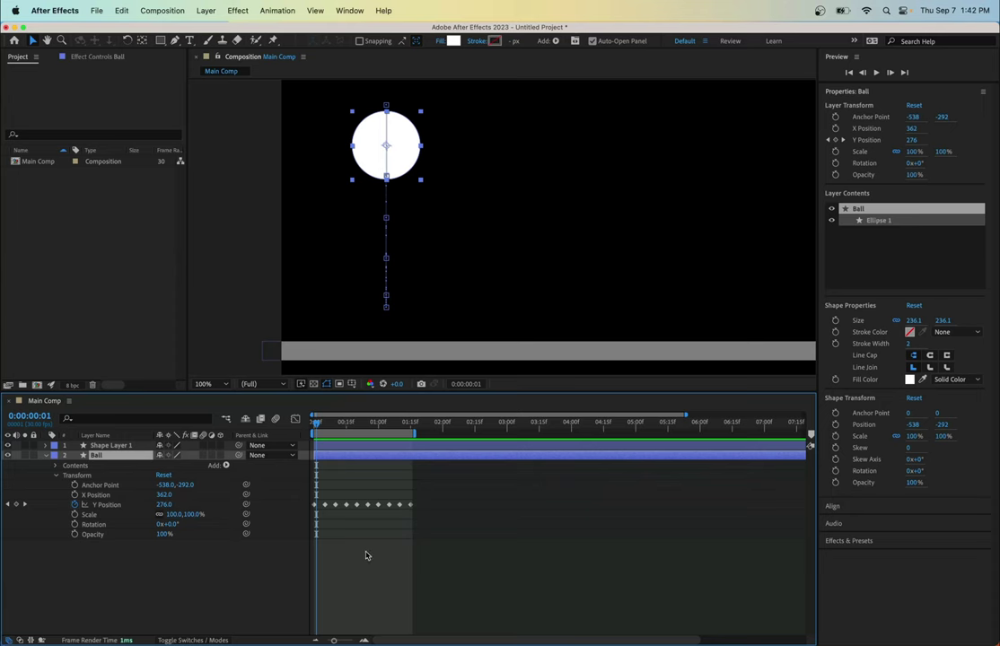
click(435, 516)
drag(437, 504, 316, 509)
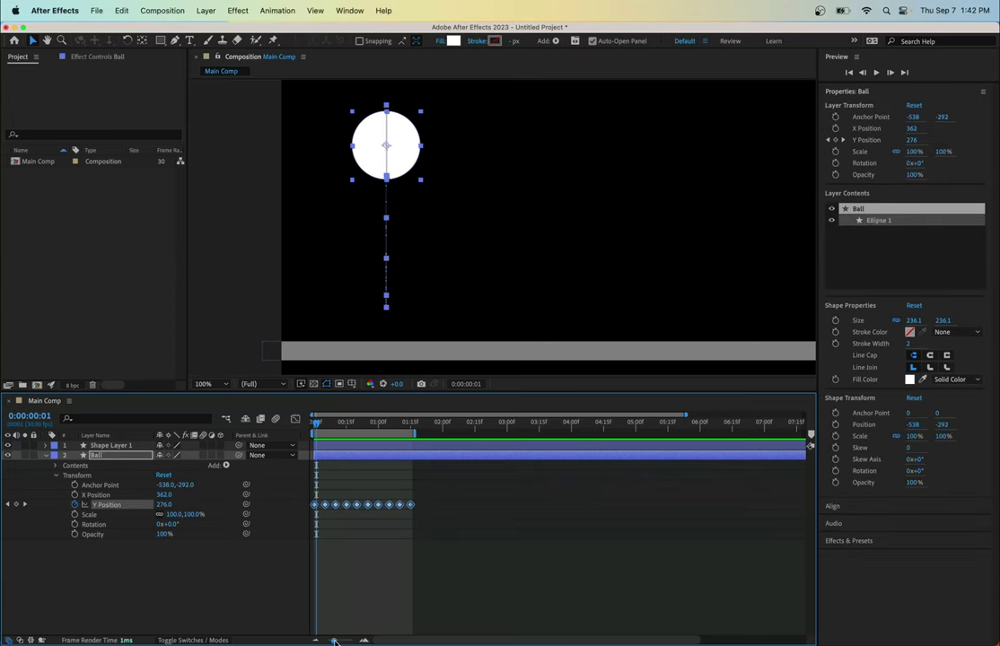
drag(334, 641, 350, 641)
click(371, 600)
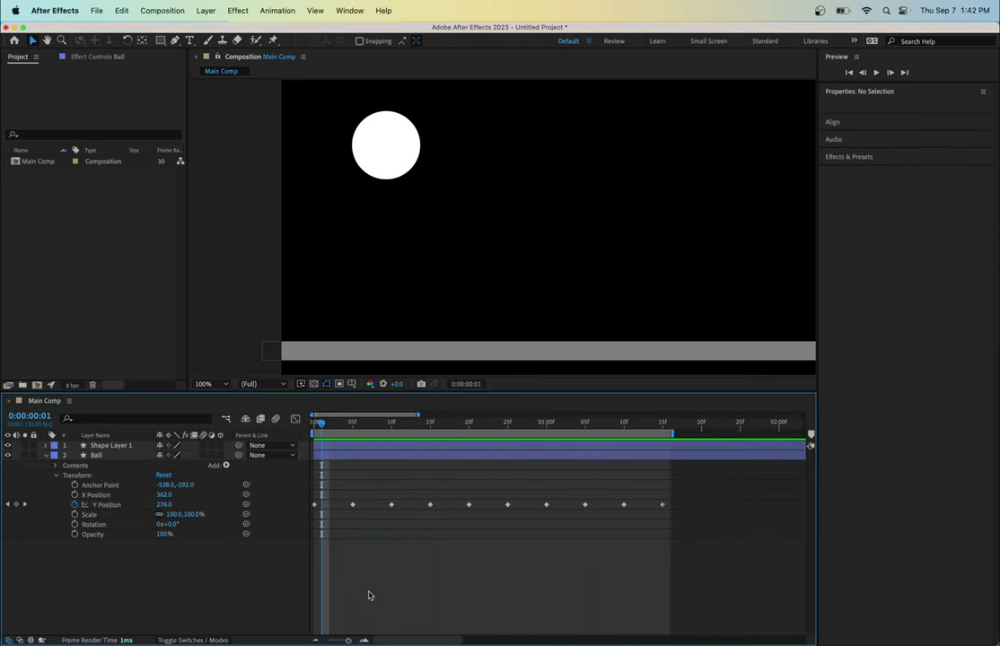
Apply Easy Ease to the 836-pixel Y Position keyframe at frame 5
mouse_move(315, 507)
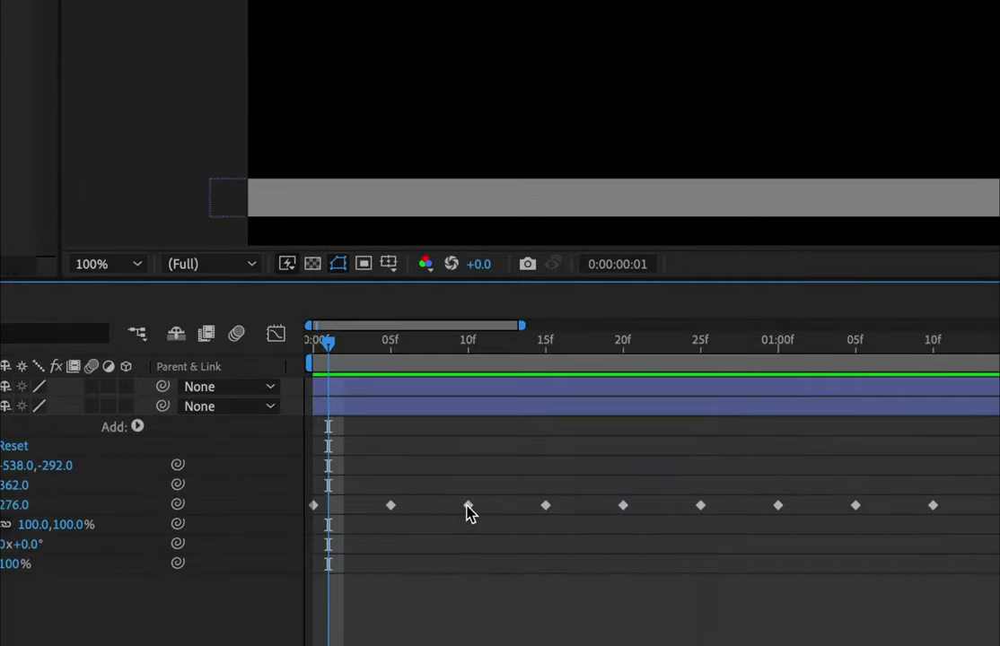
mouse_move(542, 508)
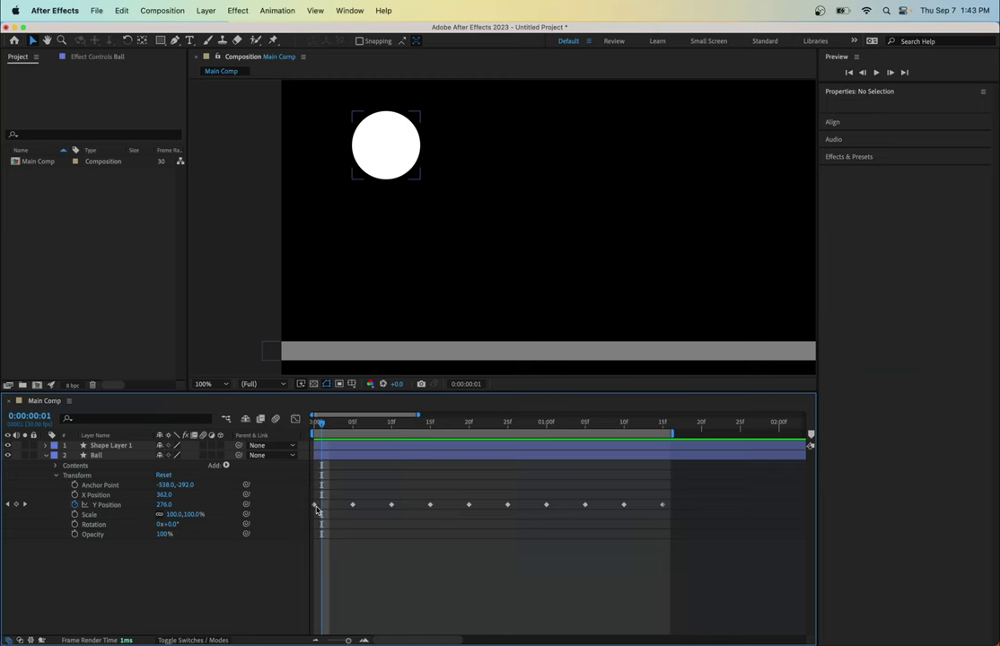
click(352, 507)
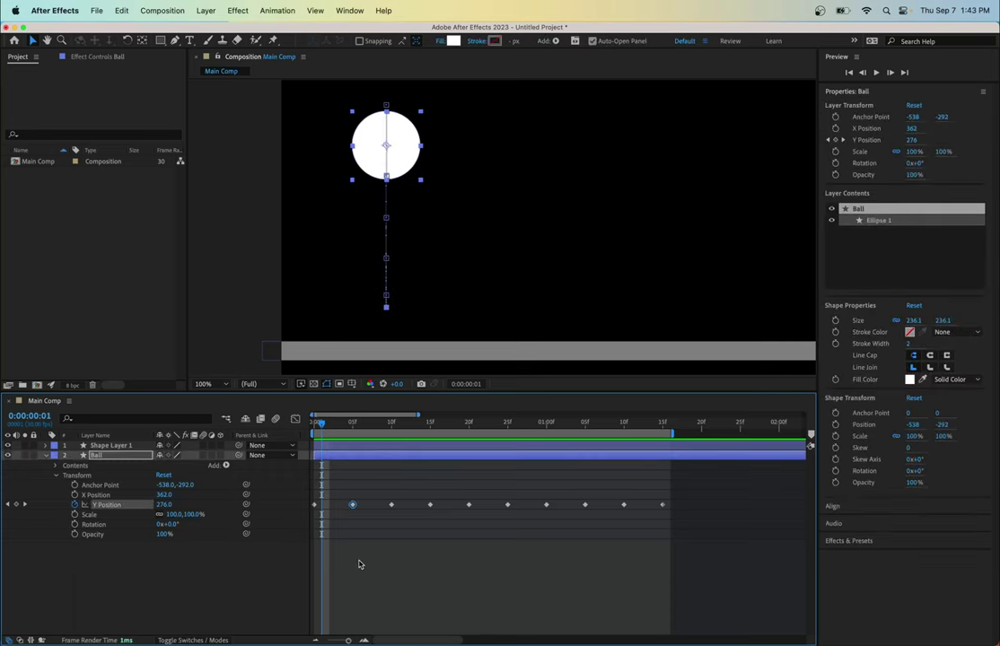
right_click(354, 509)
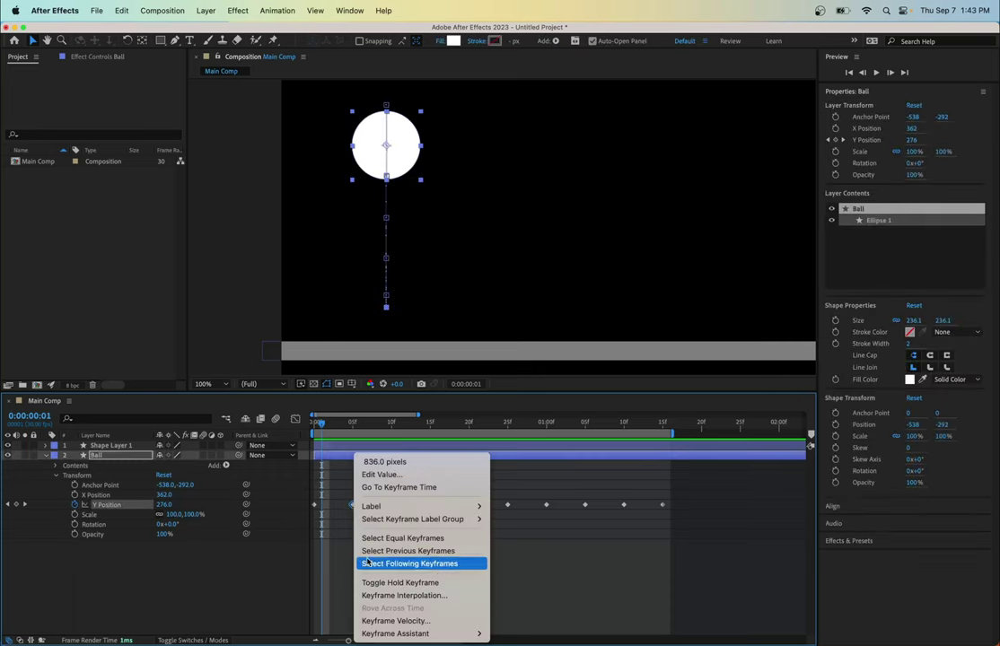
mouse_move(396, 634)
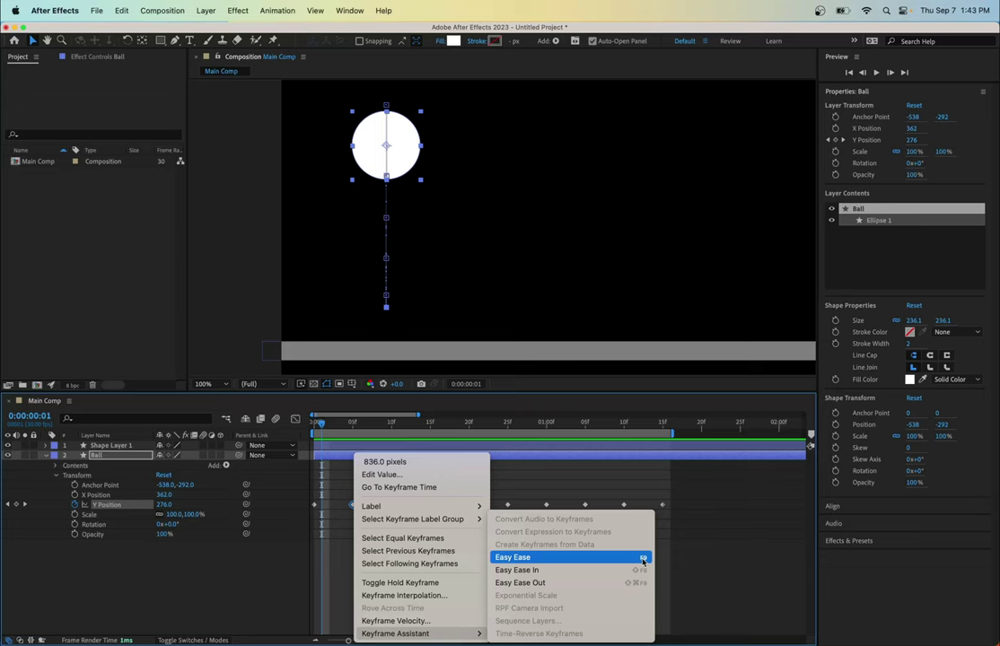
click(516, 564)
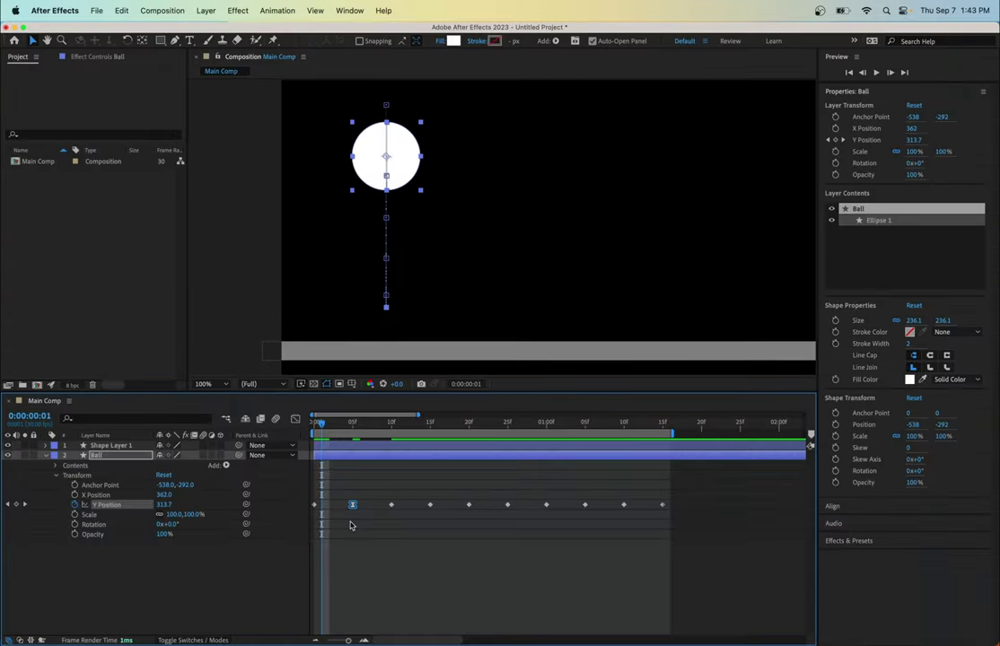
Switch to the Graph Editor showing the Ball's Y Position curve
click(432, 309)
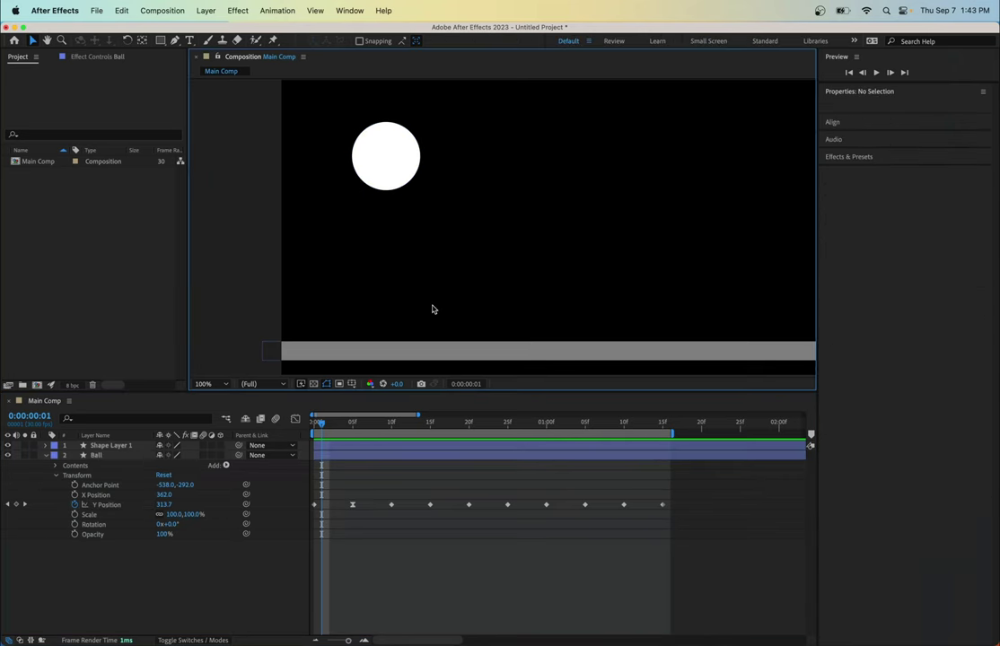
click(381, 185)
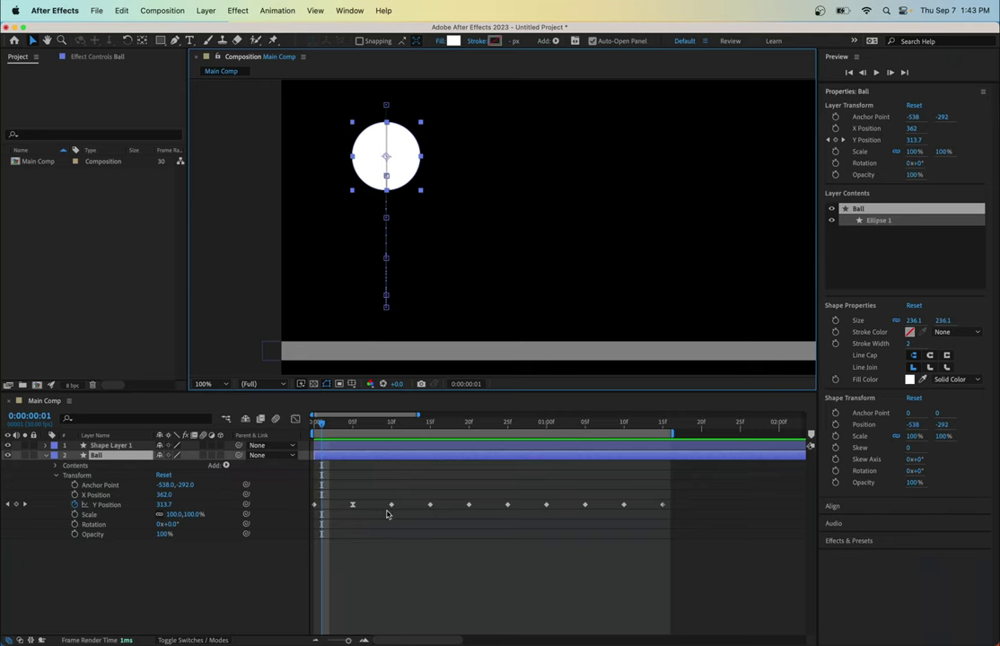
click(361, 575)
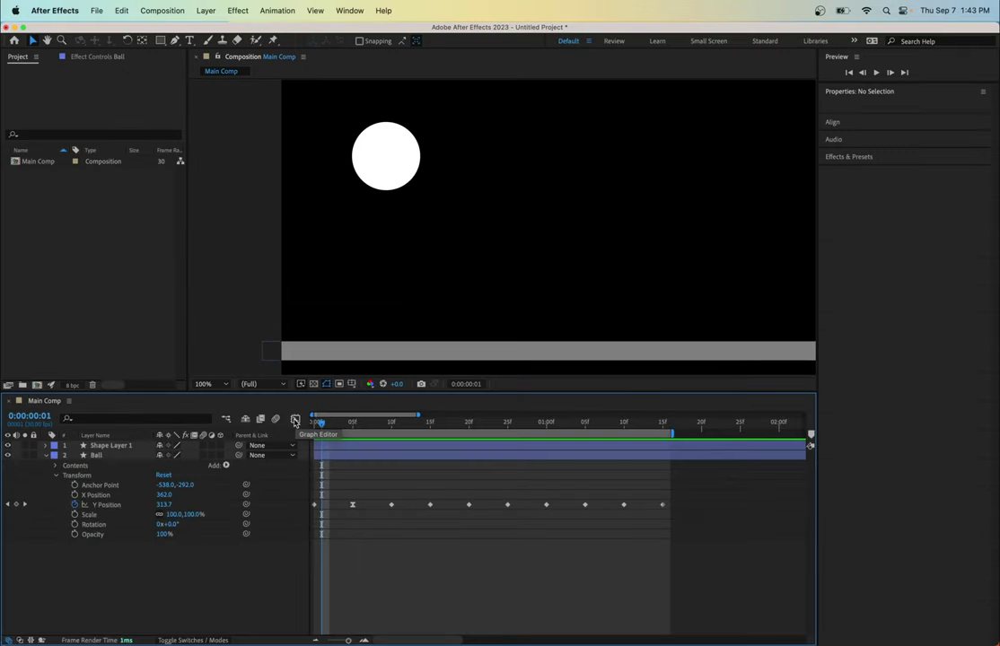
click(295, 420)
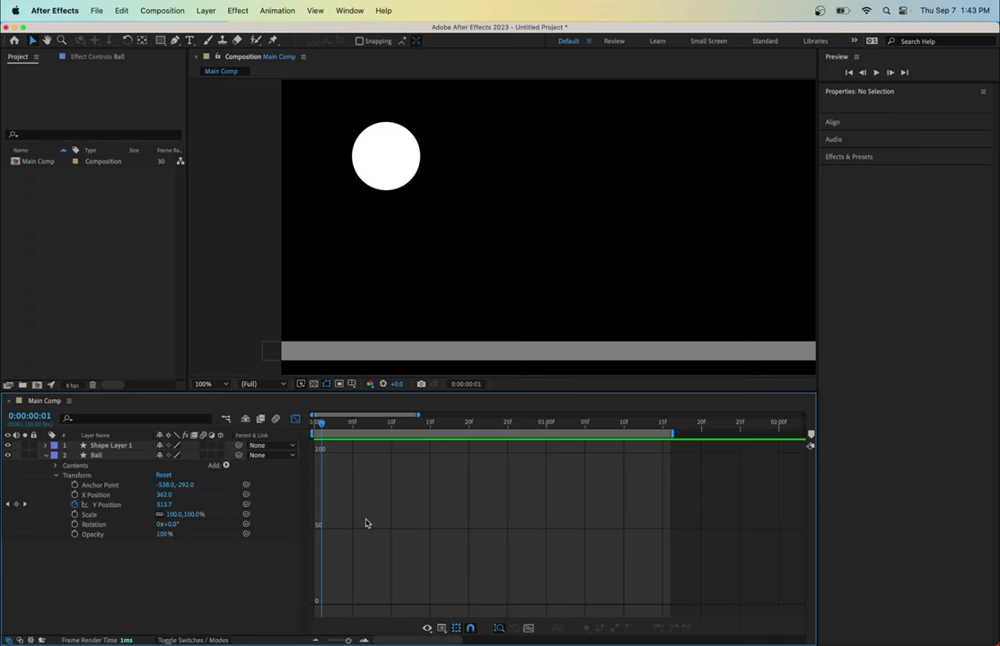
click(120, 508)
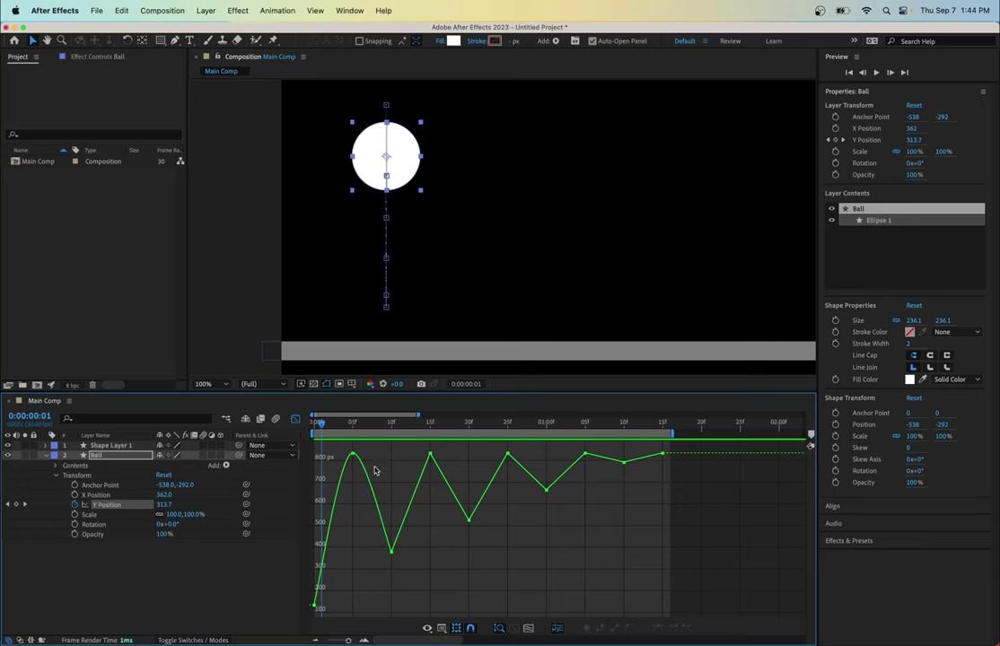
Lengthen the frame-5 peak's bezier handles for a rounder top, then leave the graph view
click(392, 553)
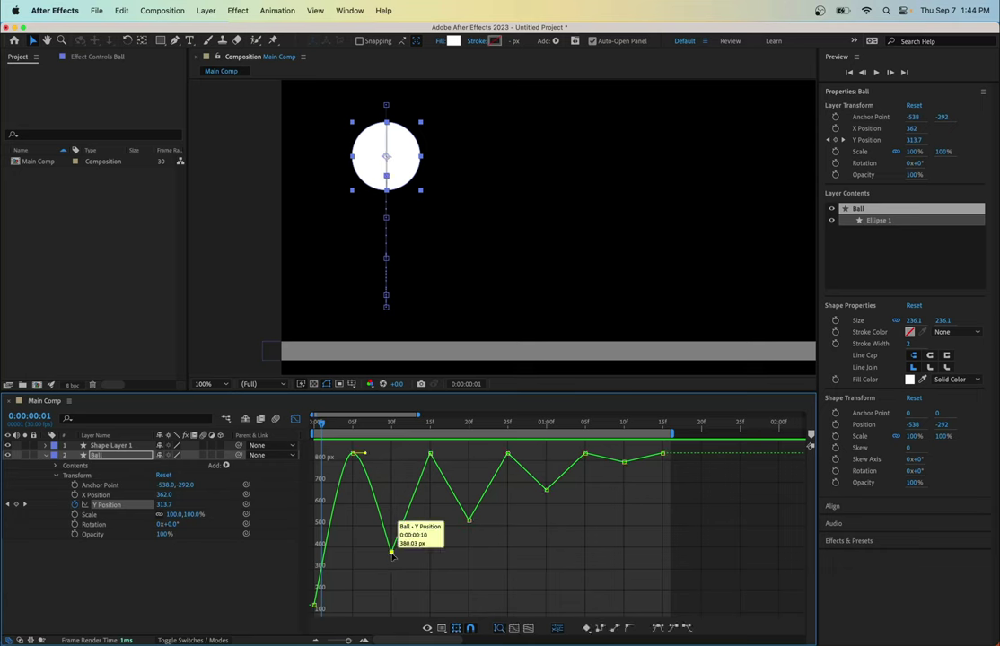
click(430, 455)
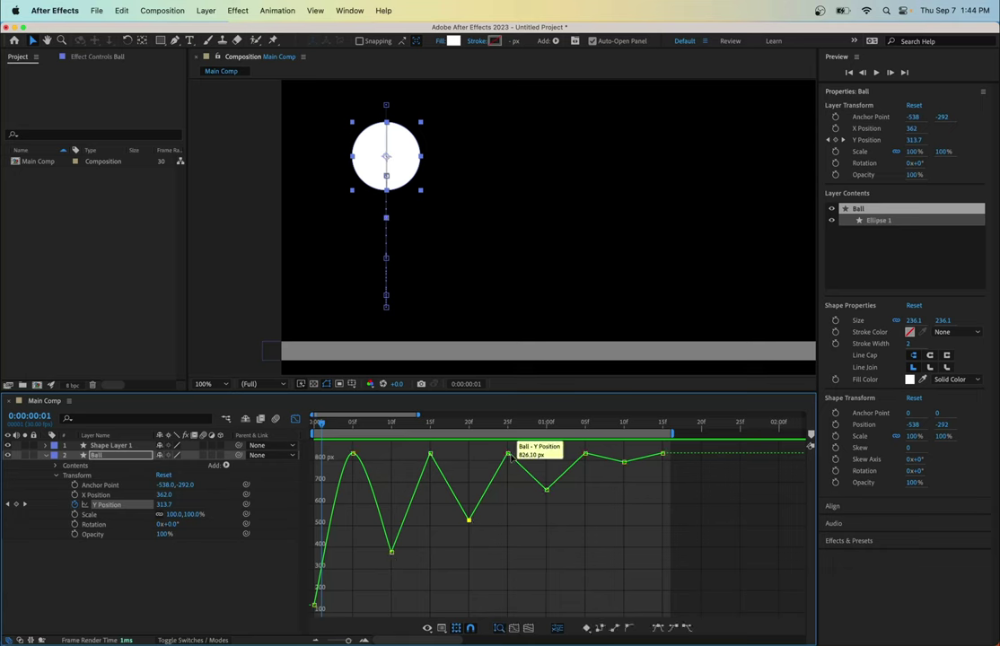
click(508, 454)
click(391, 551)
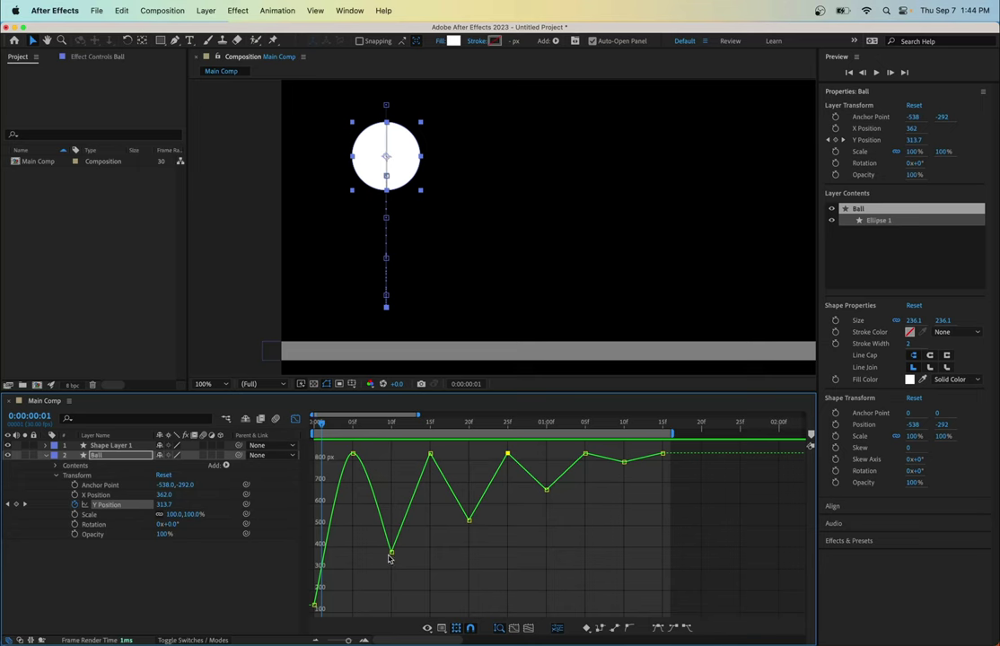
click(354, 454)
drag(365, 454, 336, 458)
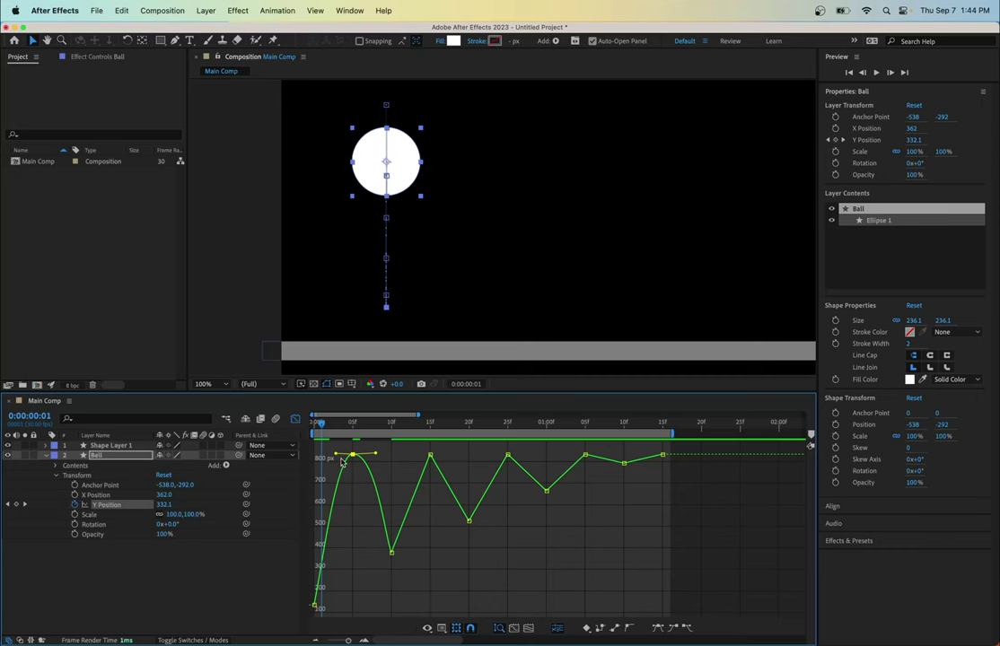
drag(375, 453, 378, 457)
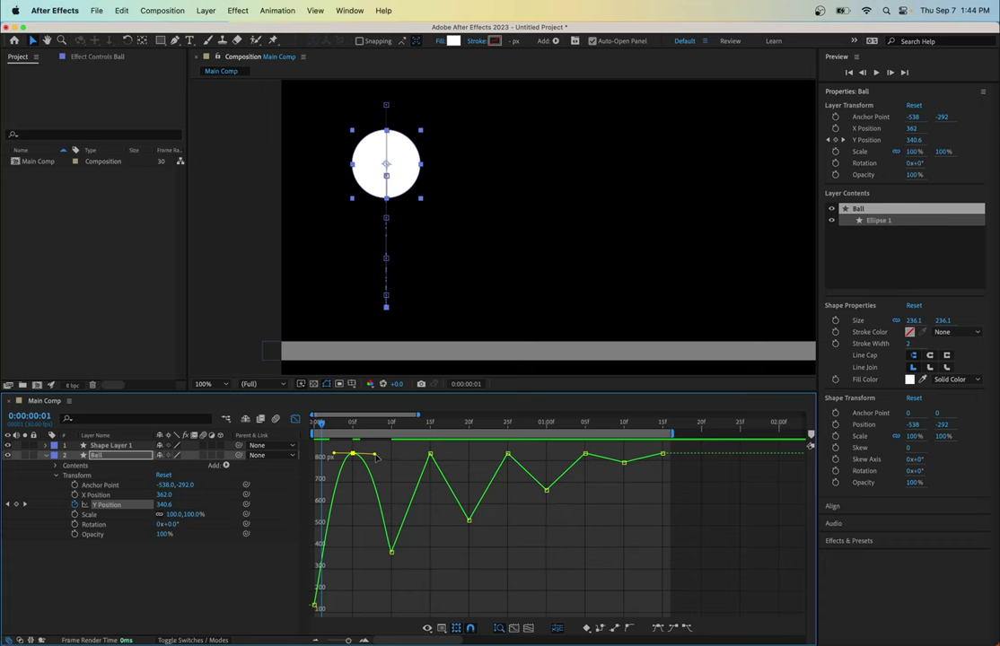
click(378, 457)
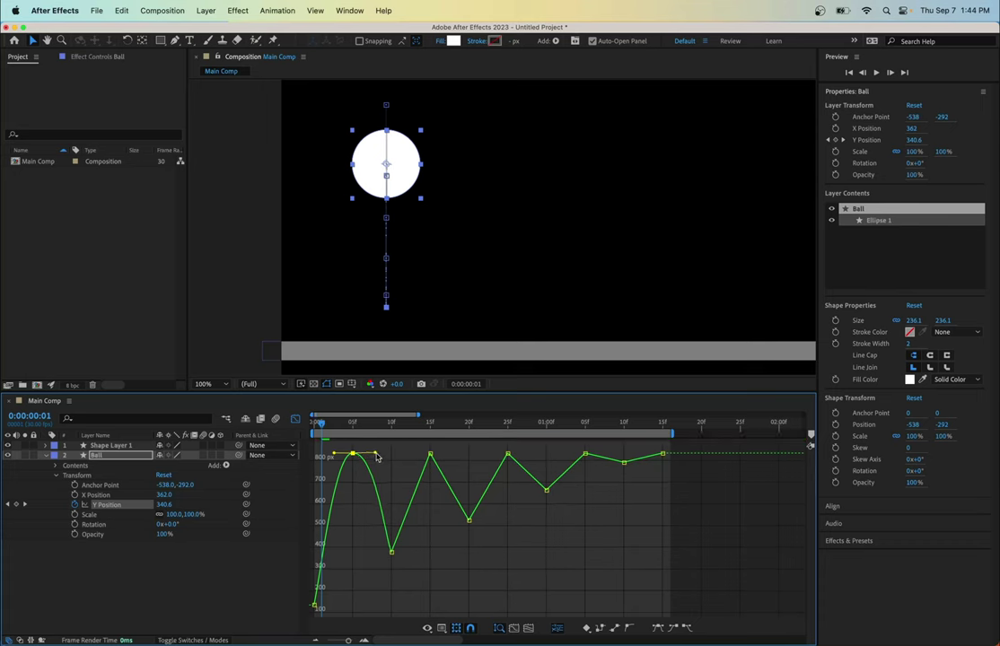
click(296, 418)
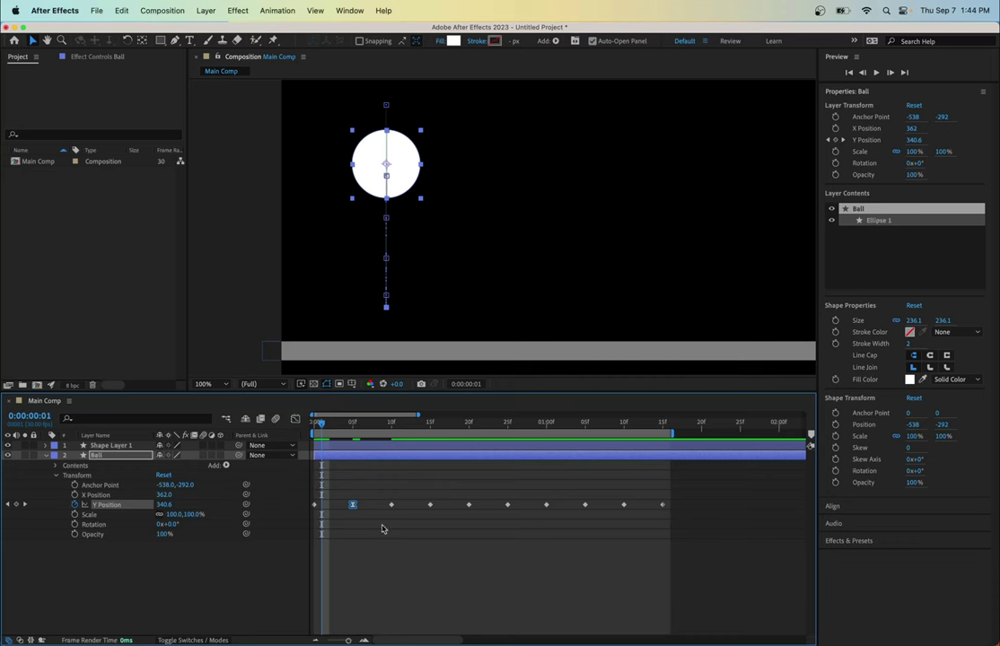
Apply Easy Ease to all ten Y Position keyframes and view the smooth curve graph
click(679, 509)
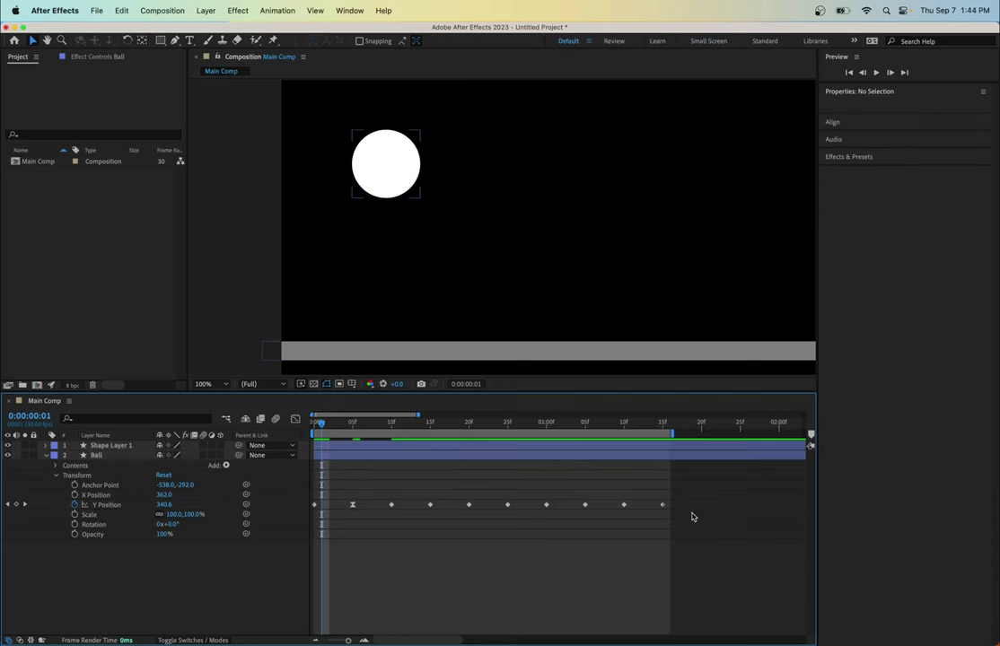
drag(700, 526, 311, 494)
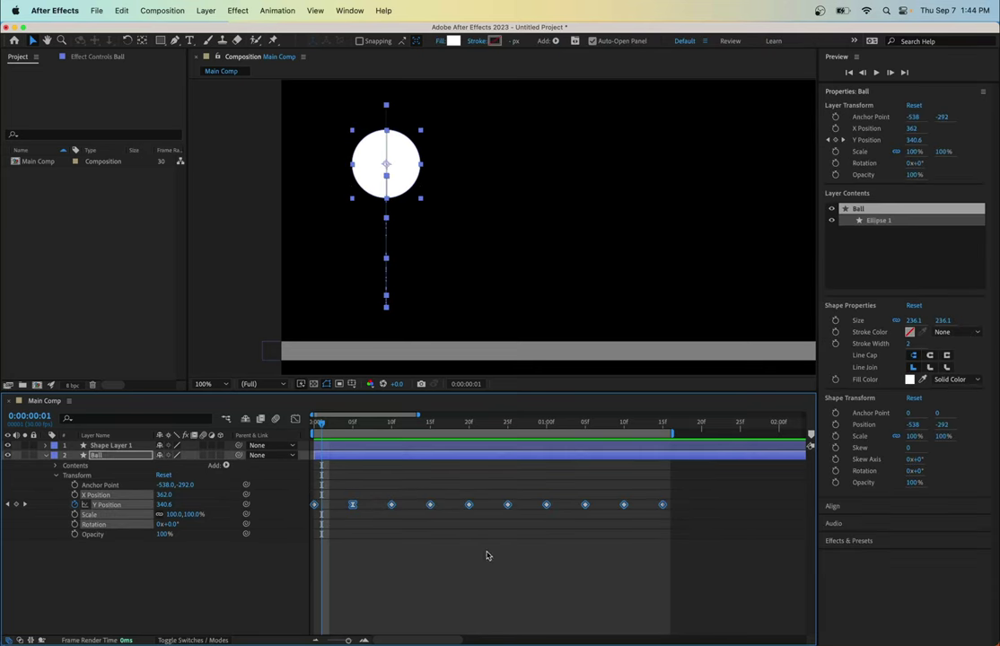
click(698, 545)
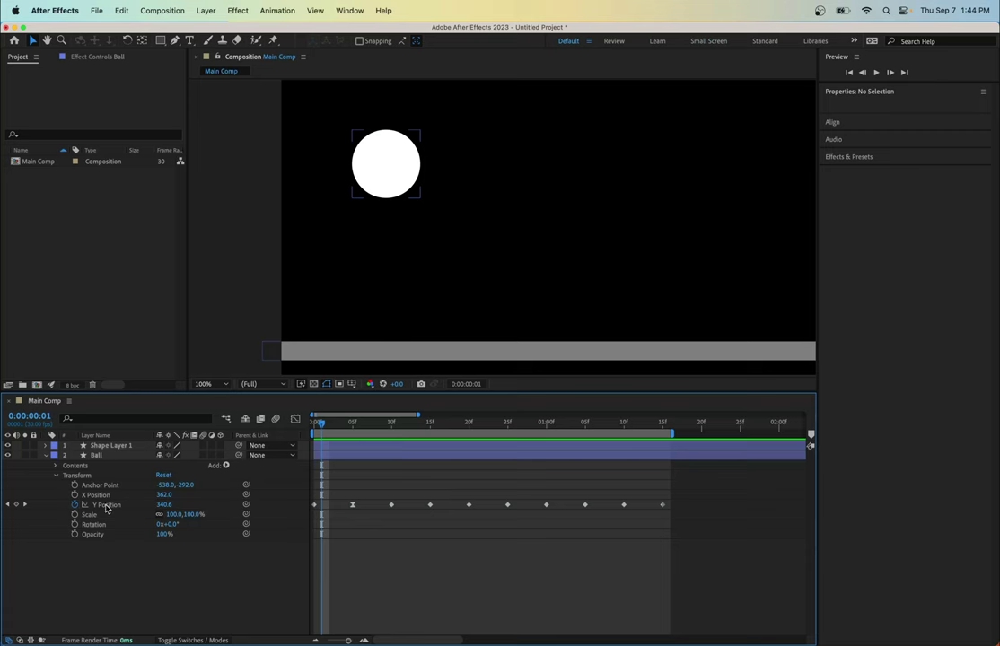
click(106, 508)
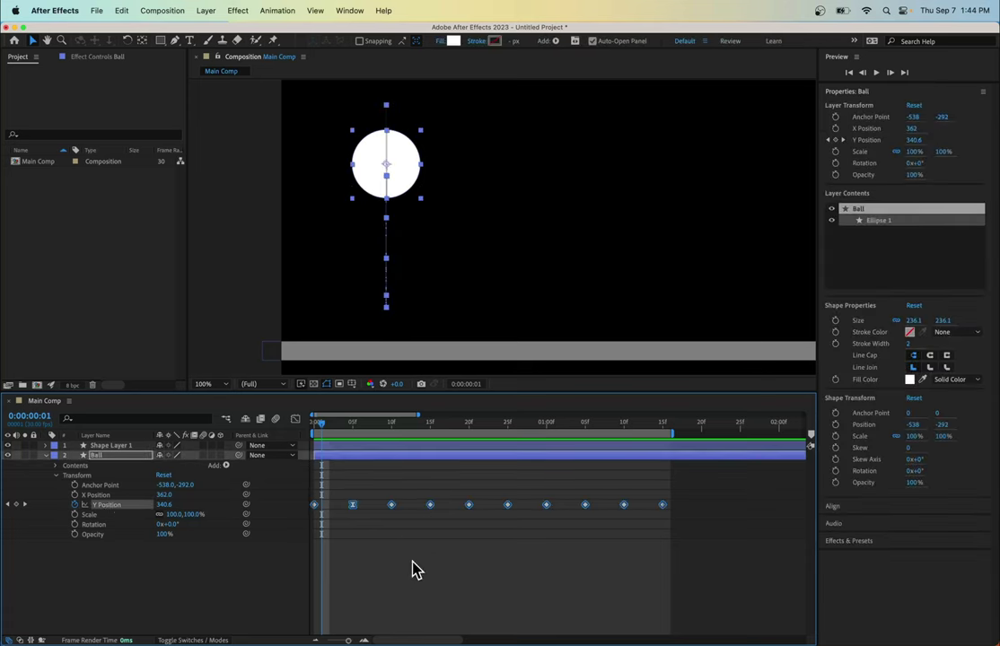
right_click(431, 506)
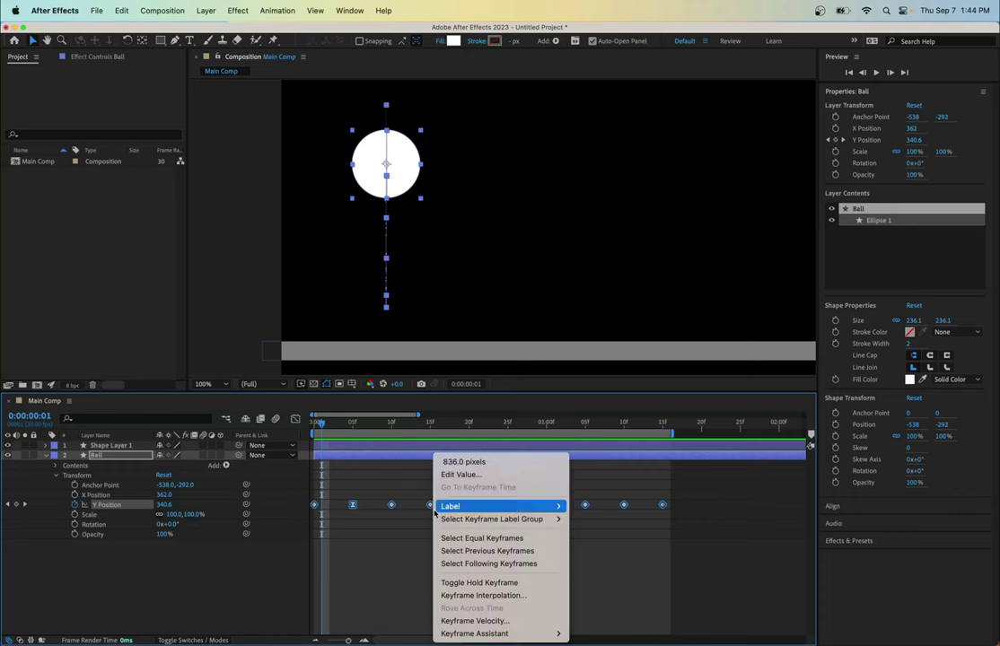
mouse_move(503, 634)
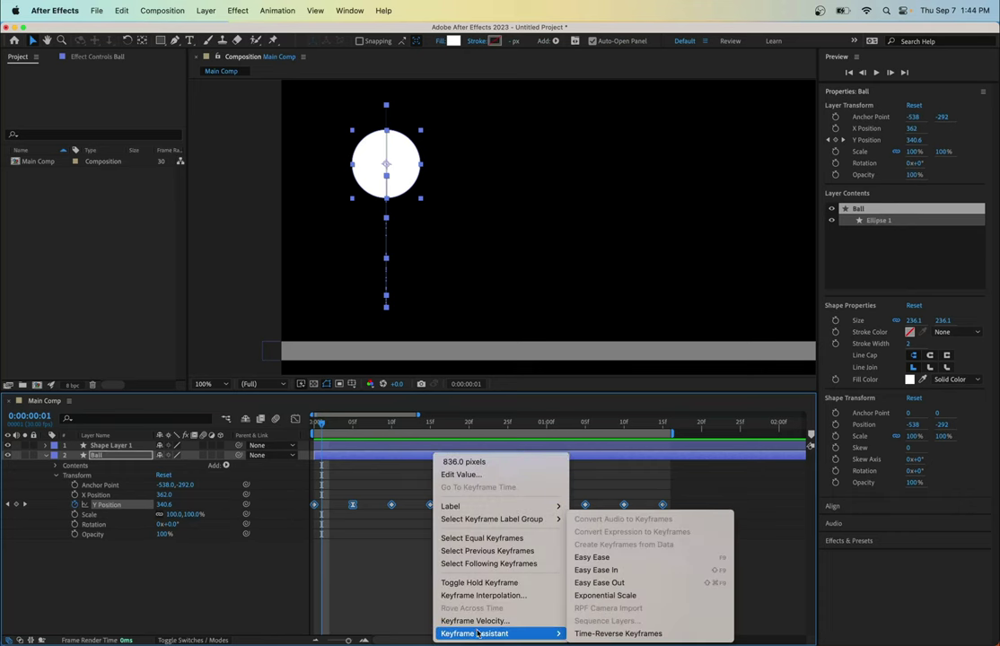
click(600, 557)
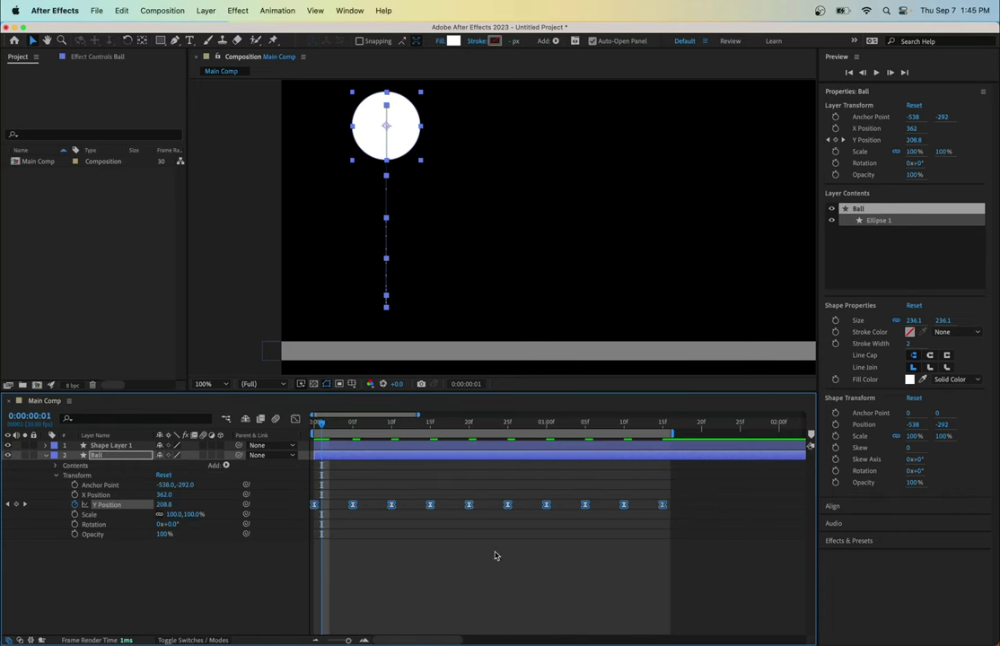
click(296, 419)
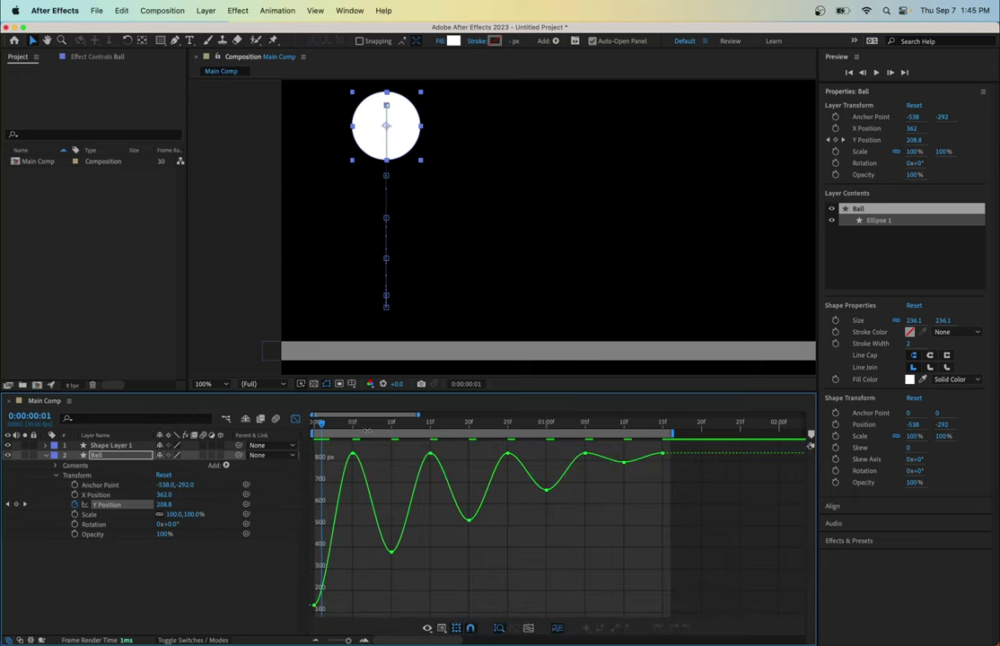
Play the bounce preview and stop it at 0:00:01:08 with the ball near the floor
key(space)
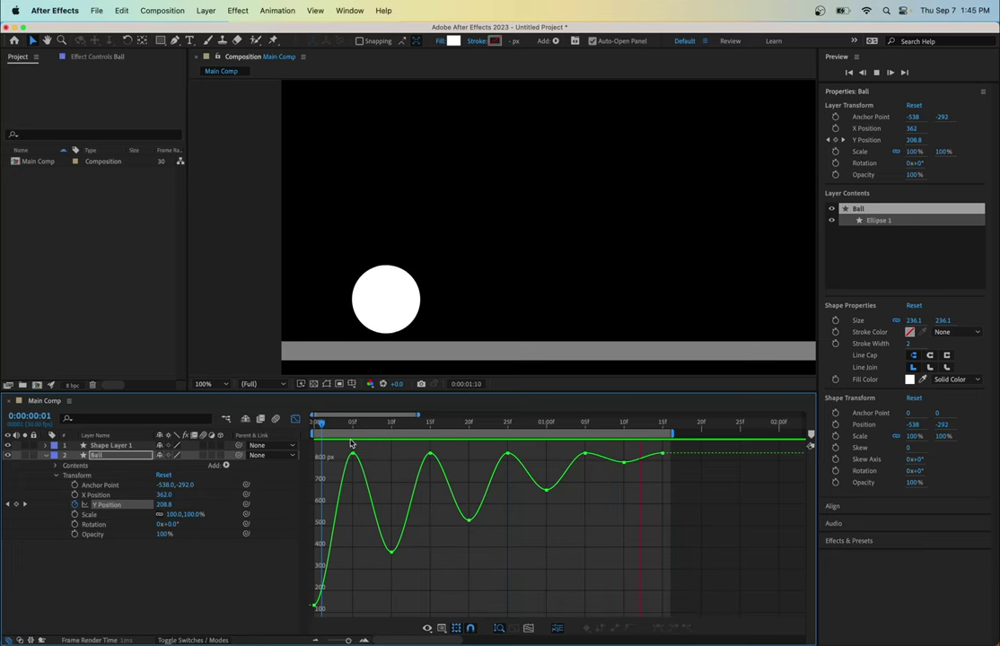
key(space)
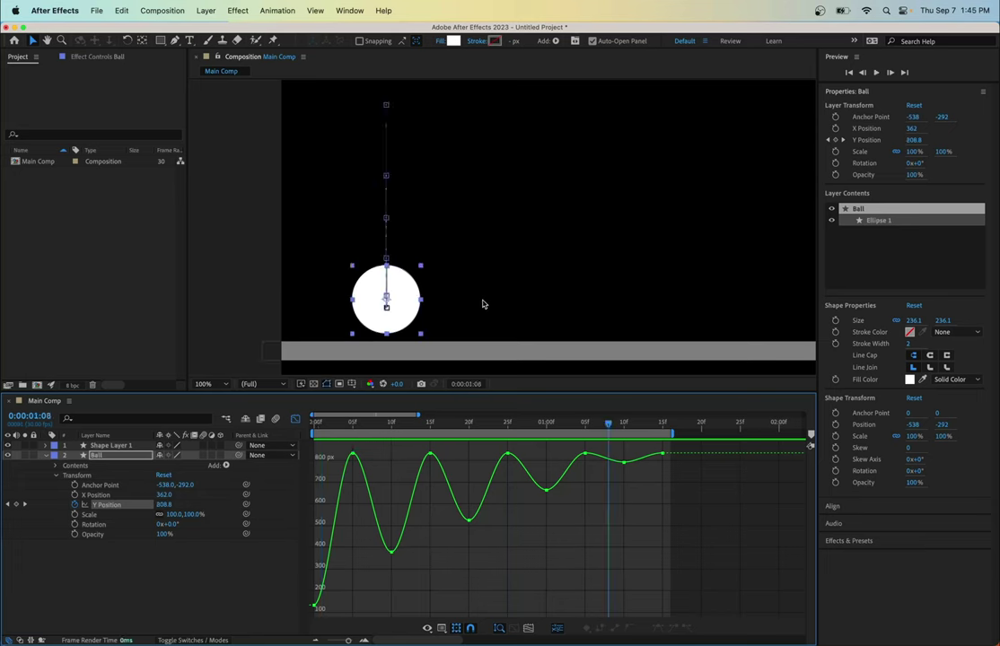
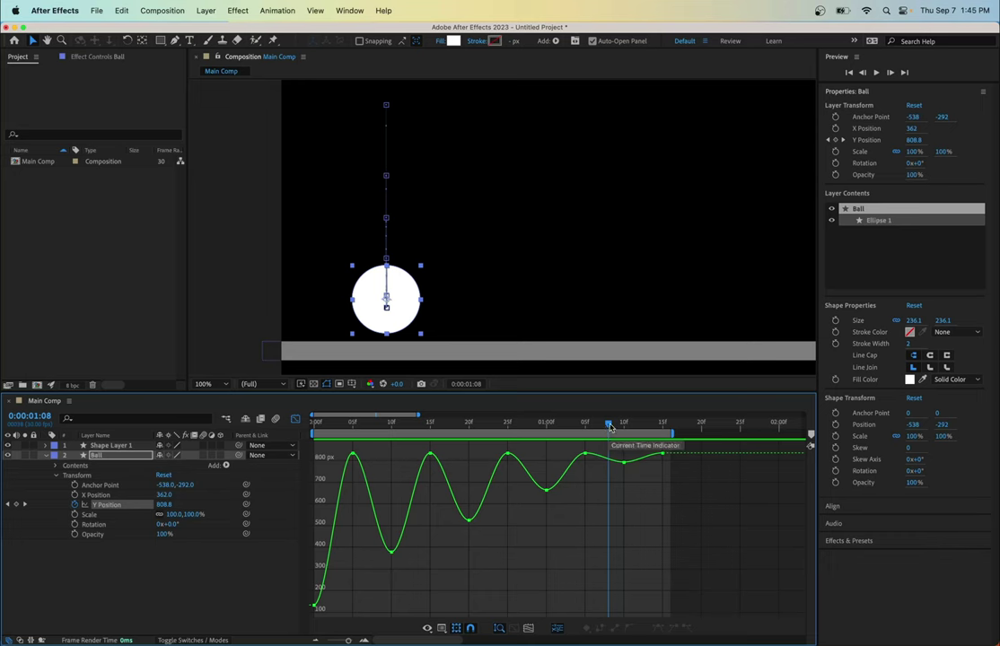
Ease the first Y Position keyframe out and widen the handles at the first bounce apex
drag(610, 427, 315, 429)
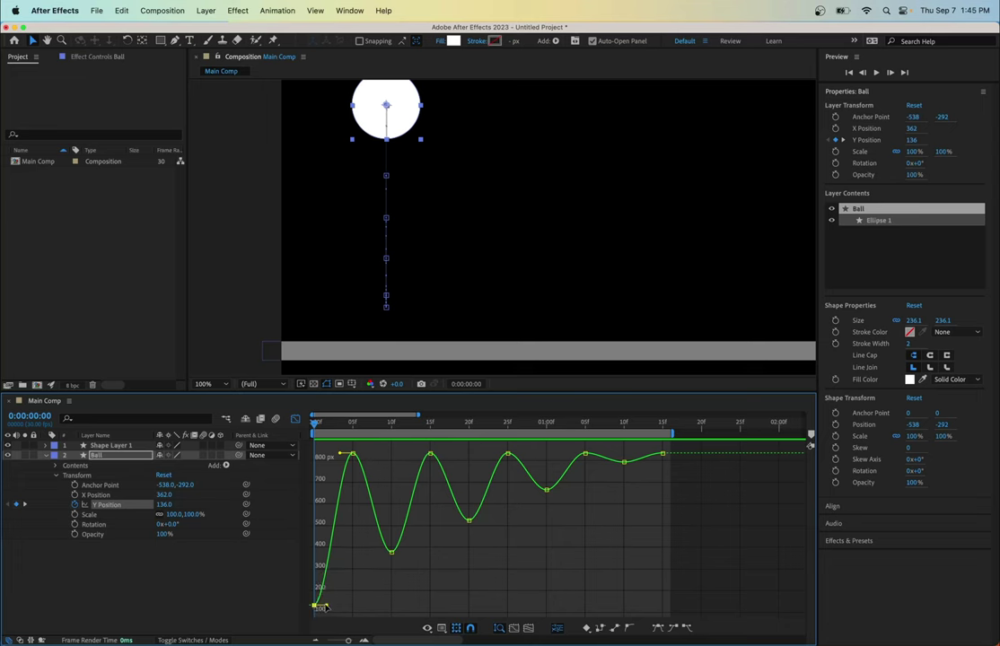
drag(325, 608, 353, 607)
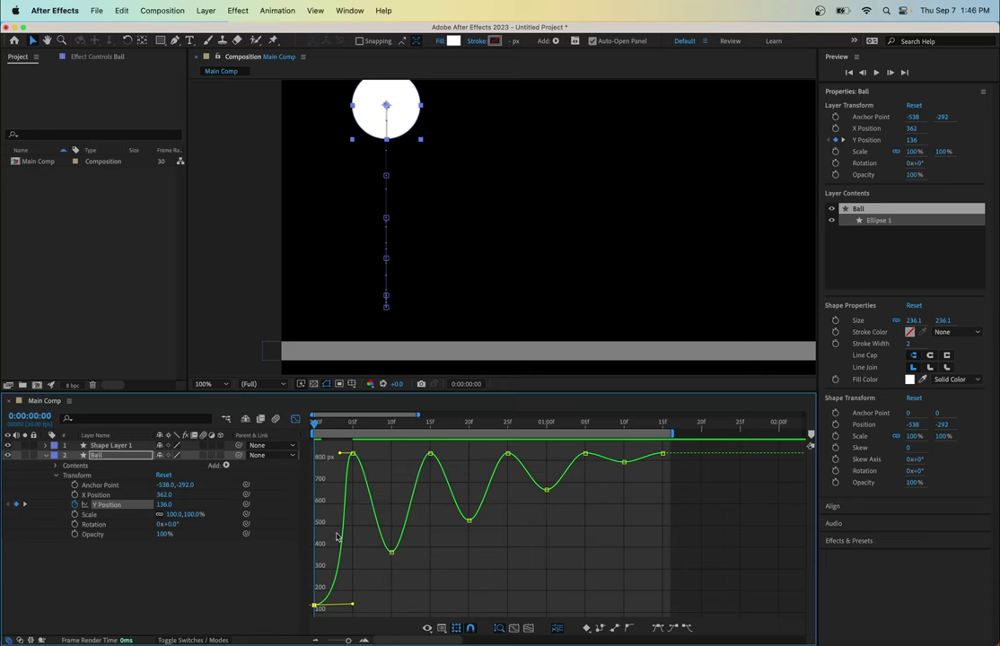
click(351, 455)
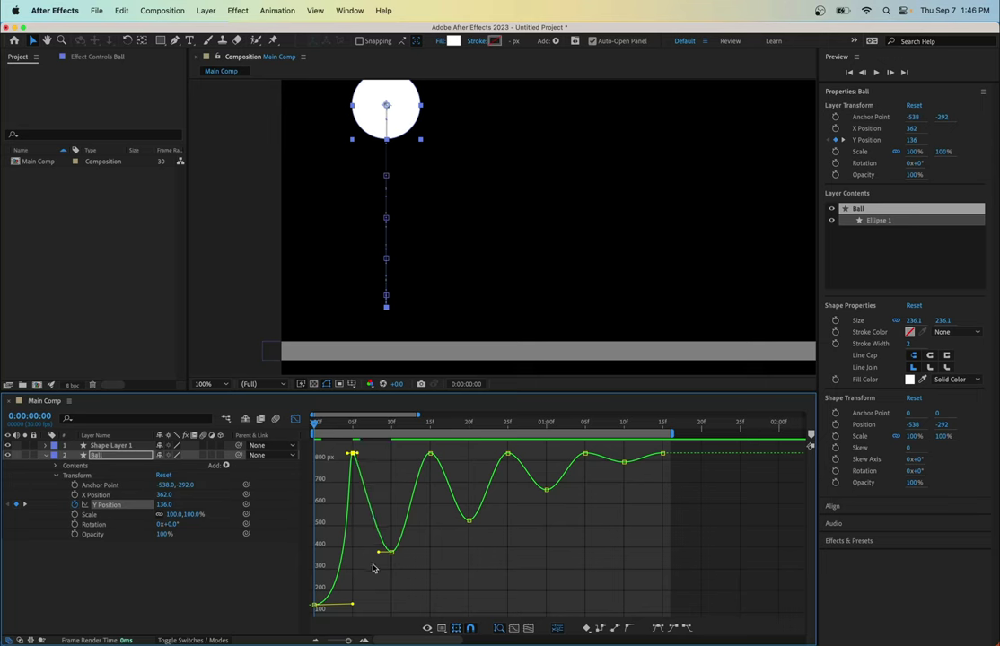
drag(379, 554, 421, 556)
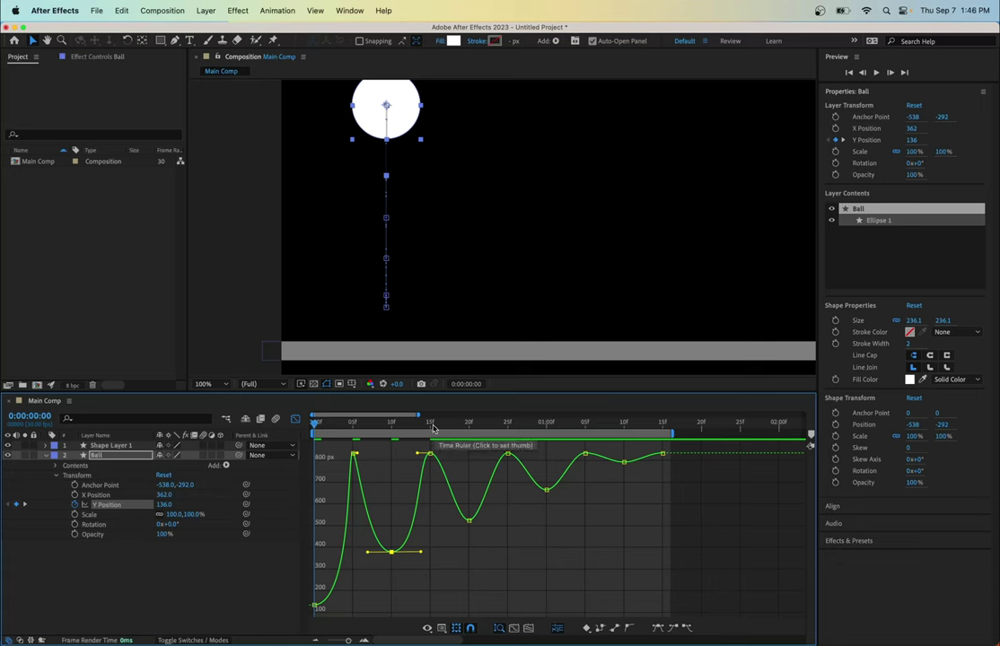
End the work area at frame 15 and preview the first bounce
click(432, 426)
key(n)
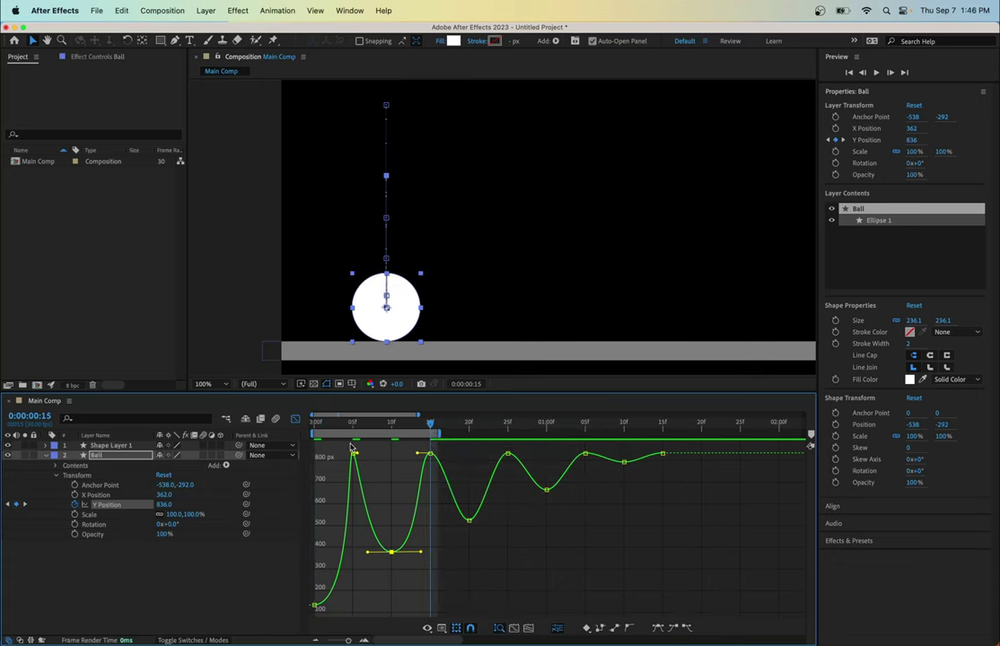
key(space)
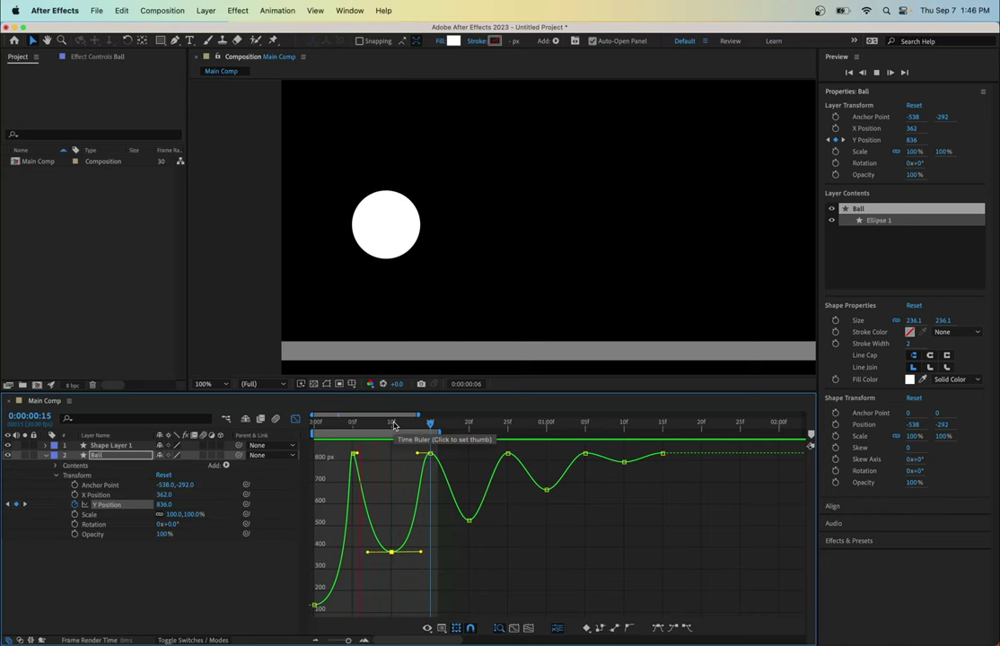
key(space)
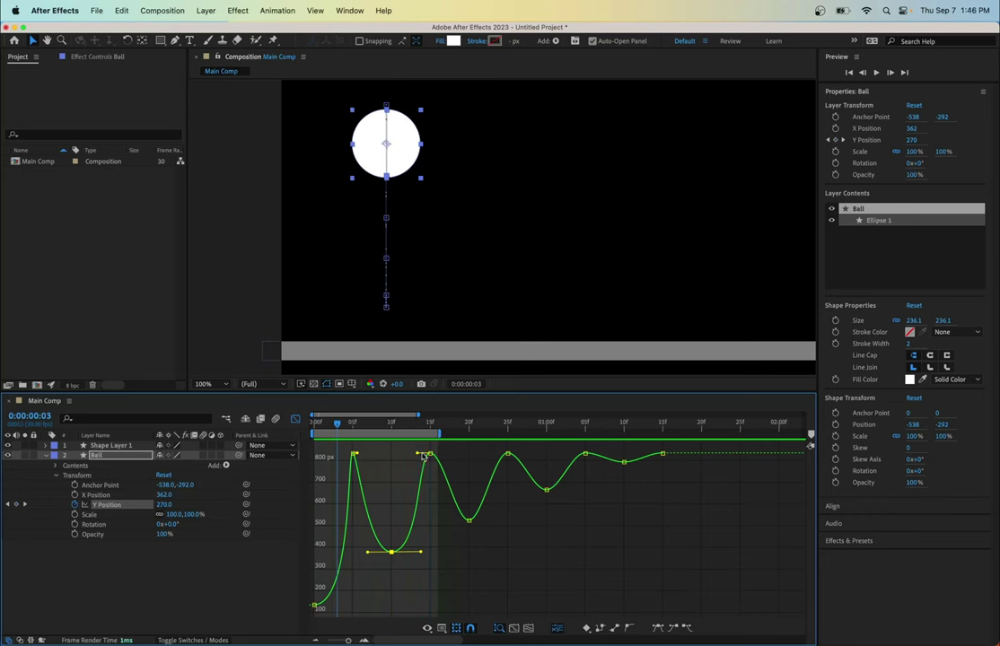
Extend the work area to about 1:05 and steepen the fall into the second floor contact
click(399, 426)
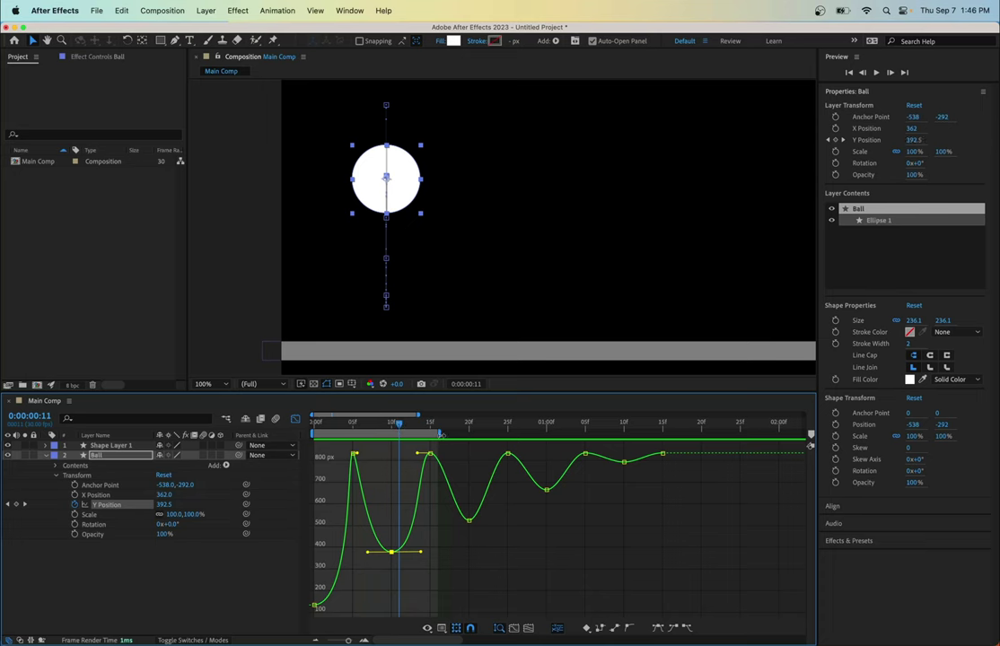
drag(440, 435, 587, 434)
mouse_move(401, 429)
mouse_down()
mouse_move(424, 427)
mouse_move(416, 429)
mouse_up()
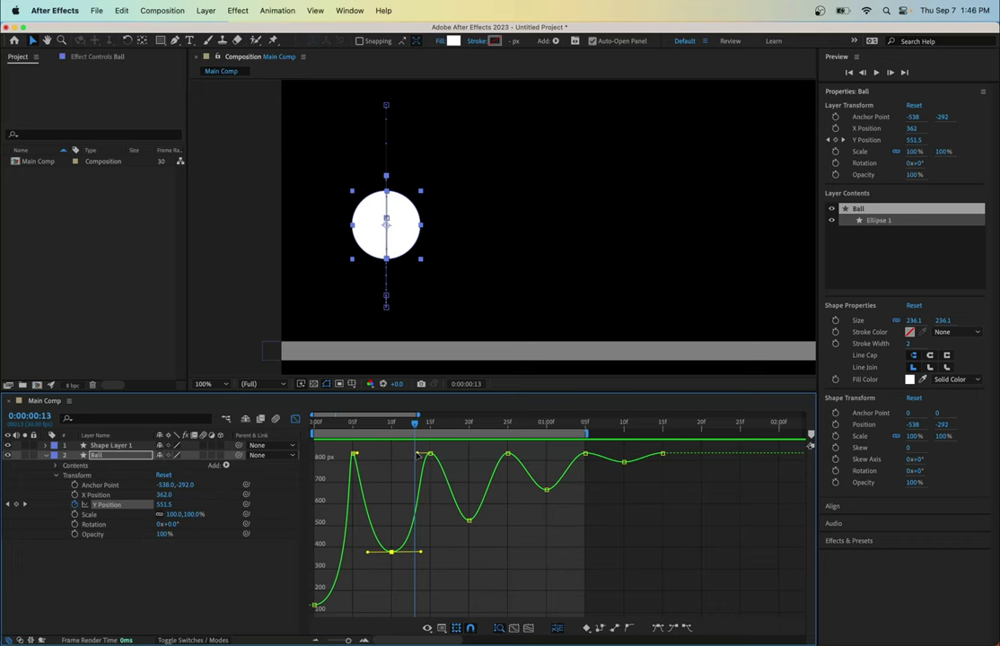
mouse_move(417, 455)
mouse_down()
mouse_move(446, 459)
mouse_move(435, 455)
mouse_up()
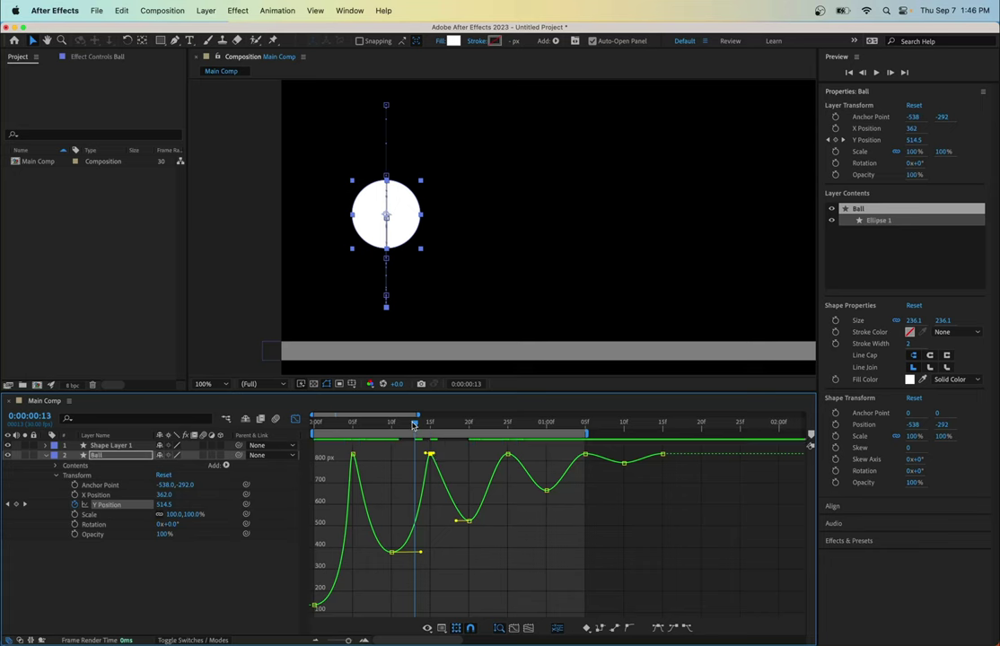
At frame 20, flatten the second bounce top and shorten the next contact's outgoing handle
drag(414, 422, 465, 430)
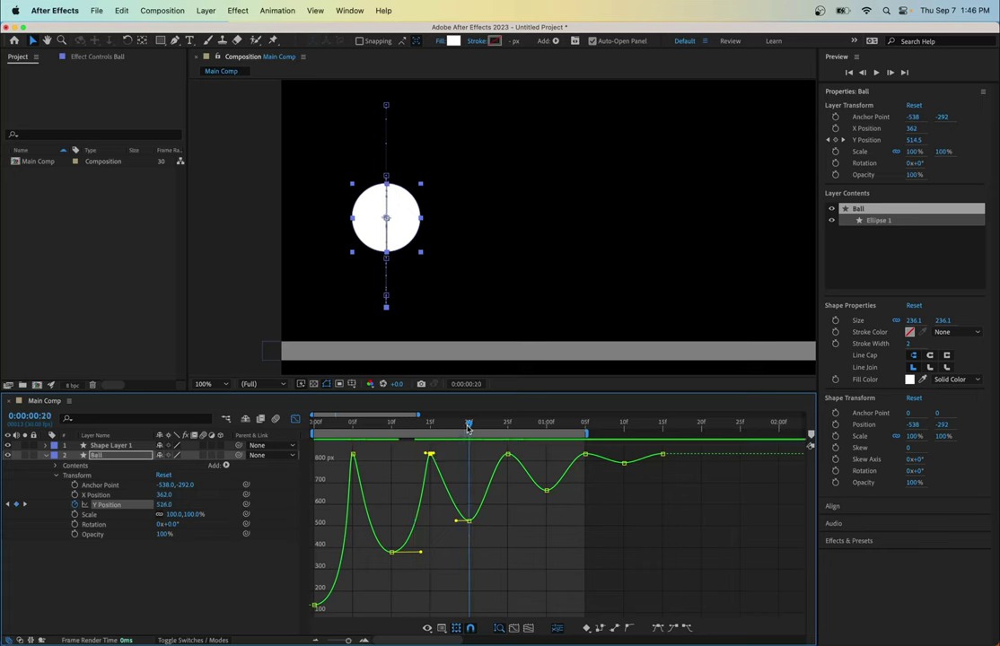
drag(459, 525, 490, 525)
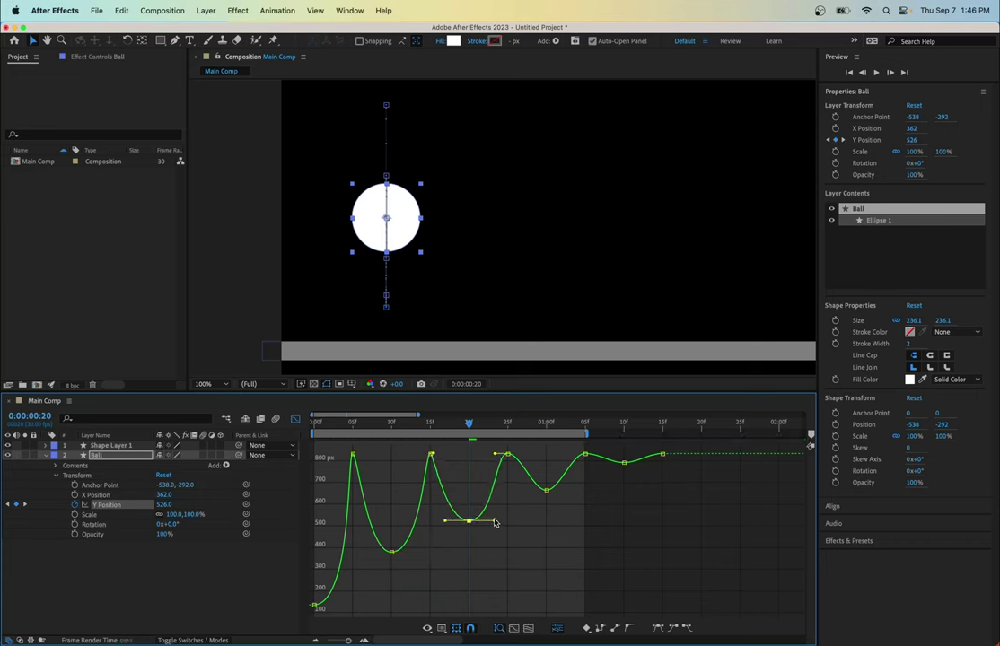
click(506, 455)
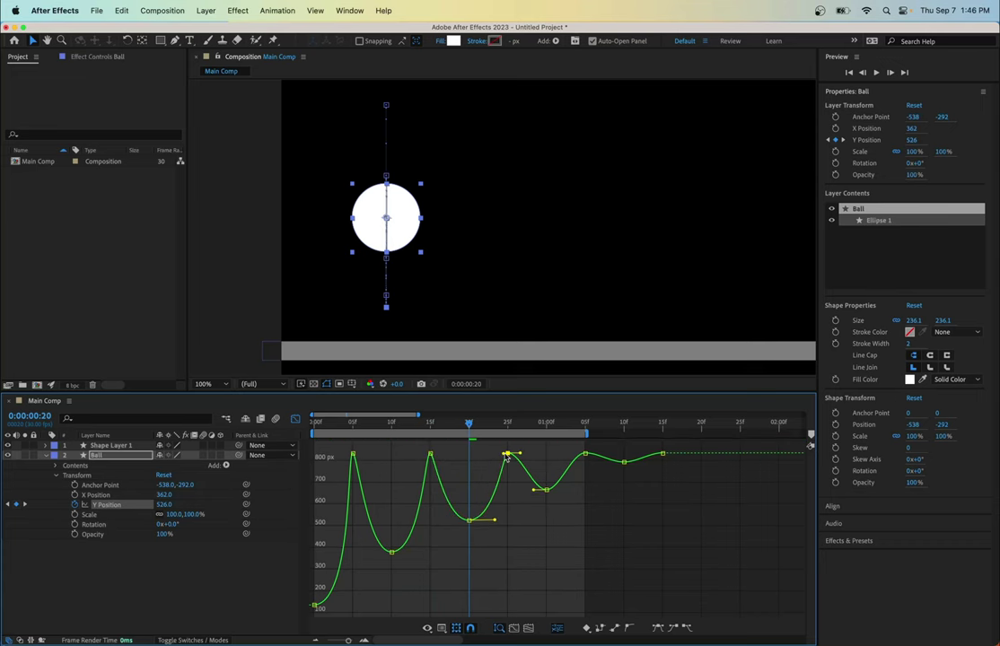
drag(521, 455, 512, 454)
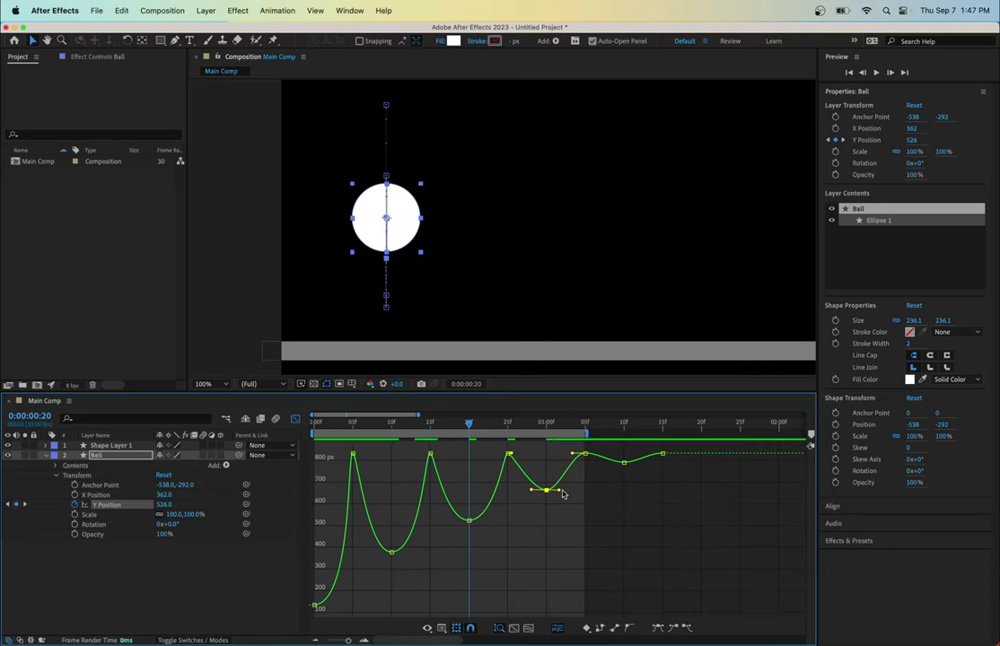
Smooth the final small bounce after the 1:05 landing, ending at 1:15
click(582, 426)
drag(582, 425, 591, 456)
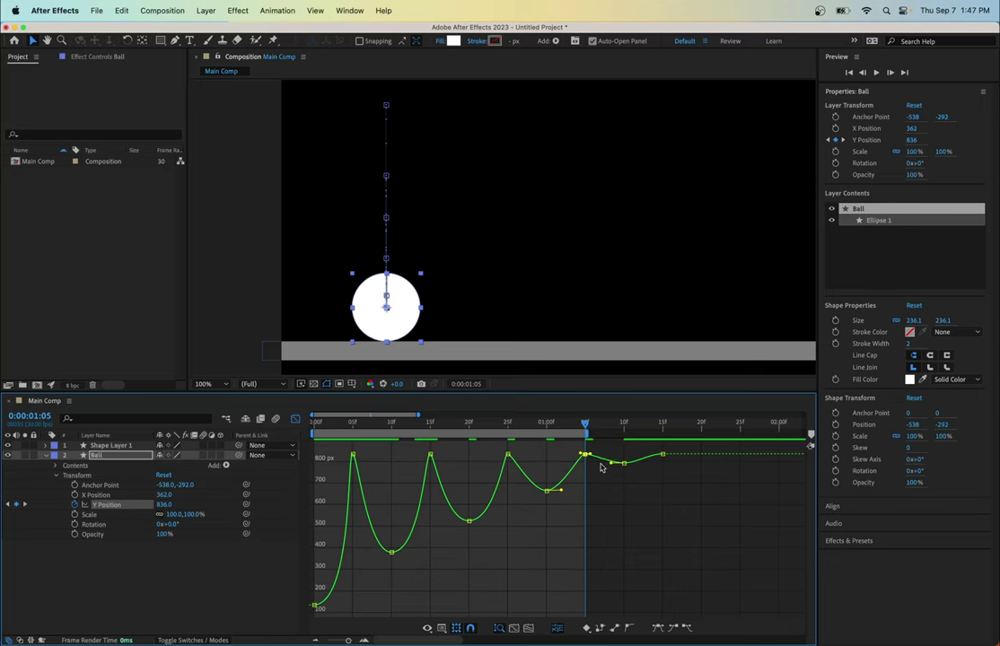
drag(612, 465, 643, 466)
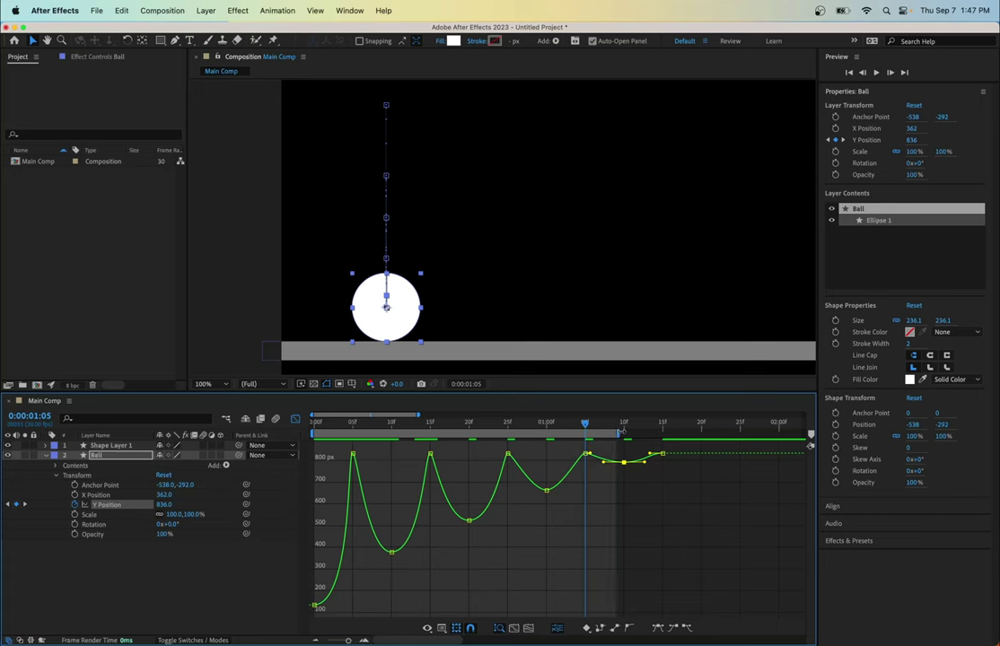
click(662, 427)
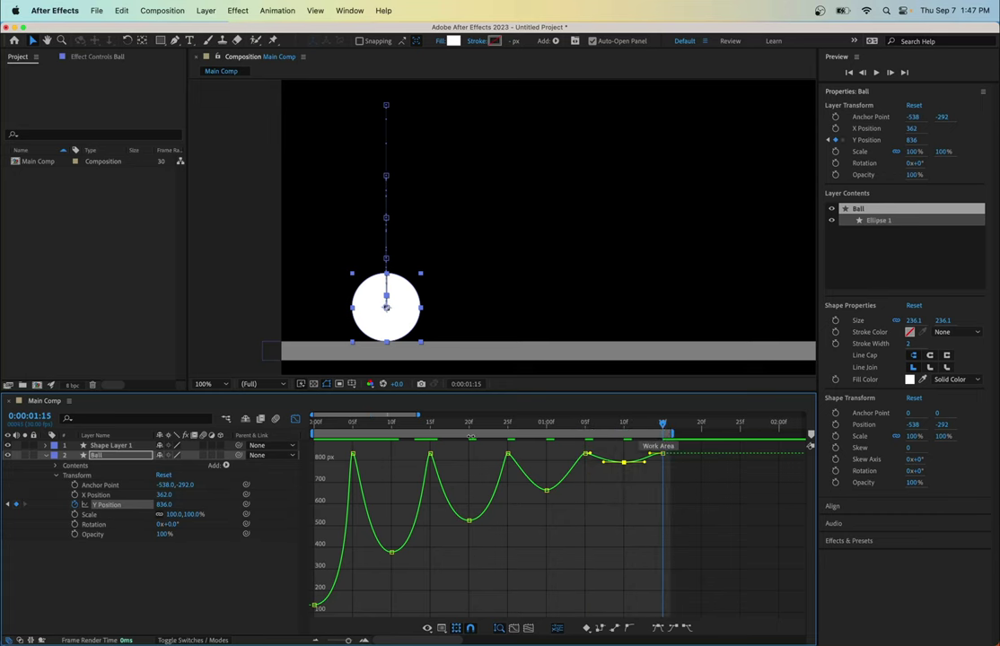
Play back the full decaying bounce, which settles onto the floor by 1:15
key(space)
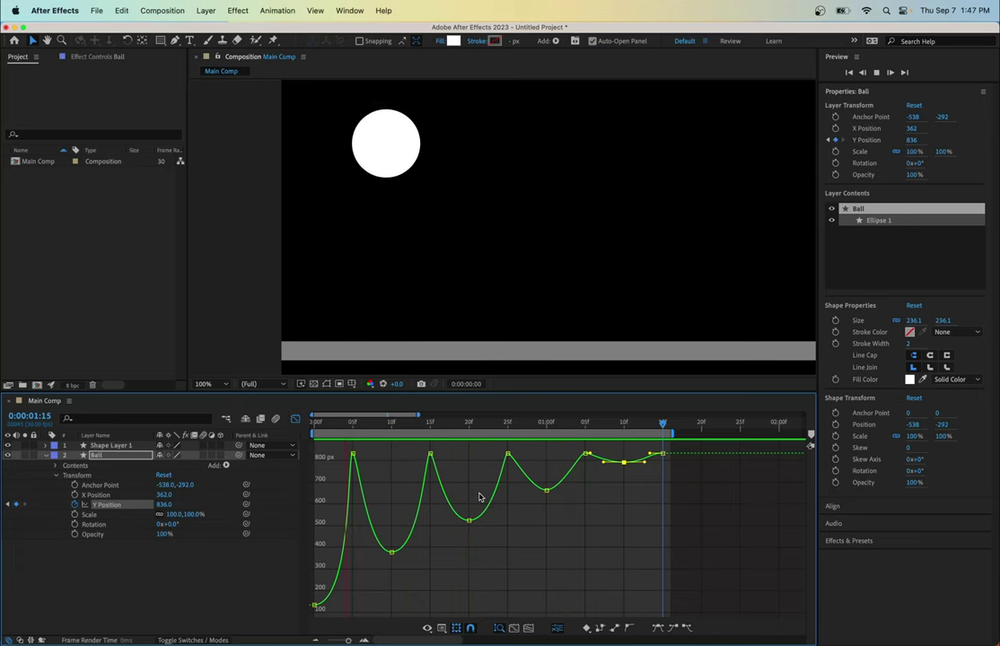
Stop the preview and switch the timeline from the Graph Editor to layer bars
click(295, 420)
click(296, 420)
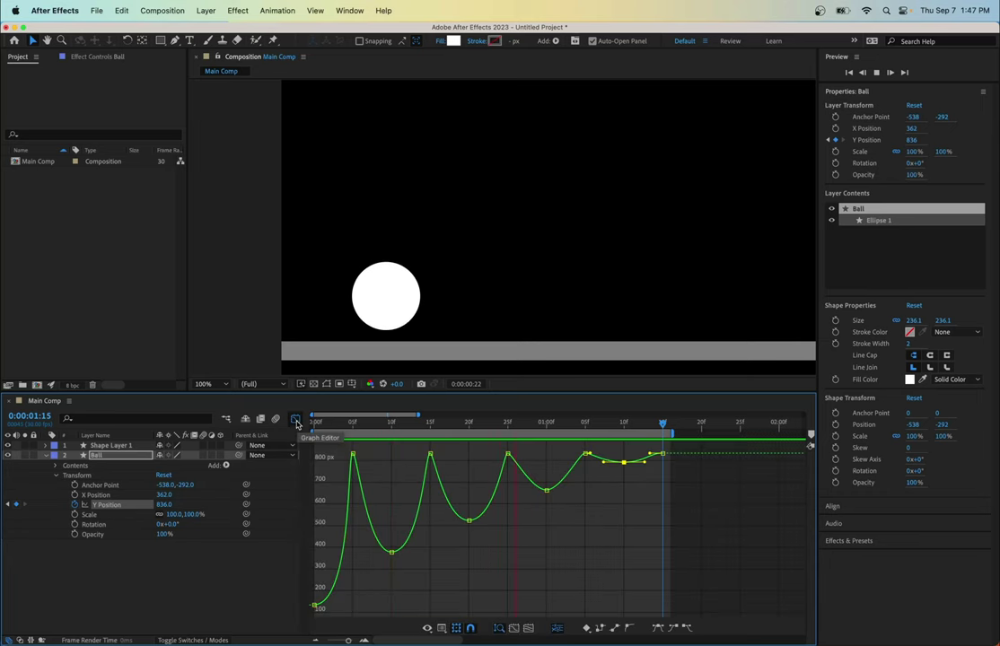
click(296, 421)
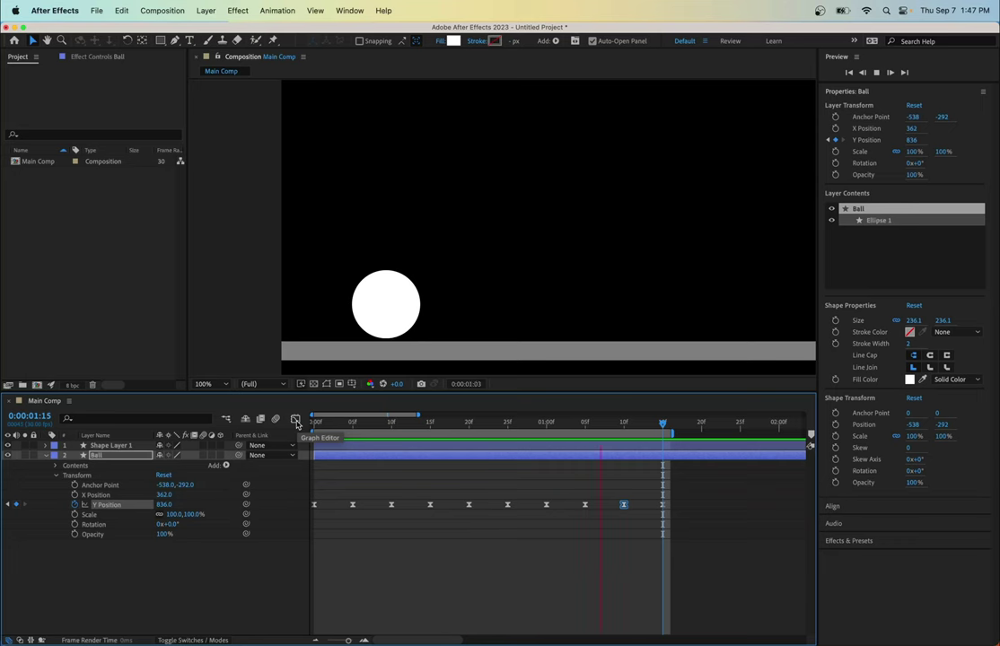
click(296, 421)
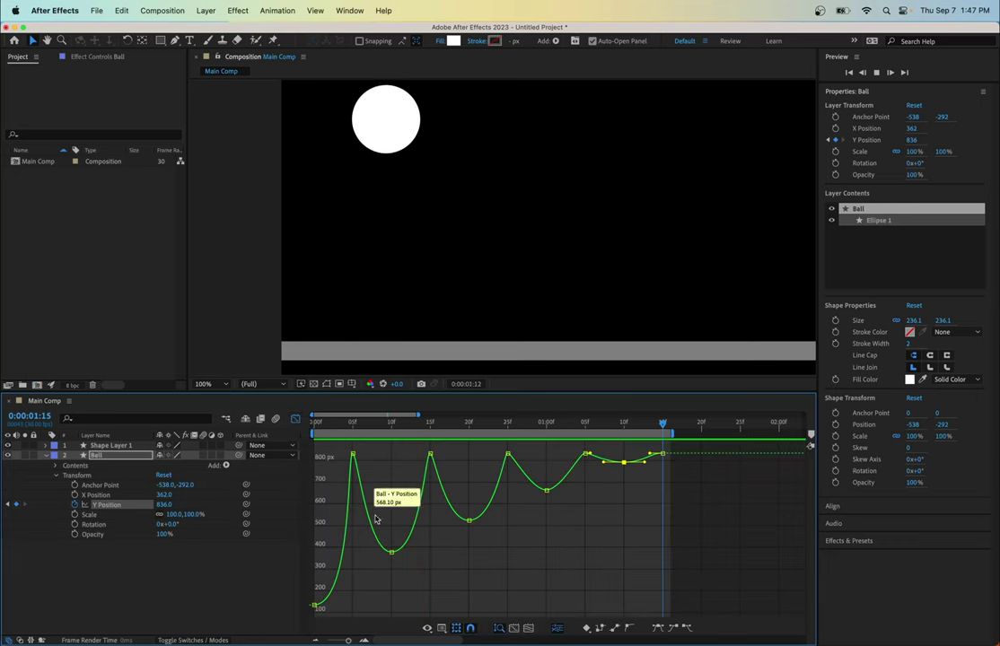
key(space)
click(296, 420)
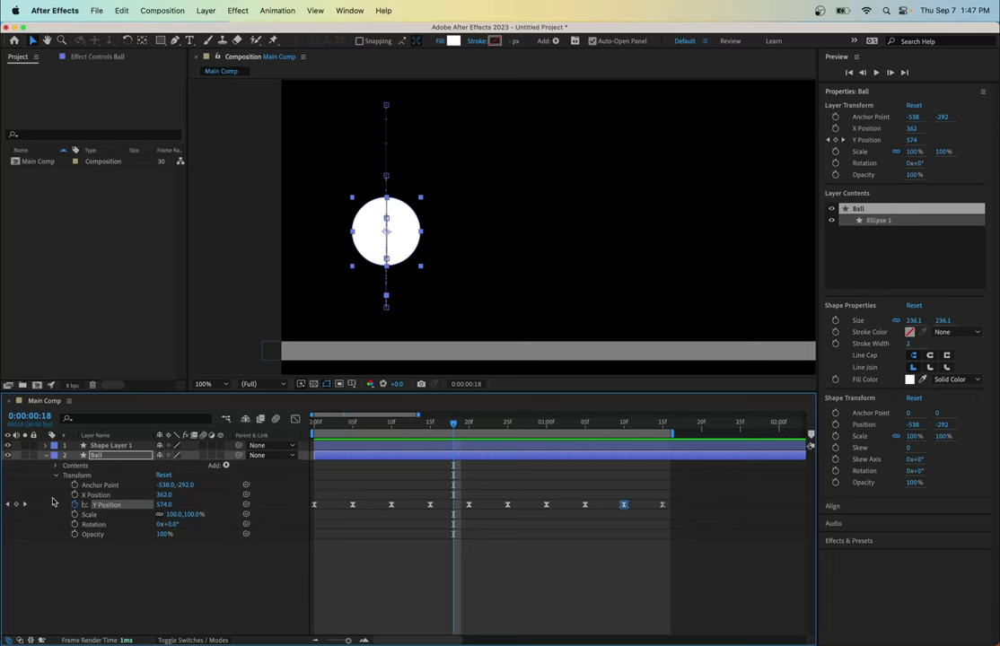
Collapse the Ball layer's properties, deselect it, and fit the composition in the viewer
click(45, 456)
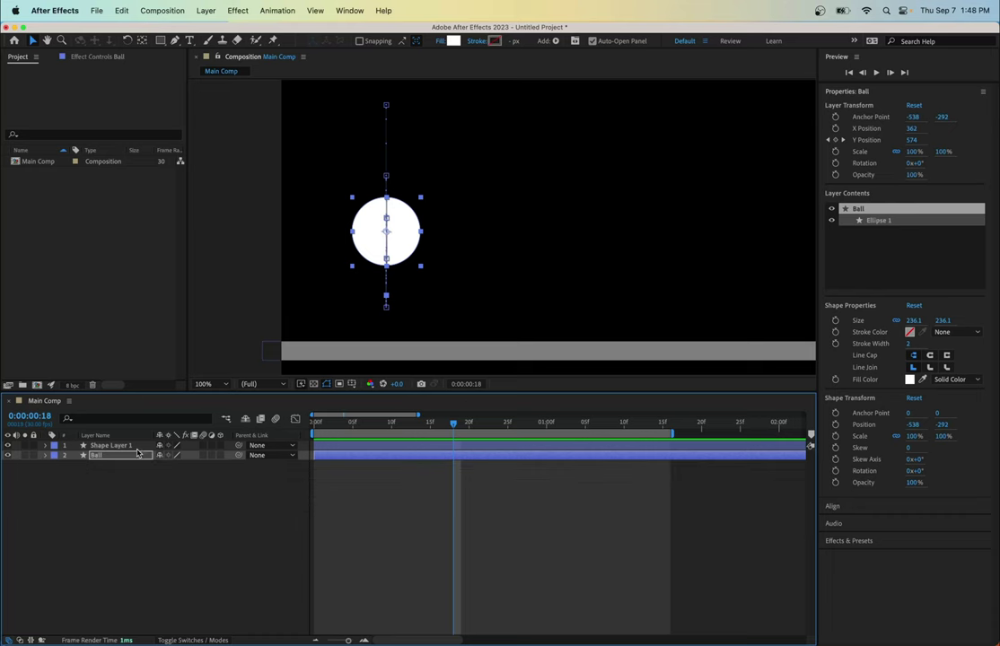
click(462, 296)
key(comma)
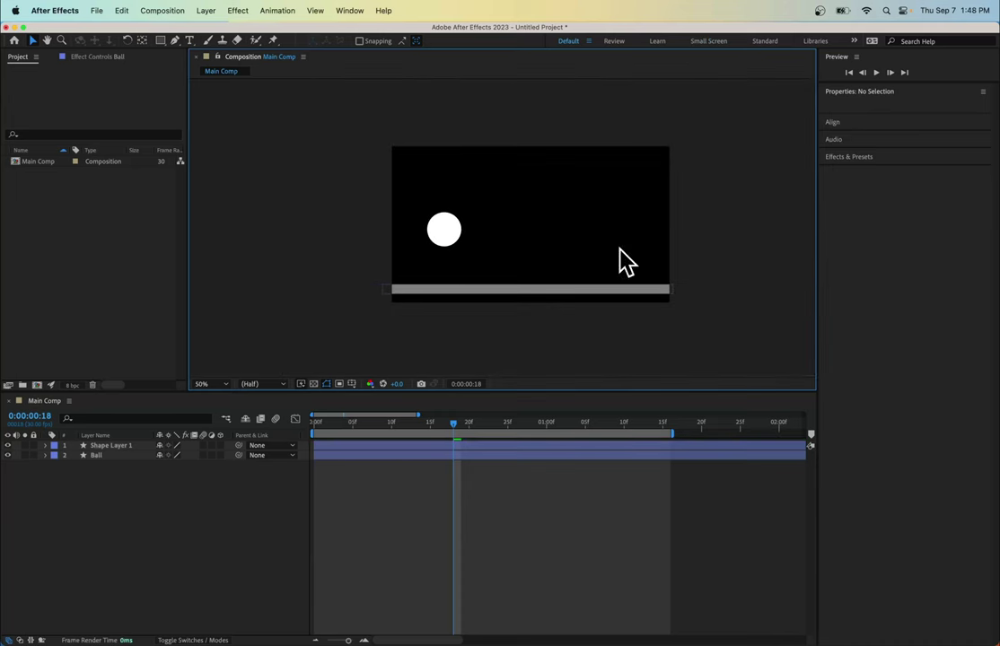
Rename Shape Layer 1 to 'floor'
key(space)
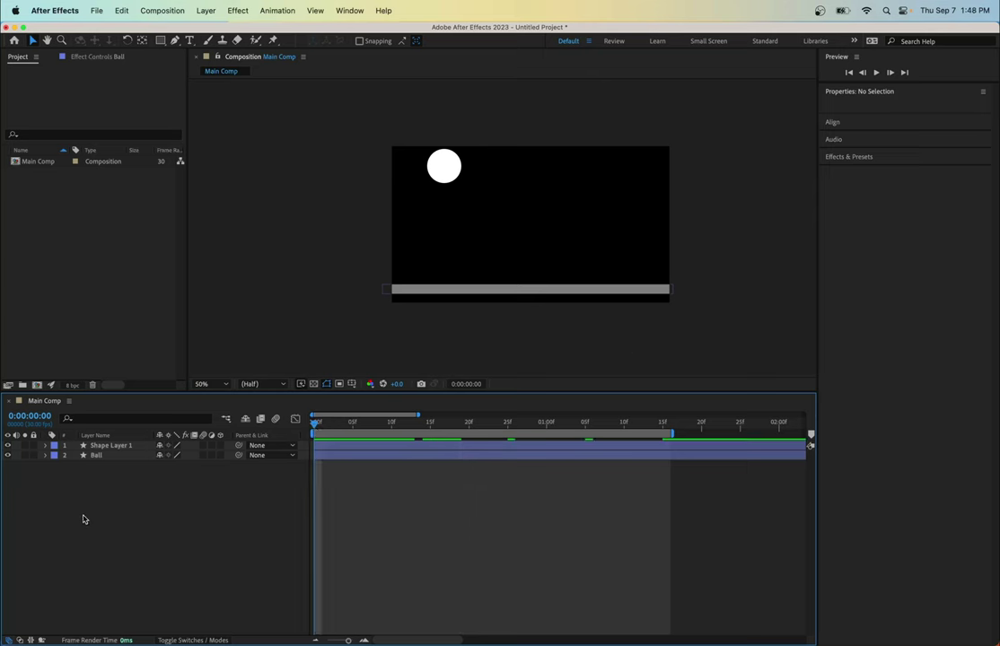
click(113, 447)
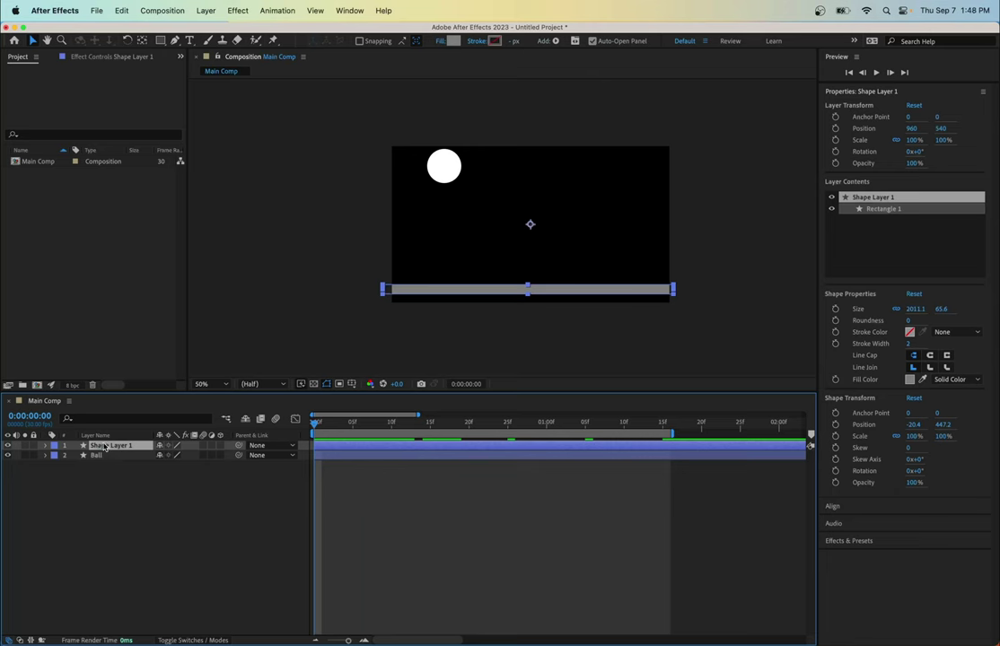
key(Return)
text(floor)
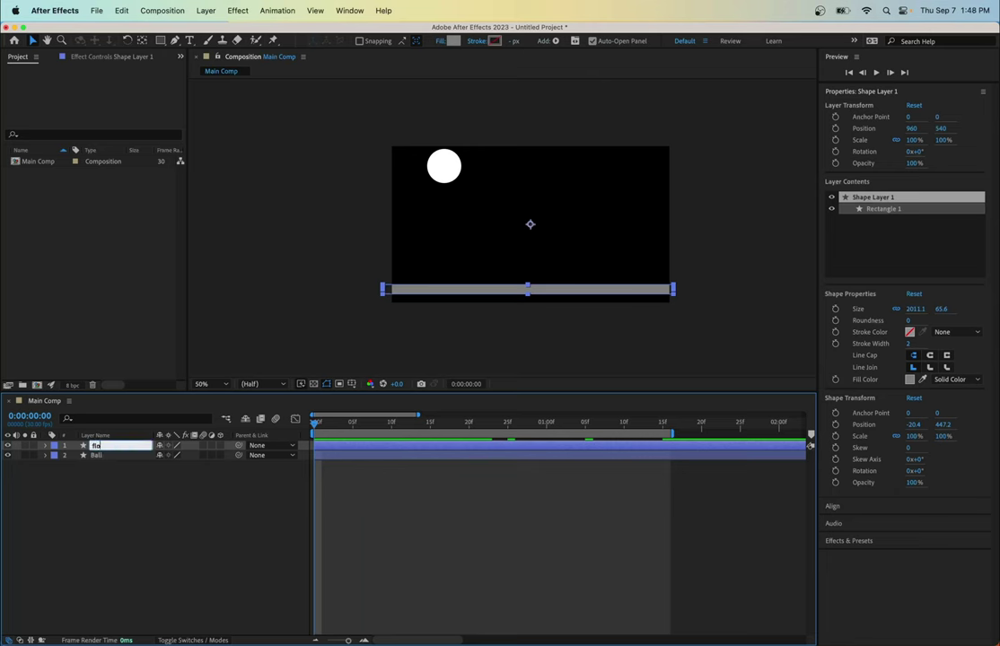
key(Return)
Move the floor layer below Ball, lock it, and select the Ball layer
drag(121, 448, 123, 468)
click(110, 506)
click(99, 456)
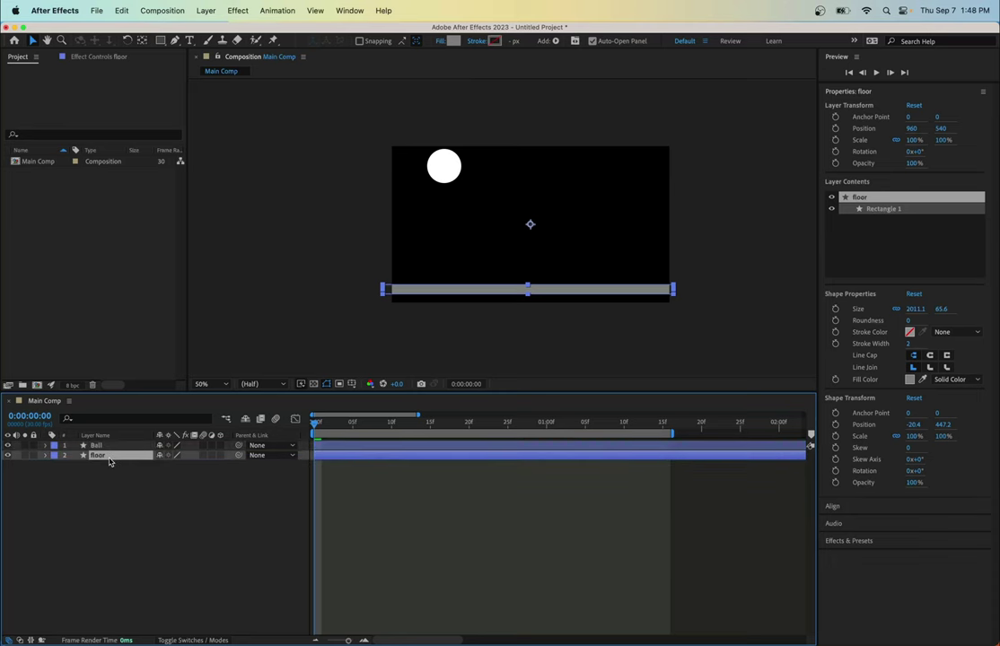
click(33, 455)
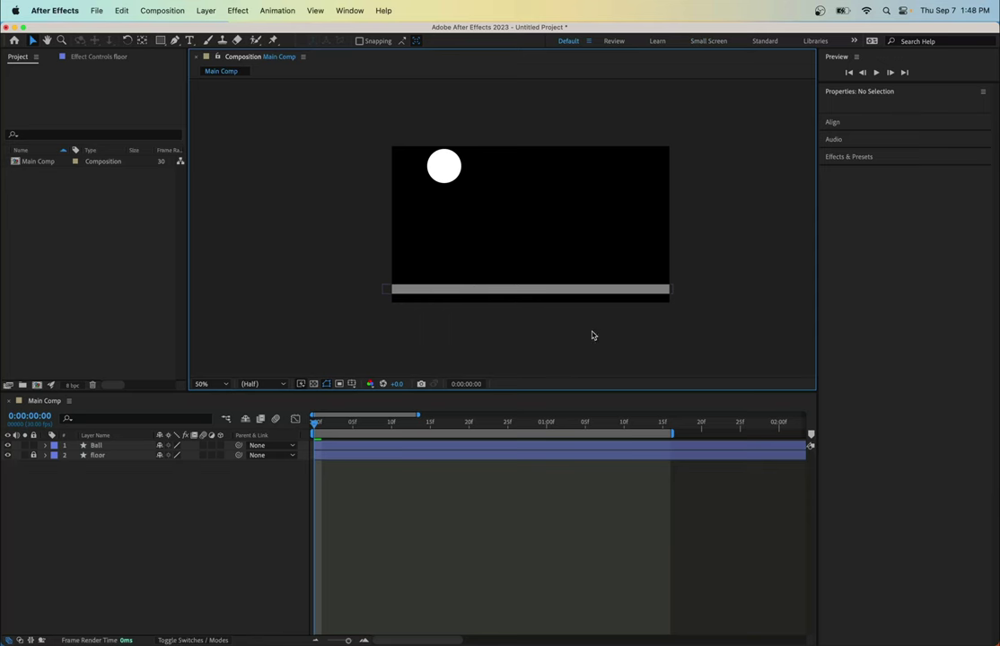
drag(511, 335, 346, 261)
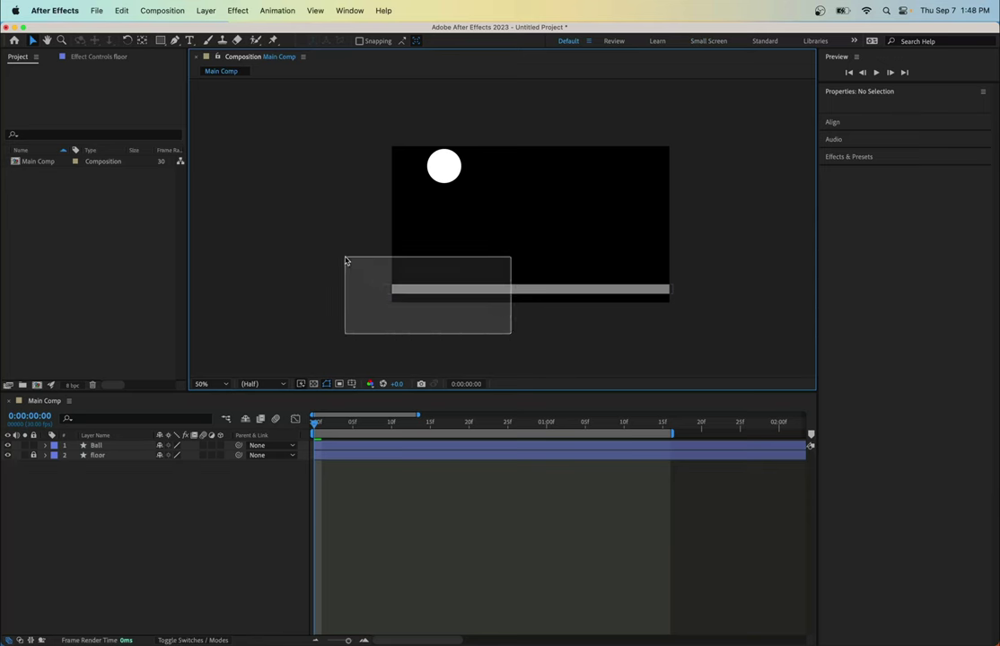
click(119, 445)
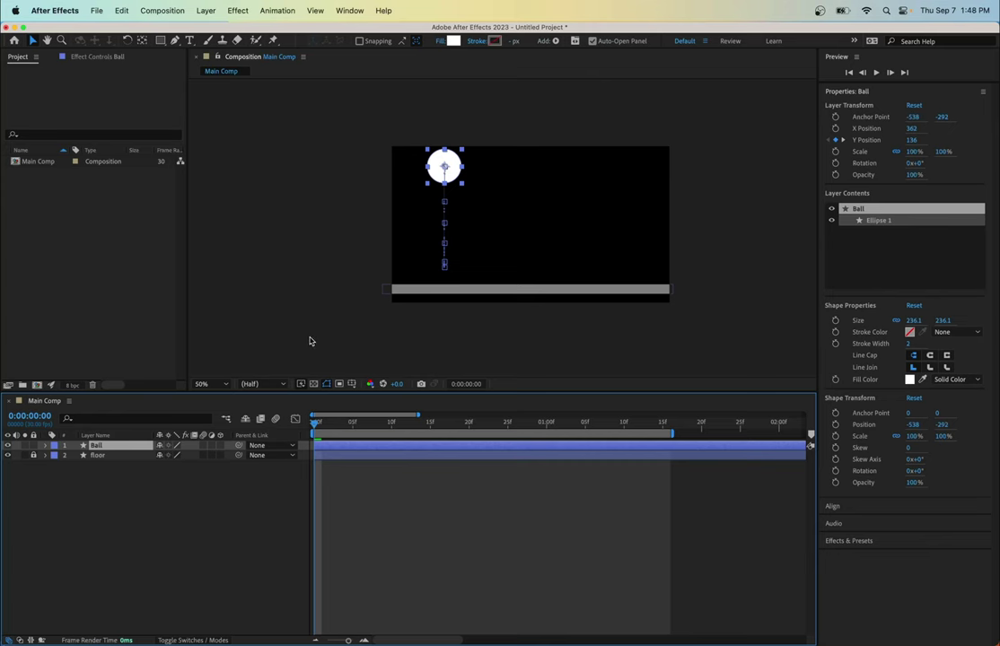
Duplicate the Ball layer with Cmd+D, creating Ball 2 at the top of the stack
click(96, 558)
click(106, 447)
key(super+d)
click(105, 500)
click(101, 446)
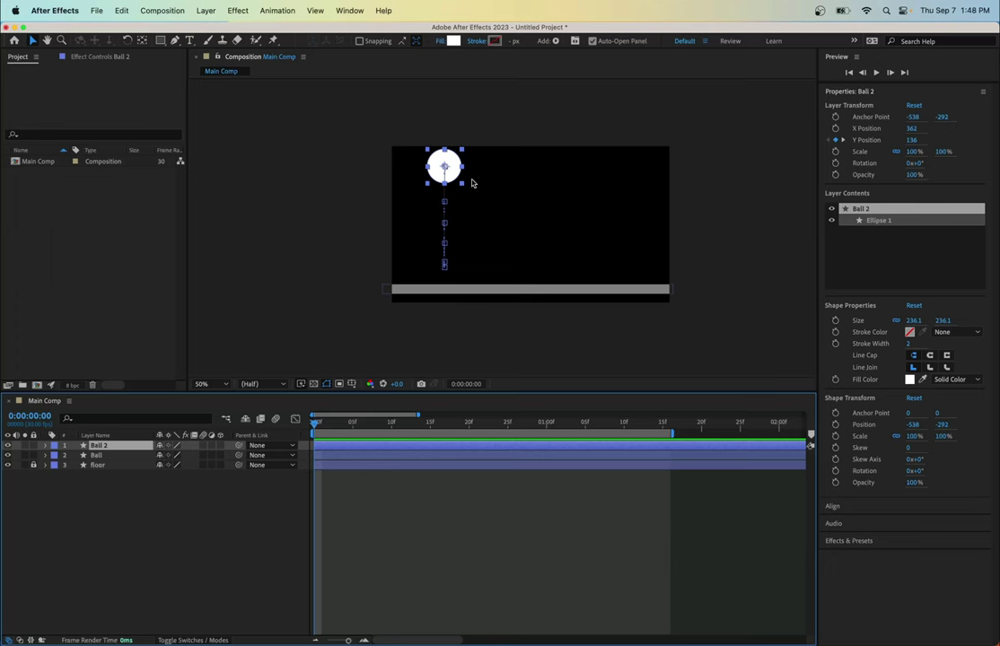
Undo a trial move of Ball 2 and expand its Transform properties
drag(456, 177, 534, 179)
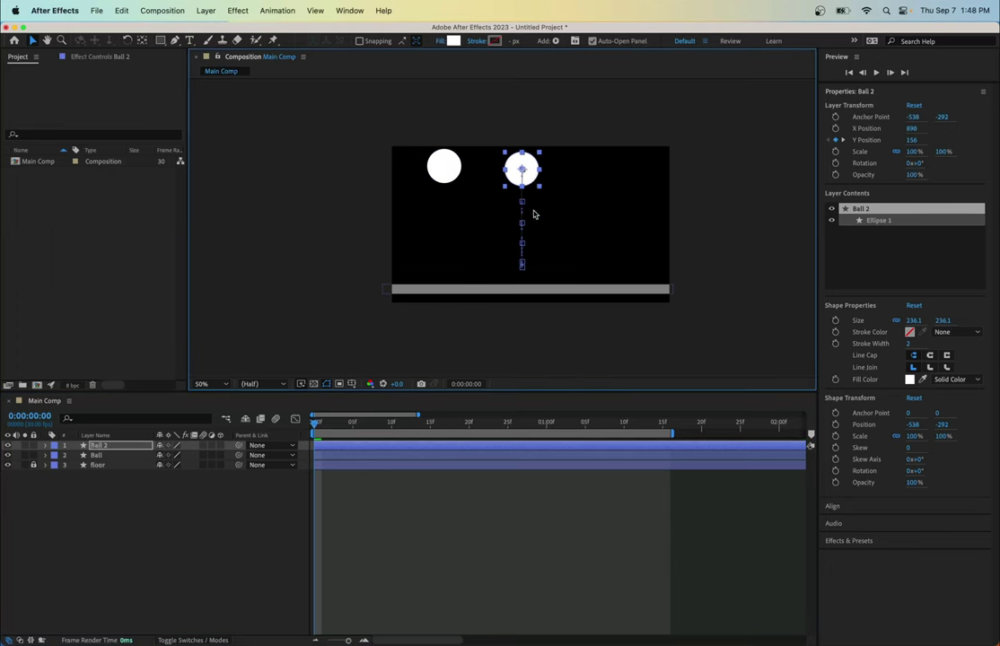
key(super+z)
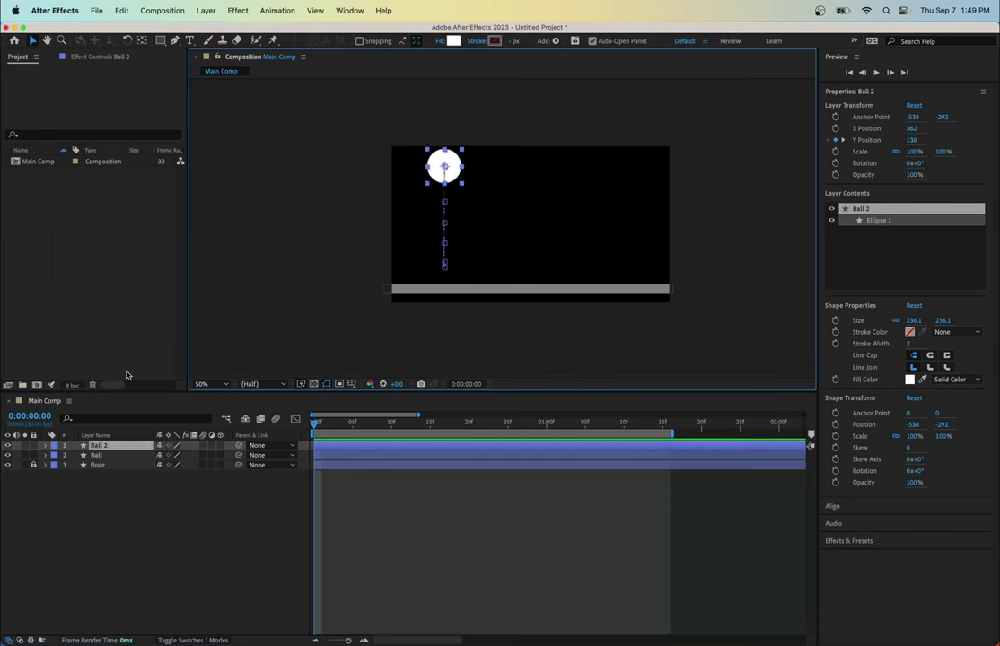
click(44, 446)
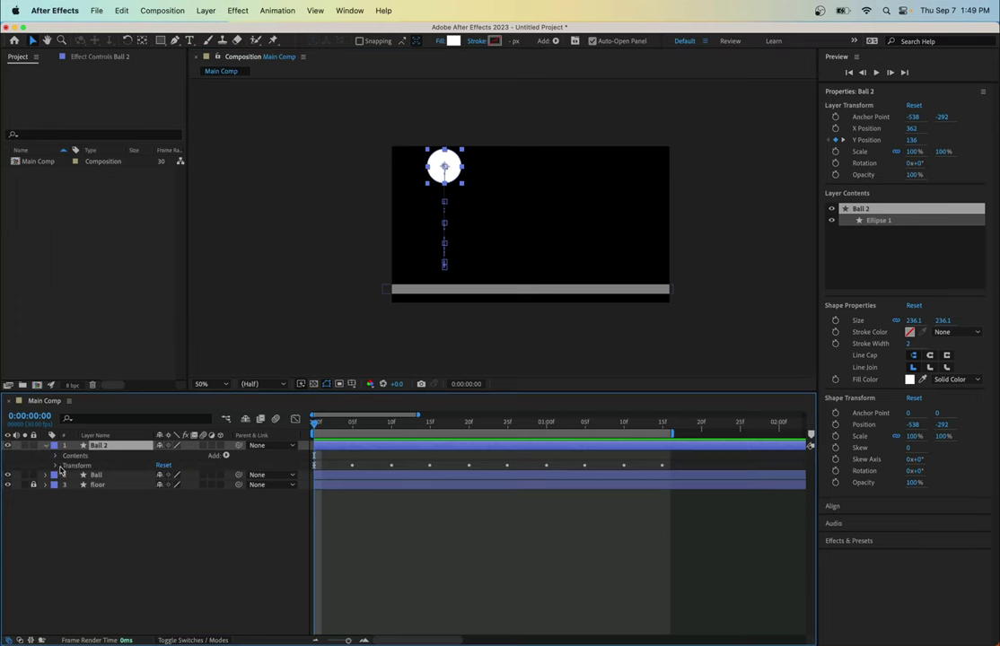
click(55, 466)
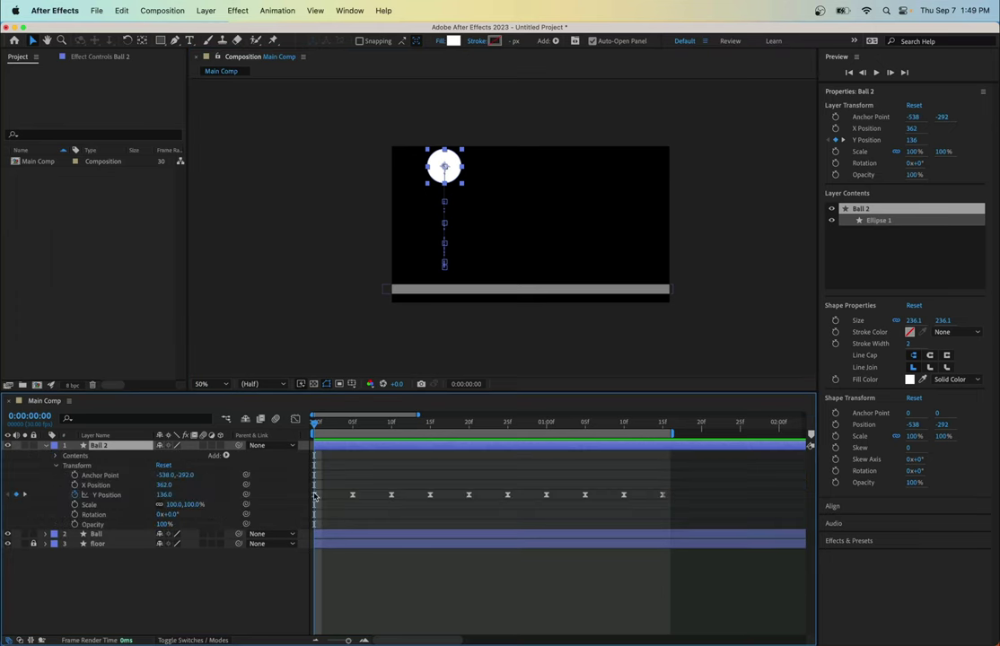
Try shifting Ball 2 right at frame 3, undoing the move and added keyframe
click(337, 431)
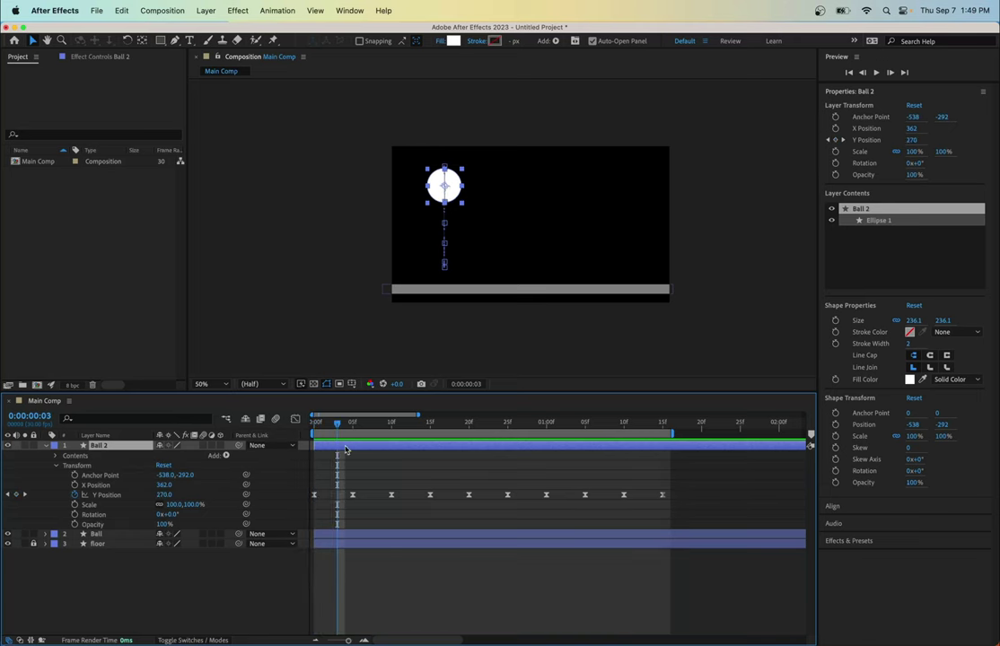
click(349, 309)
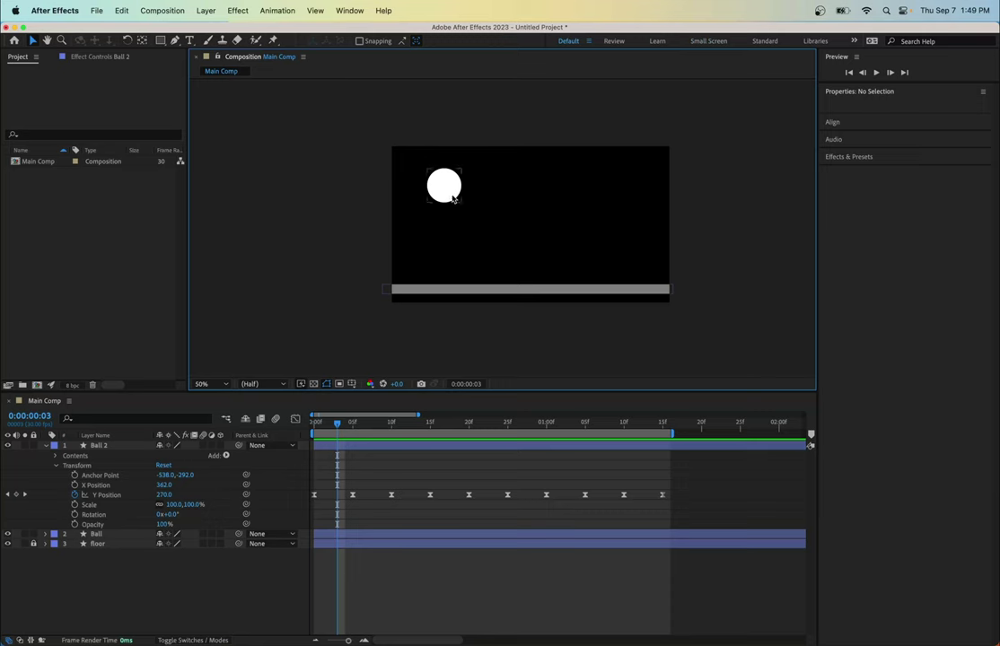
click(453, 196)
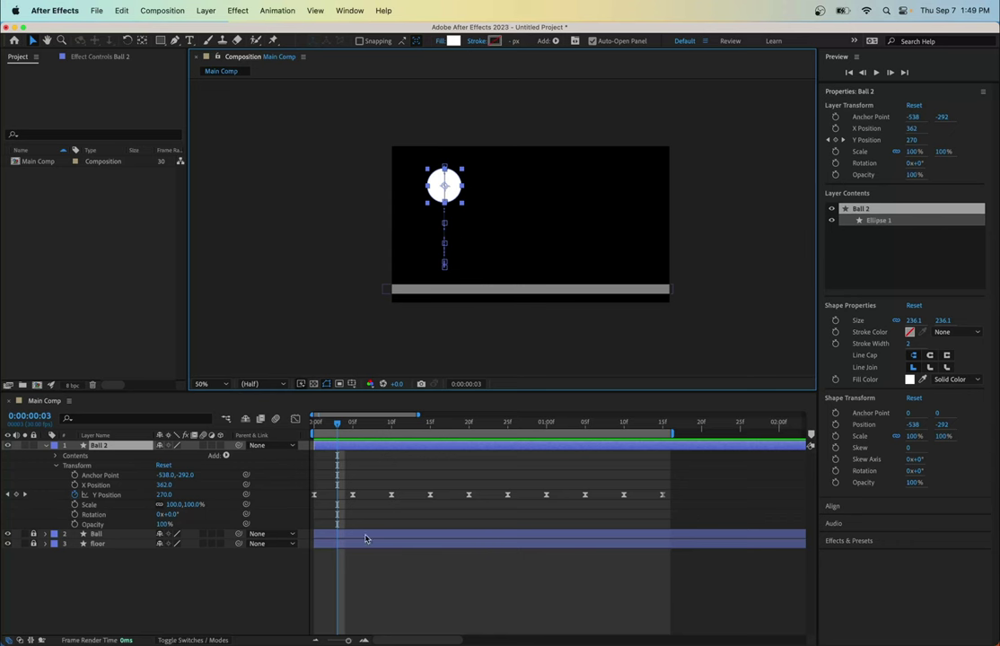
drag(452, 192, 540, 191)
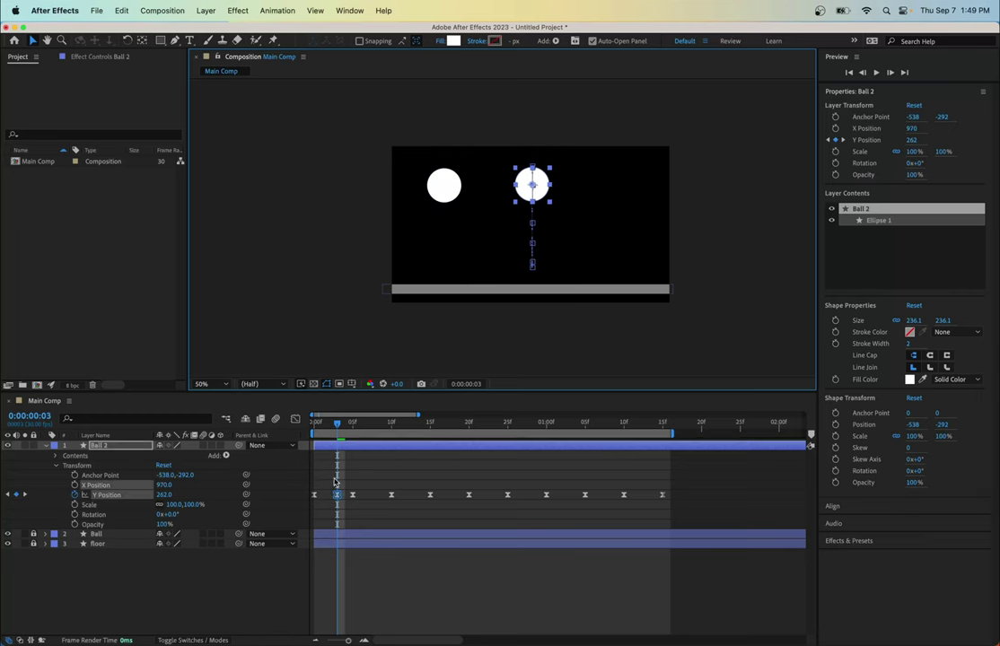
click(337, 494)
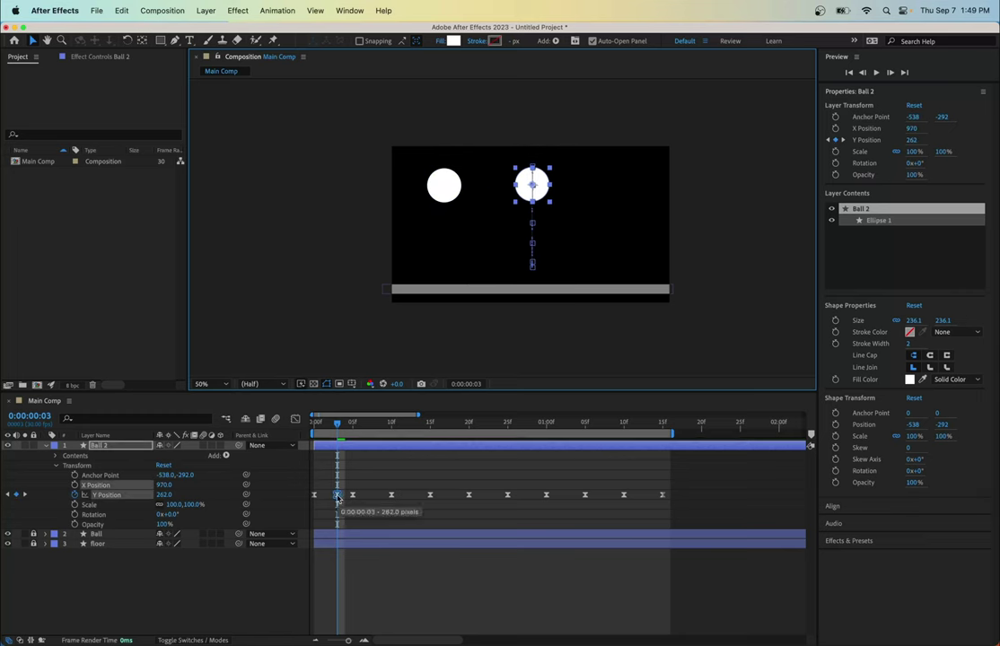
key(super+z)
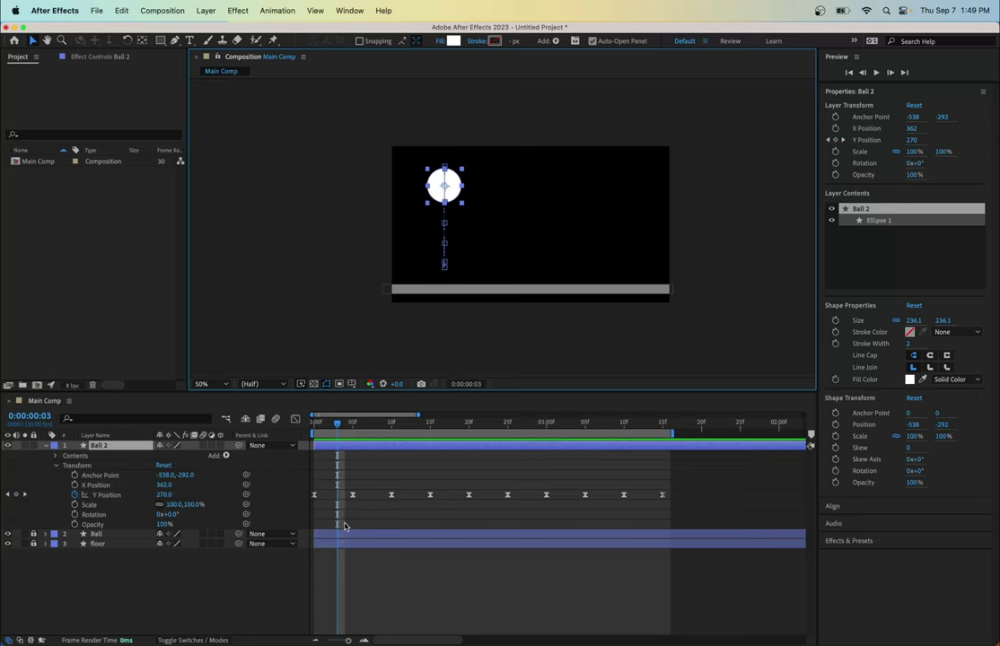
click(110, 496)
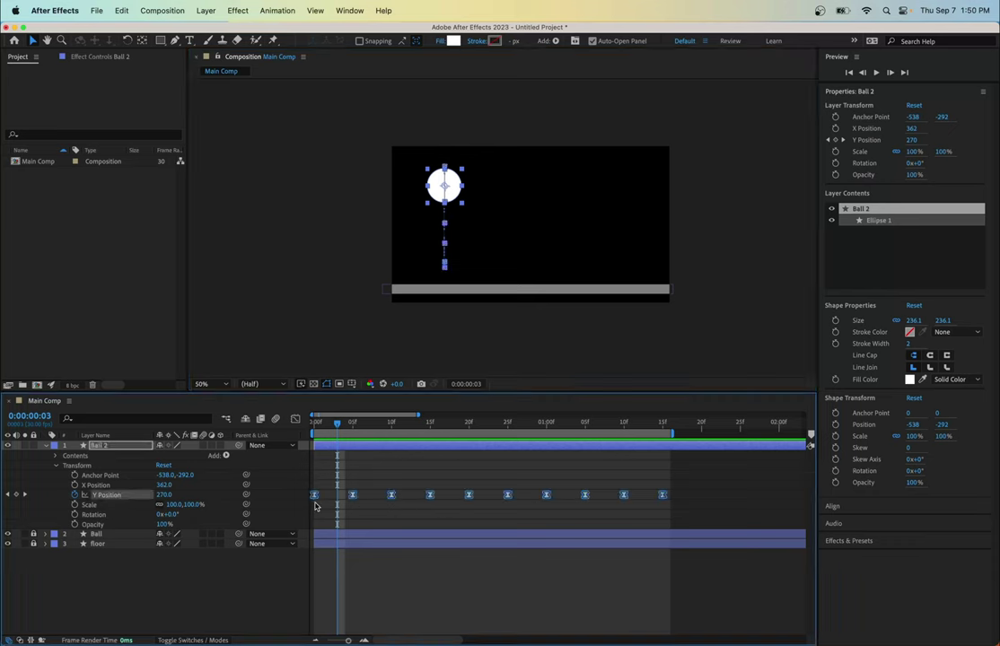
drag(454, 191, 604, 188)
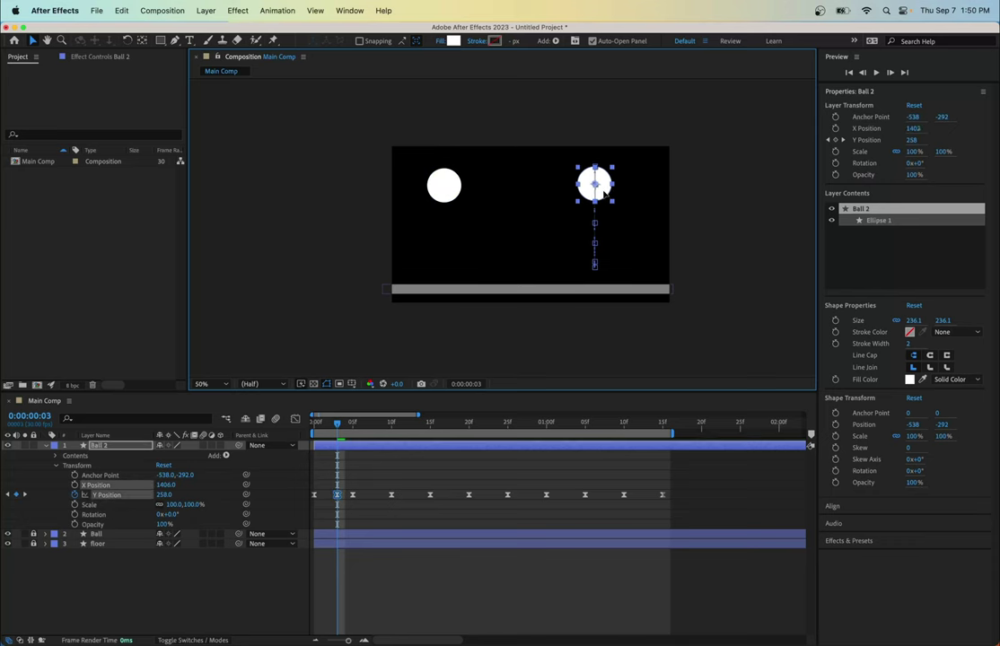
key(super+z)
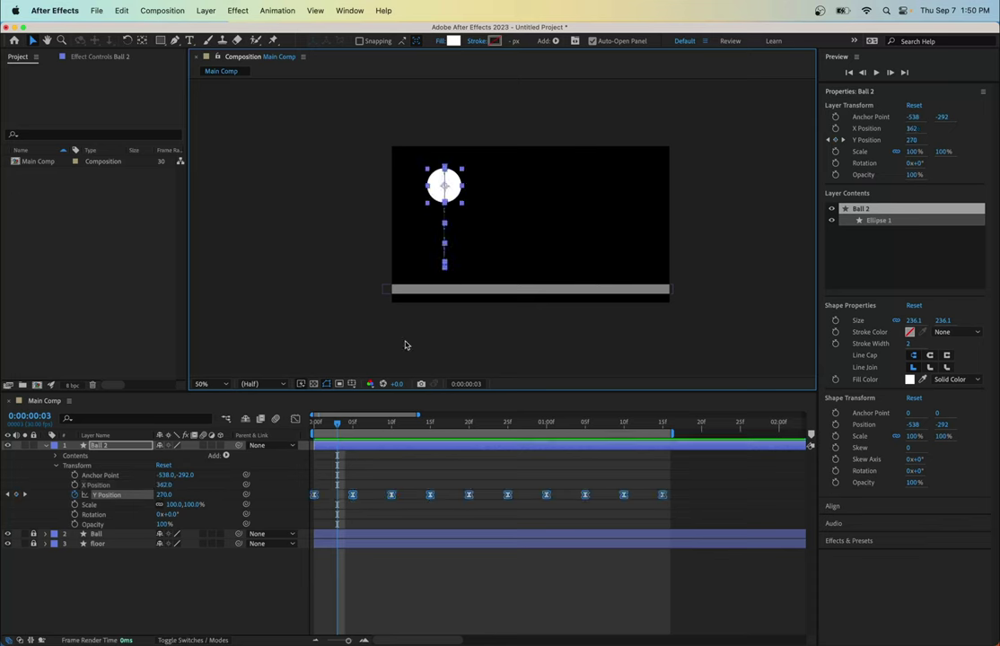
At frame 5, move Ball 2 right until X Position reads 1594
drag(338, 424, 315, 423)
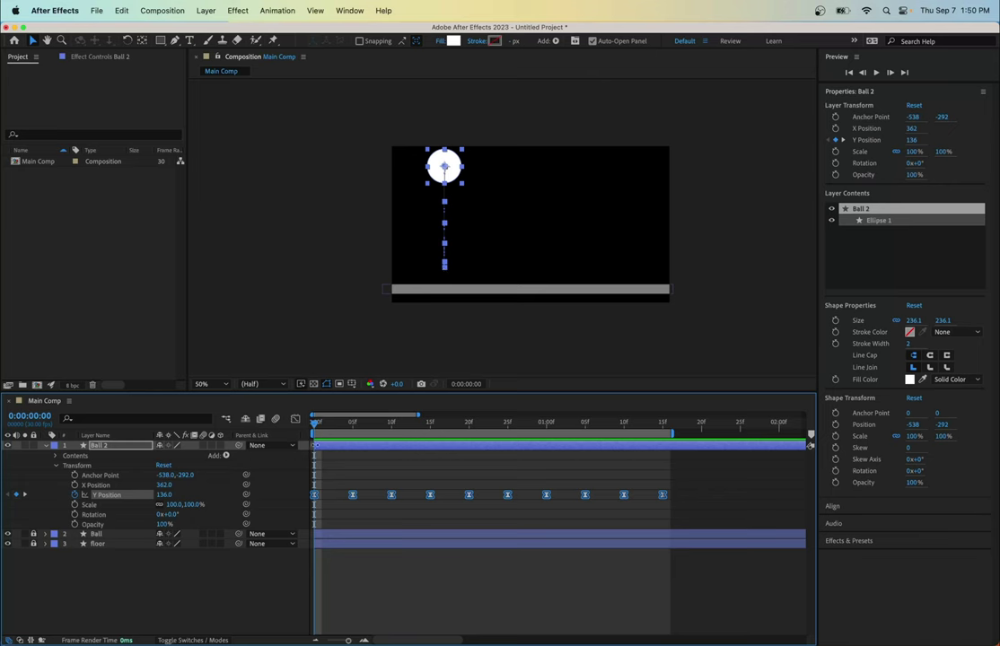
drag(316, 429, 329, 425)
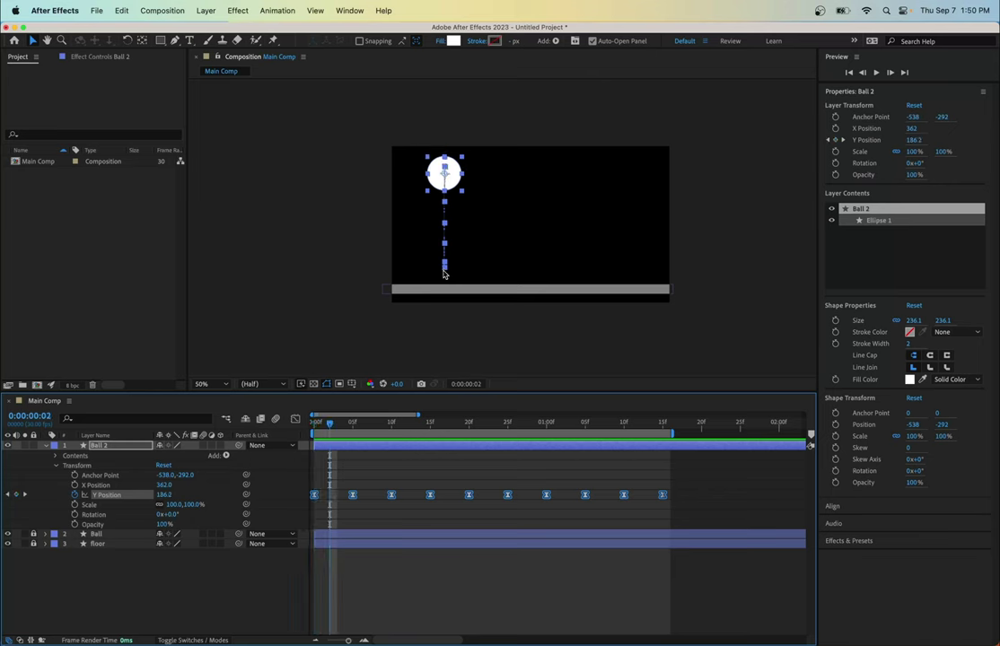
drag(444, 272, 602, 272)
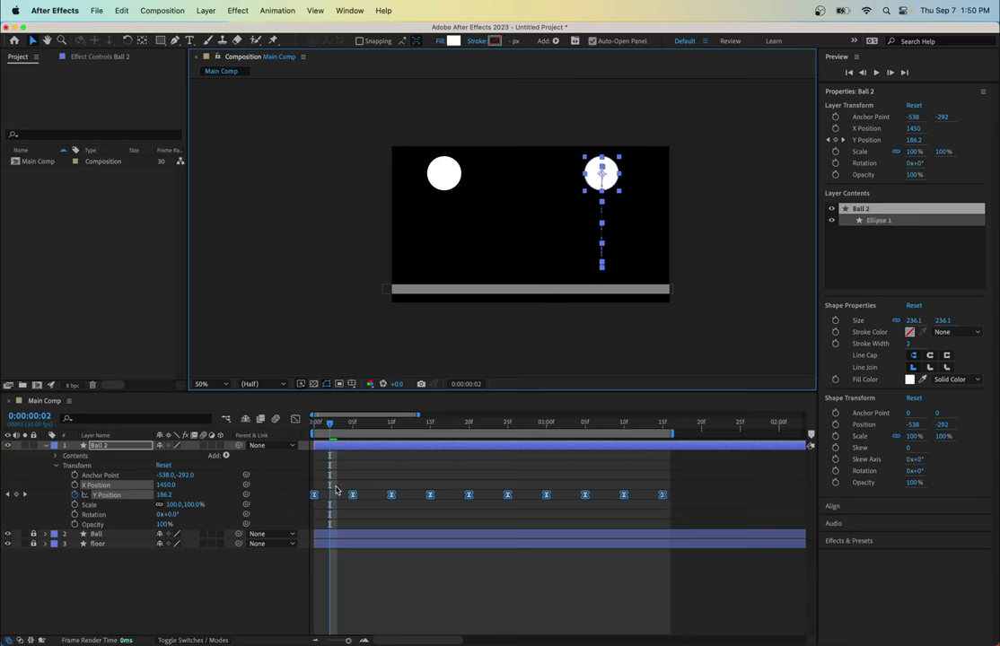
key(super+z)
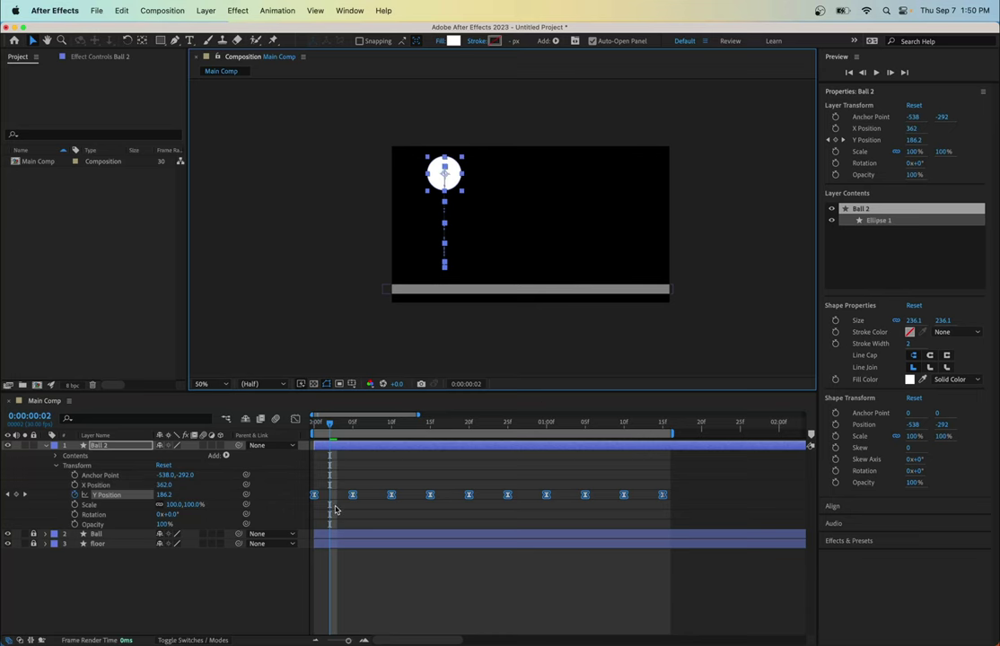
drag(327, 429, 352, 429)
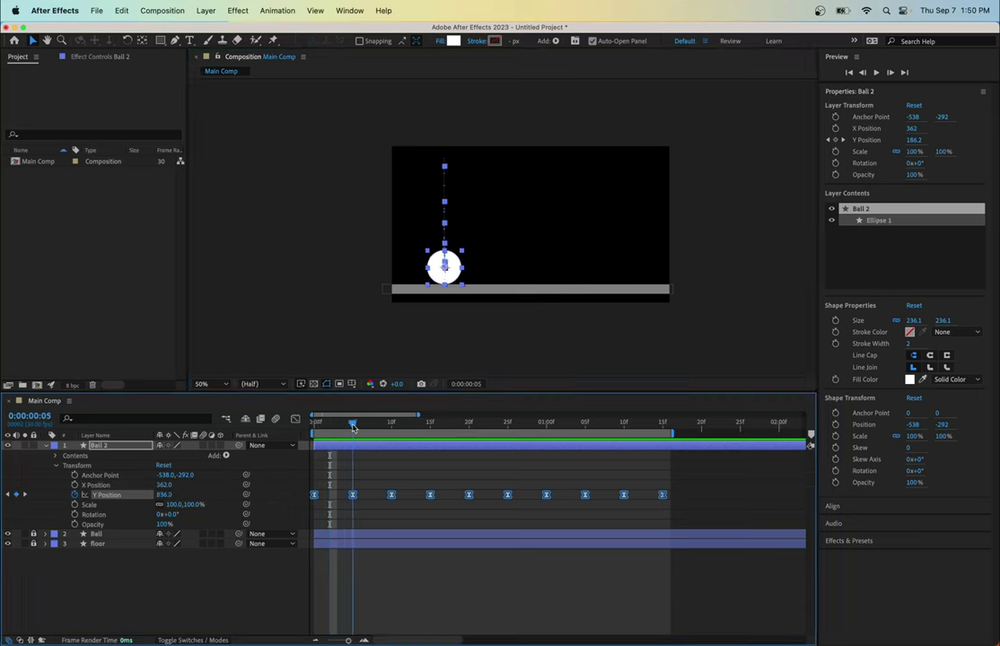
drag(446, 272, 603, 280)
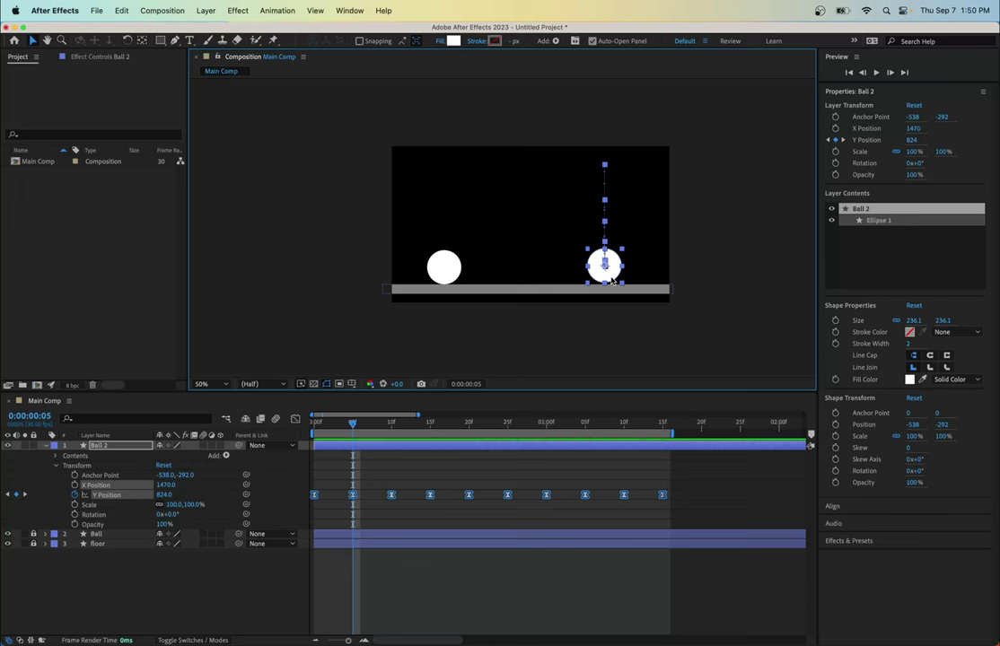
drag(611, 281, 633, 283)
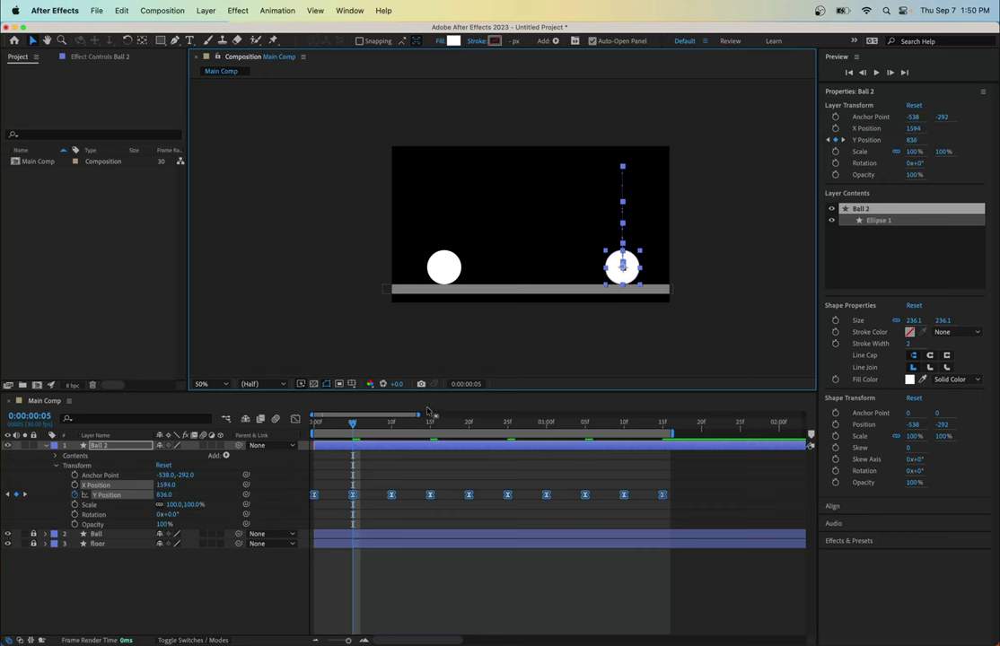
drag(356, 429, 313, 429)
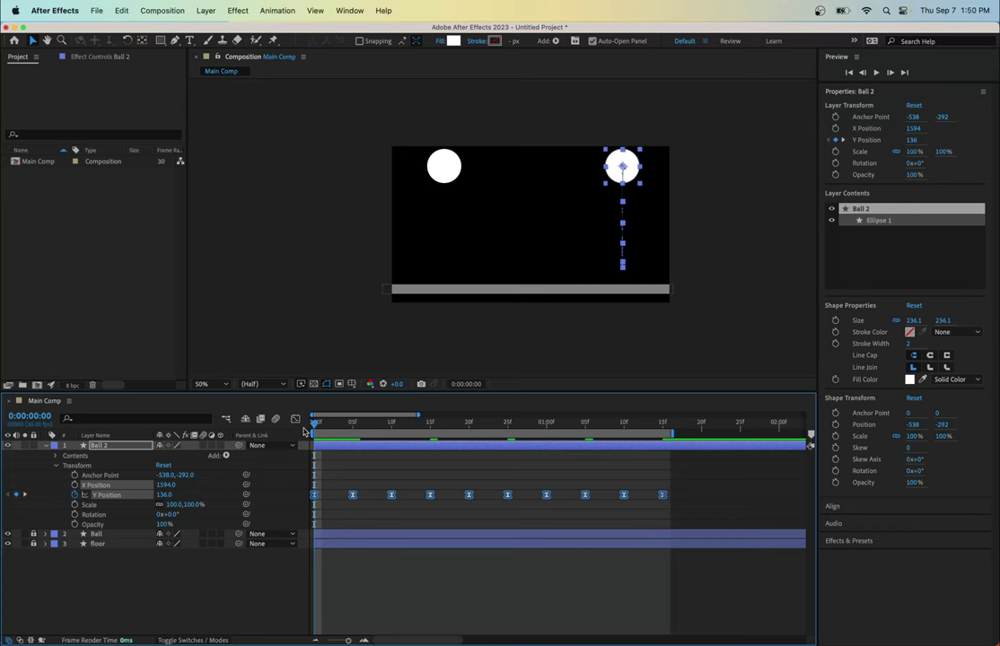
Preview the animation and select all of Ball 2's Y Position keyframes
click(434, 349)
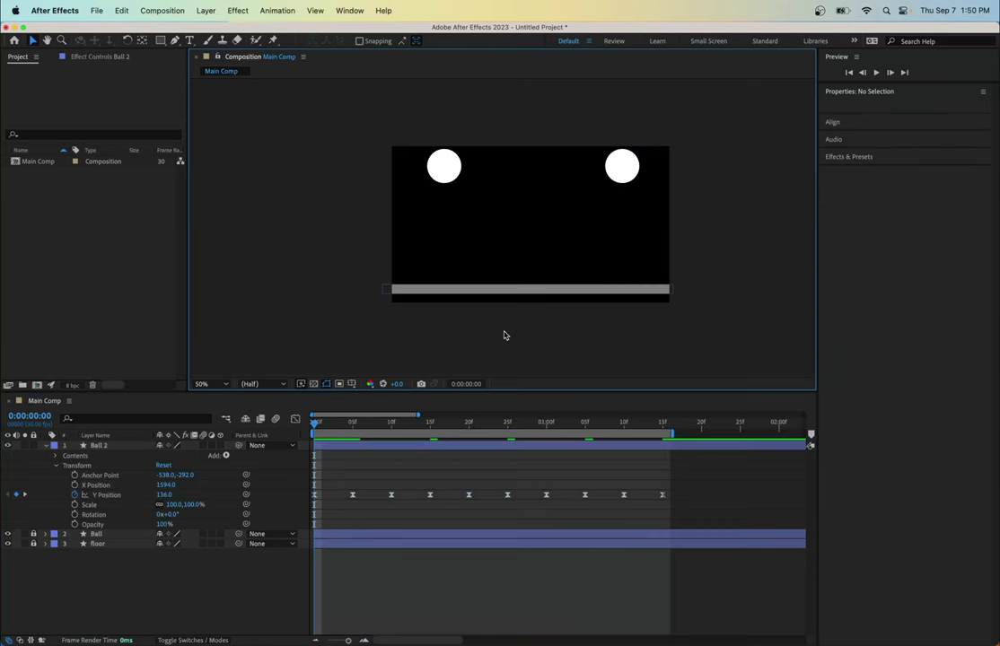
key(space)
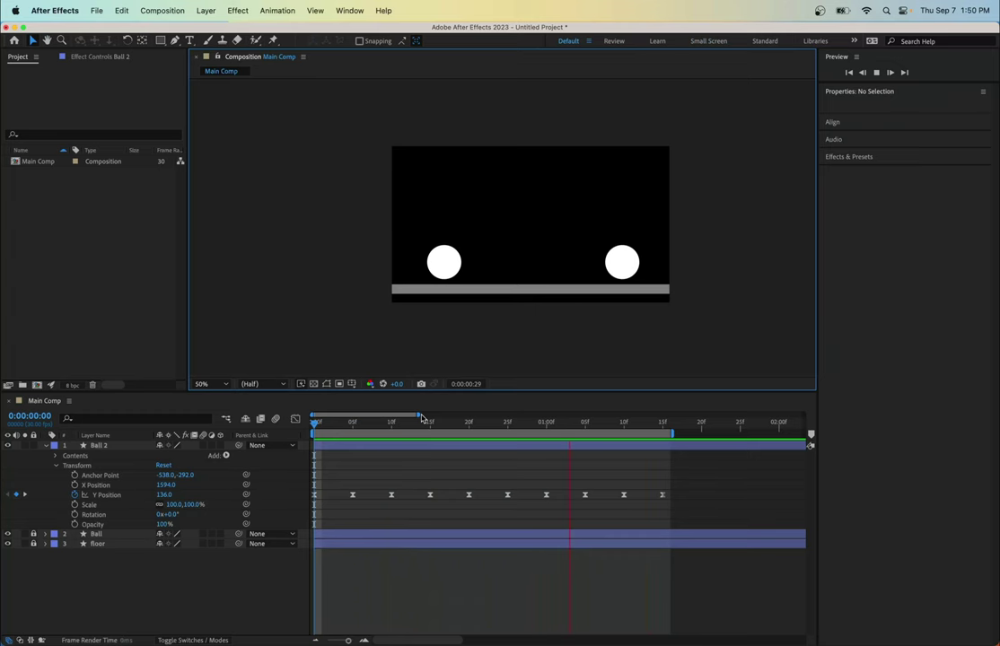
key(space)
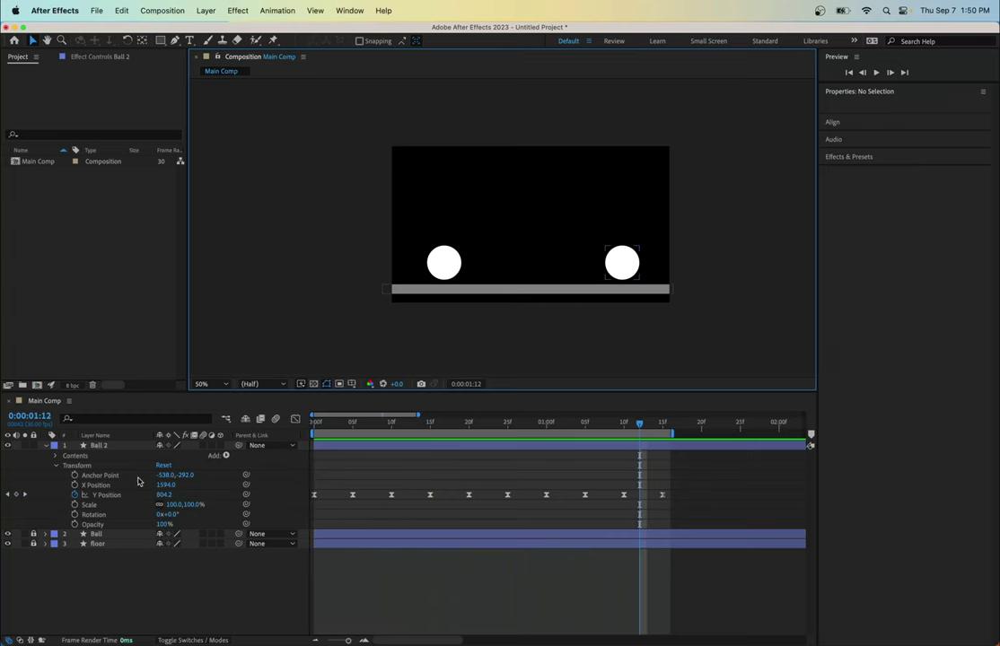
click(97, 445)
drag(697, 492, 302, 498)
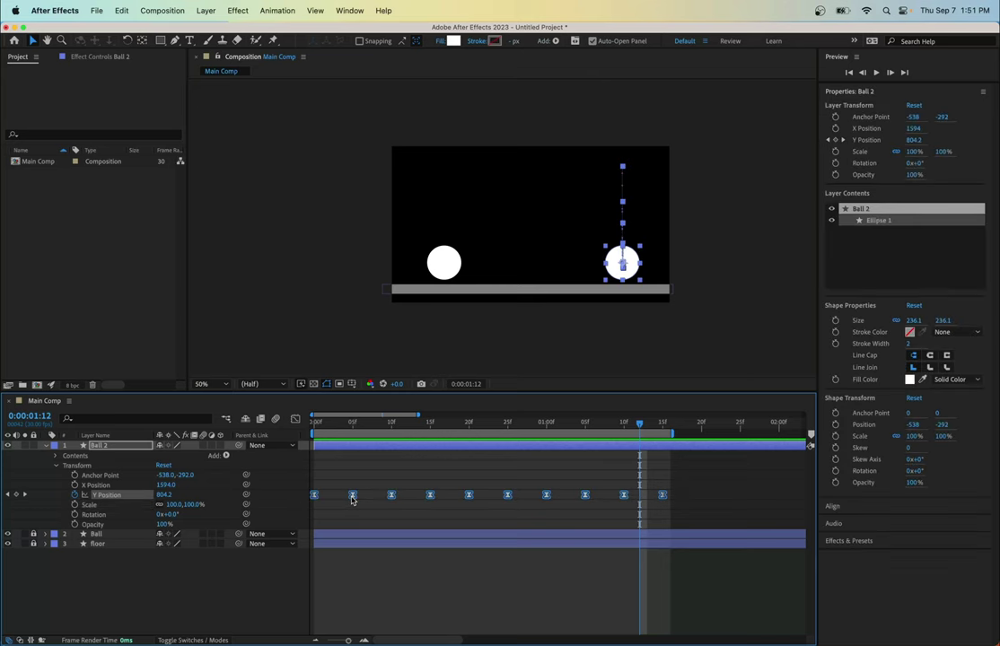
Convert Ball 2's hold keyframes to regular keyframes and view them in the value graph
right_click(351, 496)
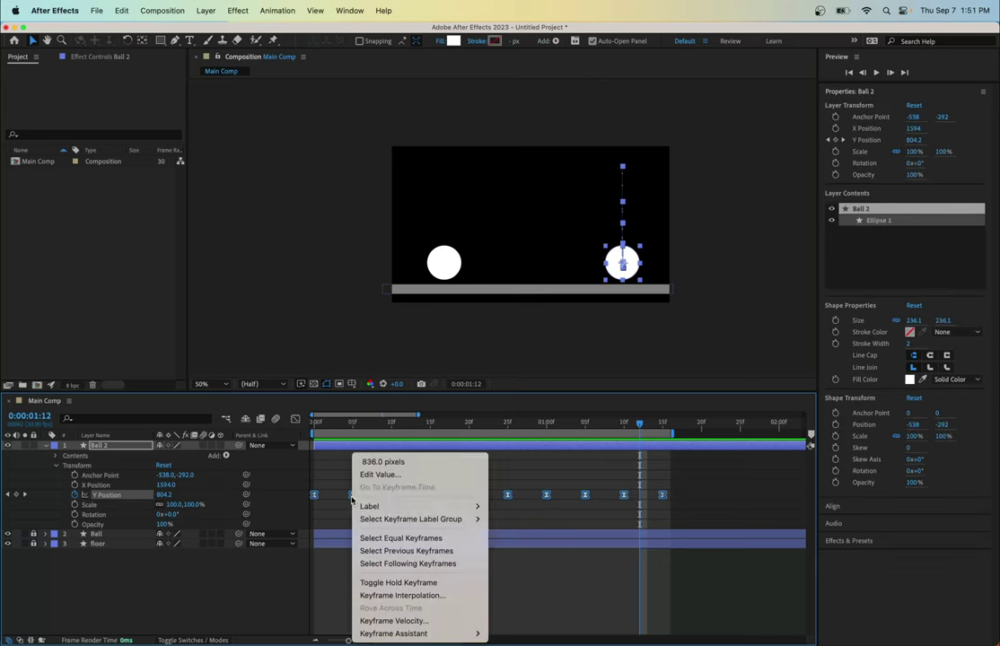
mouse_move(423, 635)
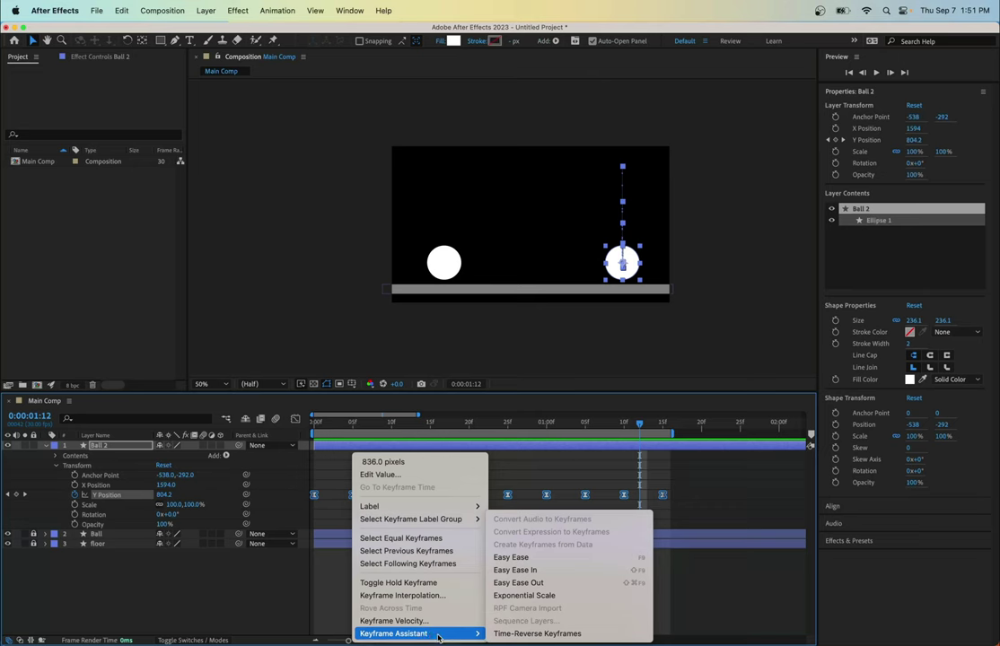
click(436, 586)
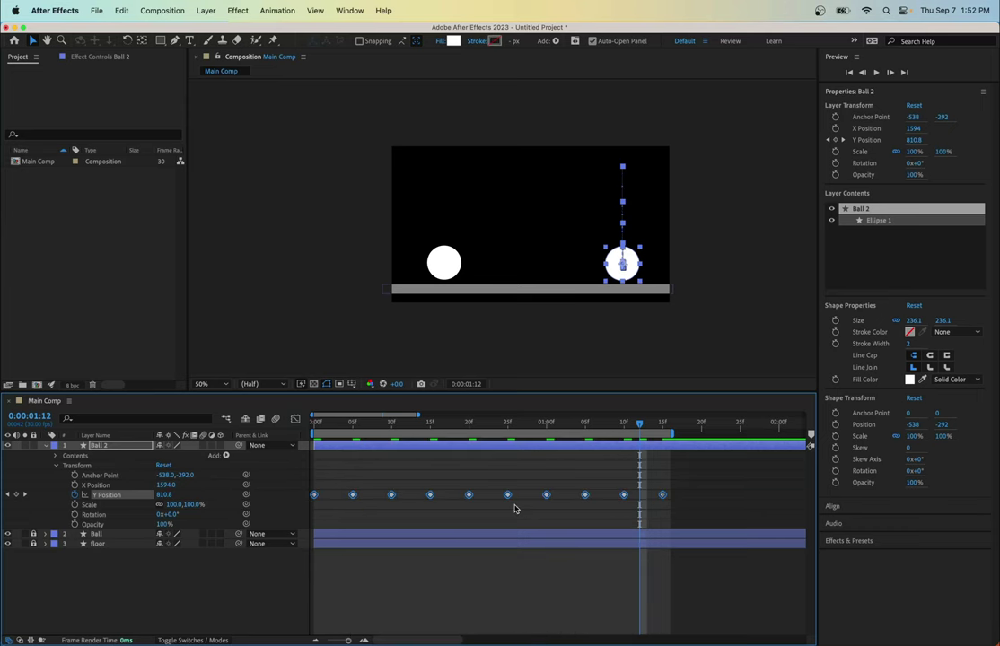
key(super+z)
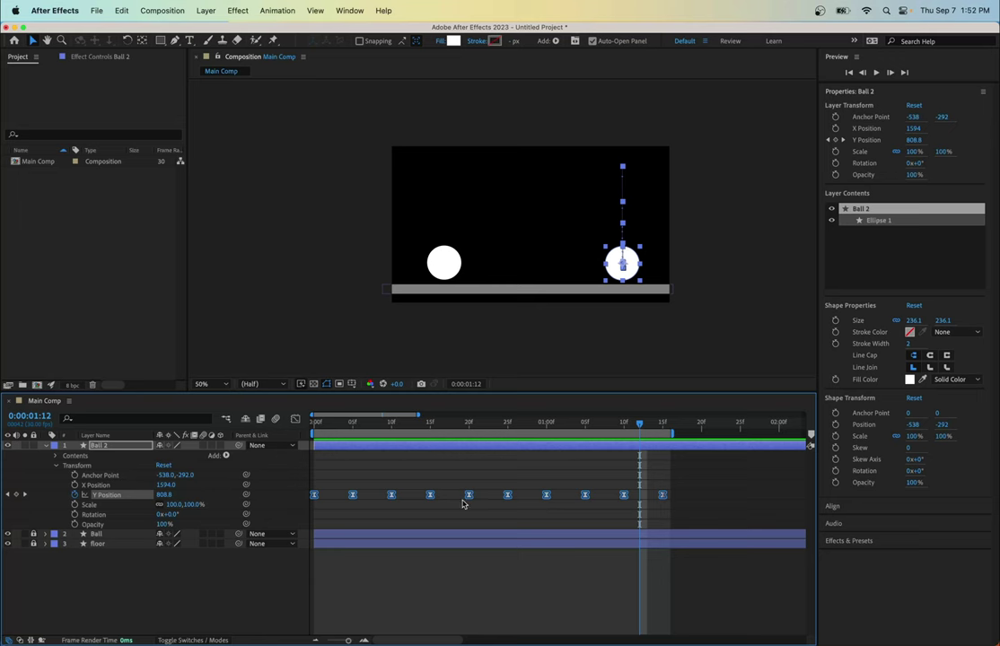
key(super+shift+z)
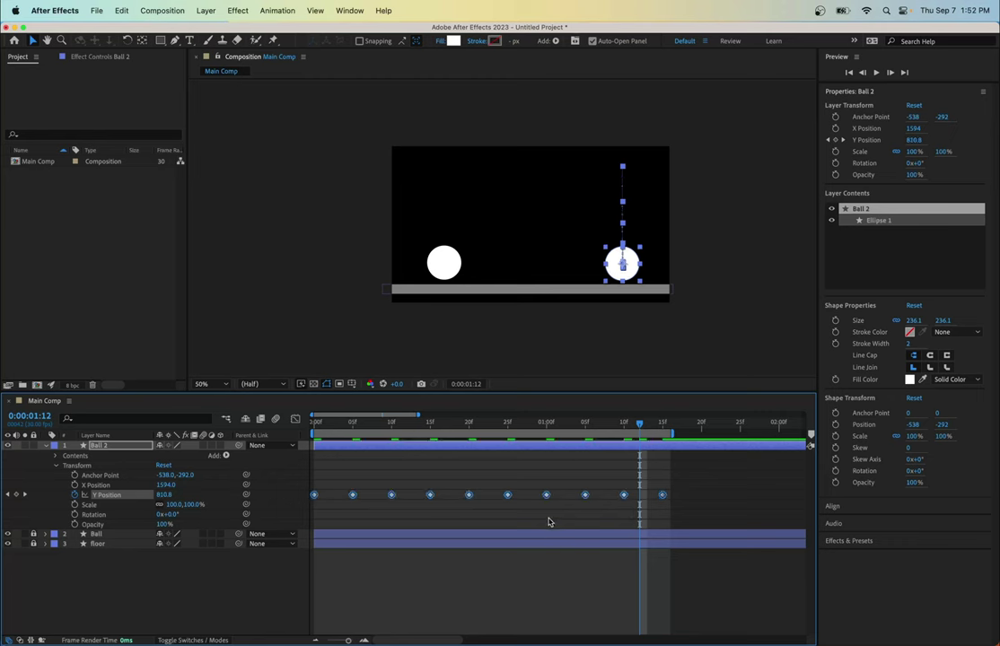
click(296, 419)
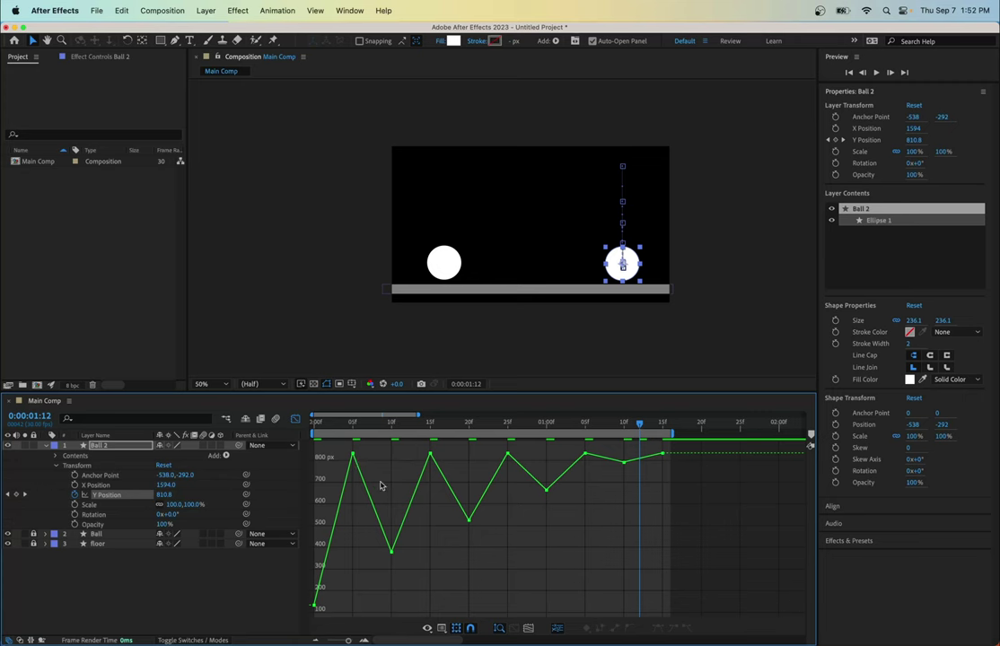
Fit Ball 2's whole Y Position curve into the graph, then undo the last change
key(F2)
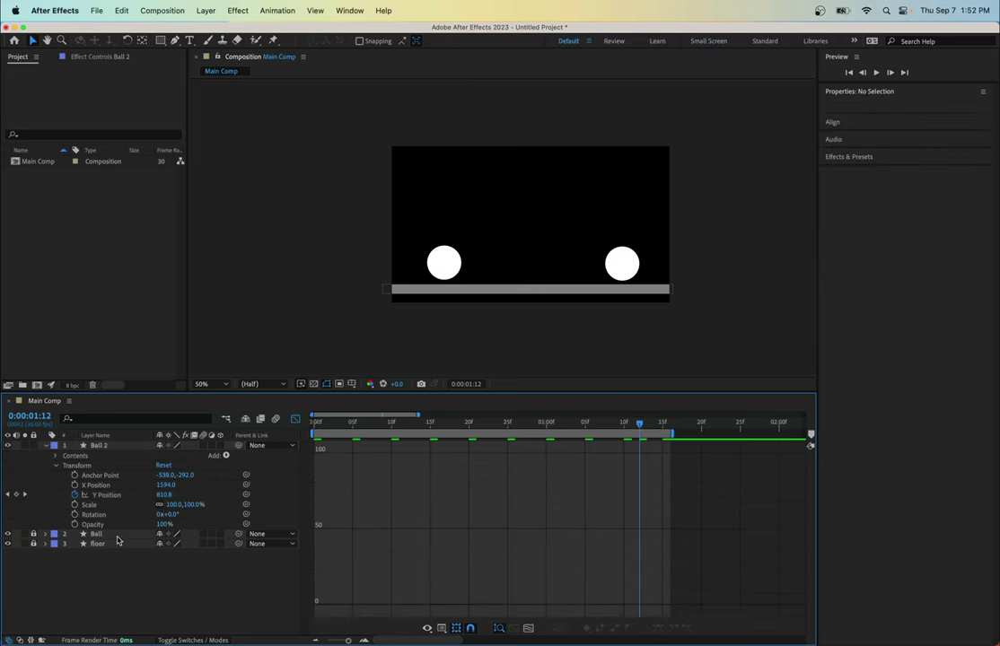
click(296, 419)
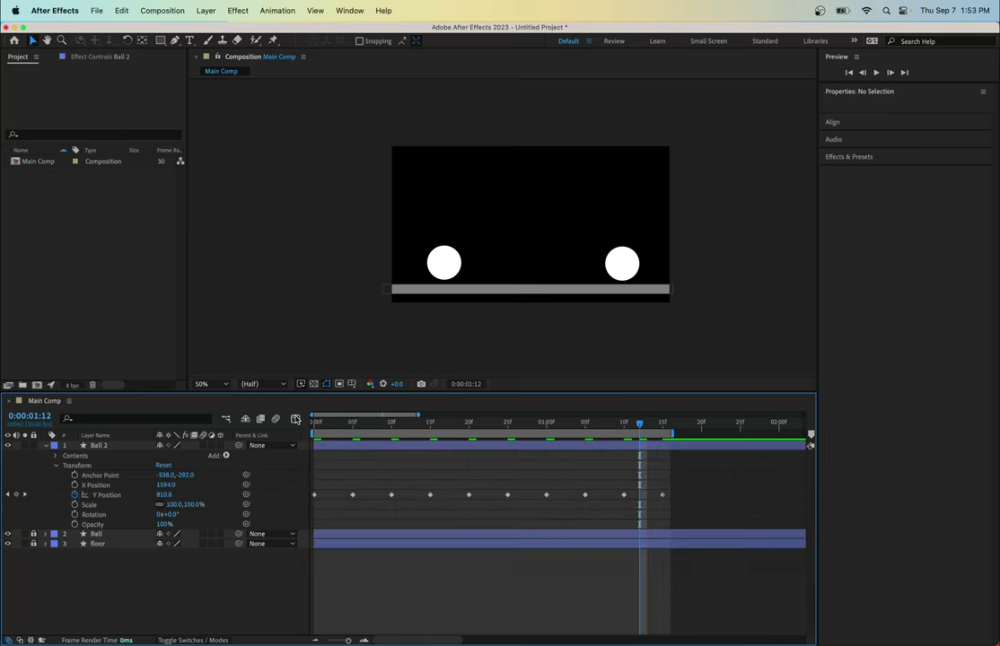
click(296, 419)
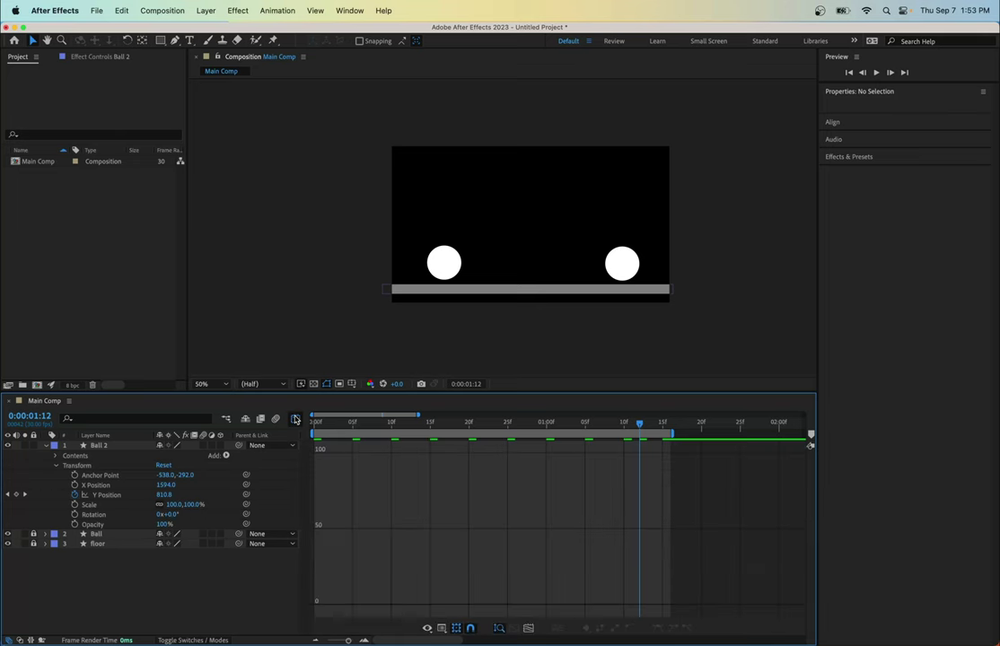
click(528, 628)
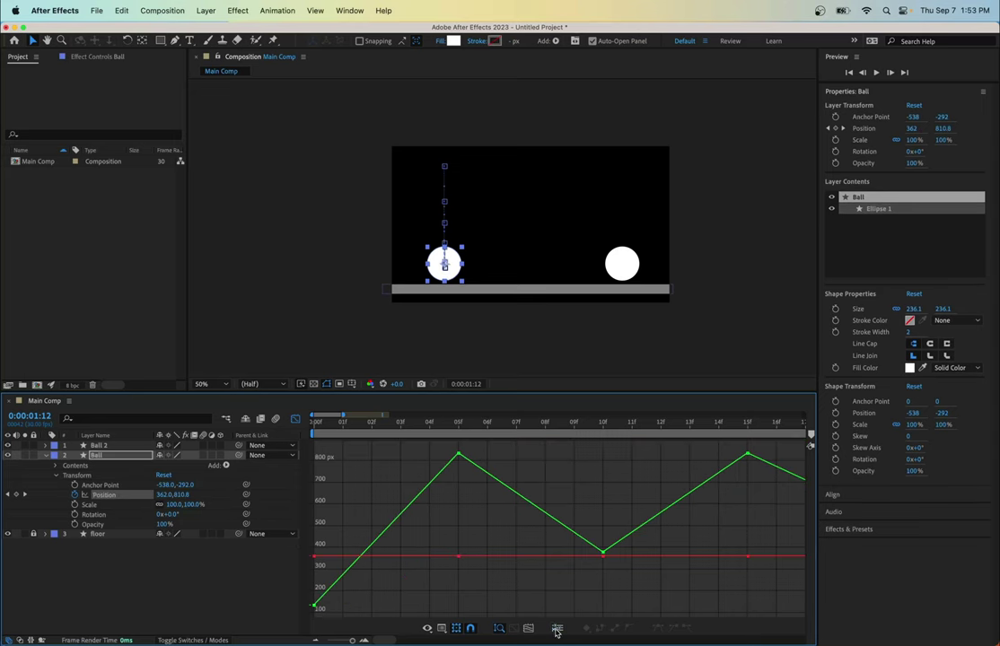
key(super+z)
Return the timeline to layer bars, preview the two bouncing balls, and deselect all layers
click(296, 418)
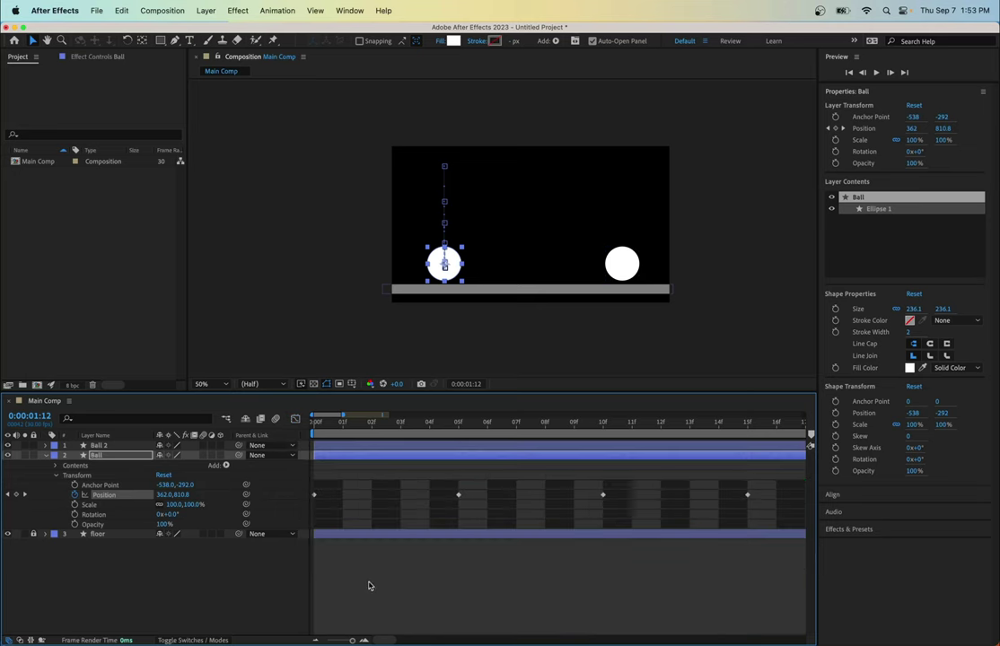
key(space)
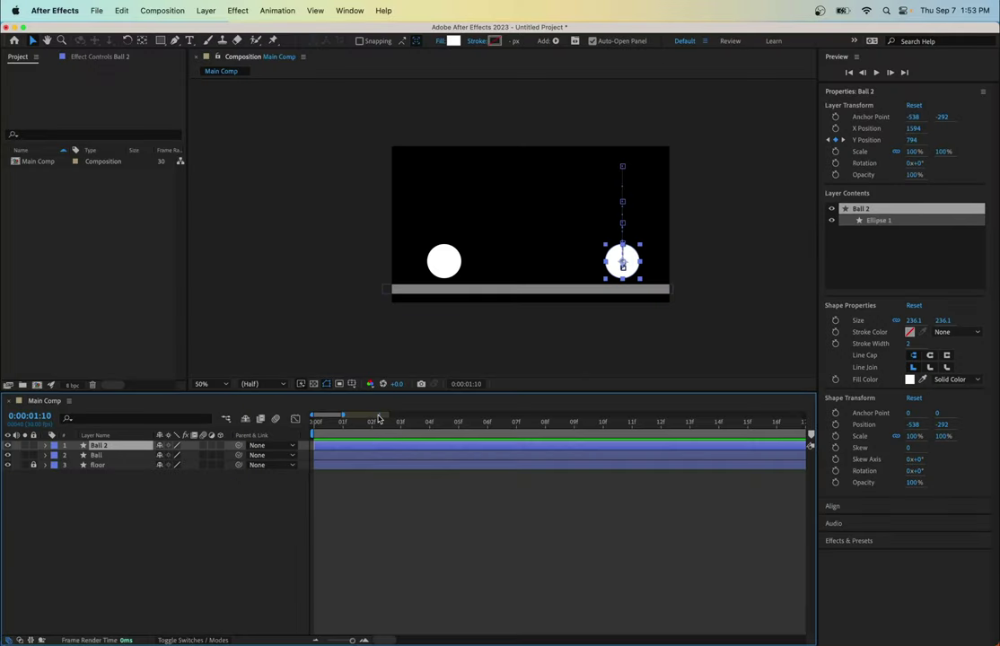
click(353, 515)
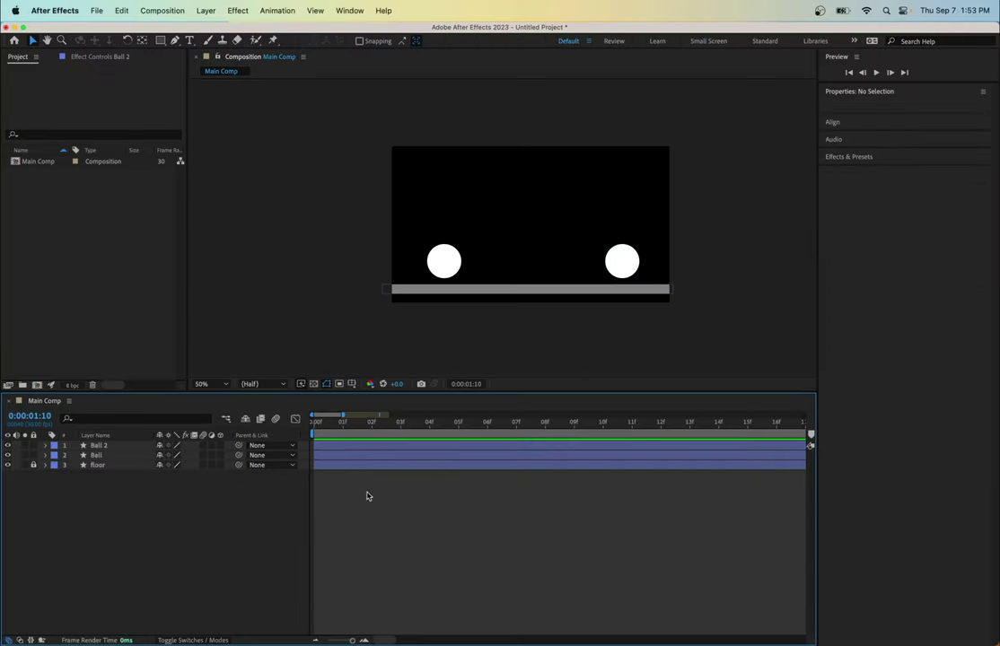
Zoom the timeline out and inspect Ball 2's Y Position keyframes in the value graph
drag(353, 641, 341, 641)
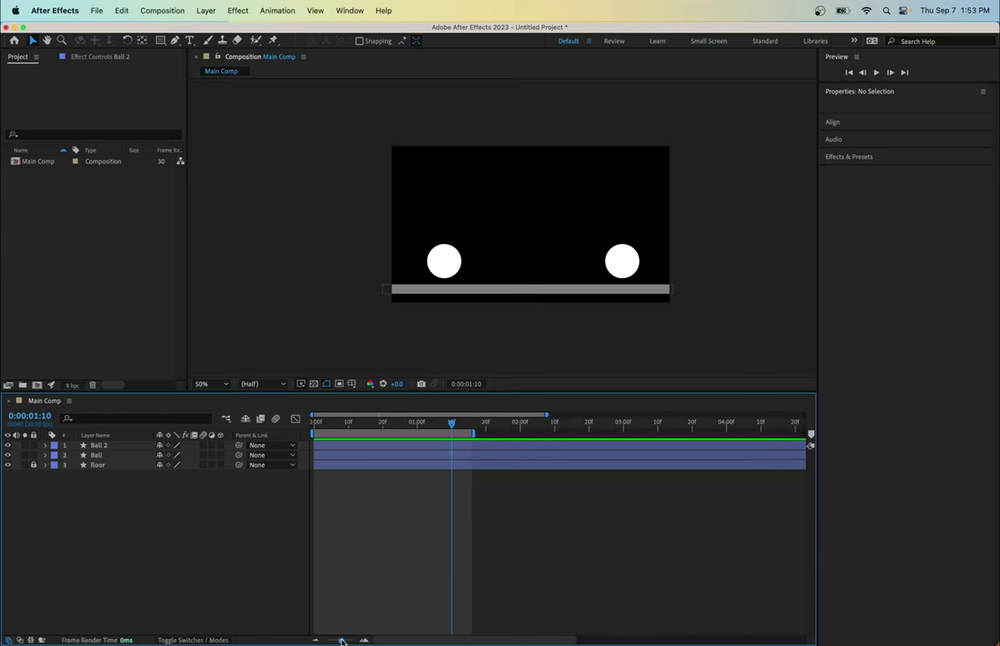
click(46, 445)
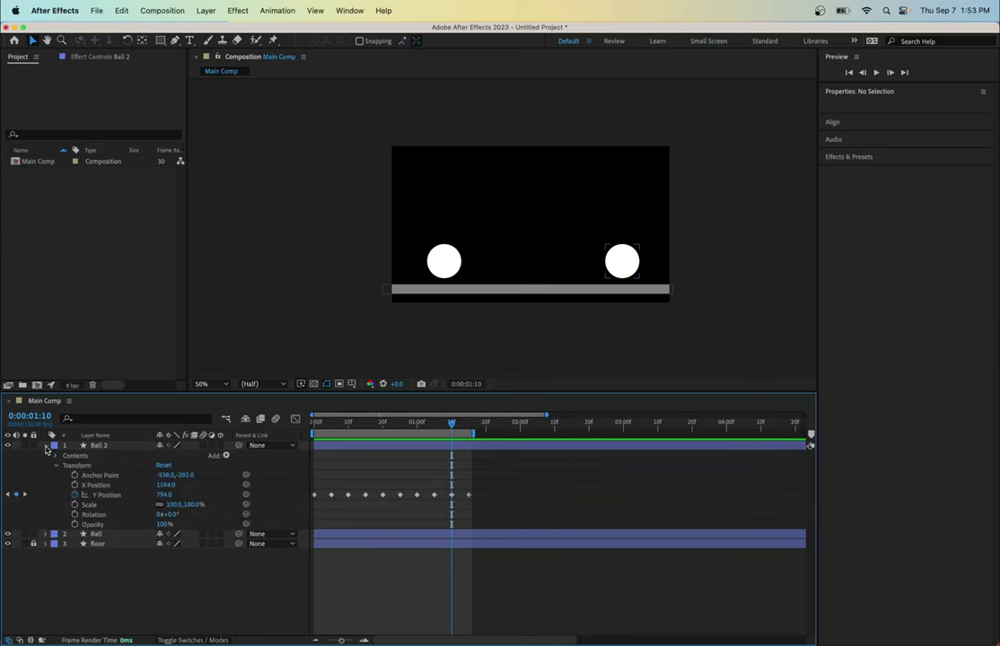
click(120, 498)
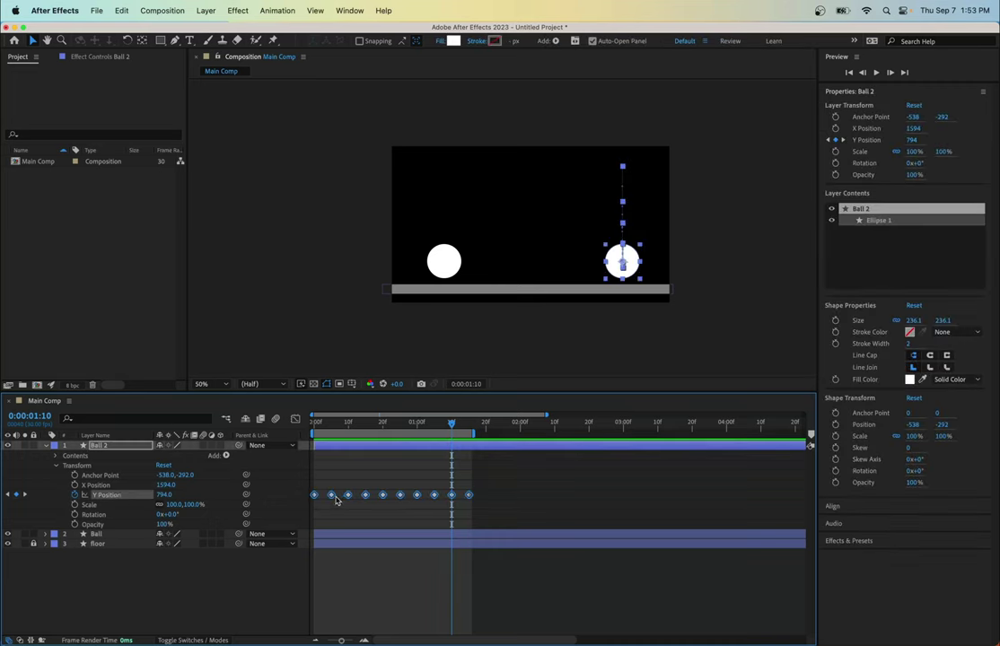
click(296, 420)
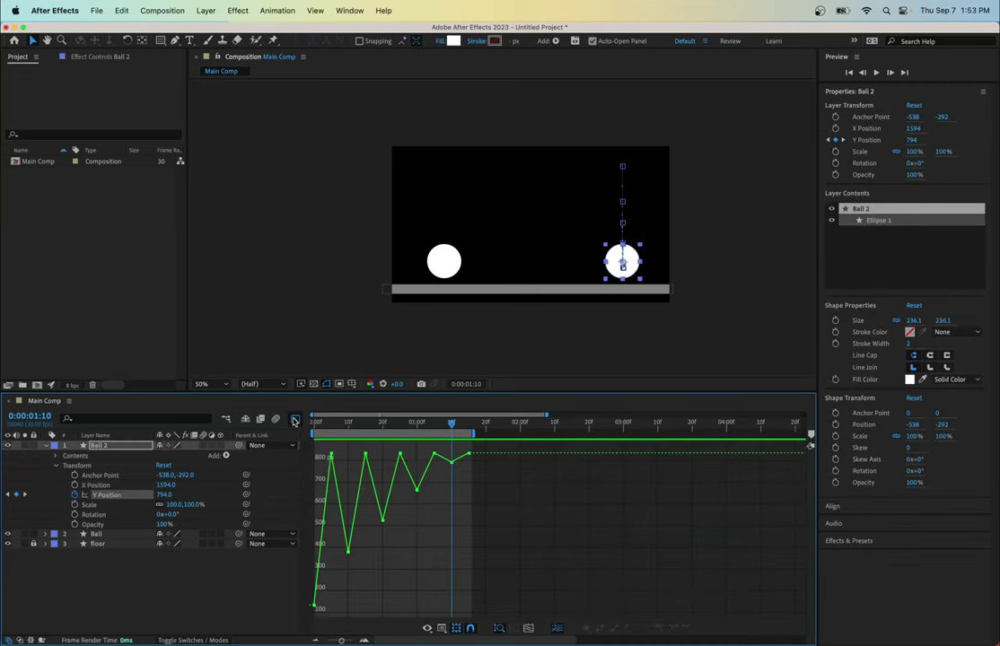
click(295, 421)
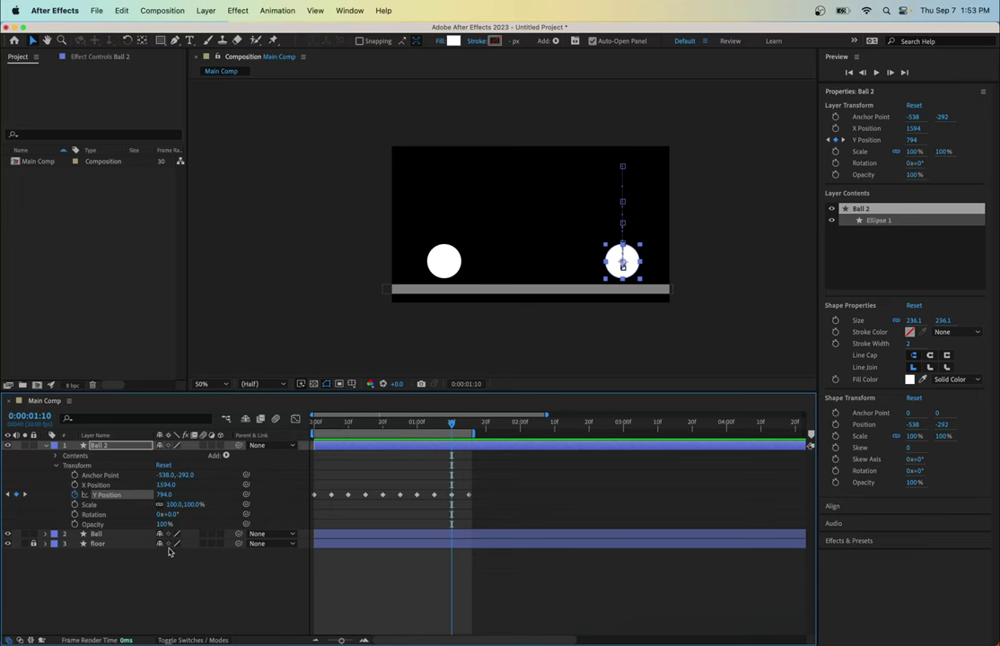
Collapse Ball 2 and expand the Ball layer to show its separate X and Y Position keyframes
click(46, 445)
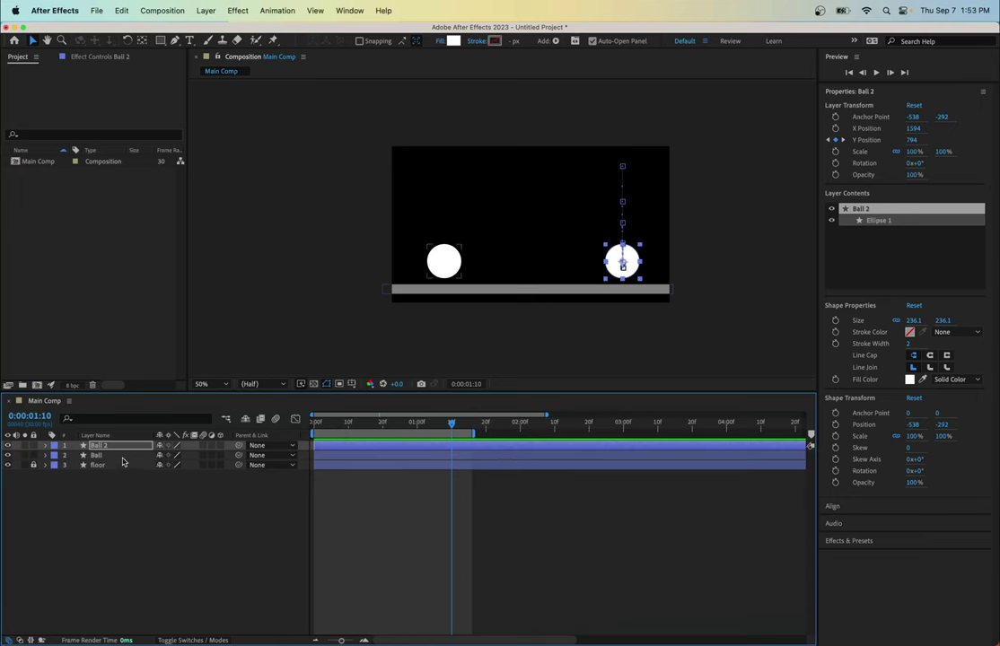
click(72, 455)
click(46, 456)
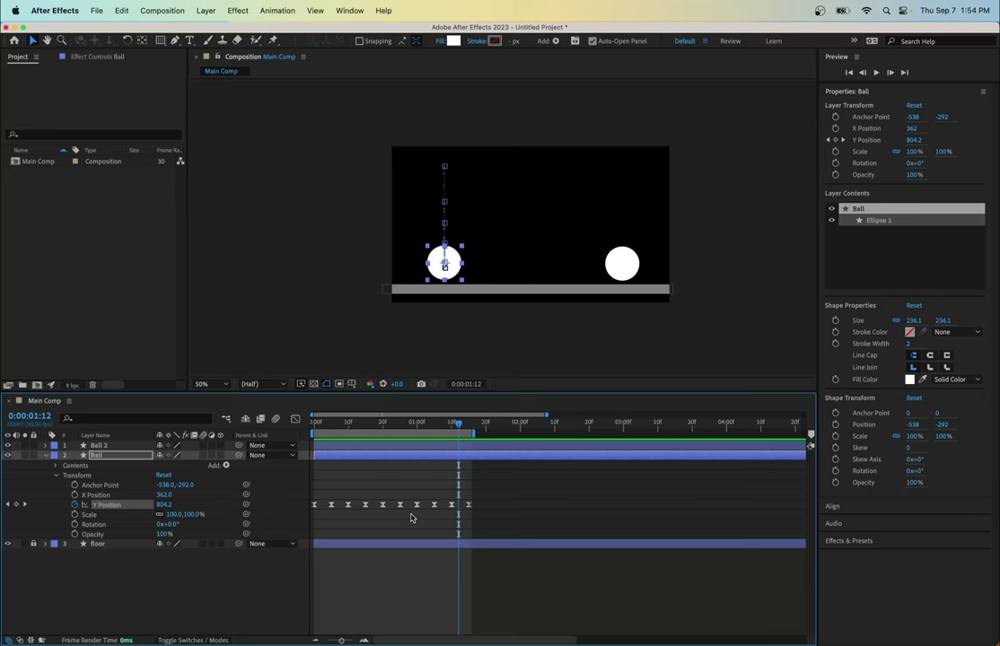
Preview the ball's motion and view Ball's Y Position bounce curve as a graph
drag(461, 429, 315, 438)
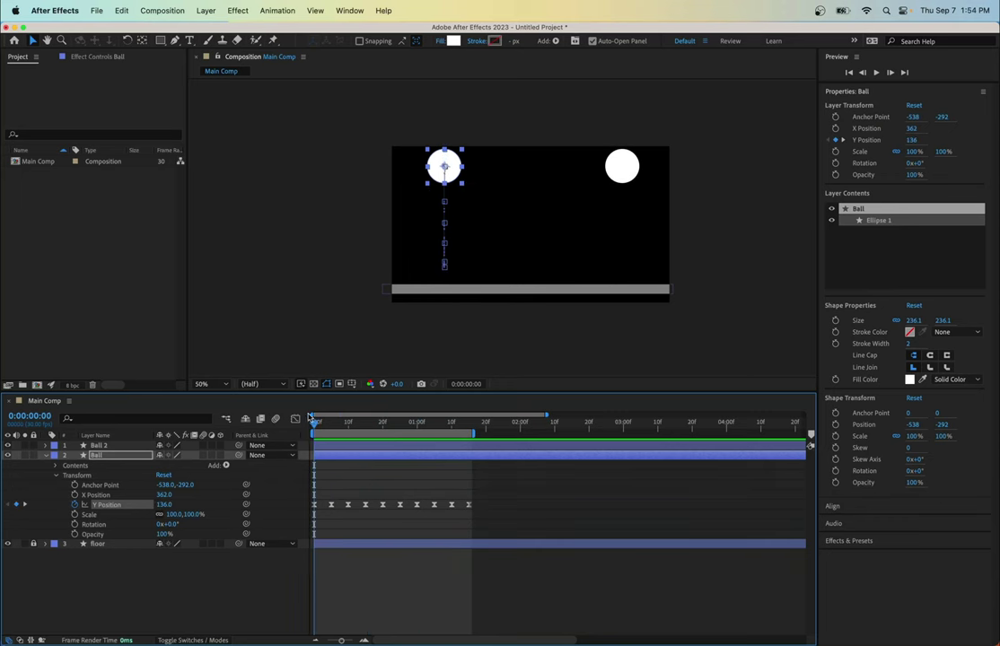
key(space)
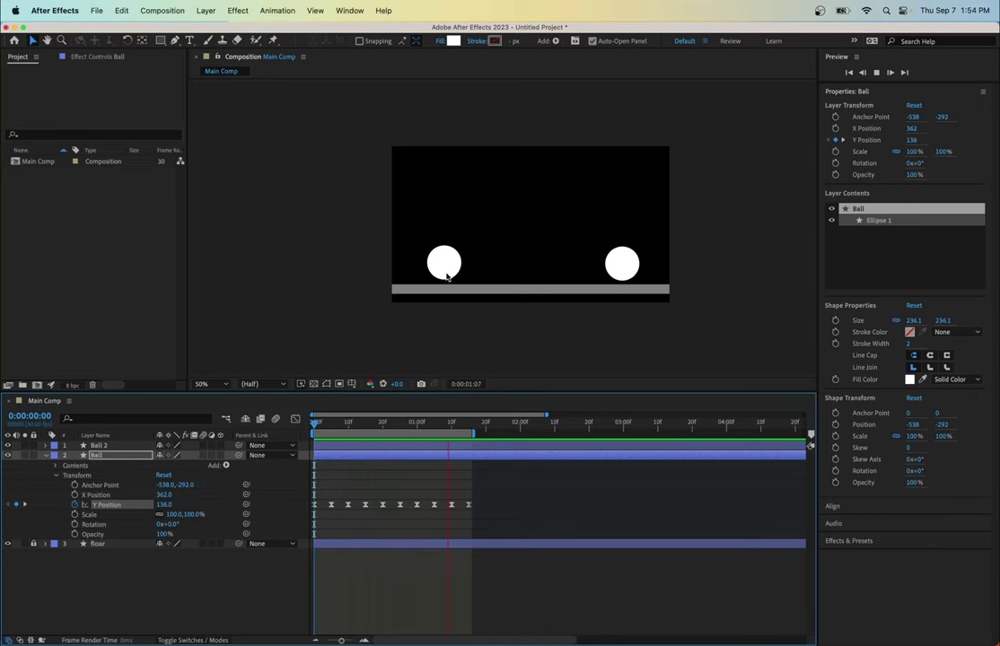
key(space)
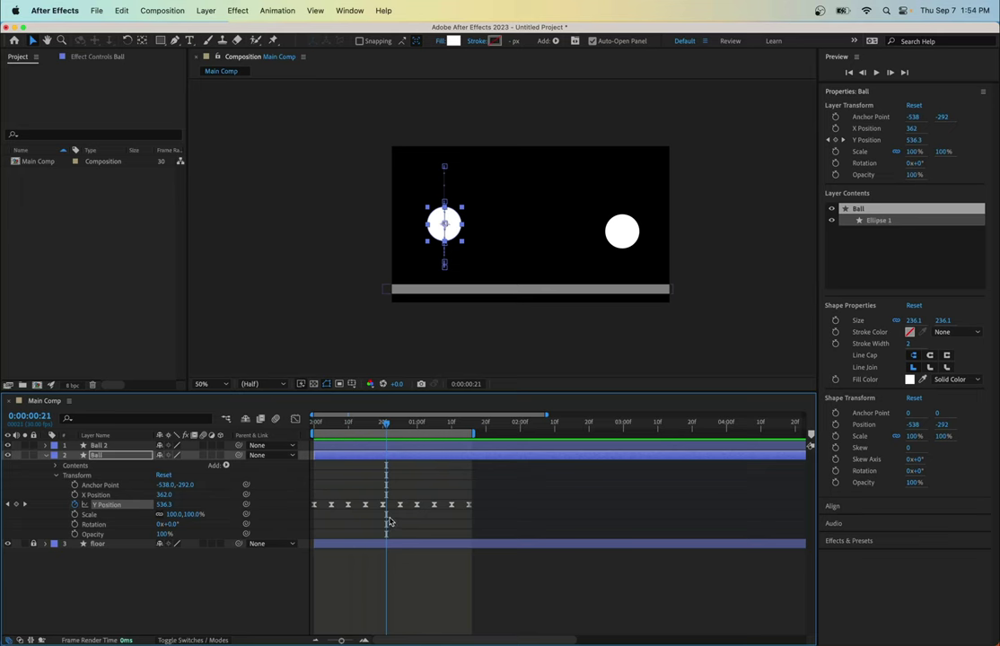
click(296, 418)
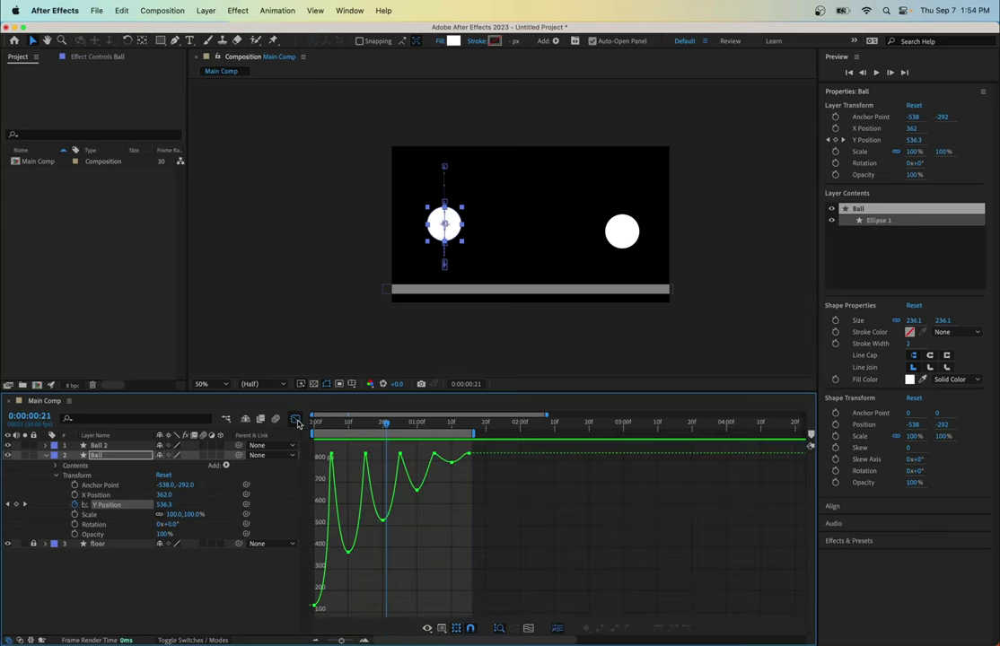
double_click(386, 520)
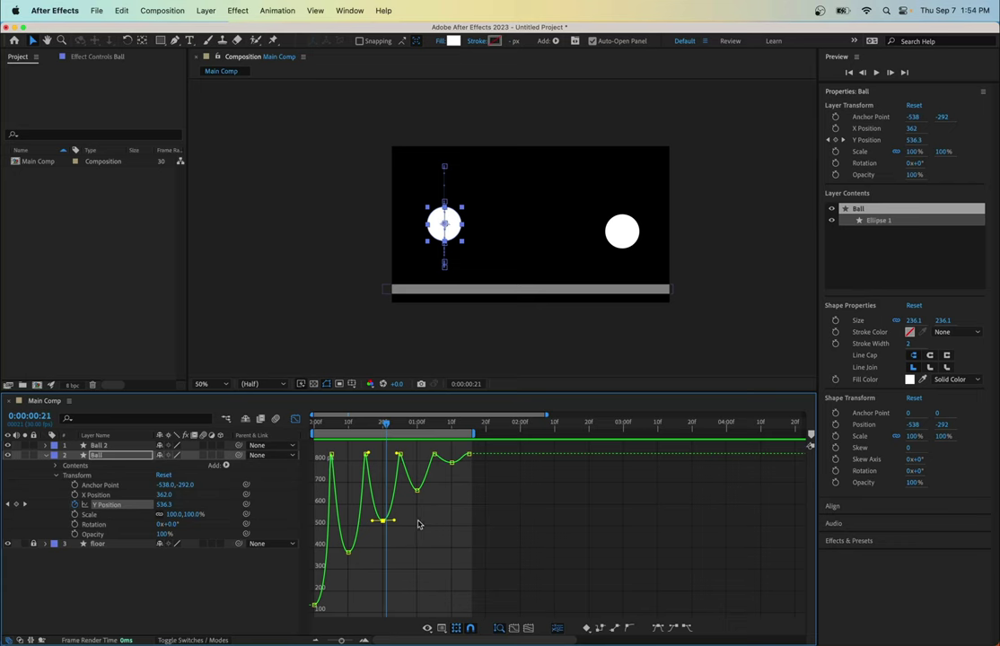
Scrub and preview from the first frame as the balls fall, then return to keyframe view
click(310, 429)
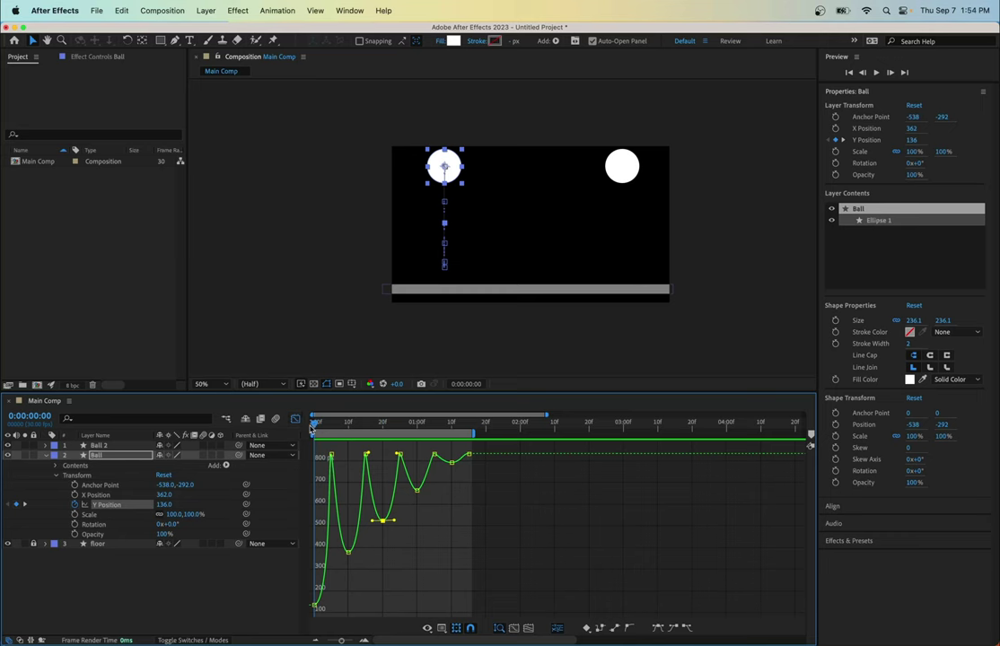
mouse_move(315, 427)
mouse_down()
mouse_move(481, 427)
mouse_move(307, 431)
mouse_up()
key(space)
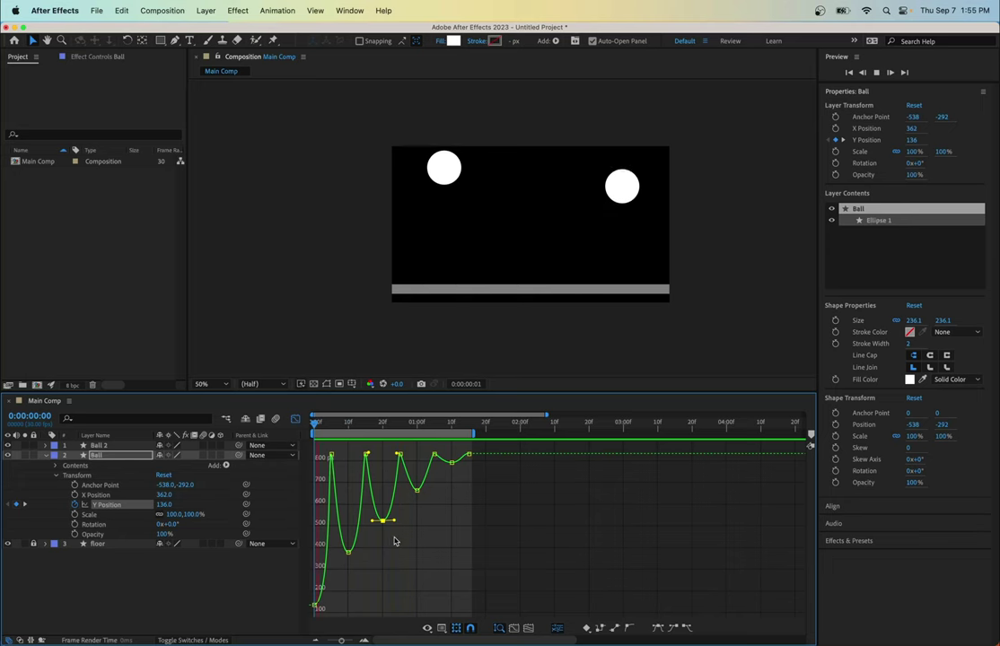
key(space)
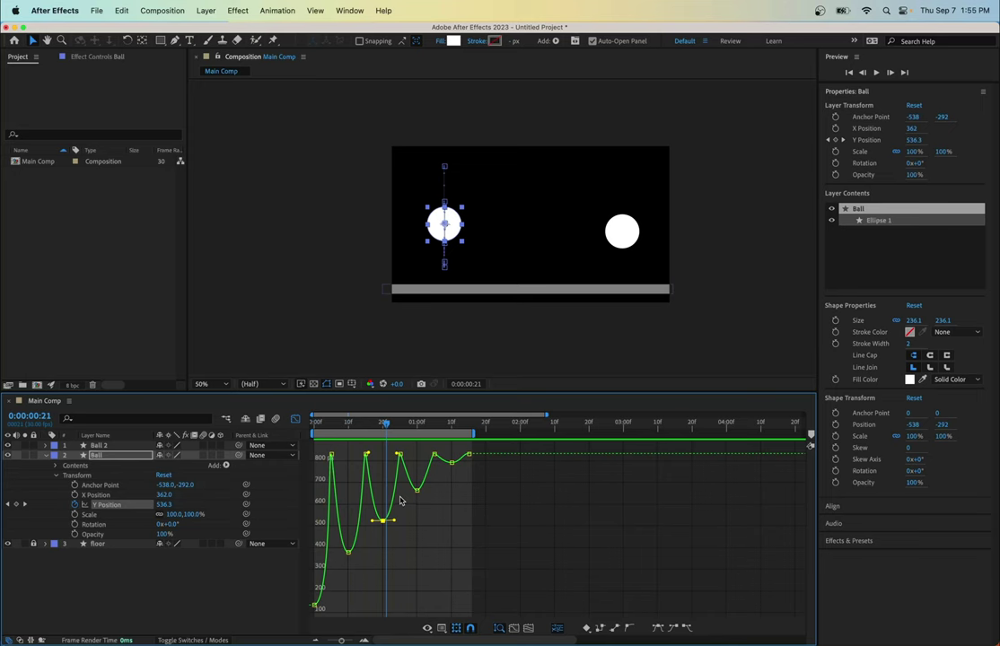
click(294, 422)
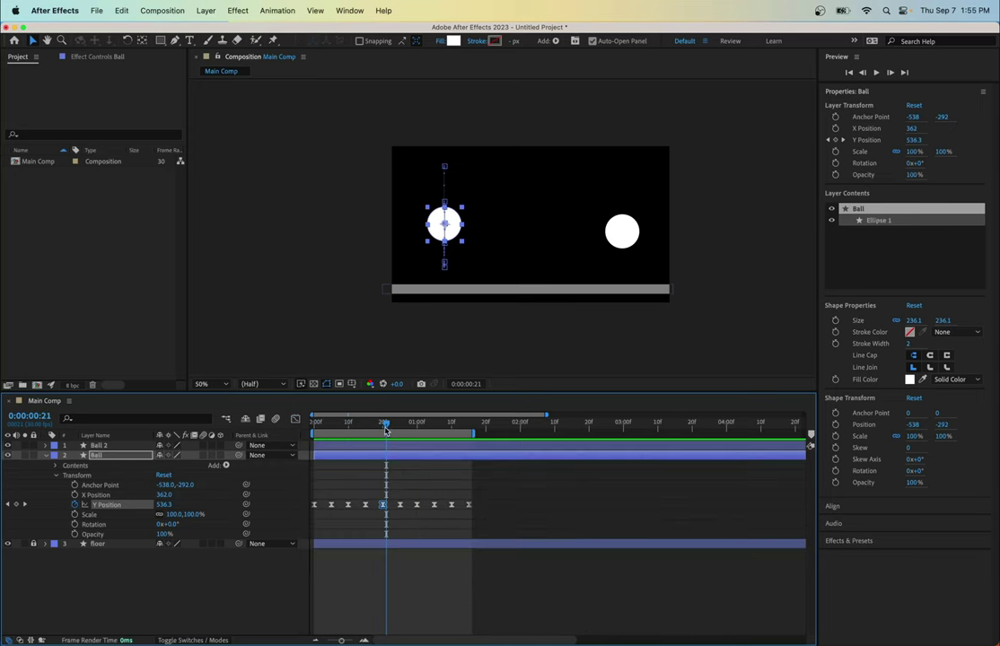
Collapse the Ball layer, deselect it and unlock the floor layer
drag(386, 429, 314, 422)
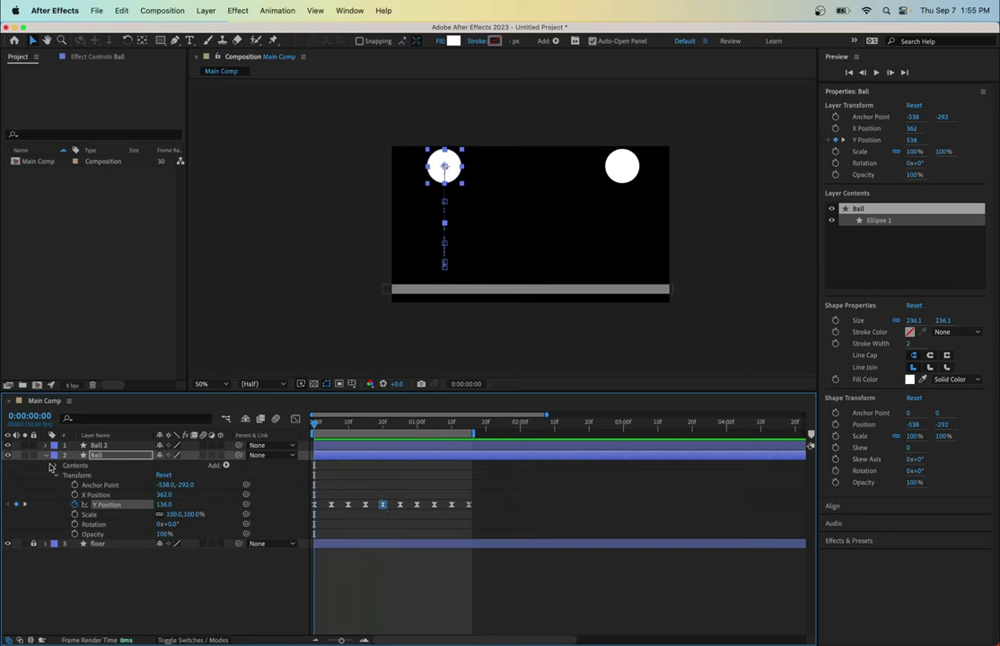
click(45, 457)
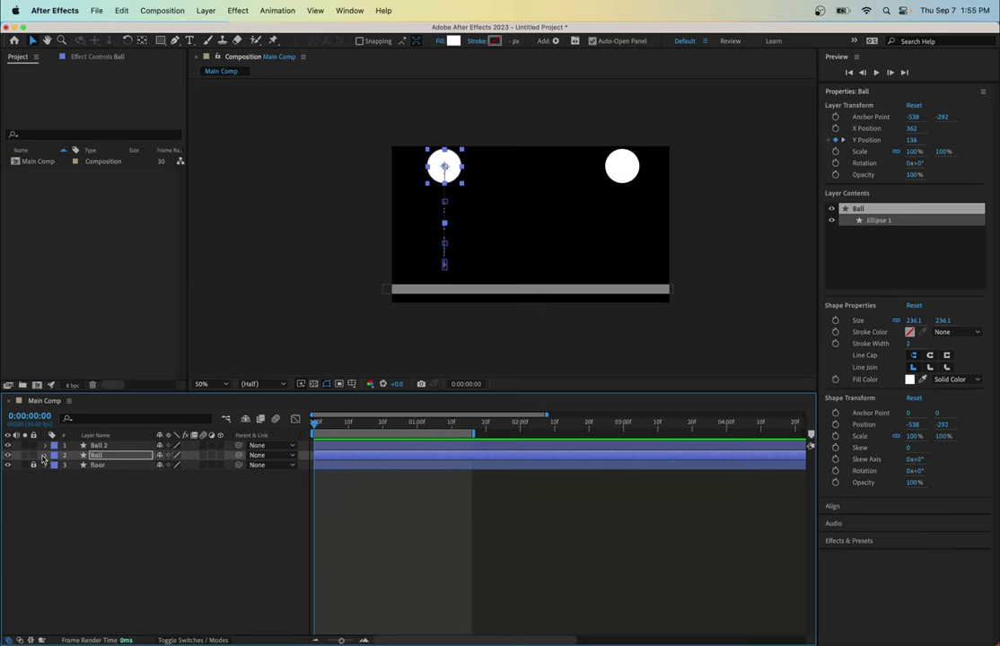
click(44, 457)
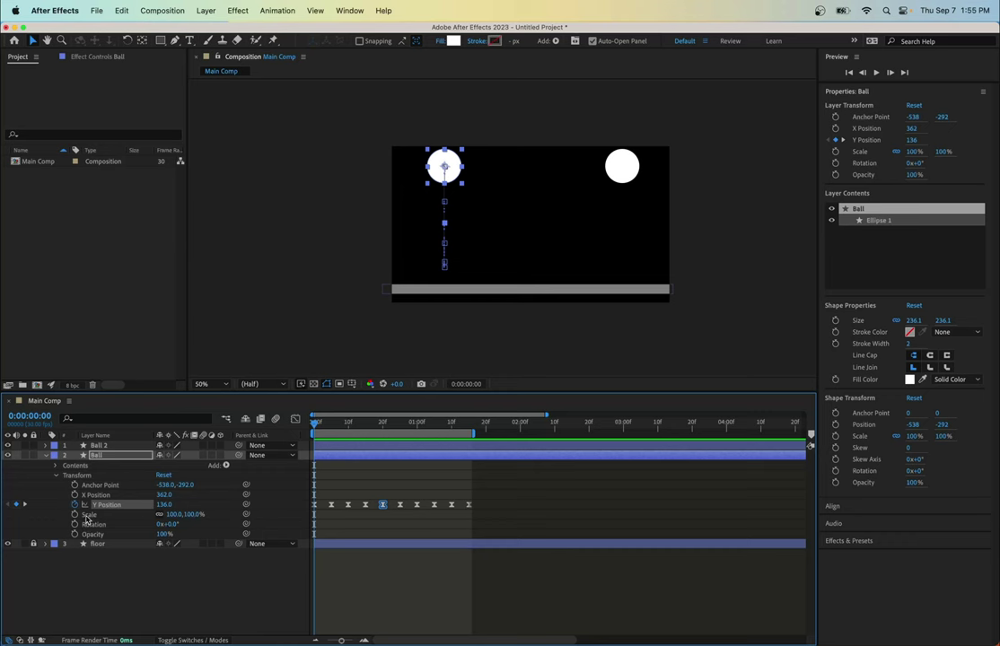
click(46, 456)
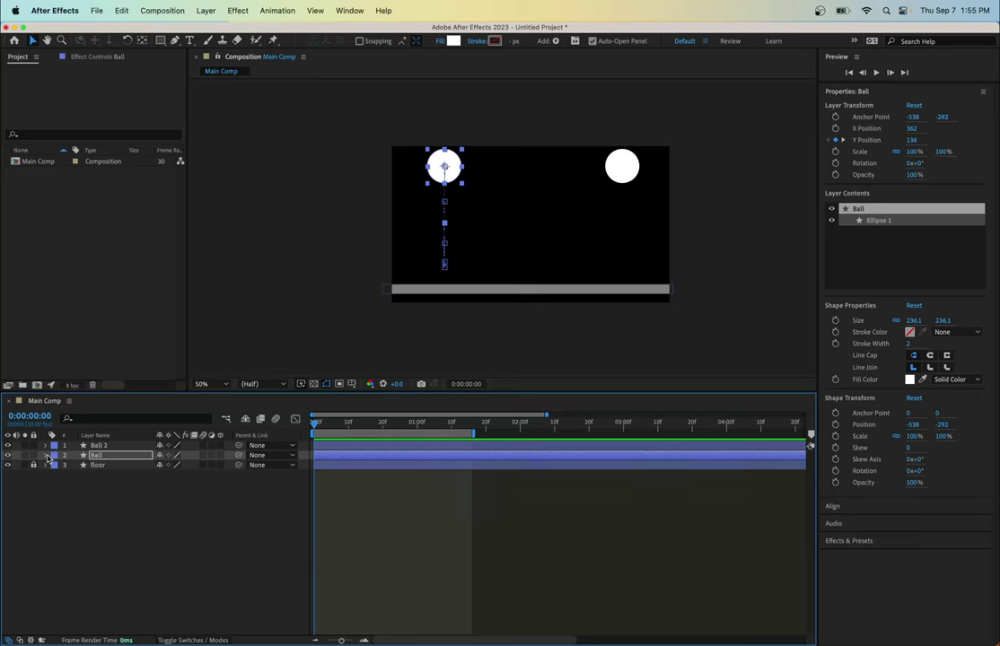
click(46, 456)
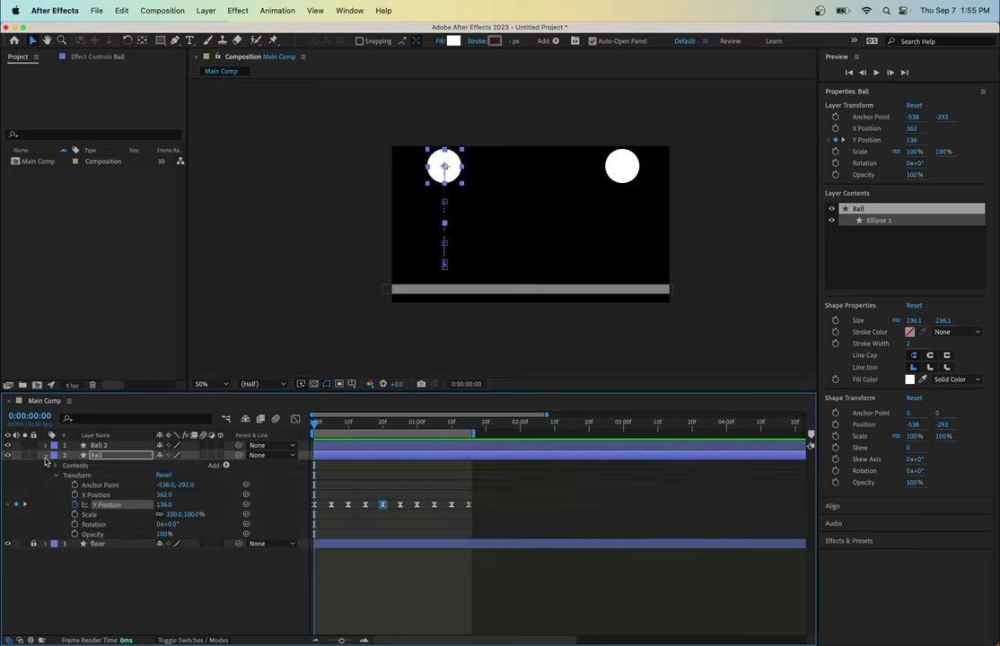
click(56, 476)
click(56, 476)
click(46, 456)
click(54, 455)
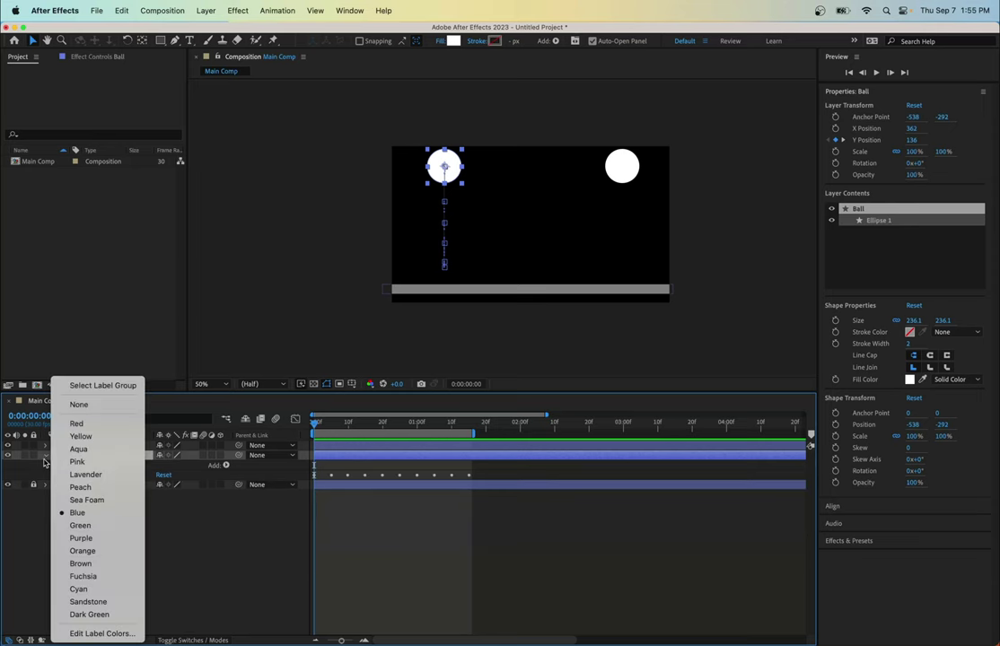
key(Escape)
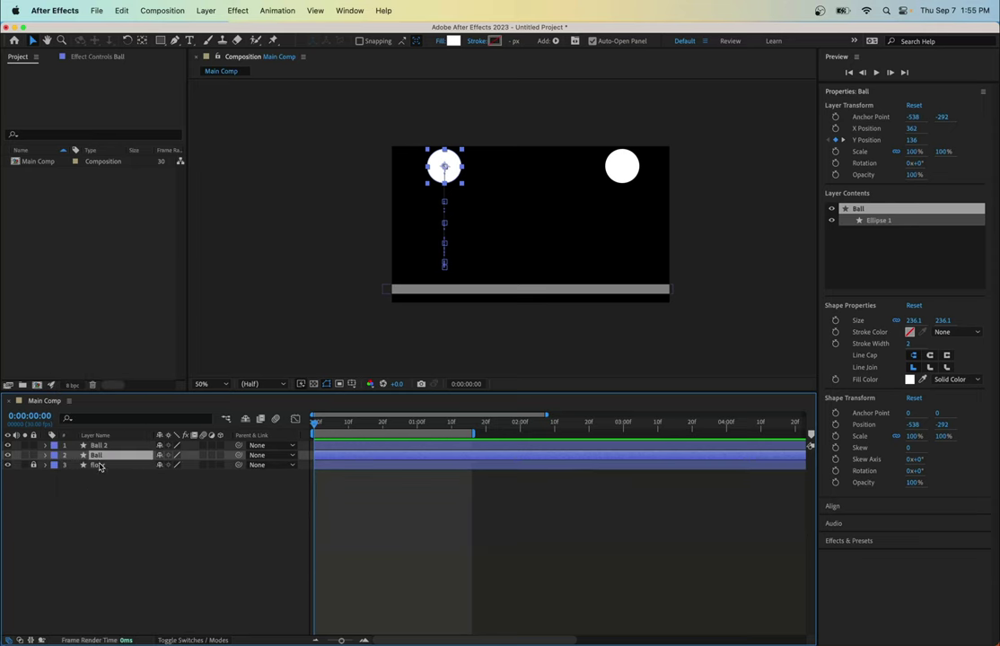
click(43, 473)
click(33, 465)
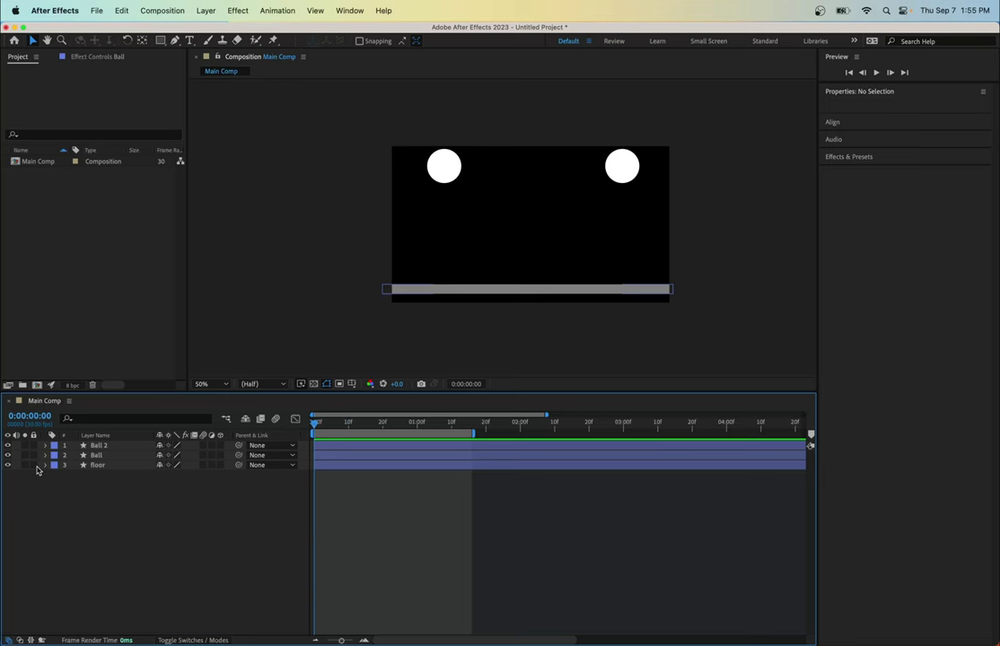
click(122, 466)
key(p)
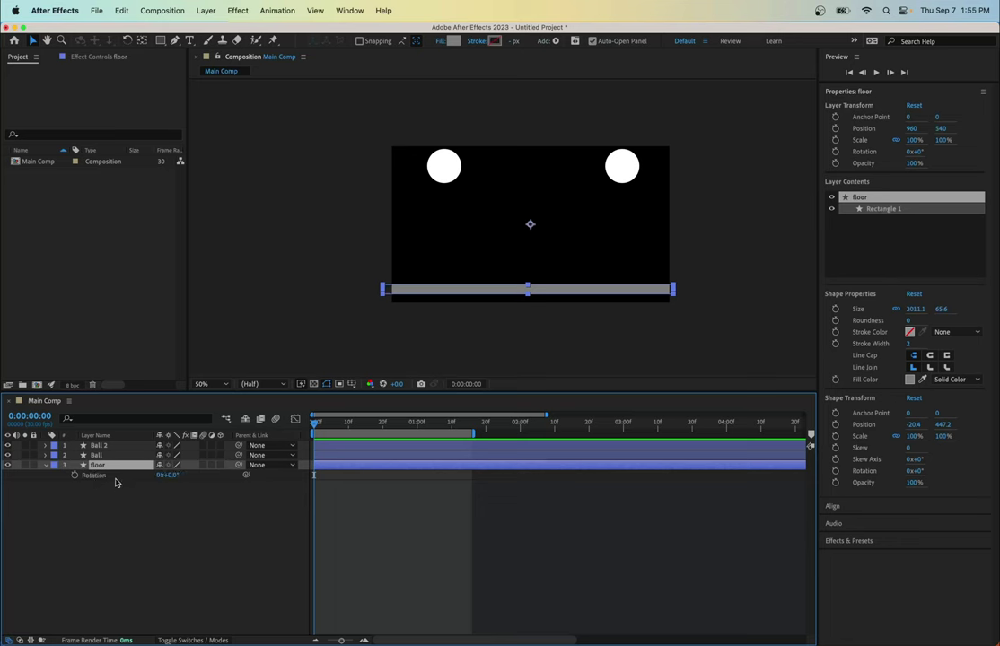
key(s)
key(t)
key(a)
click(47, 466)
click(48, 467)
click(56, 485)
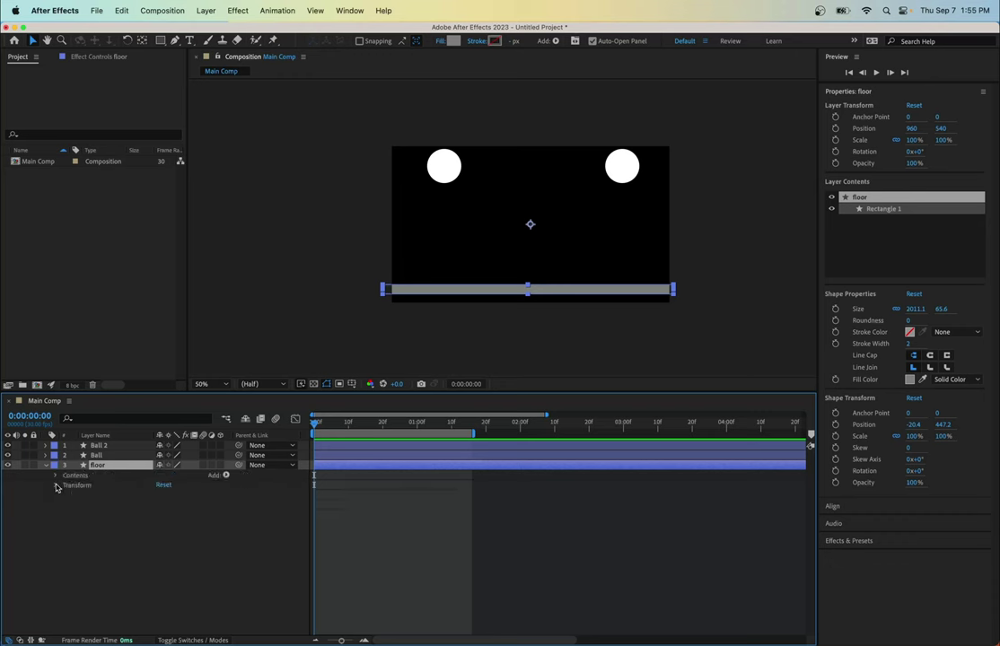
click(47, 466)
click(96, 446)
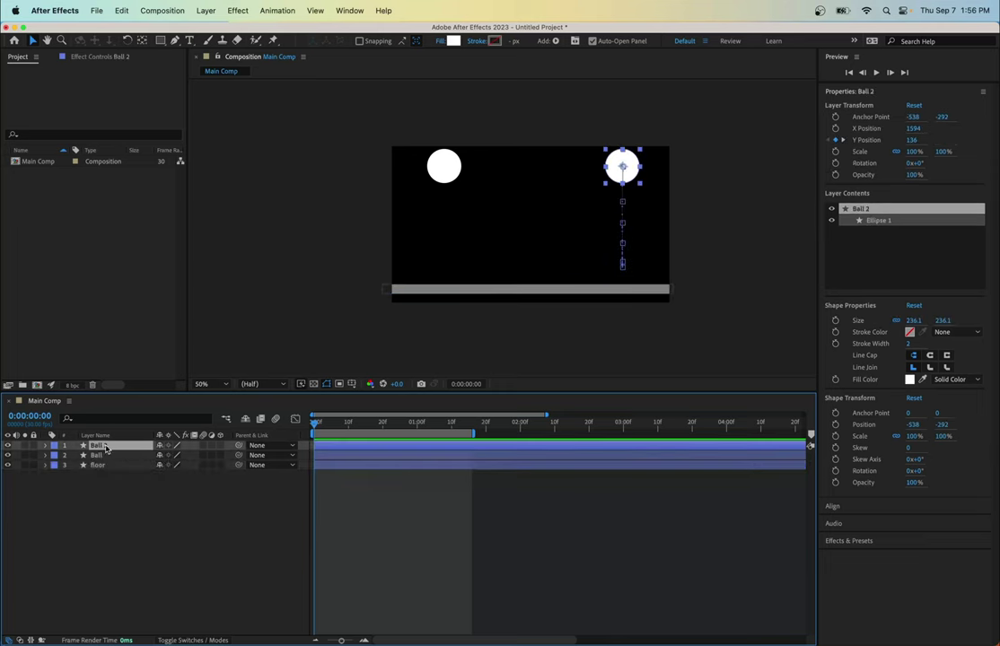
key(u)
key(;)
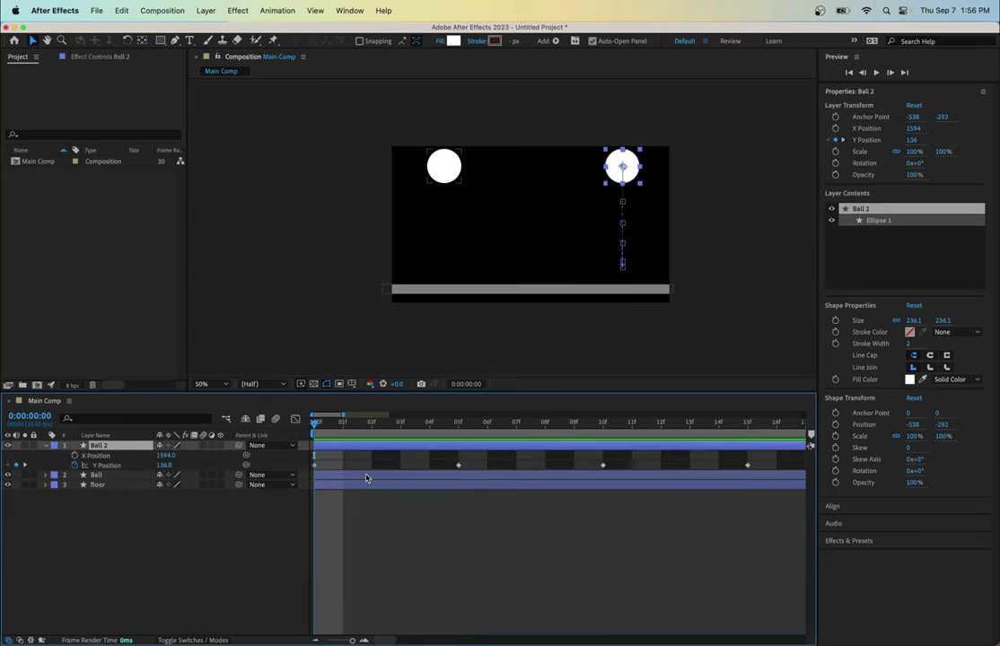
scroll(516, 473, right, 3)
scroll(516, 471, left, 3)
scroll(511, 468, right, 2)
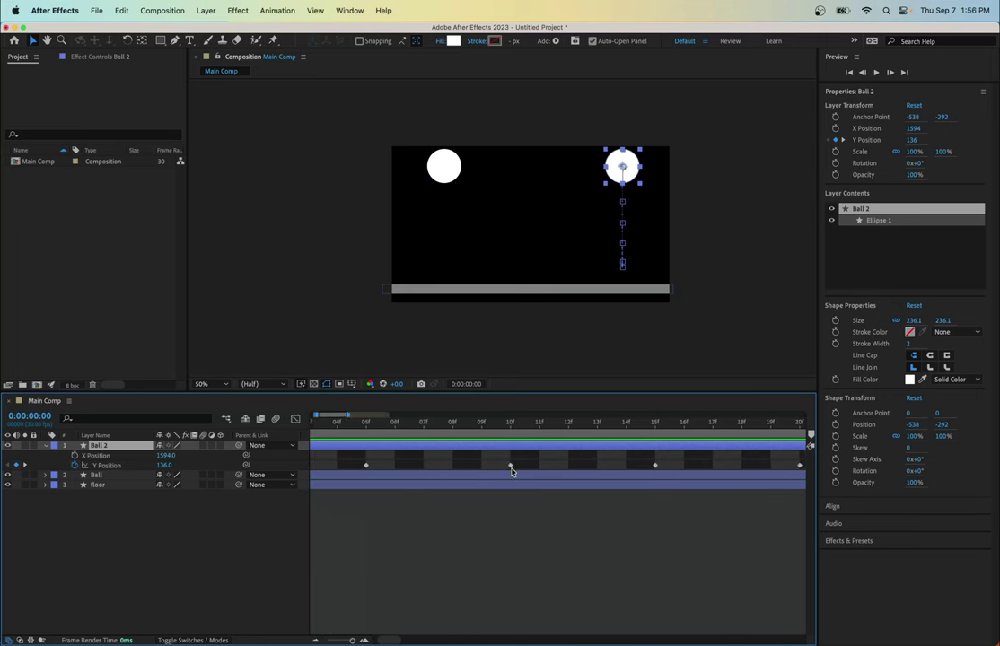
scroll(512, 473, left, 2)
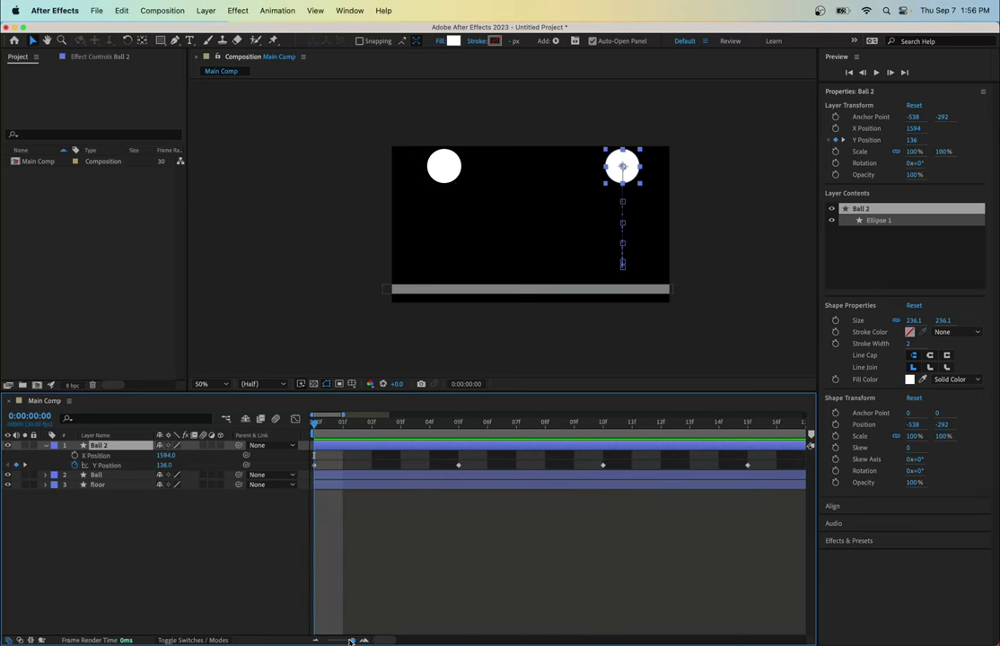
drag(351, 640, 346, 641)
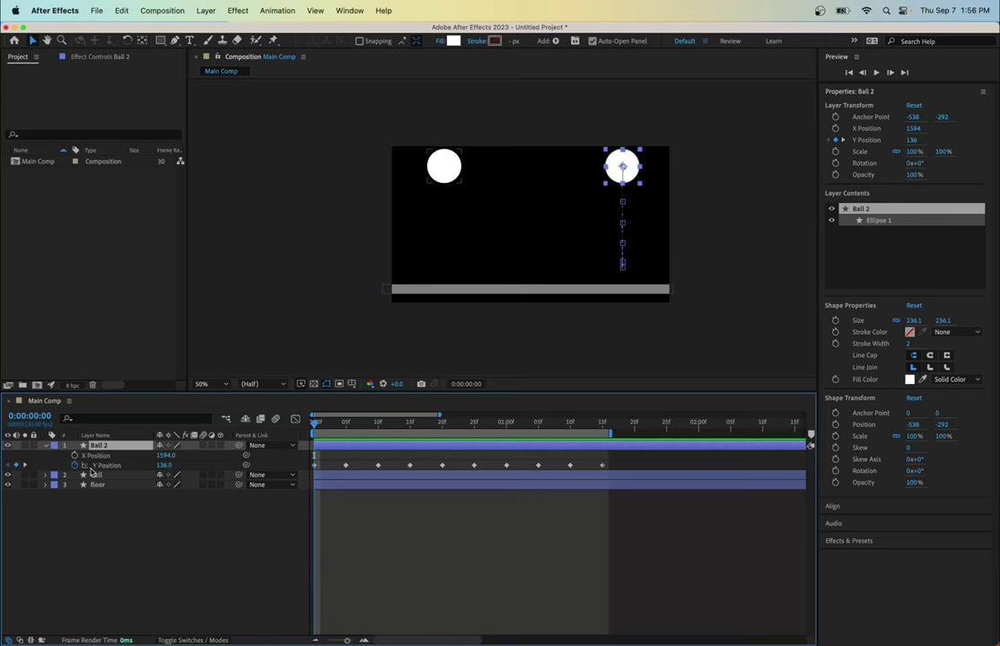
click(46, 446)
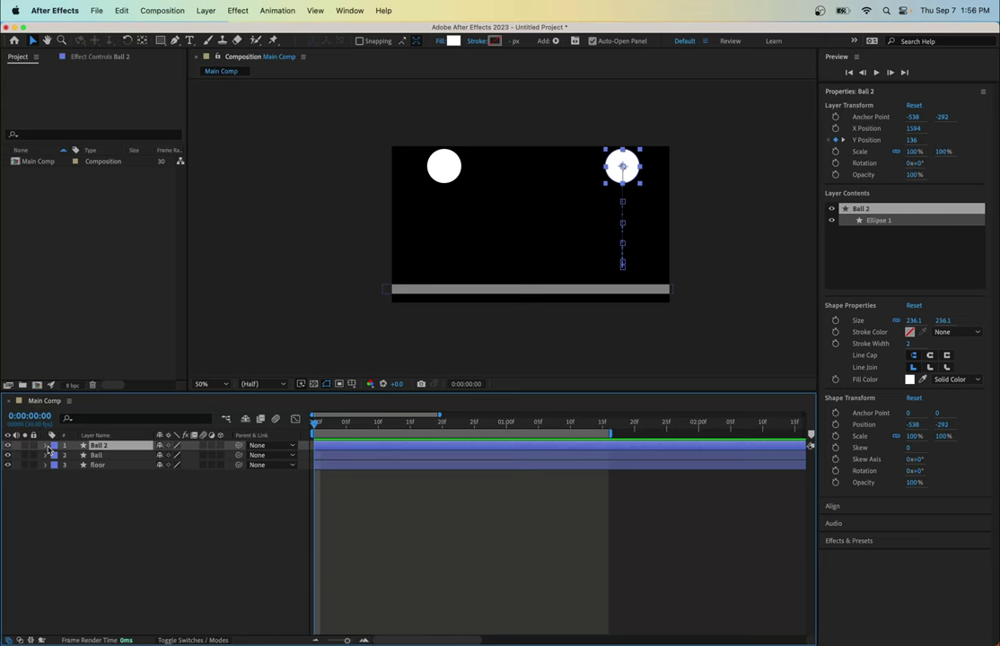
click(102, 534)
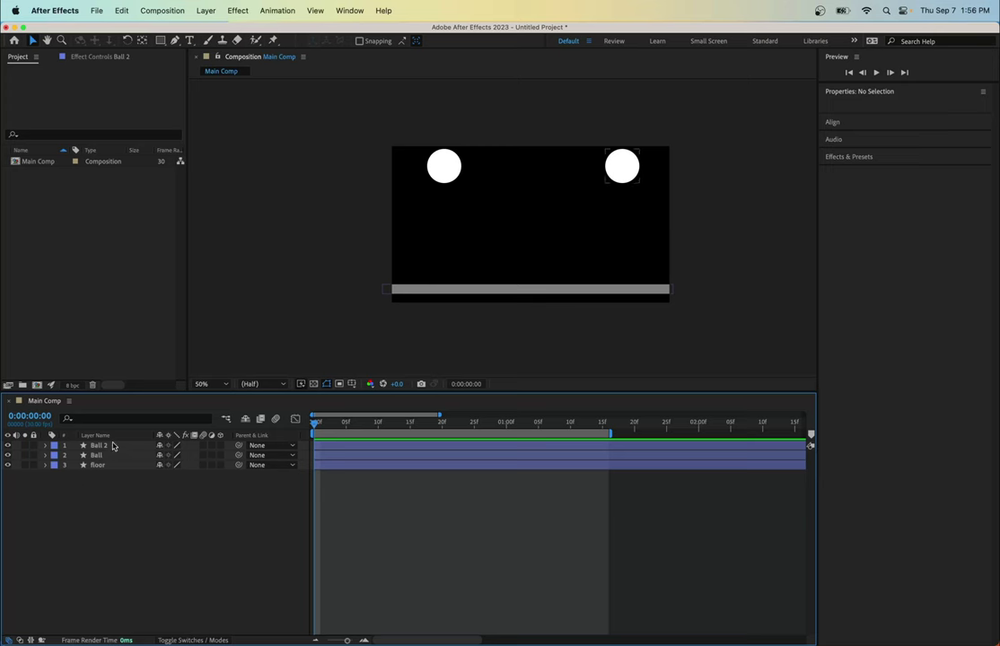
Add a Null Object layer, Null 1, from the timeline's New menu
right_click(114, 516)
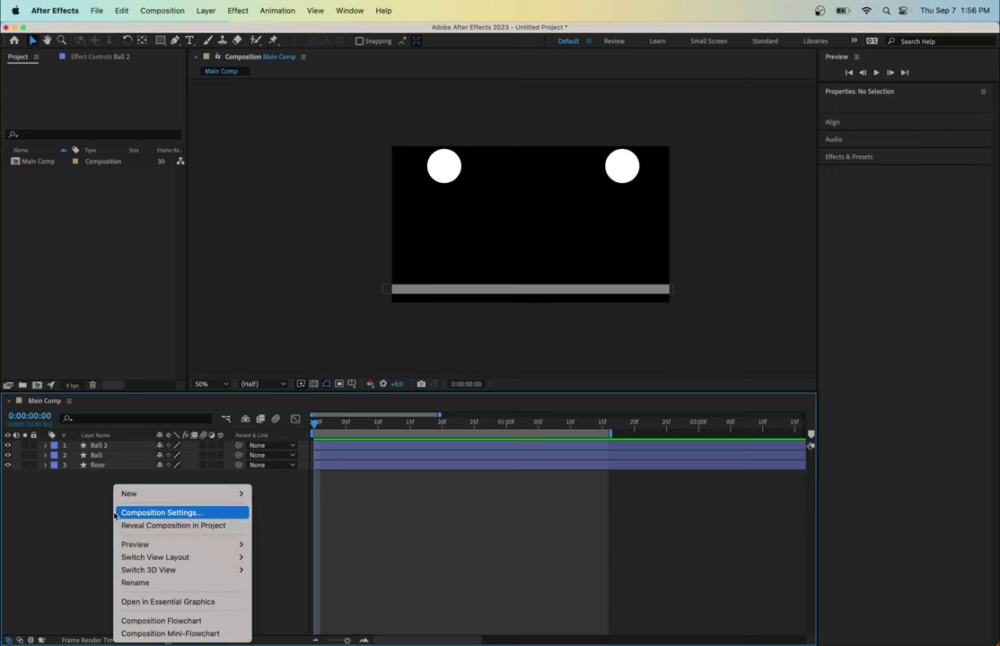
mouse_move(121, 493)
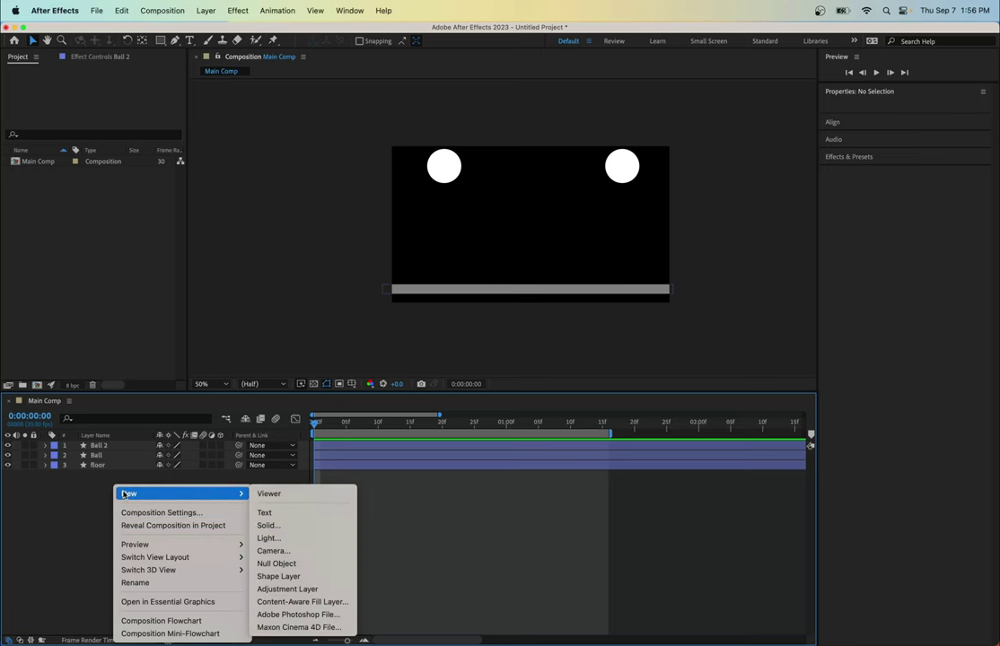
click(280, 563)
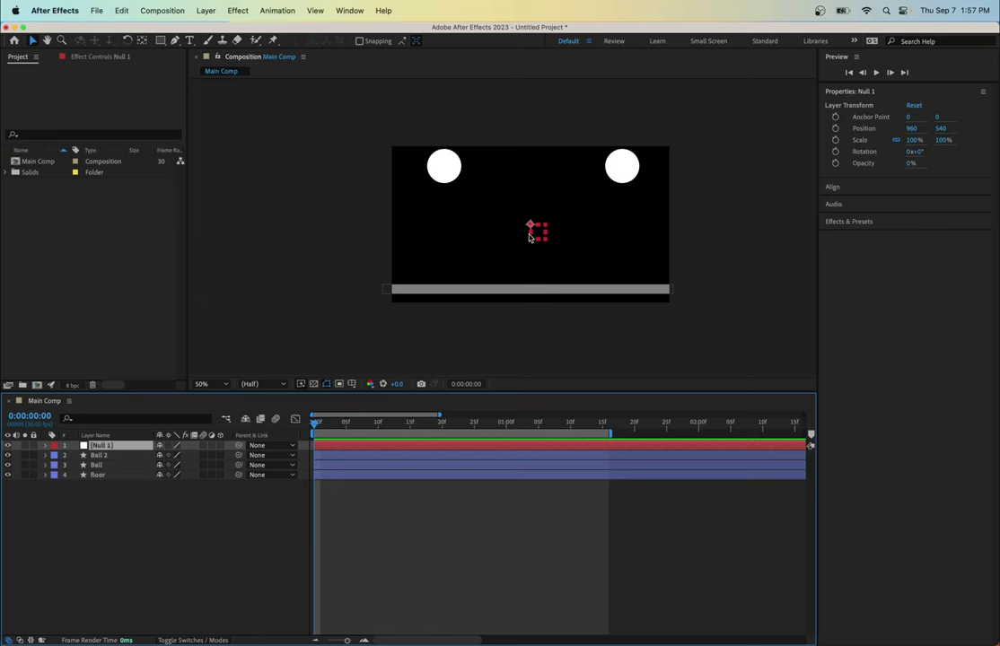
Expand Null 1 to inspect its Transform properties, then collapse it
click(45, 446)
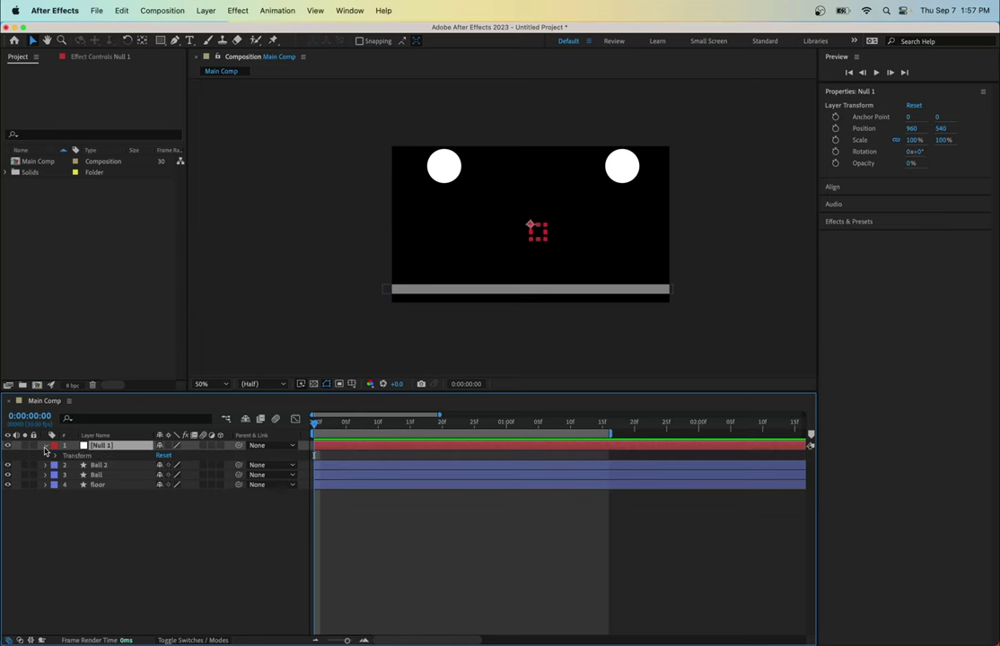
click(56, 456)
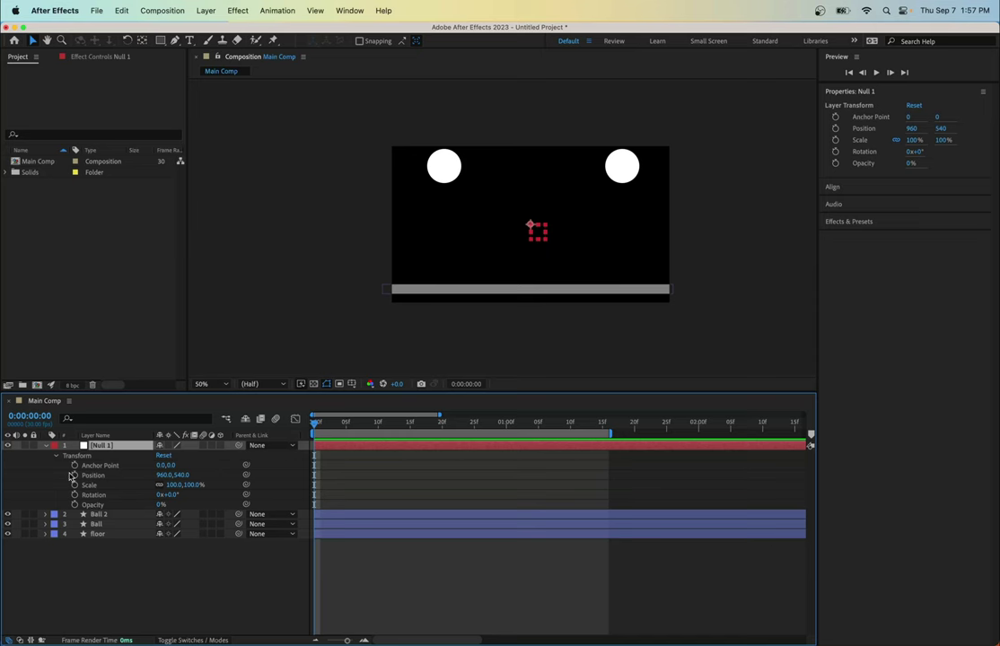
click(57, 458)
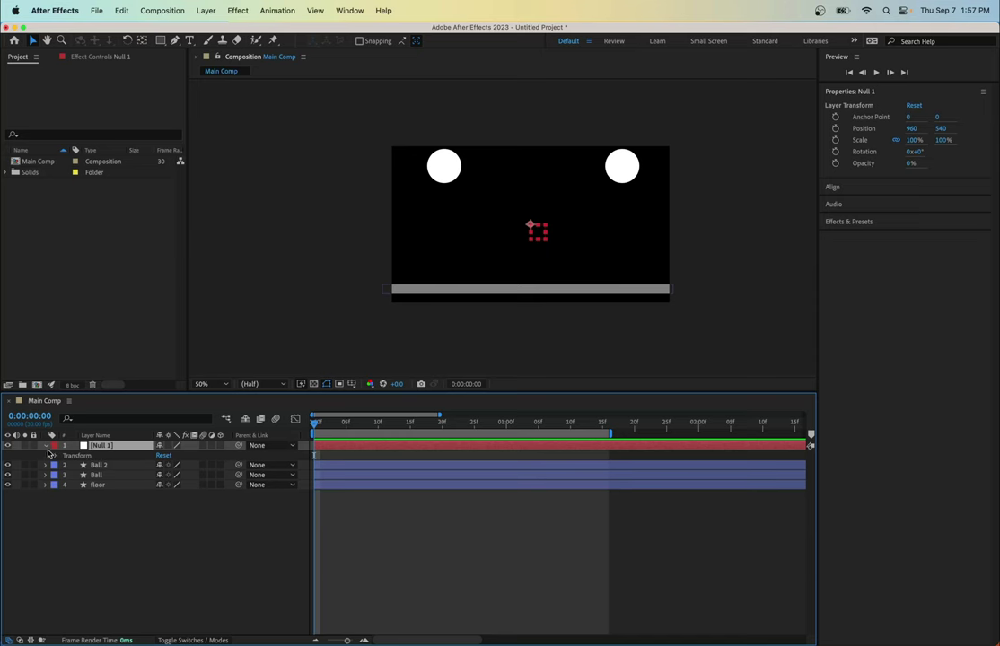
click(45, 445)
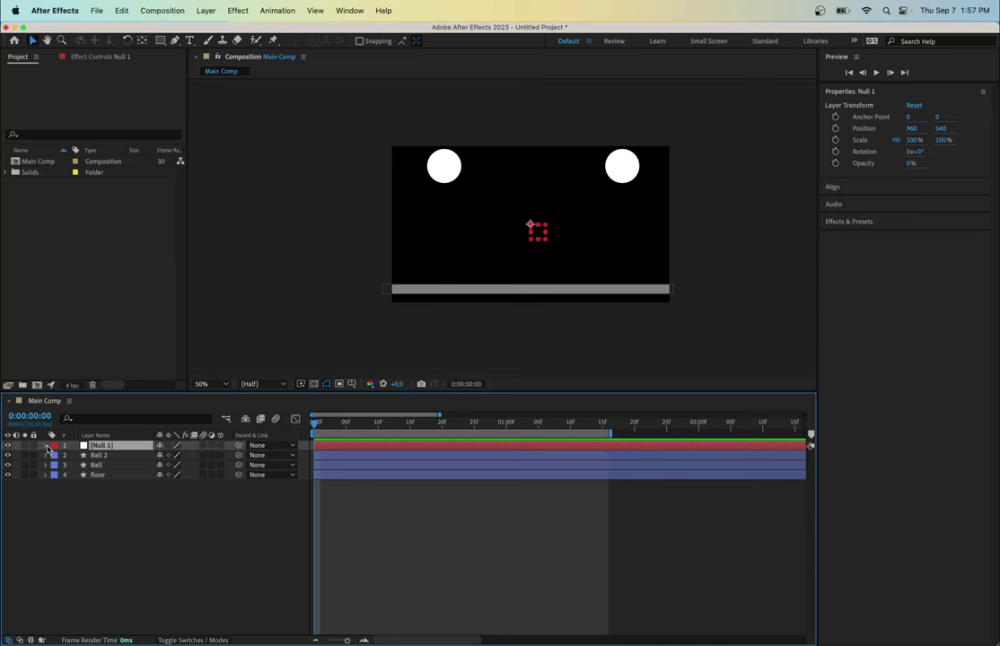
Select floor, Ball and Ball 2 together, leaving Null 1 unselected
click(126, 542)
click(94, 475)
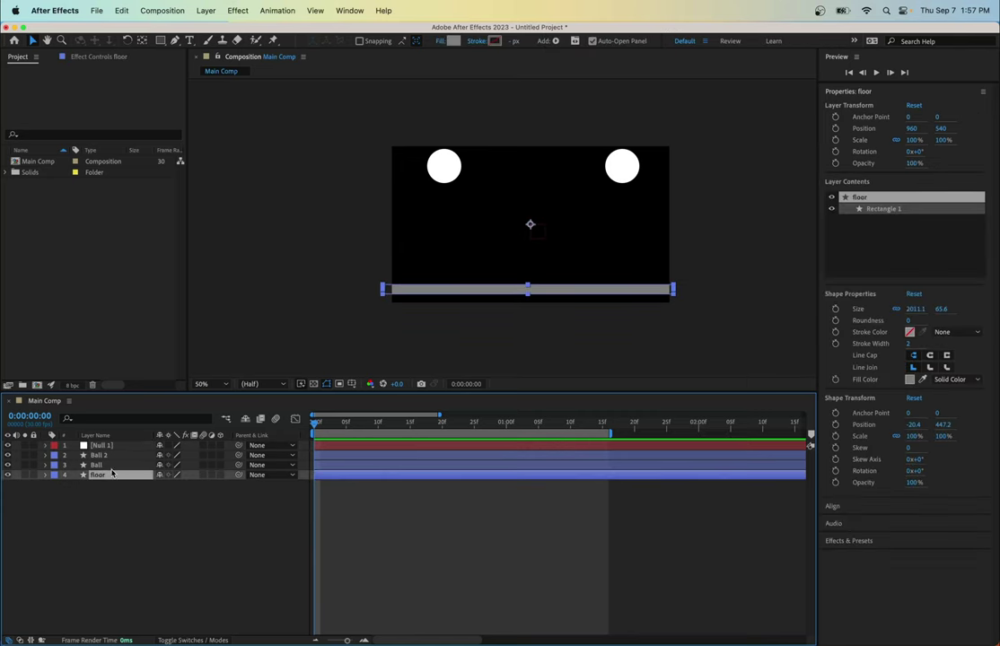
click(101, 465)
click(106, 445)
click(108, 455)
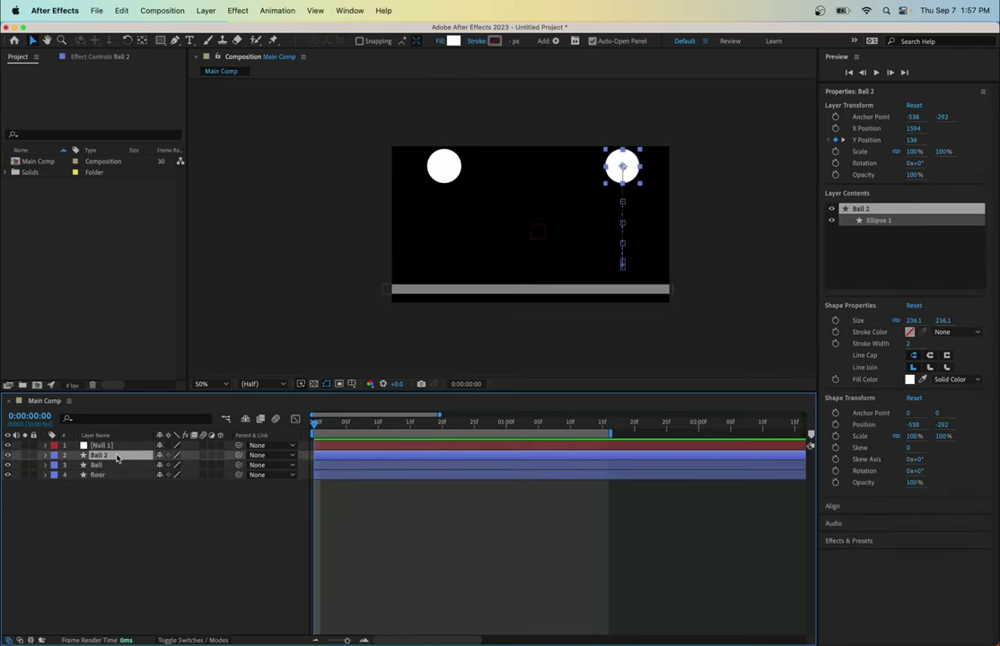
click(112, 466)
click(114, 475)
click(105, 465)
click(100, 455)
click(122, 502)
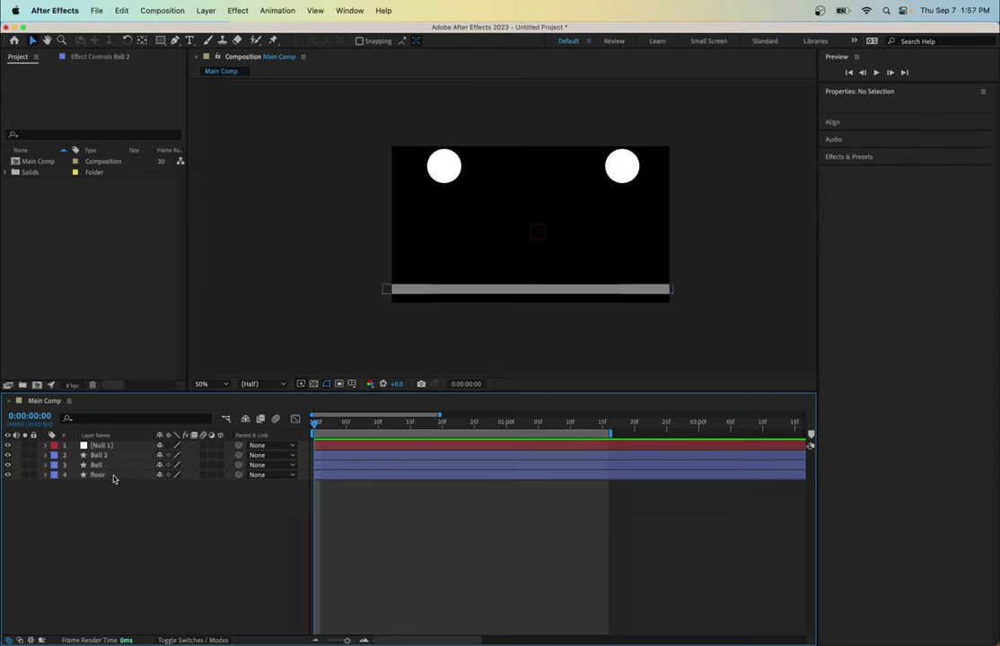
click(99, 475)
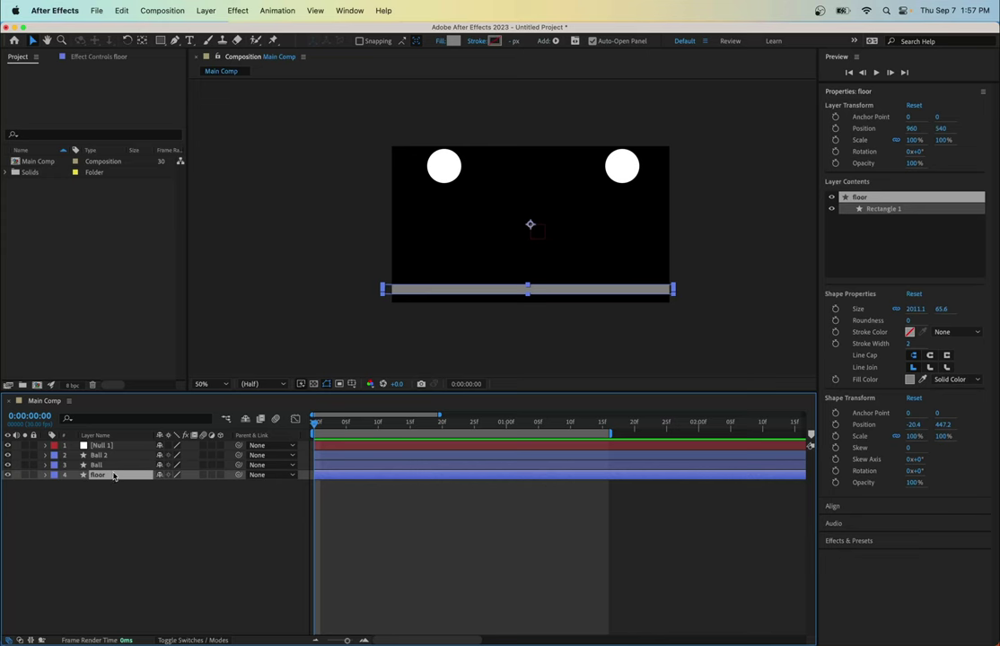
shift+click(99, 455)
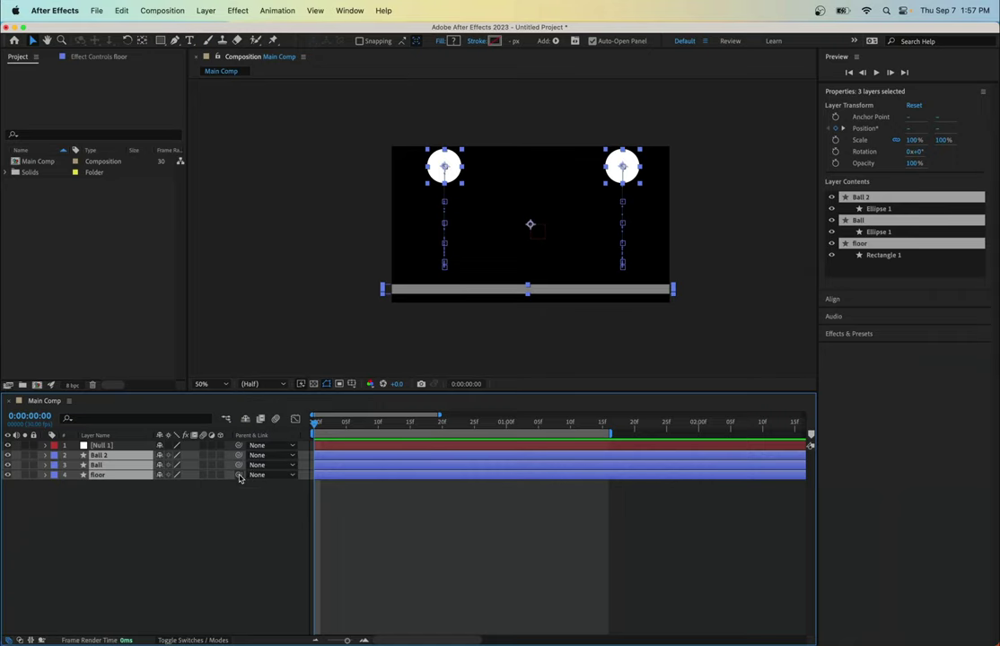
Pick-whip the selected Ball 2, Ball and floor layers to Null 1
drag(239, 475, 0, 430)
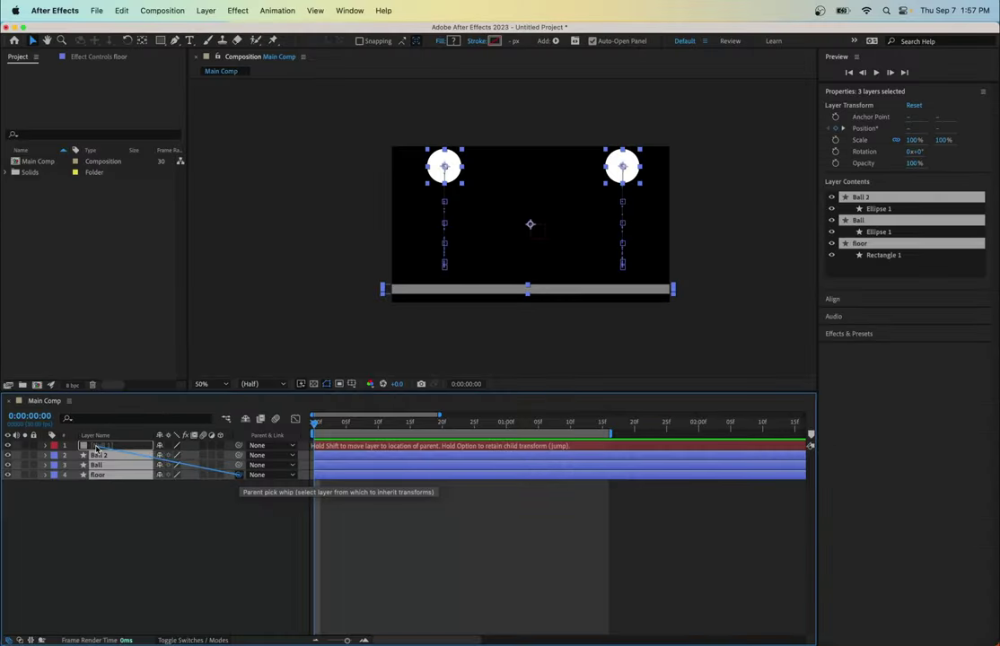
drag(97, 448, 101, 449)
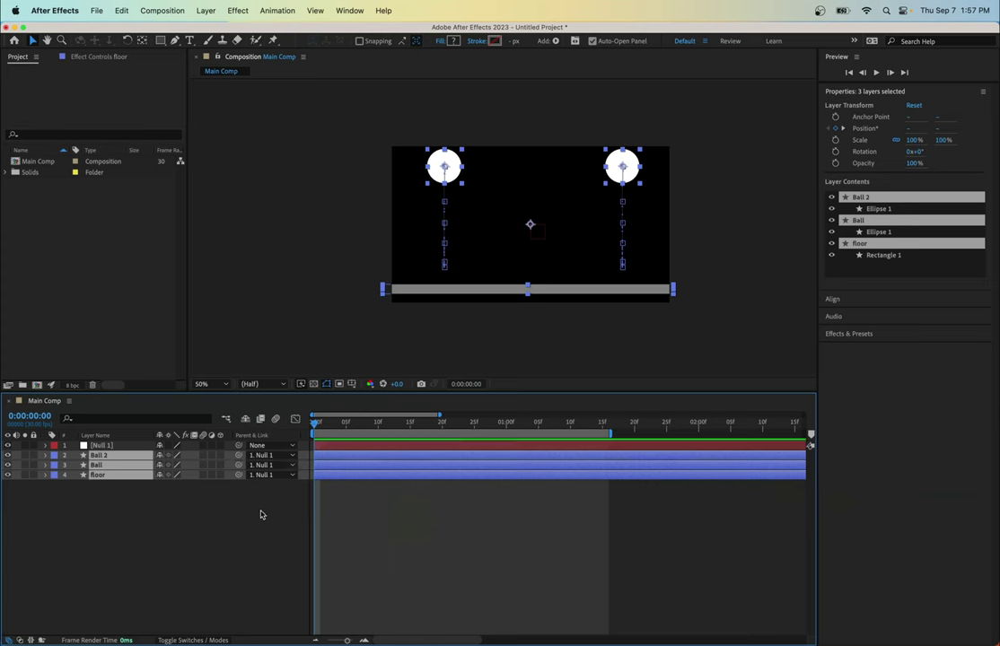
click(259, 513)
Reselect the three layers, re-parent them to Null 1 with the pick whip, and deselect
click(97, 475)
shift+click(99, 455)
click(262, 455)
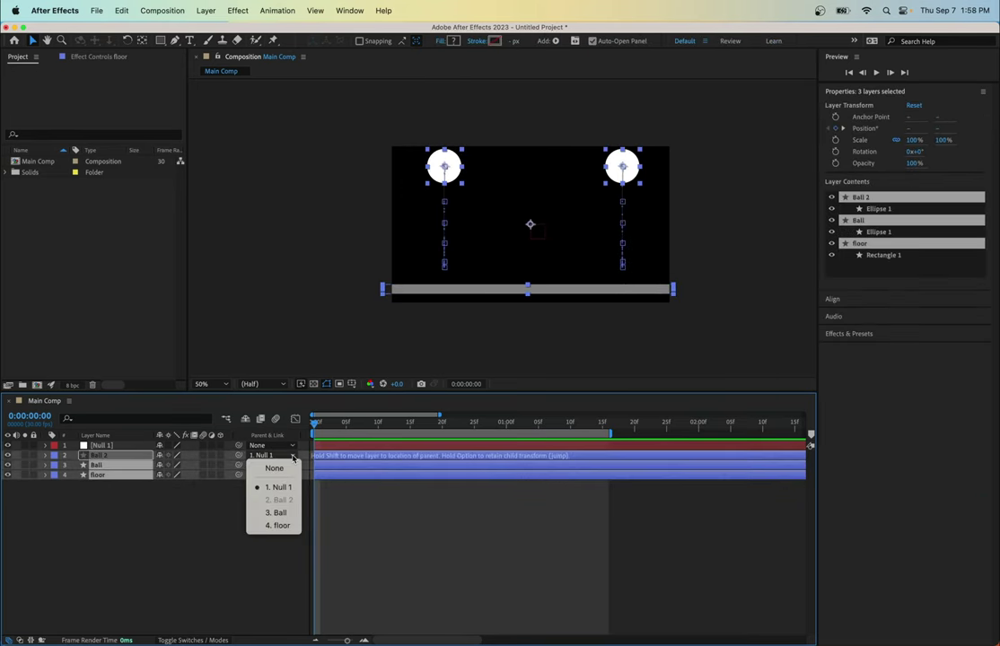
click(279, 513)
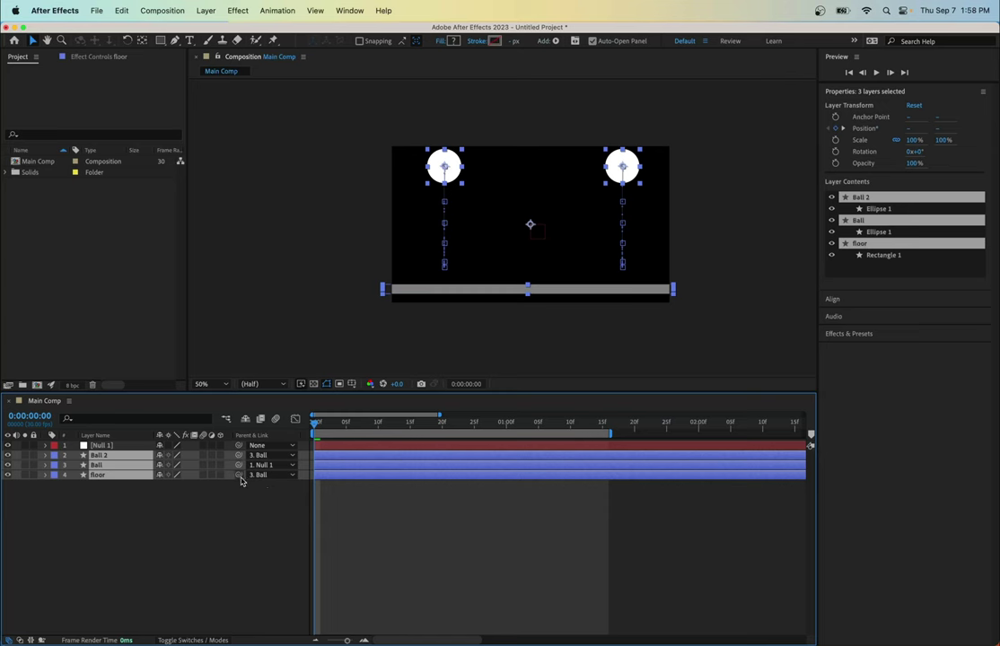
drag(239, 456, 135, 448)
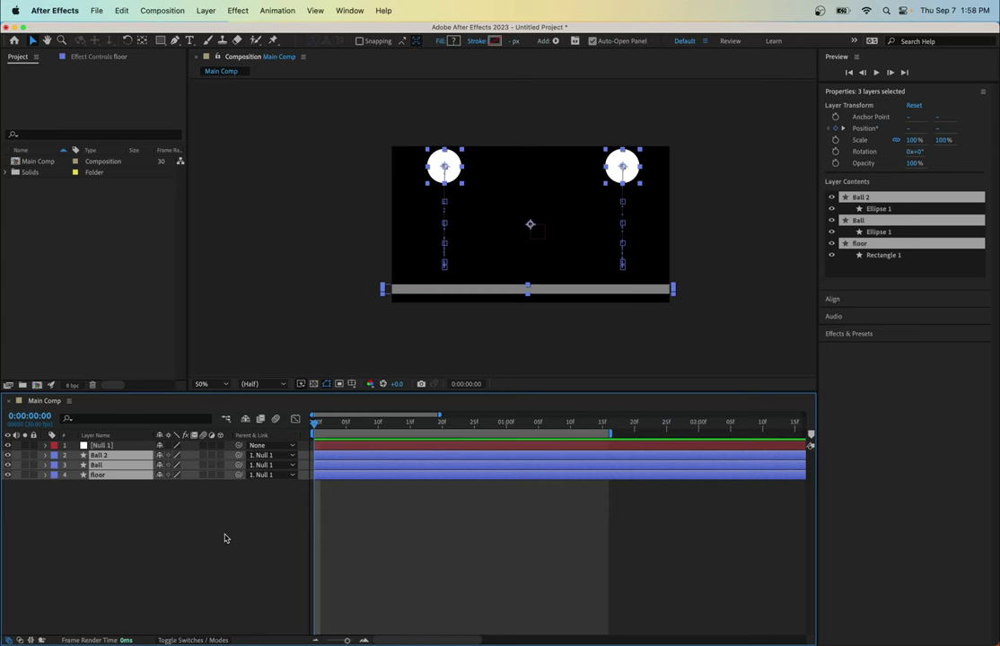
click(170, 524)
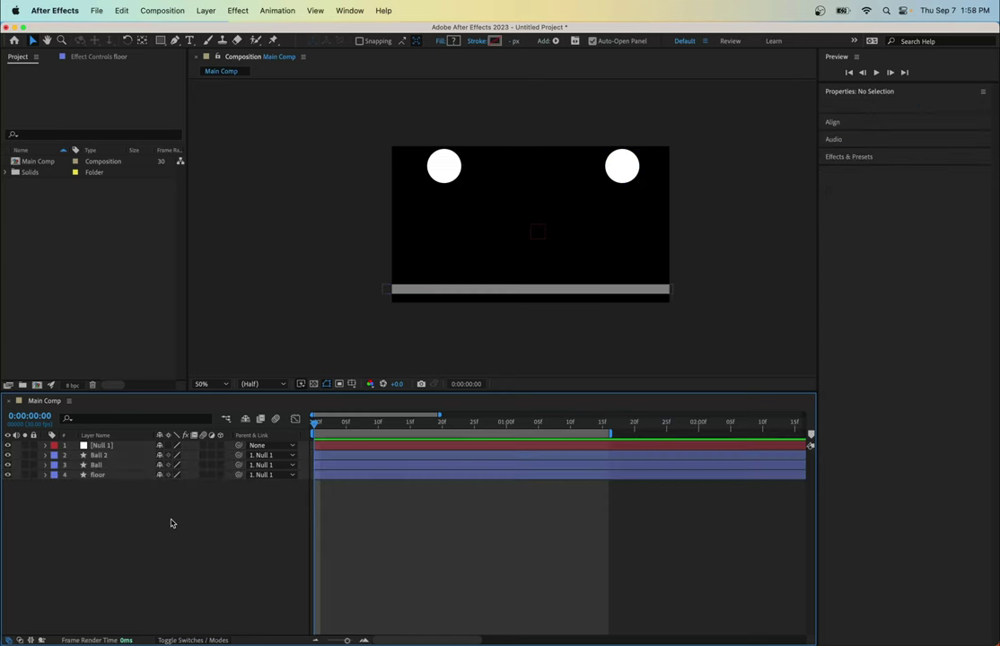
Show Null 1's Position and drag it to about X 955, Y 503
click(102, 445)
key(p)
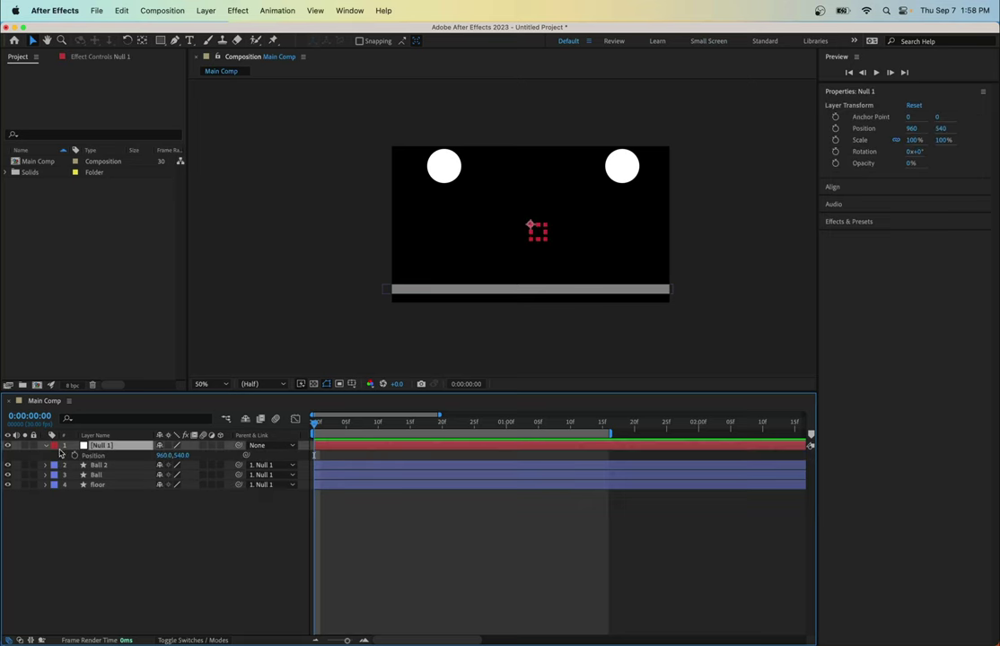
drag(162, 459, 123, 481)
mouse_move(183, 461)
mouse_down()
mouse_move(174, 459)
mouse_move(186, 459)
mouse_up()
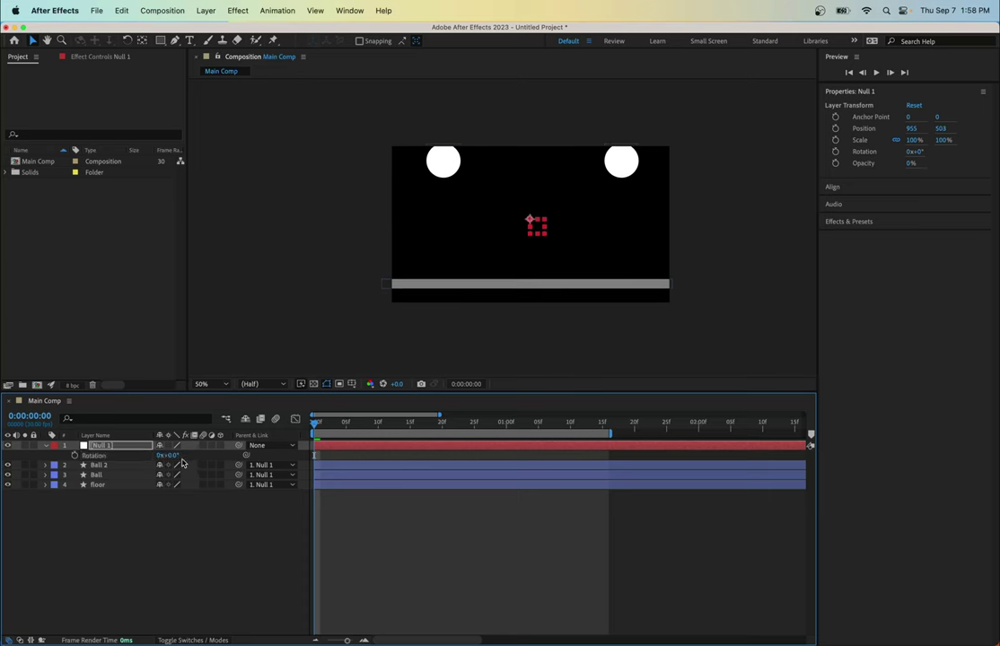
Reset Null 1's Rotation to 0x+0° to level the balls and floor
key(r)
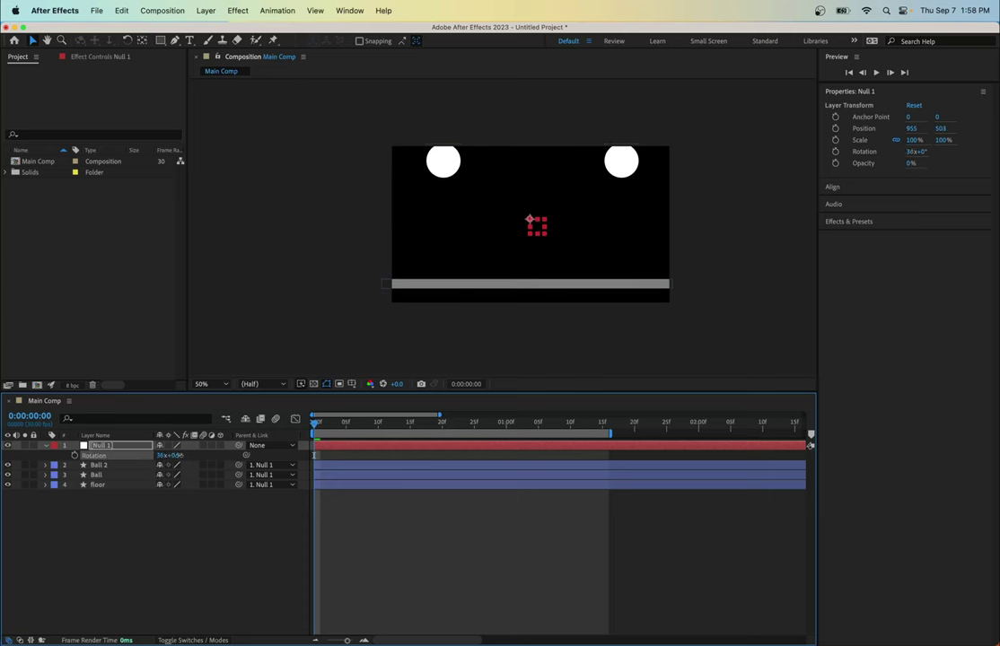
drag(170, 455, 169, 456)
click(168, 457)
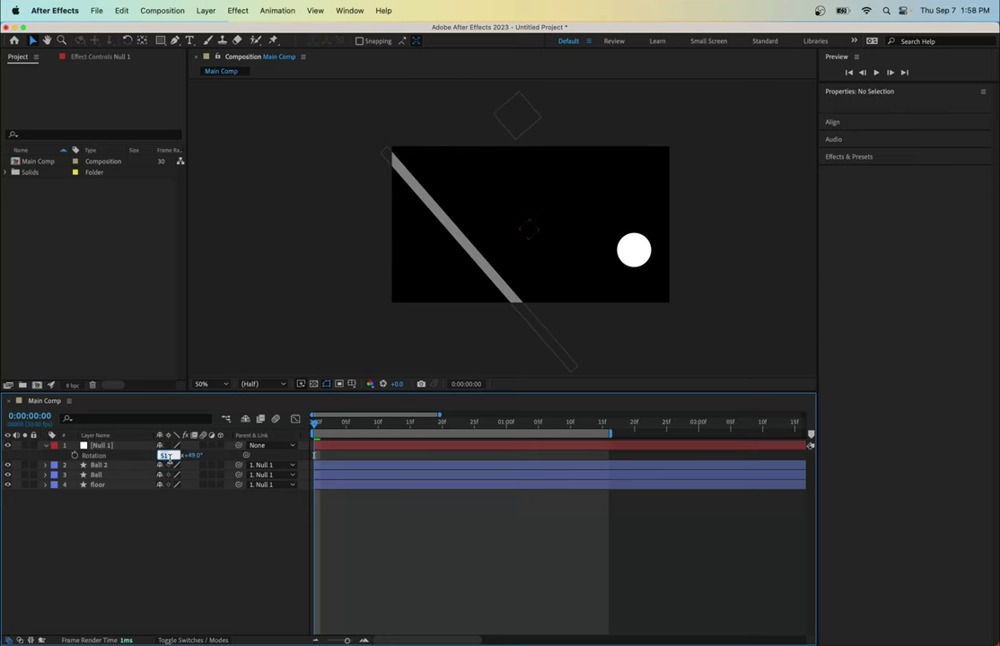
text(0)
key(Tab)
text(0)
key(Return)
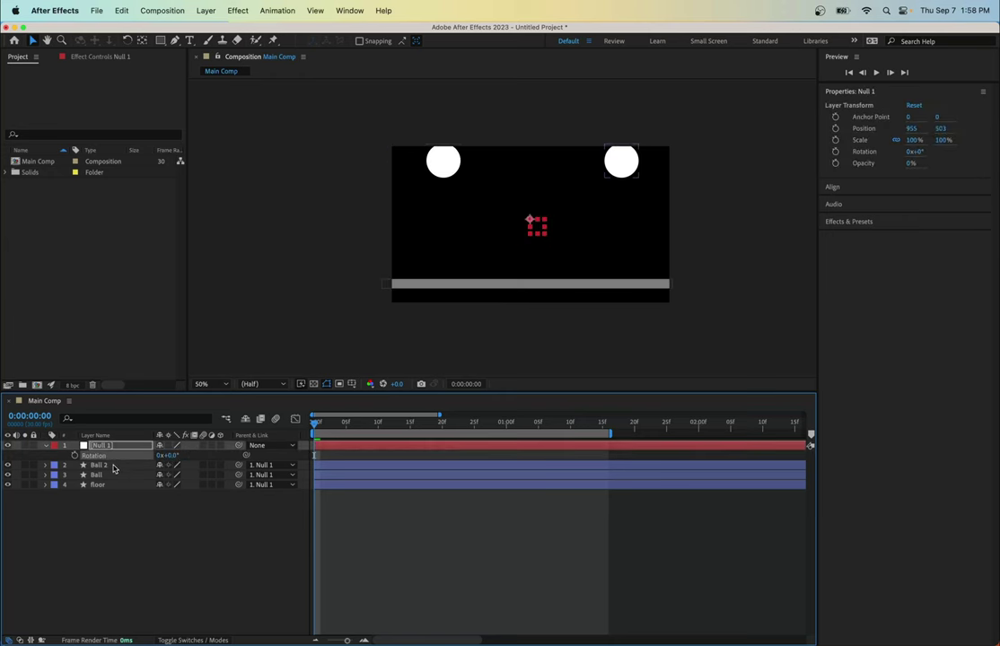
Set Null 1's X Position to 964 and preview the animation
key(p)
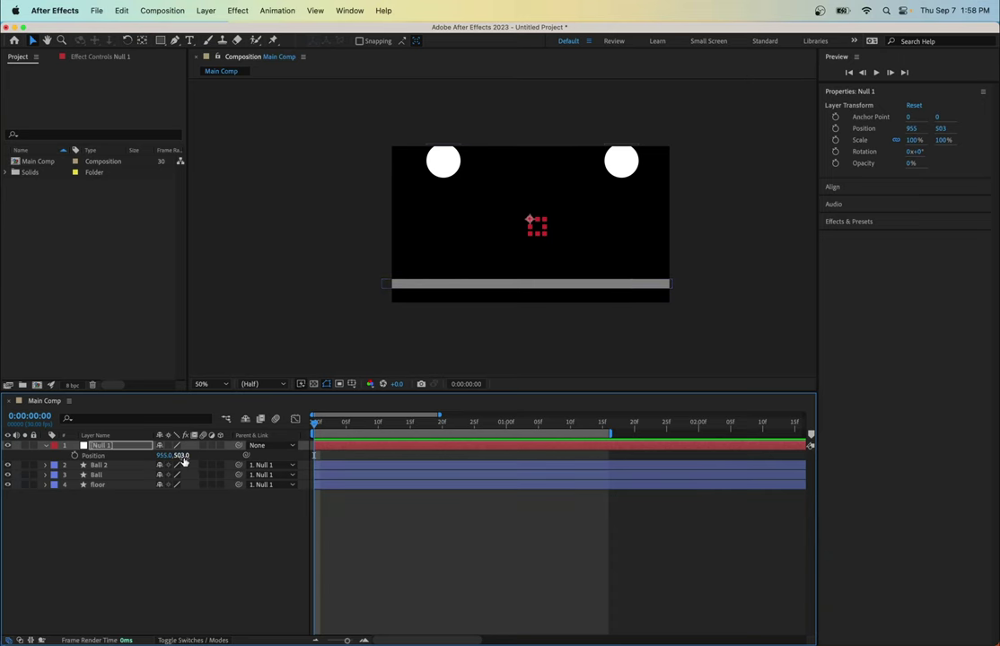
drag(162, 456, 244, 455)
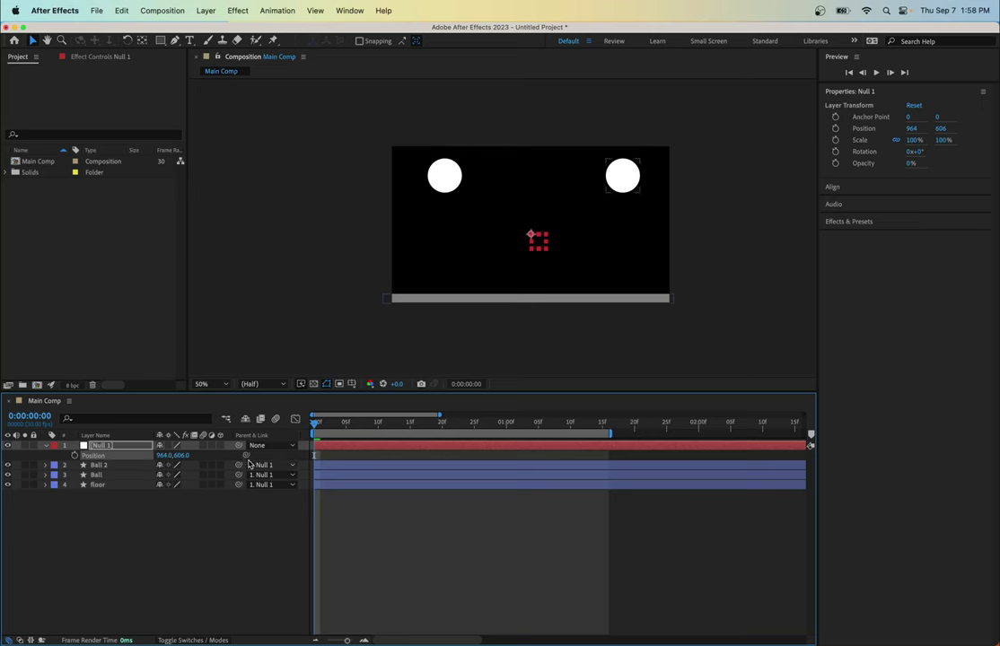
key(space)
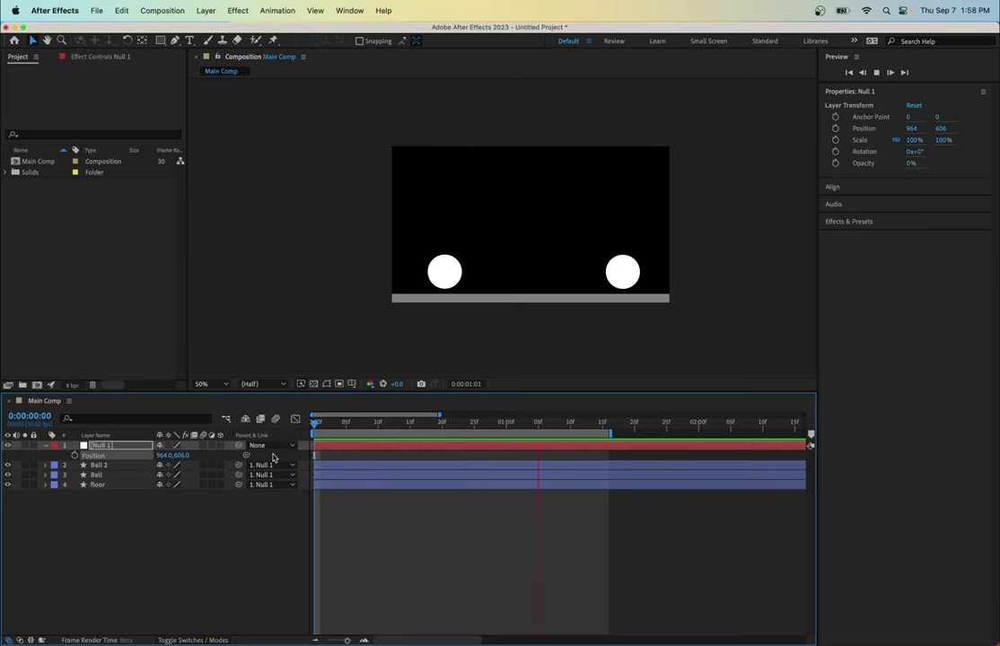
Delete the Null 1 layer and preview the result
key(space)
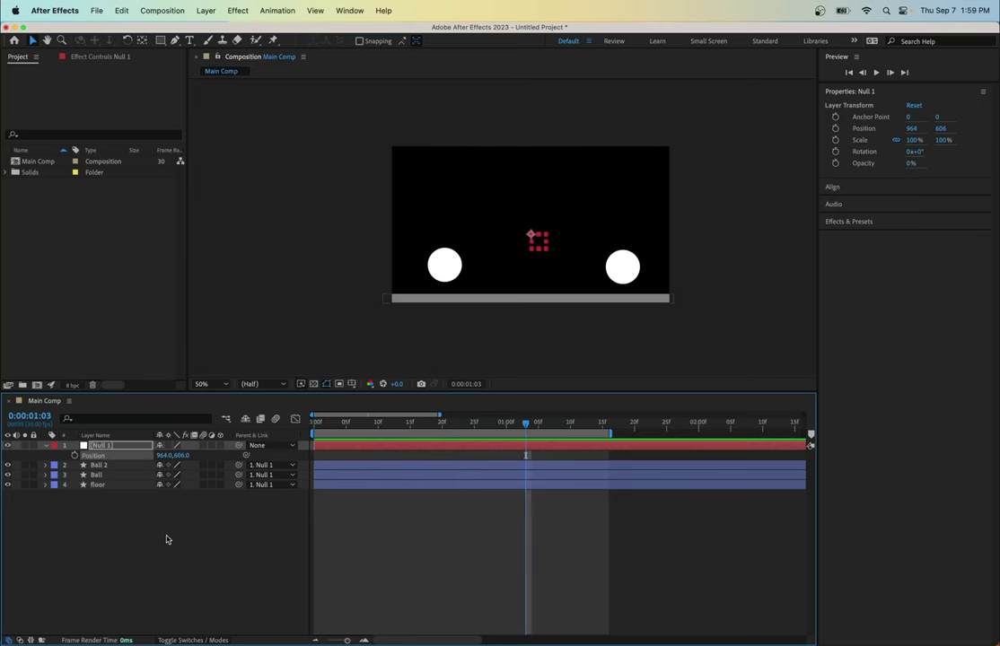
click(166, 539)
click(113, 449)
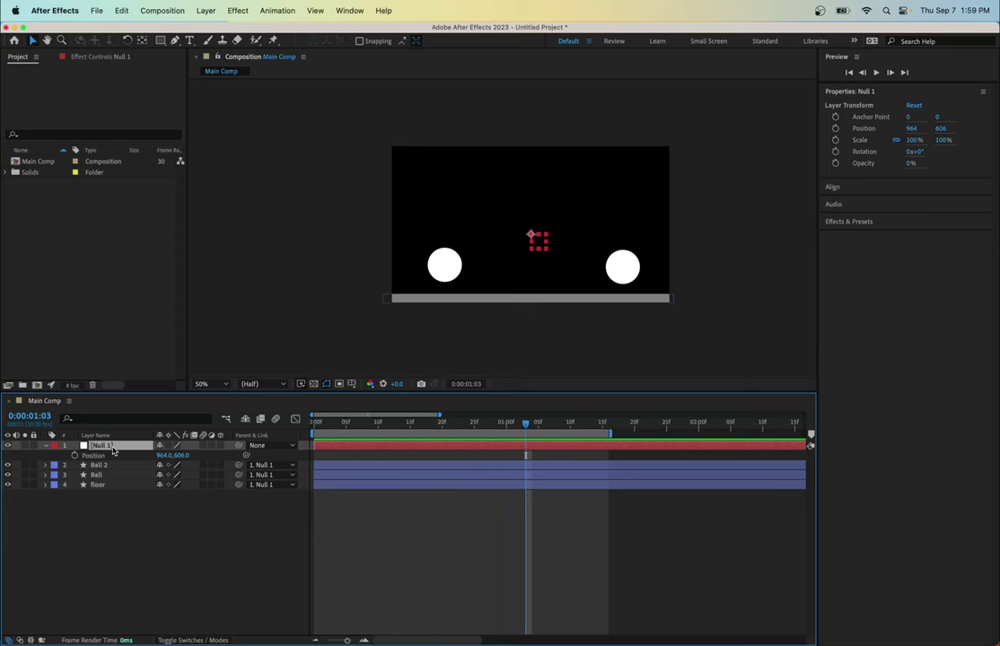
key(Delete)
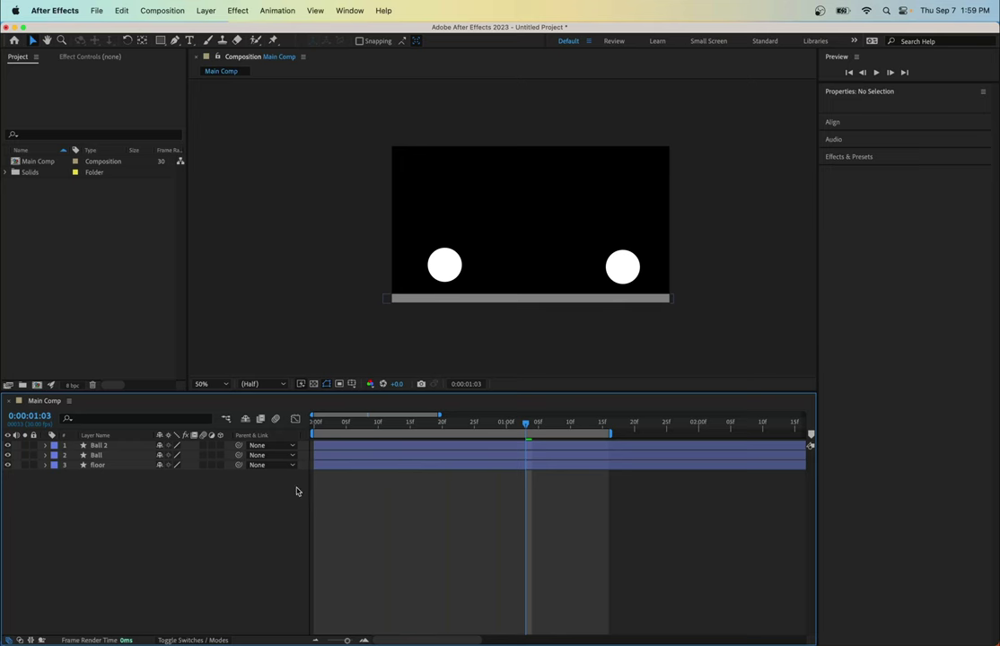
key(space)
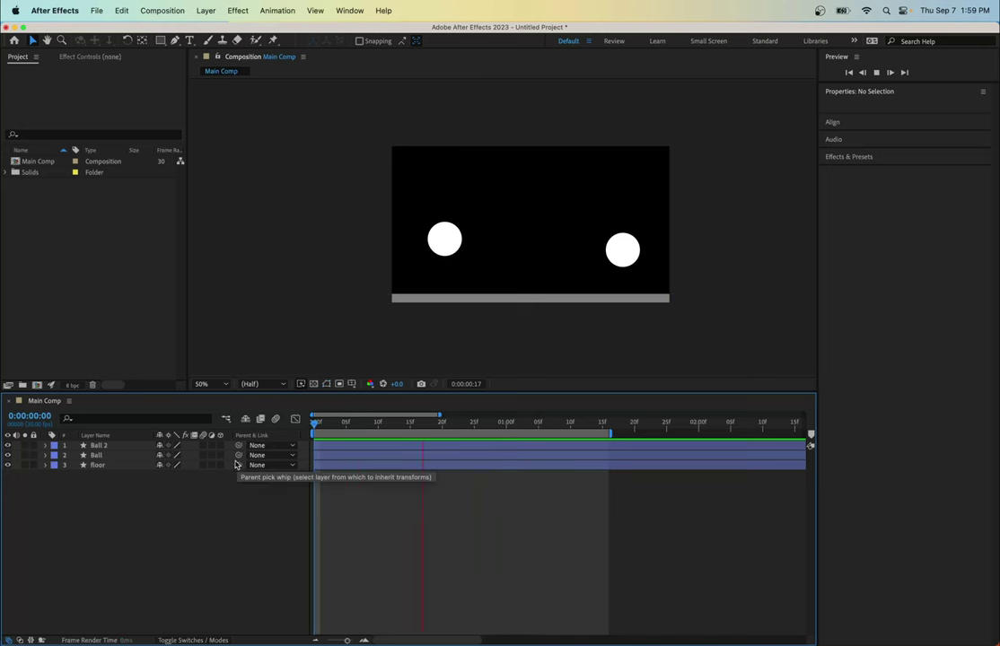
key(space)
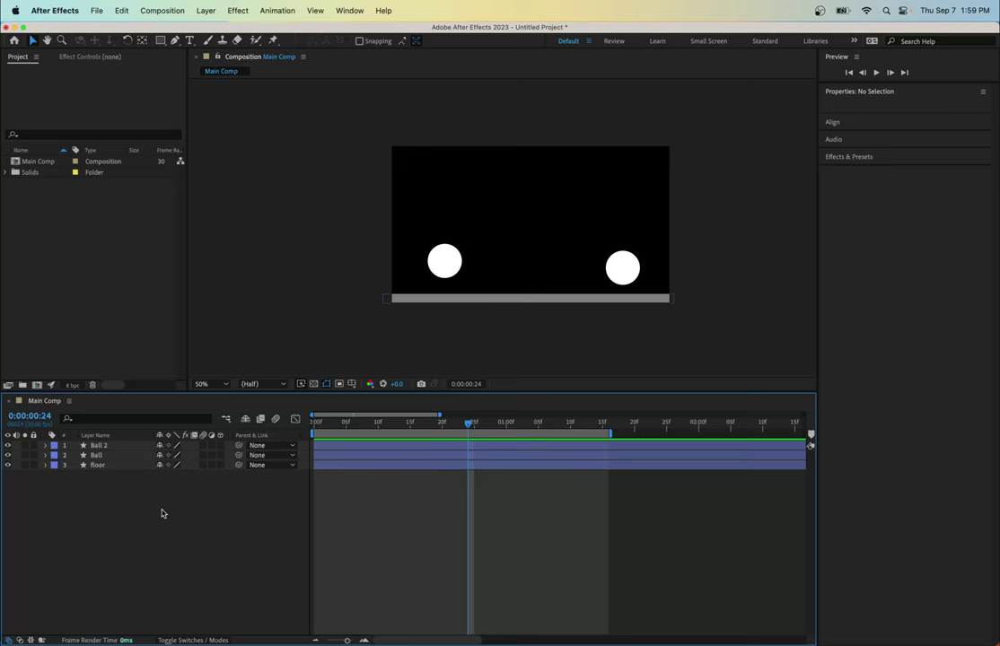
Delete the Ball 2 layer and return the playhead to 0
click(111, 458)
click(101, 445)
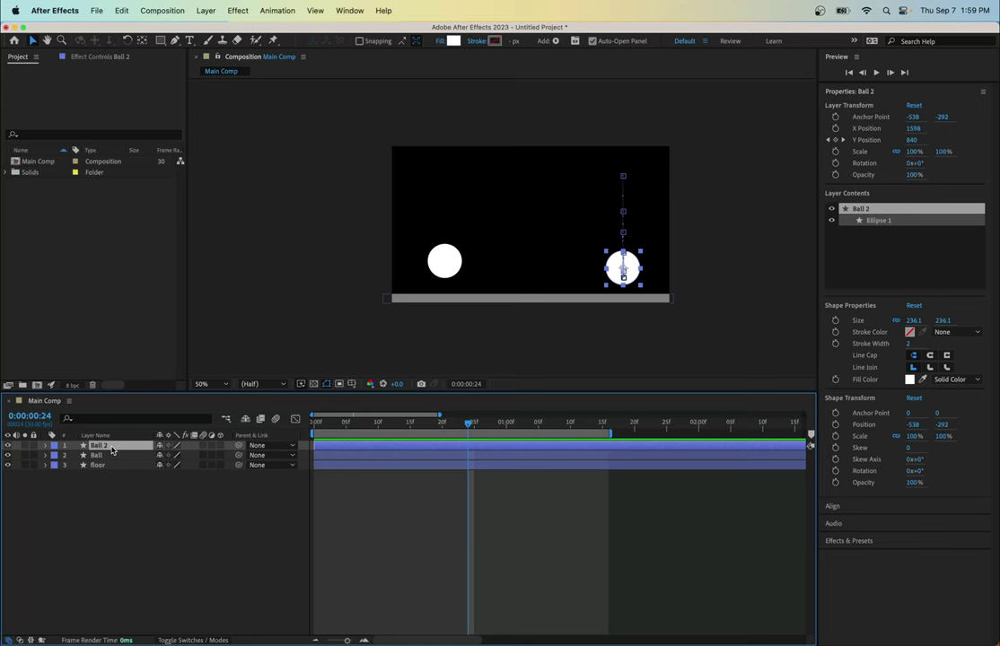
key(Delete)
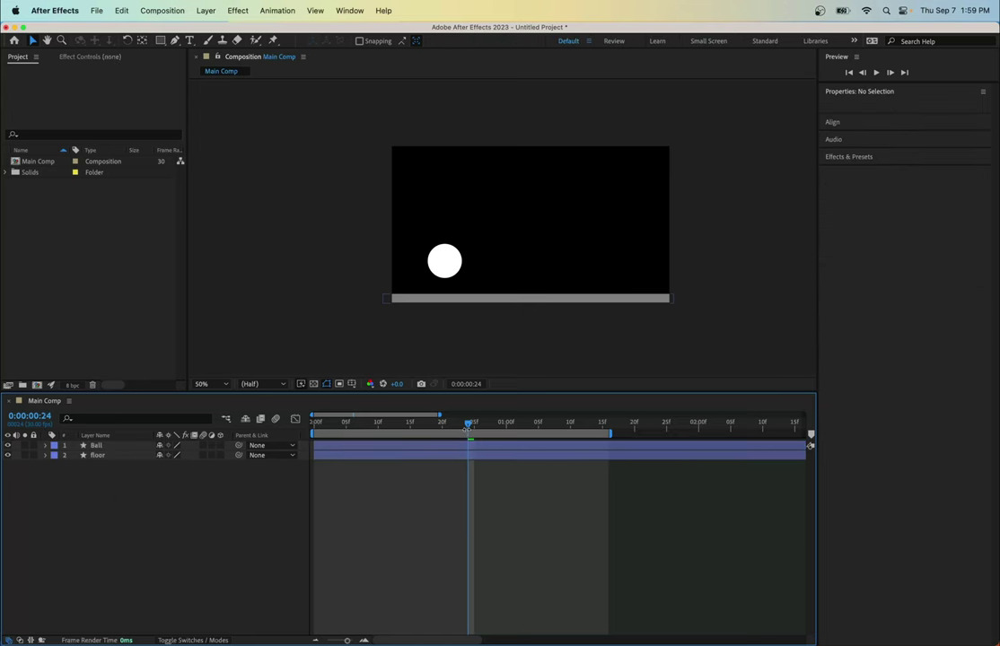
drag(468, 427, 286, 435)
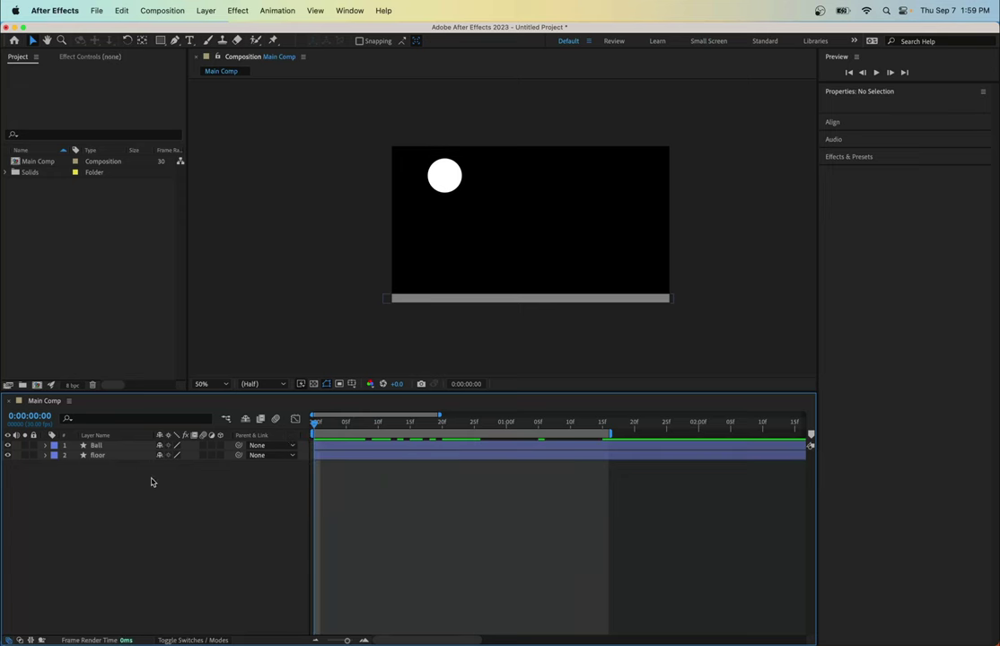
Keyframe Ball's X Position from 0f to 1:15, moving the ball right to 1734, and preview
key(u)
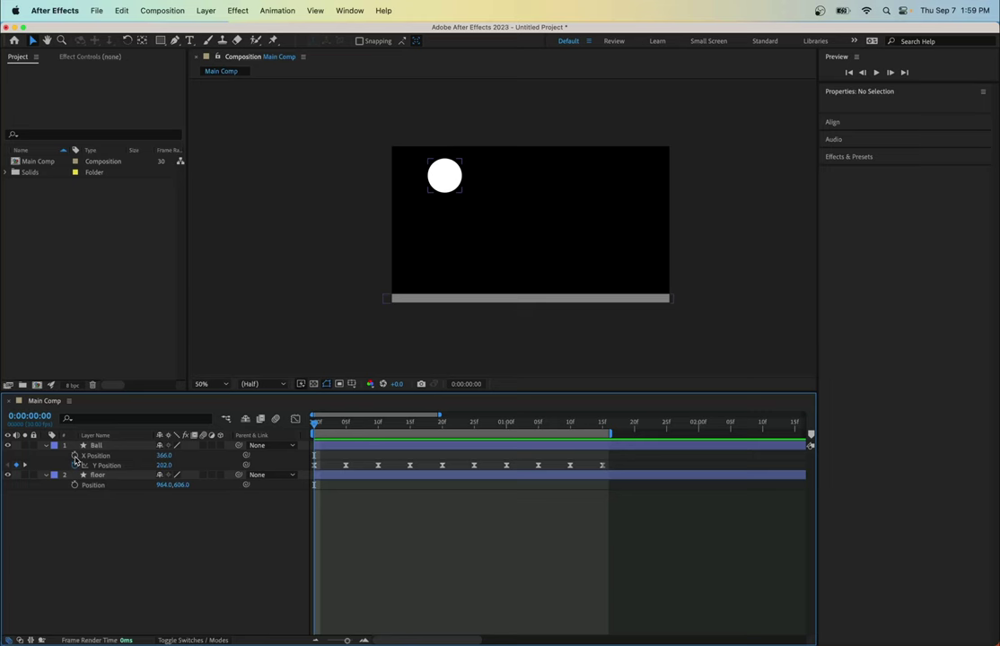
click(75, 456)
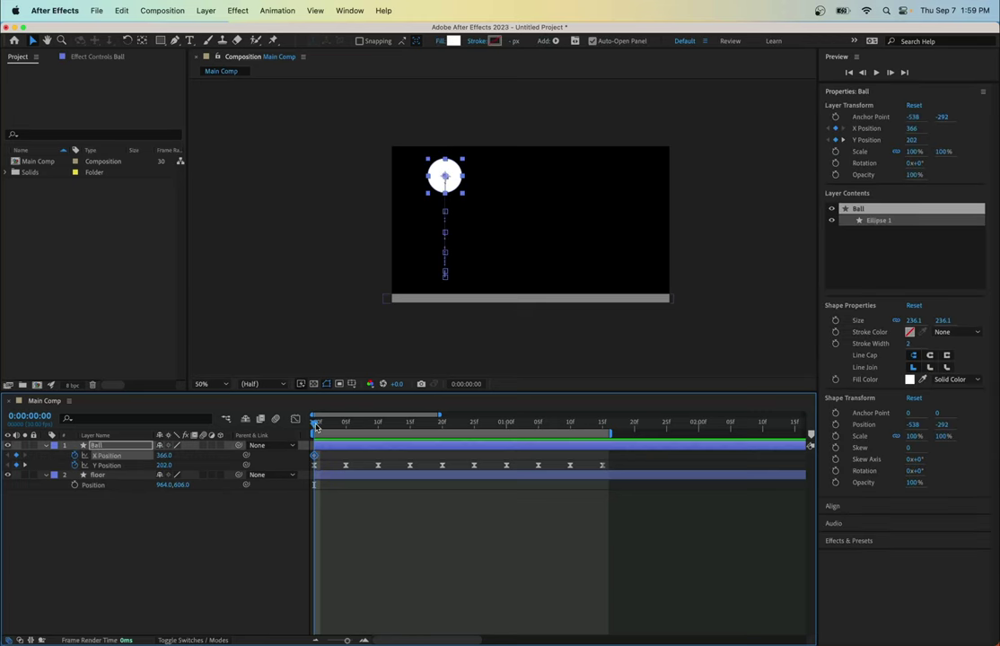
drag(316, 430, 609, 432)
key(Page_Up)
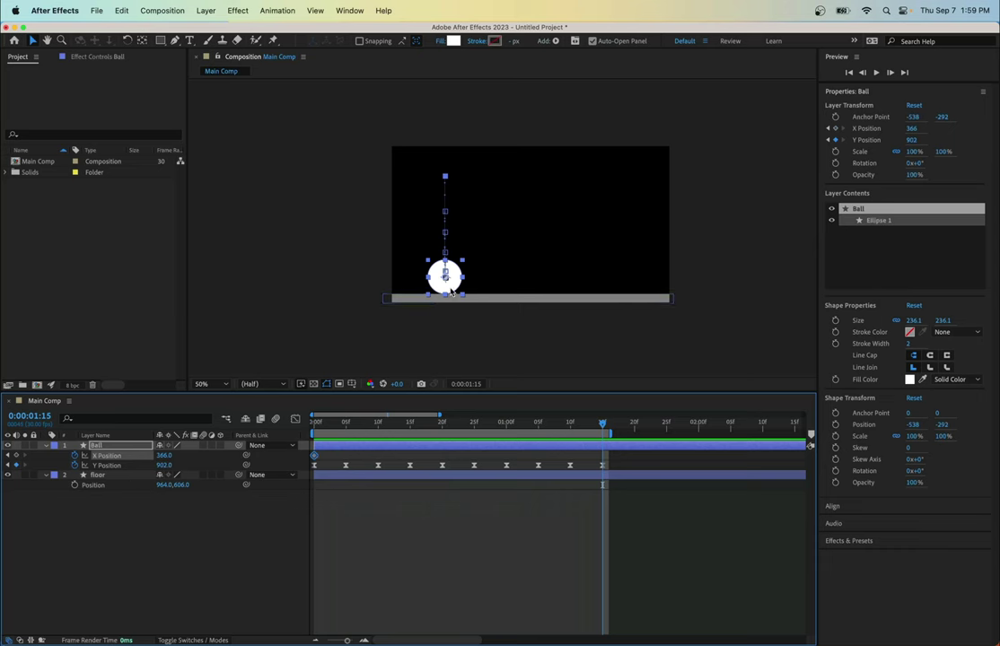
drag(446, 277, 648, 287)
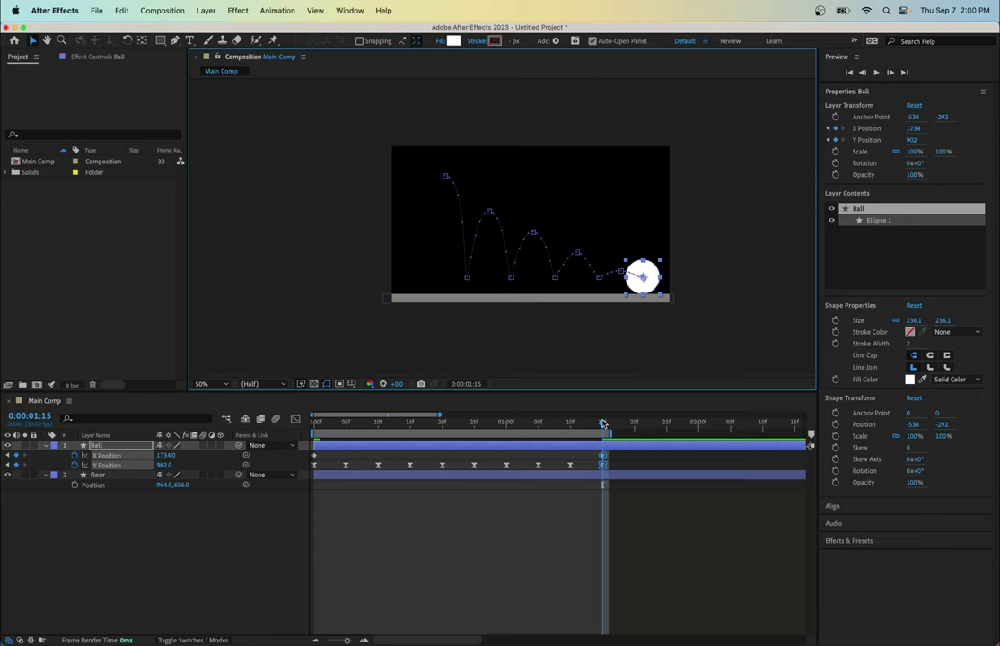
key(space)
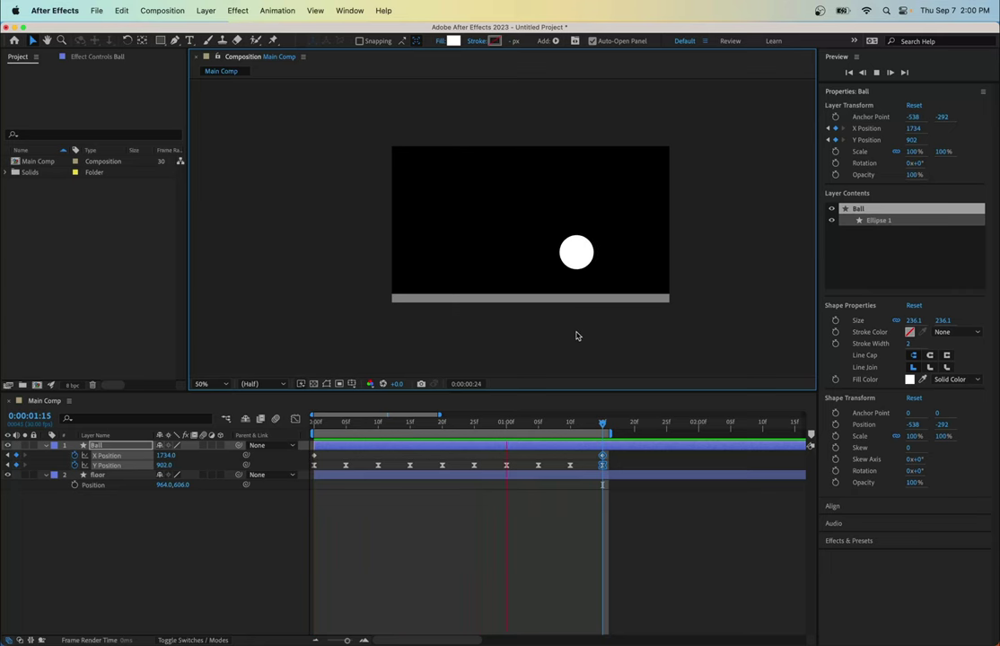
Scrub frames 0, 5, 8, 10 and 15 to check the bounce, then widen the timeline zoom
key(space)
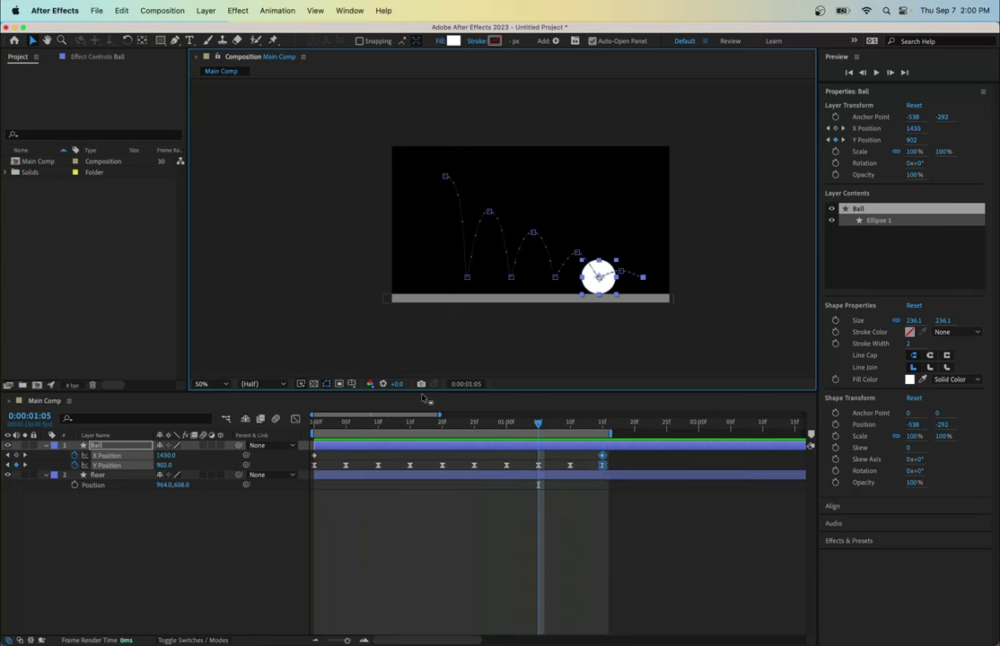
click(318, 424)
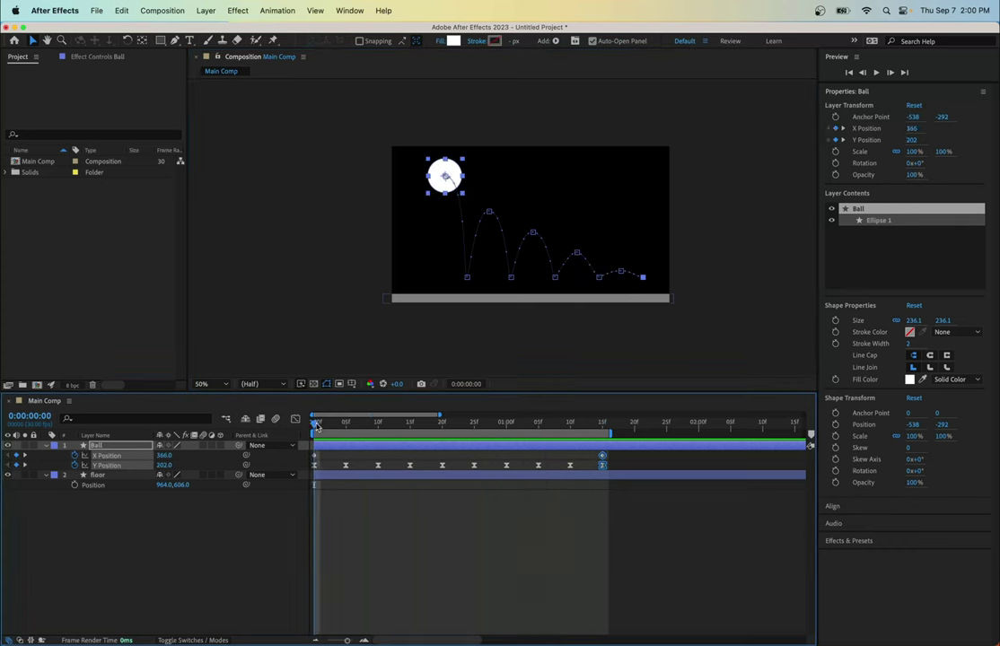
drag(327, 429, 346, 426)
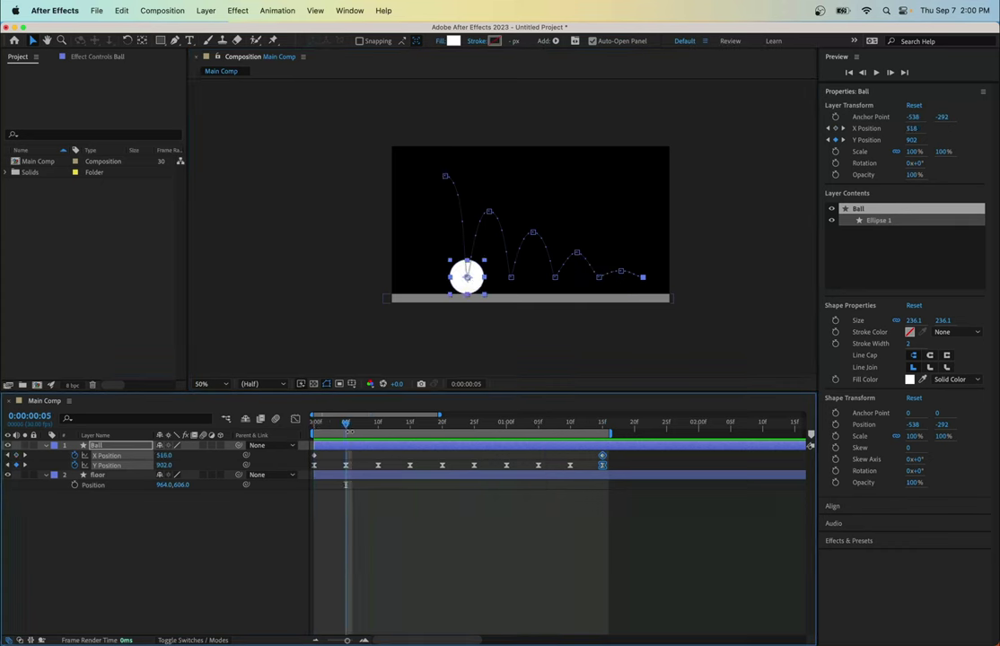
click(368, 424)
drag(368, 426, 378, 424)
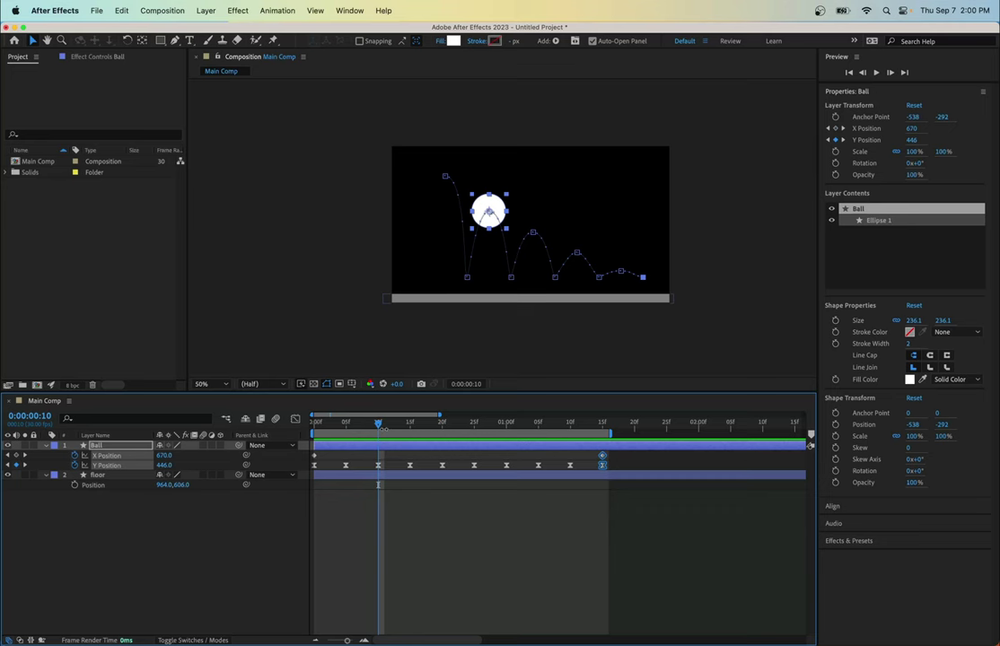
drag(378, 427, 410, 423)
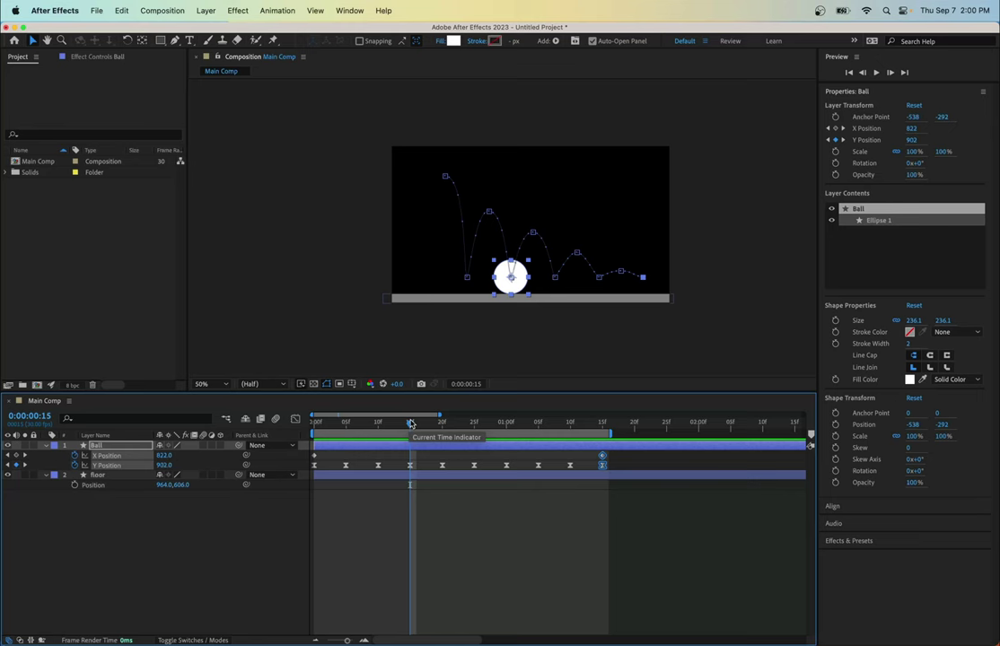
click(442, 508)
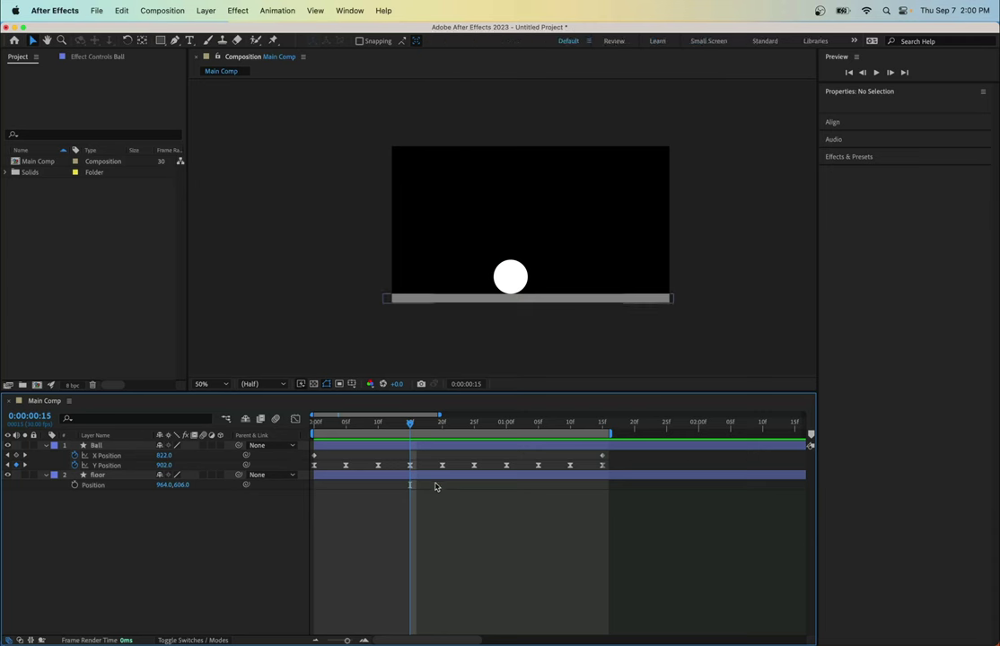
drag(348, 641, 349, 641)
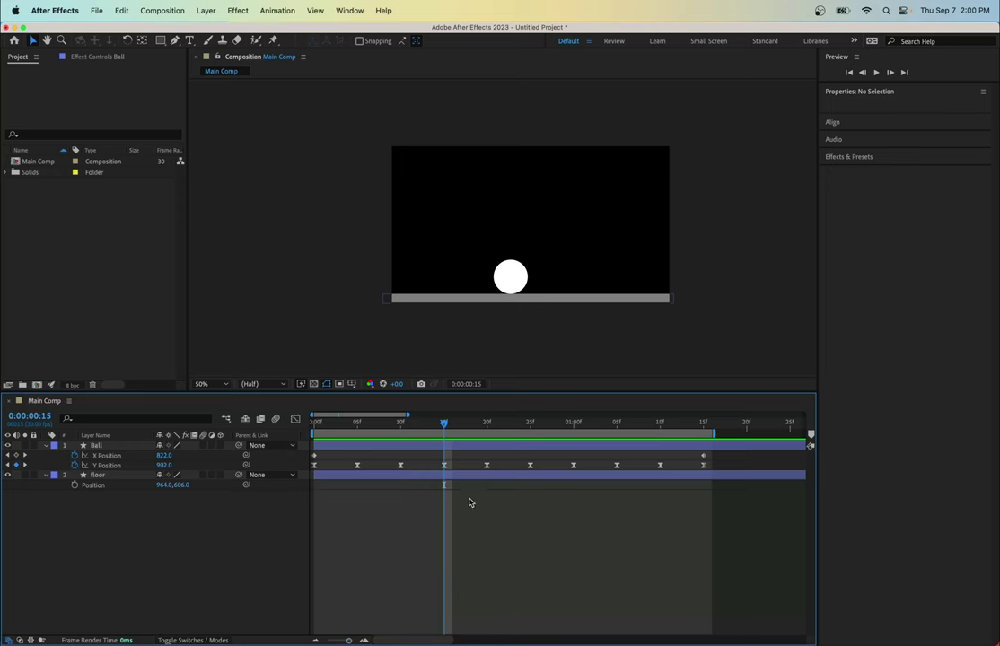
Add an X Position keyframe of 818 at 15f
click(358, 466)
drag(357, 430, 444, 427)
drag(746, 545, 445, 474)
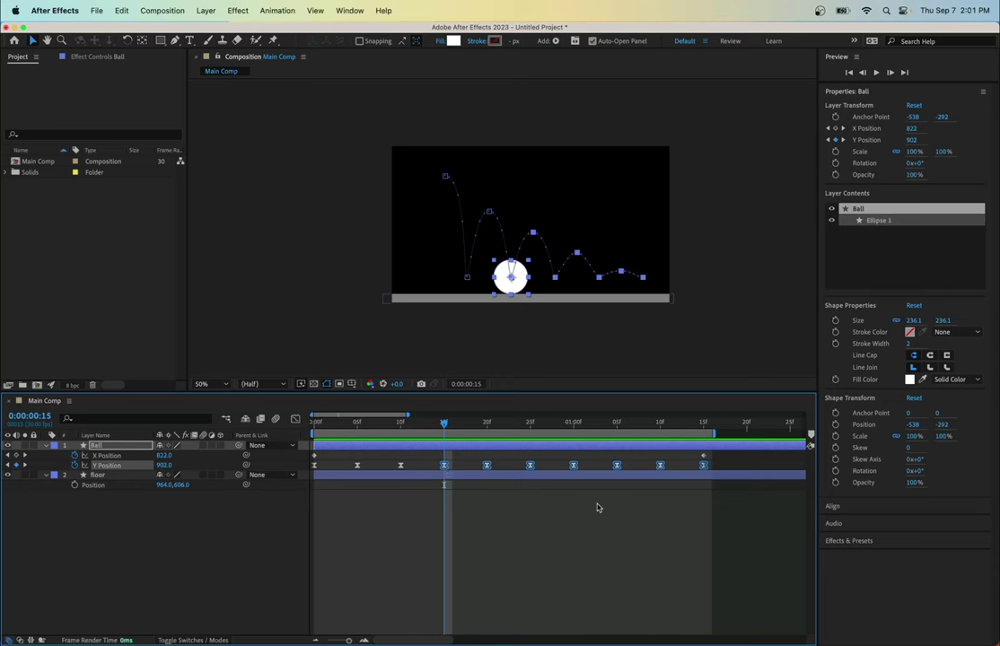
key(Left)
key(Left)
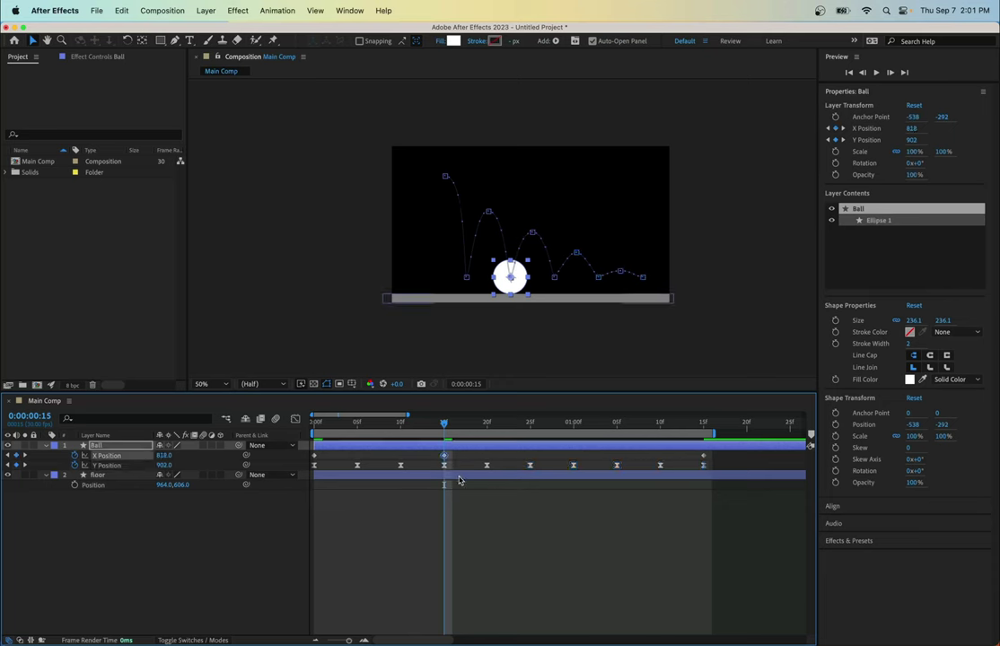
Shift the Y Position bounce keyframes from 15f onward one frame earlier
click(597, 508)
drag(436, 460, 713, 467)
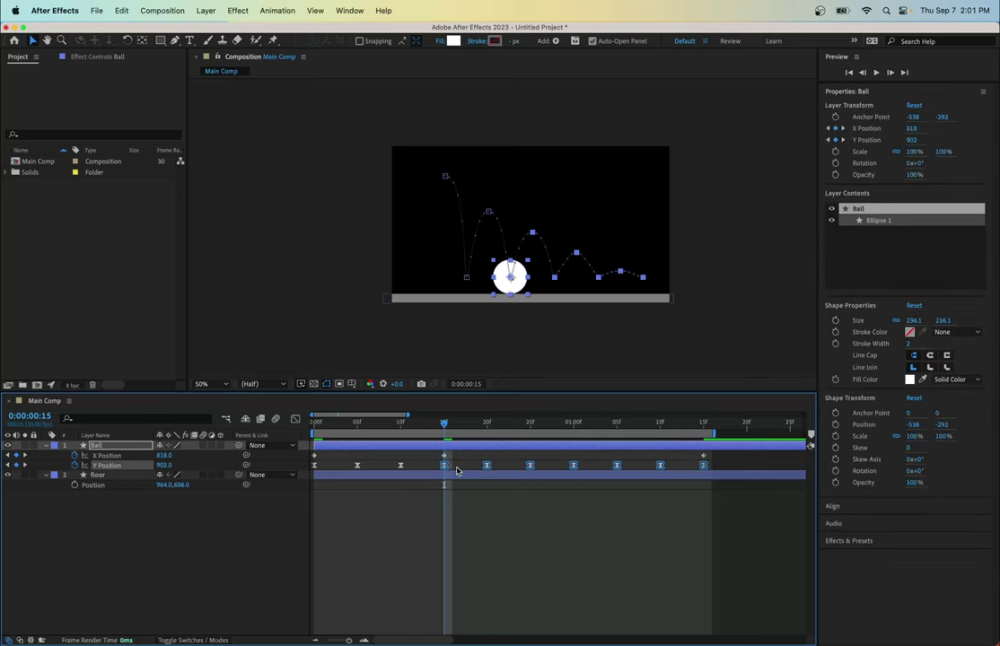
drag(443, 469, 439, 470)
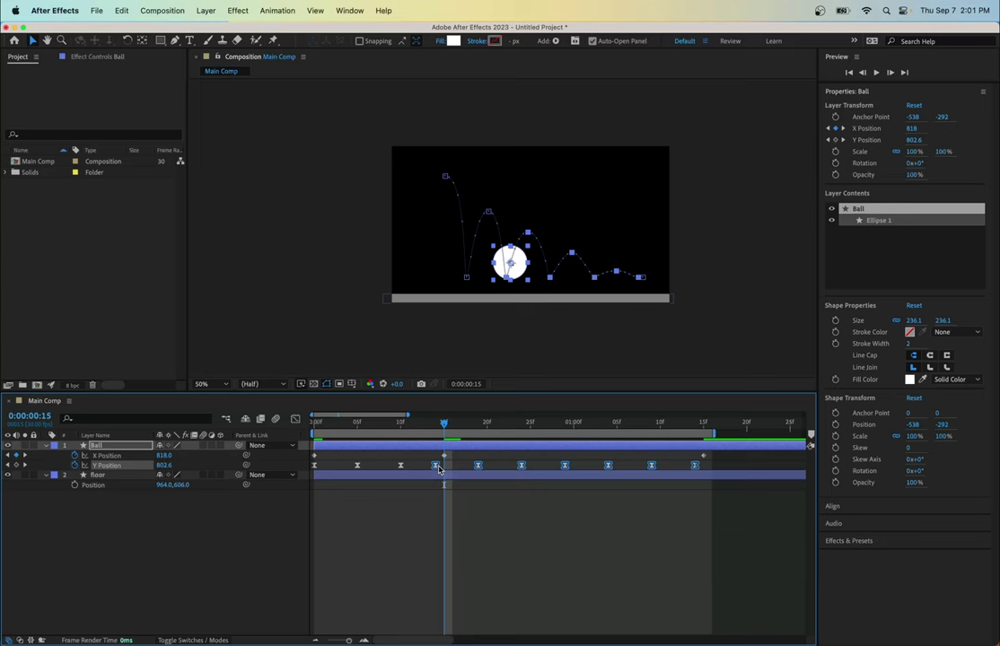
drag(439, 468, 442, 469)
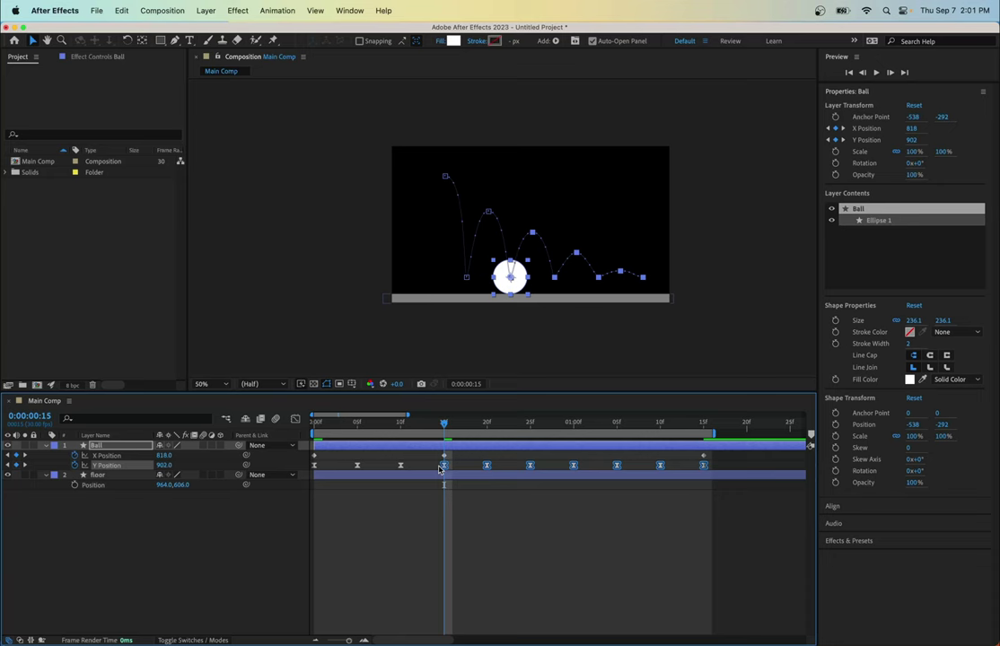
key(super+z)
key(super+z)
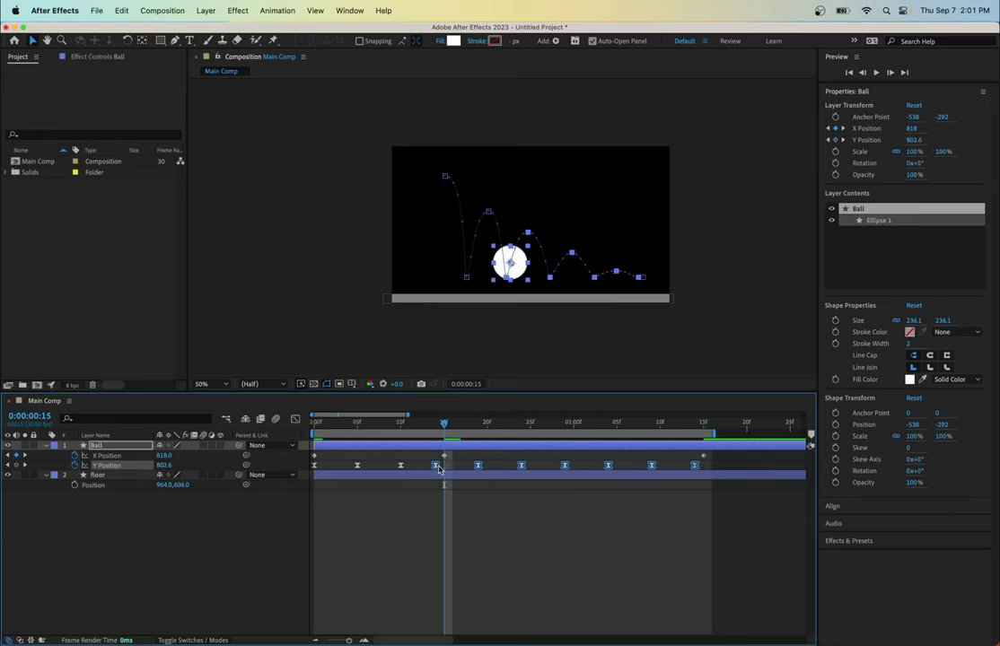
click(501, 505)
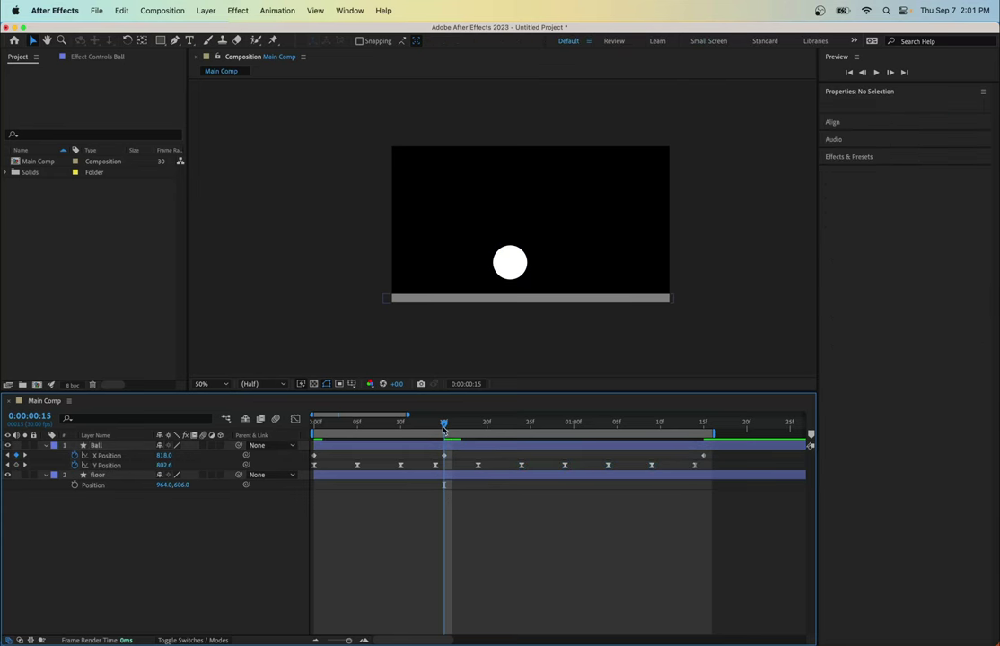
Select the later Y Position bounce keyframes and shift them earlier by a few frames
drag(445, 427, 521, 425)
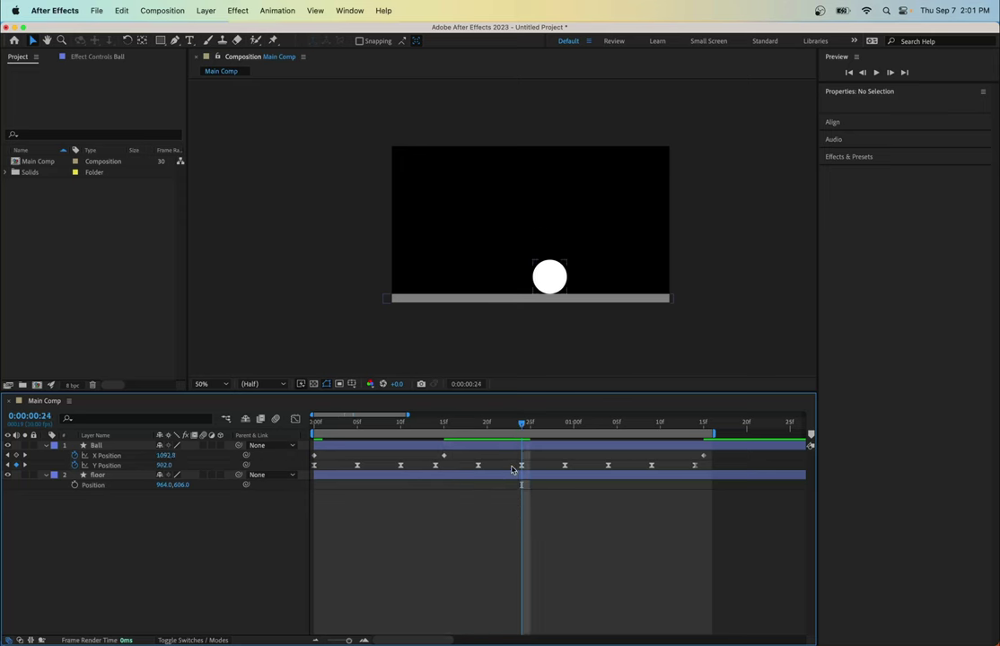
drag(518, 460, 715, 467)
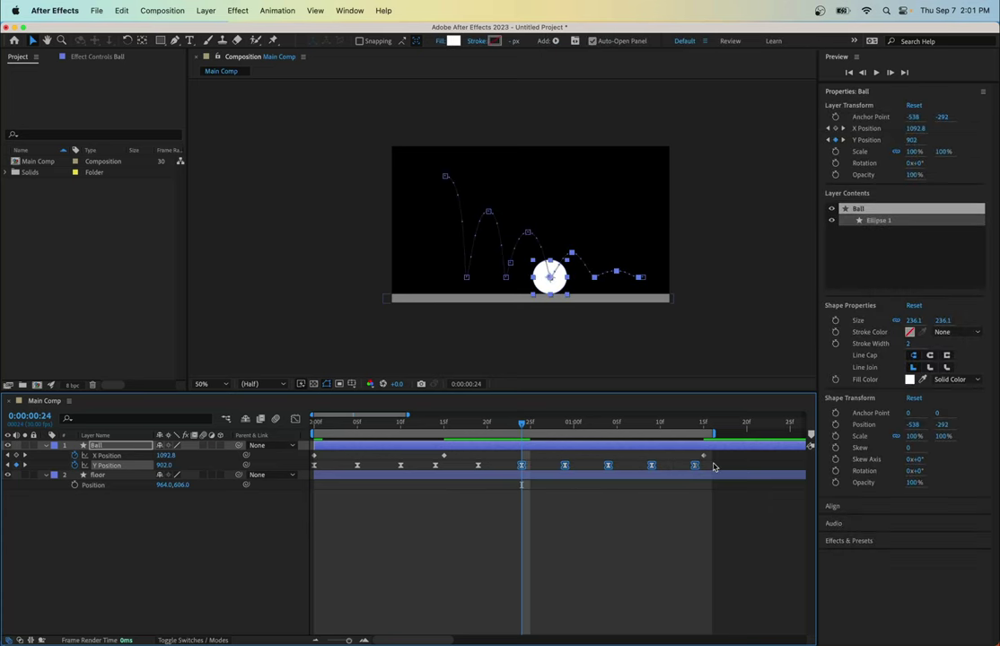
key(alt+Left)
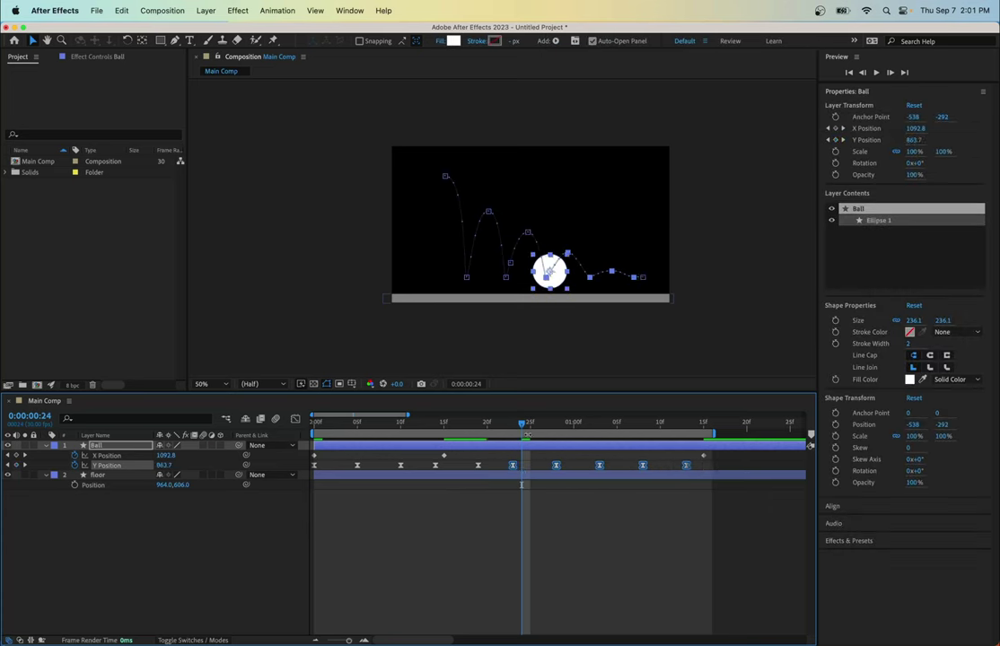
key(alt+Left)
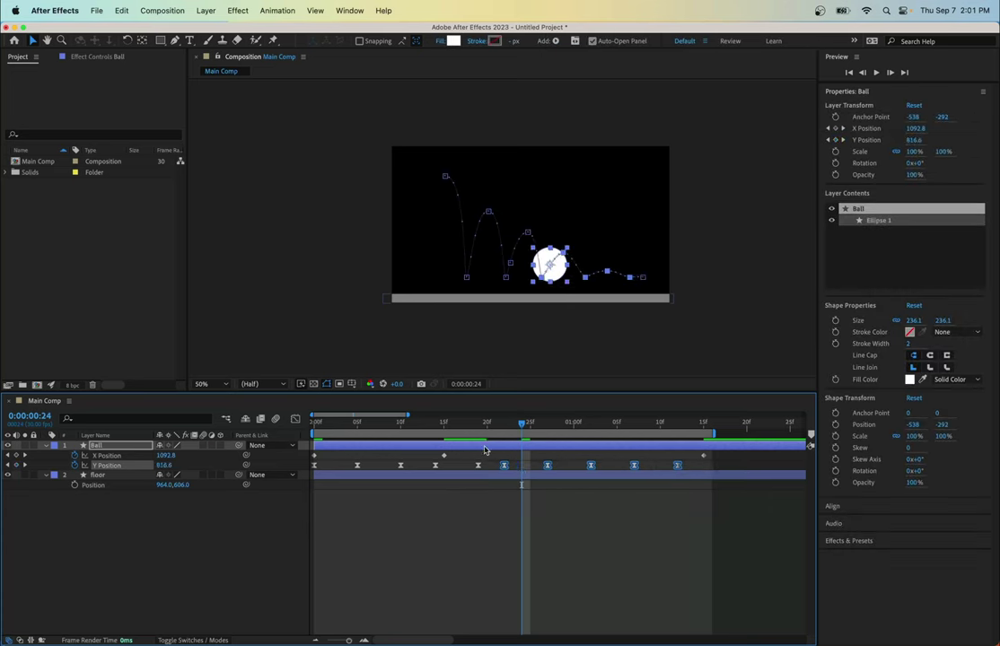
drag(536, 463, 683, 468)
key(alt+Left)
key(alt+Left)
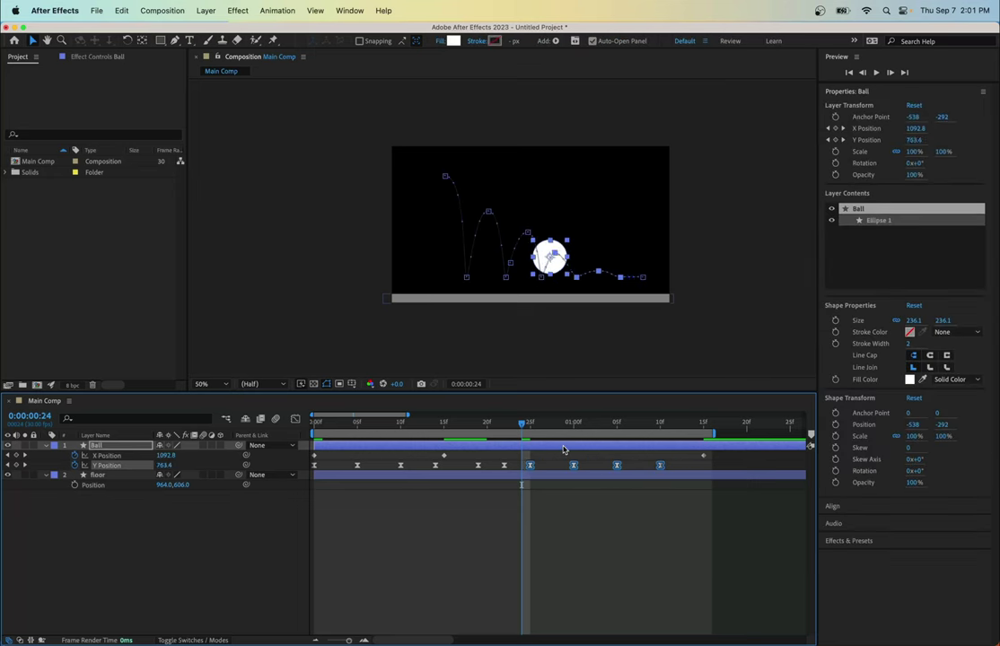
Nudge the last three, last two, then final Y Position keyframes earlier, and preview the bounce
drag(559, 465, 704, 464)
key(alt+Left)
key(alt+Left)
key(alt+Left)
drag(573, 468, 665, 468)
key(alt+Left)
key(alt+Left)
key(alt+Left)
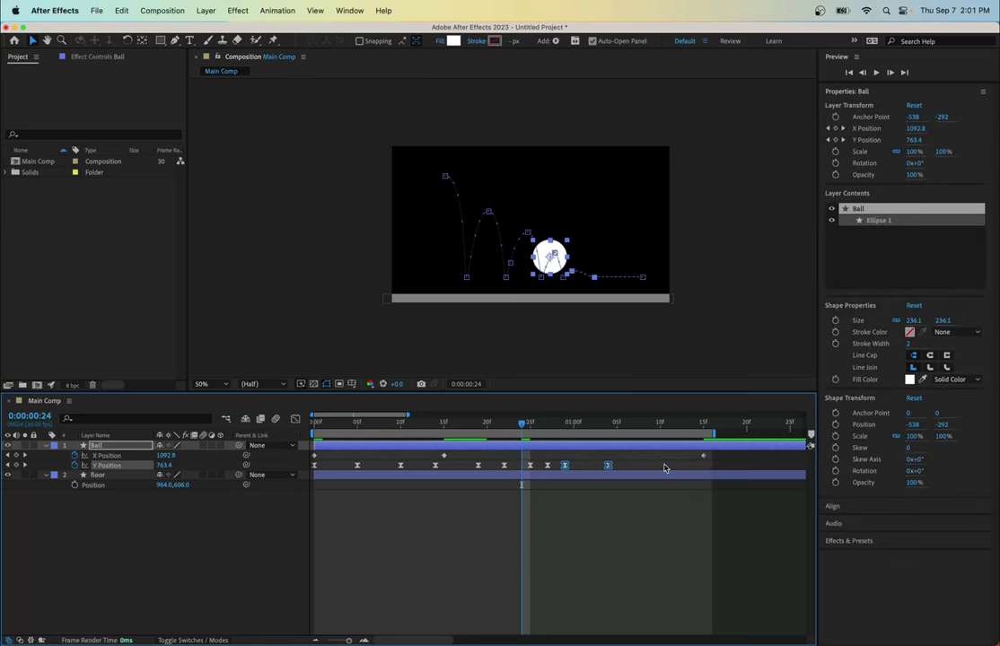
click(595, 473)
click(609, 465)
key(alt+Left)
key(alt+Left)
key(alt+Left)
key(alt+Left)
drag(525, 428, 592, 438)
key(space)
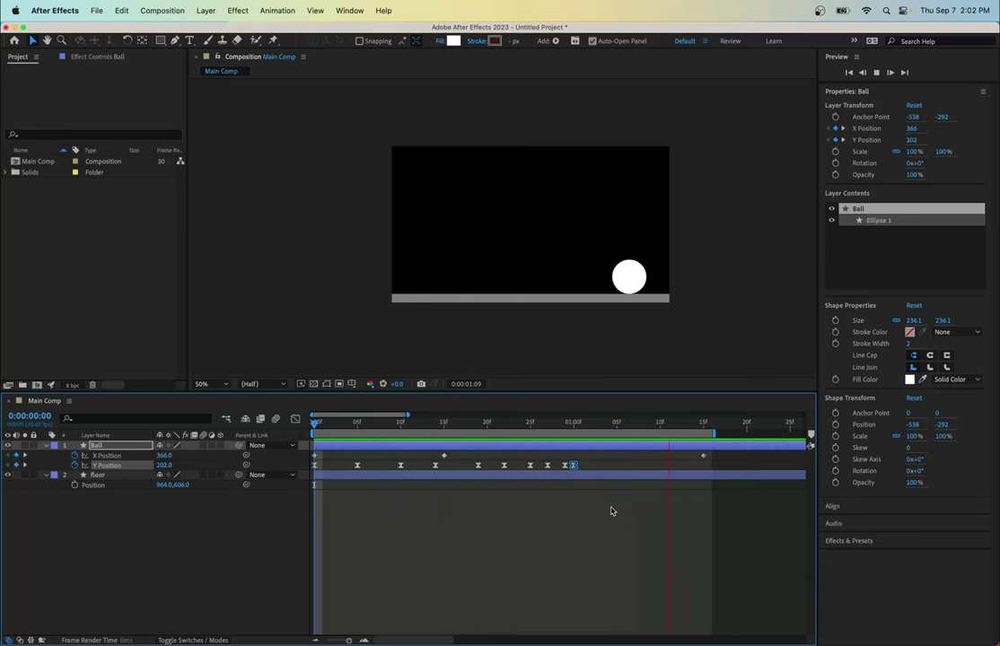
Delete the middle X Position keyframe, keeping those at the start and near 1:15, then replay the bounce
key(space)
click(443, 455)
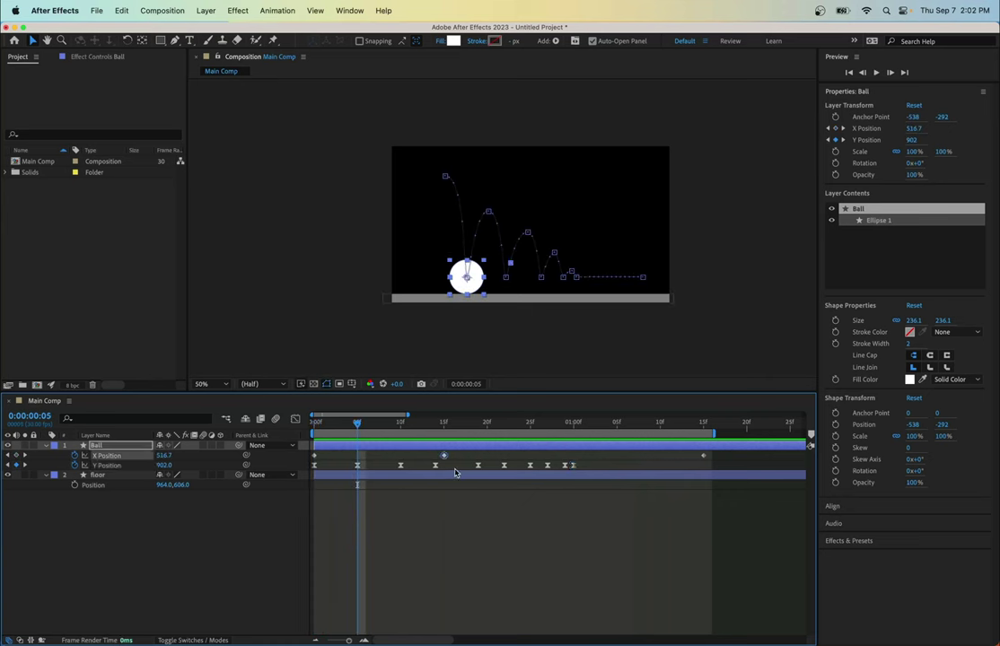
key(Delete)
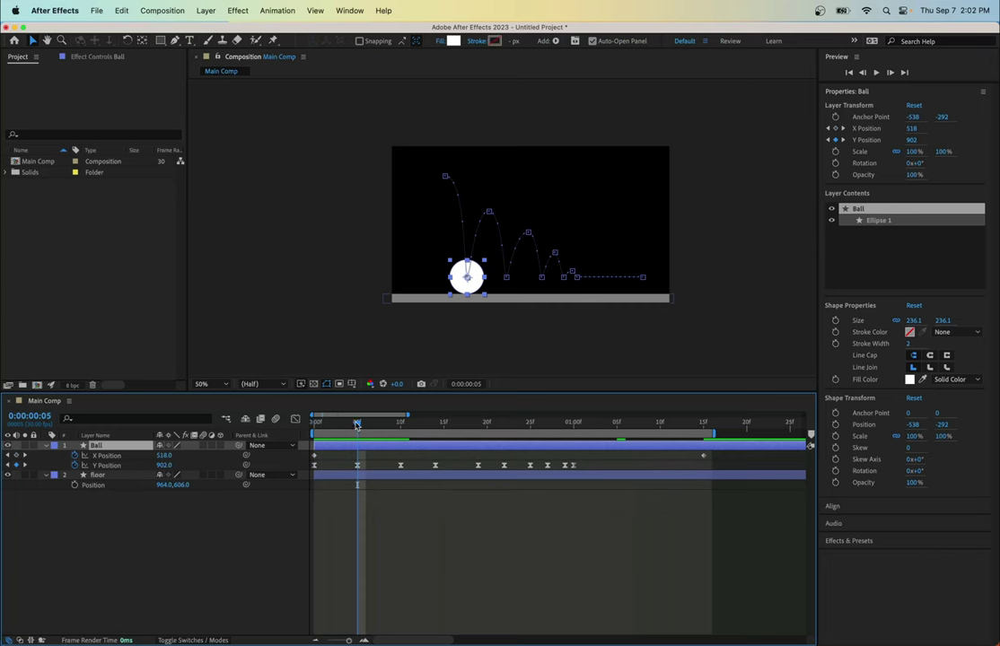
drag(357, 423, 315, 424)
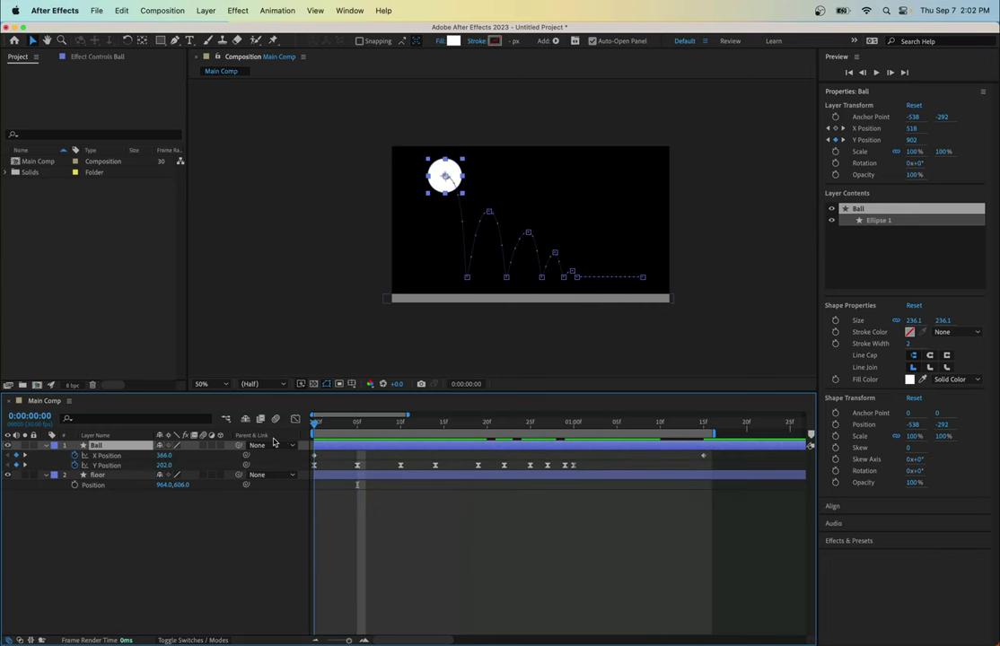
key(space)
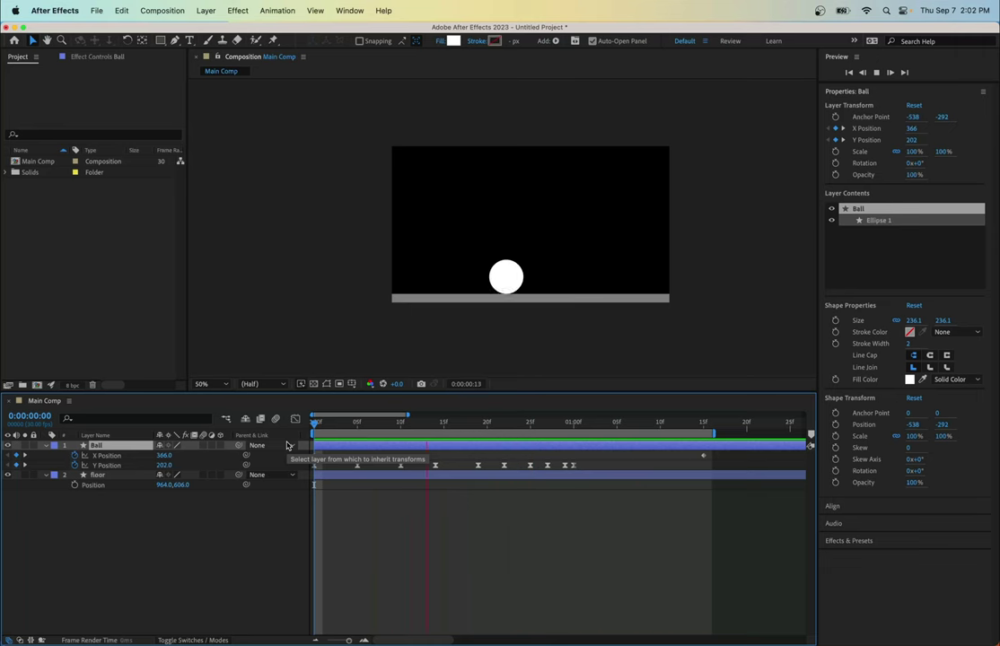
key(space)
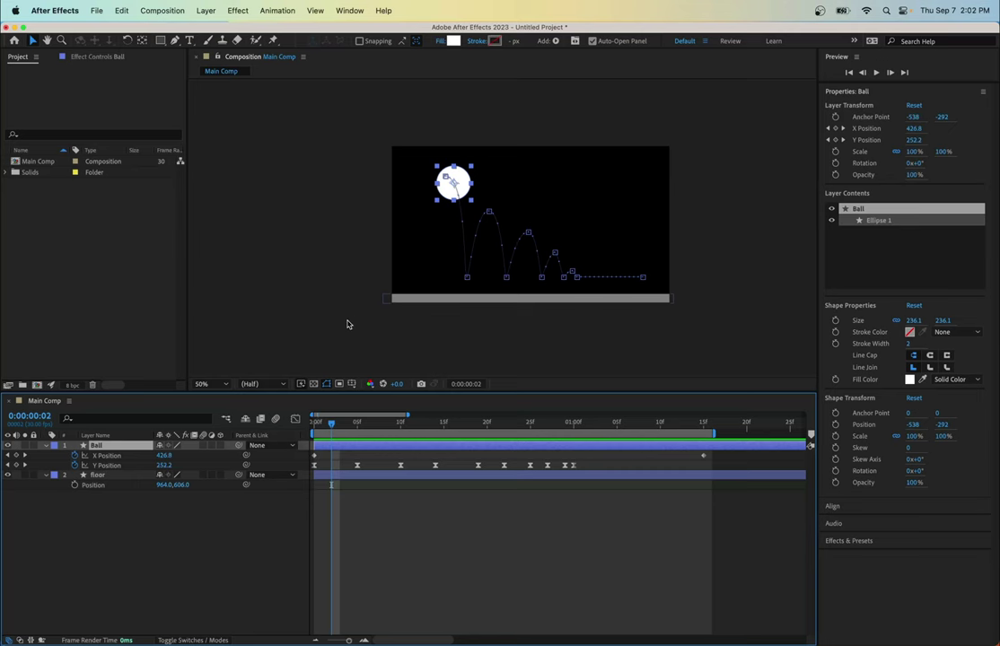
click(413, 329)
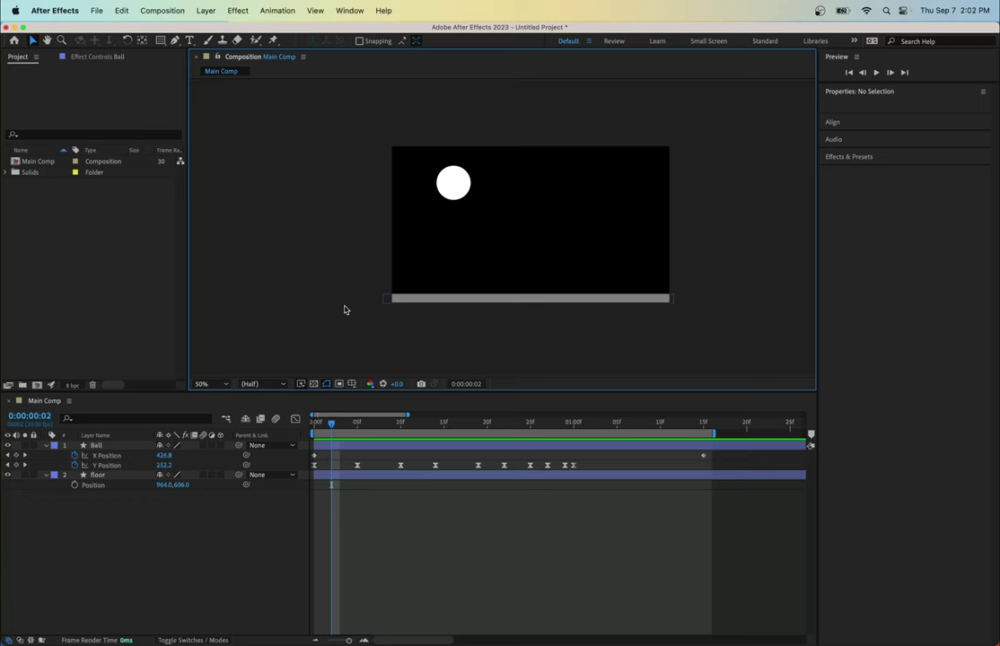
View Main Comp at 100% Full, recentre the frame, and select the white ball
key(slash)
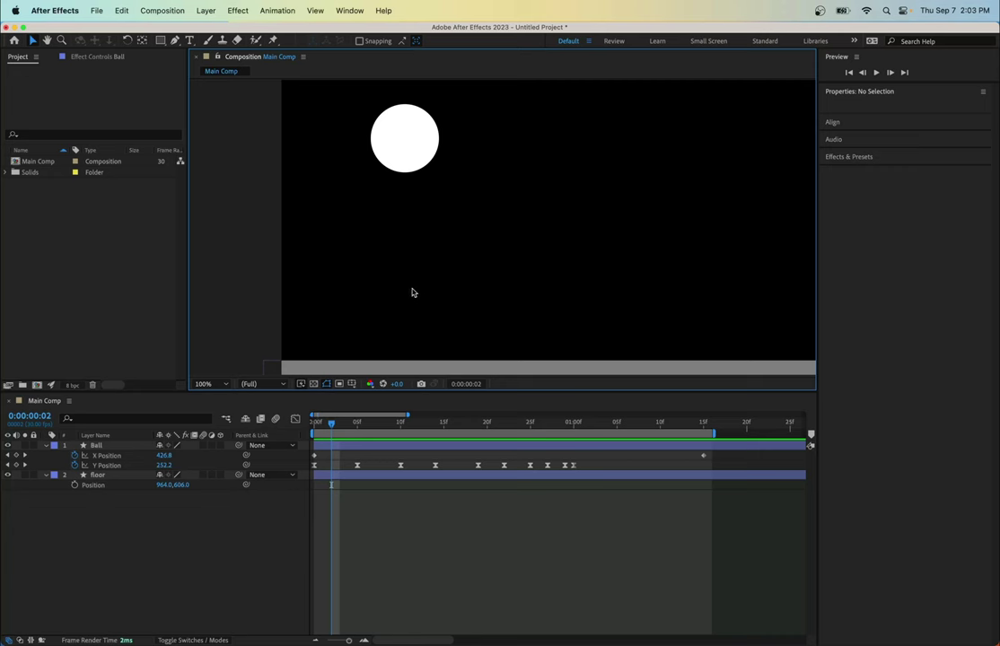
key(h)
drag(439, 281, 386, 279)
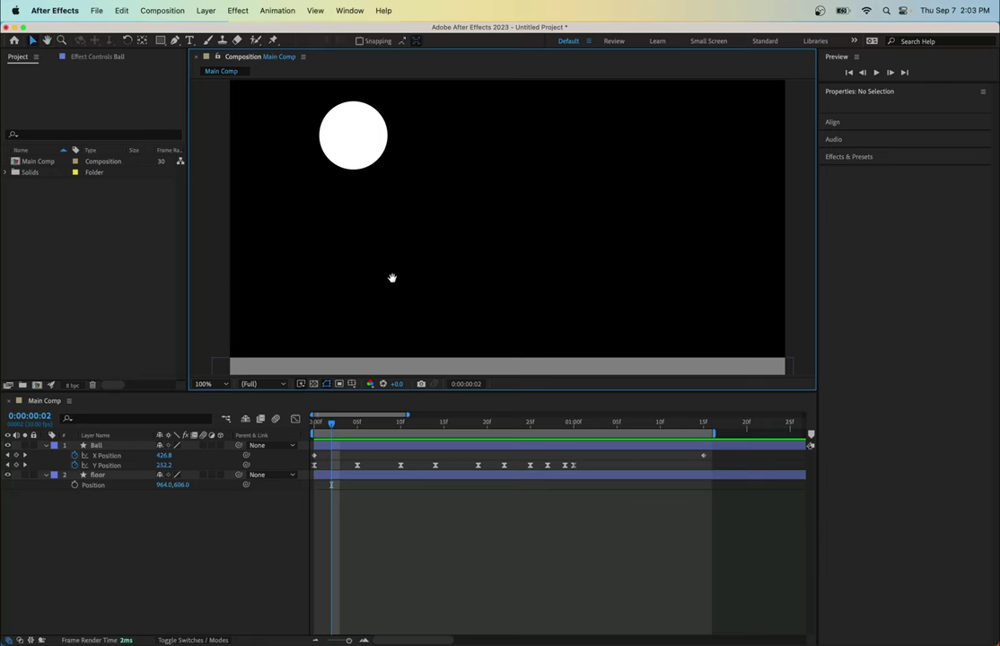
key(v)
click(348, 141)
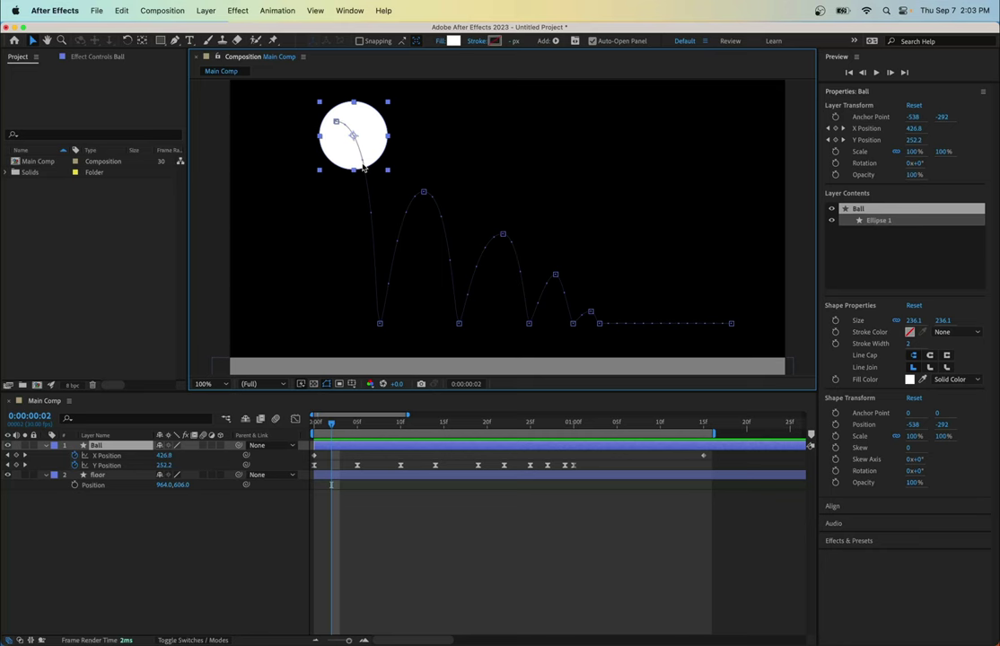
click(238, 10)
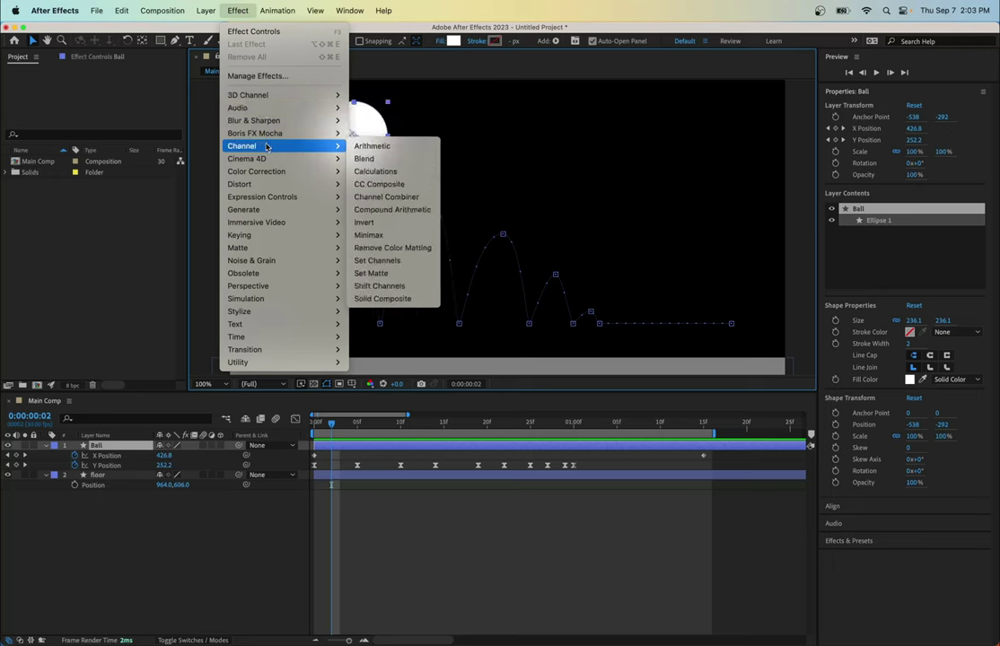
Apply Stylize > Glow to the Ball layer at default 60% threshold and radius 10
mouse_move(268, 164)
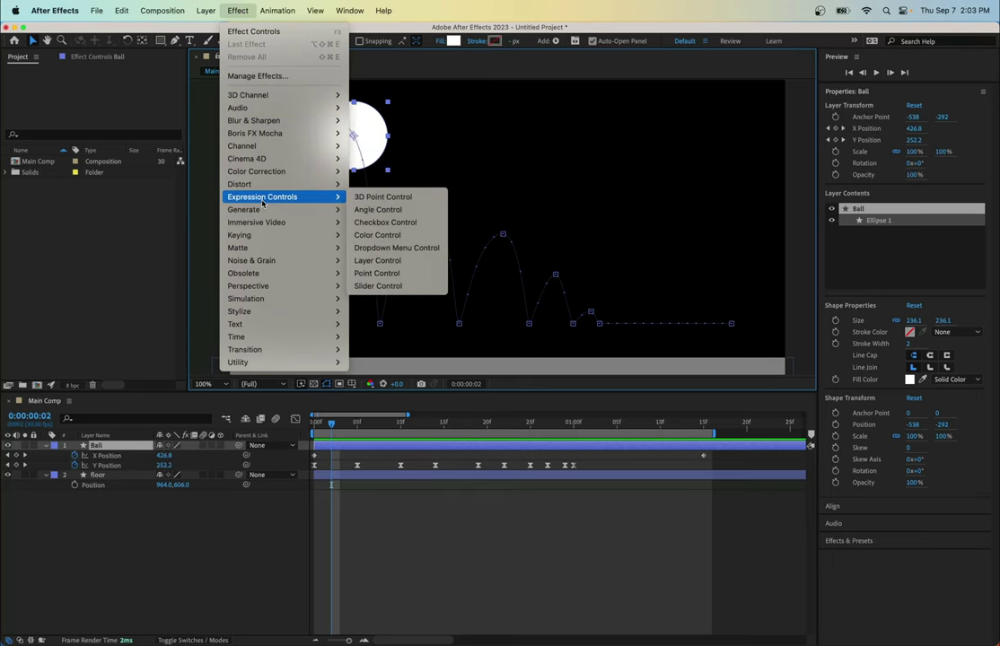
mouse_move(263, 248)
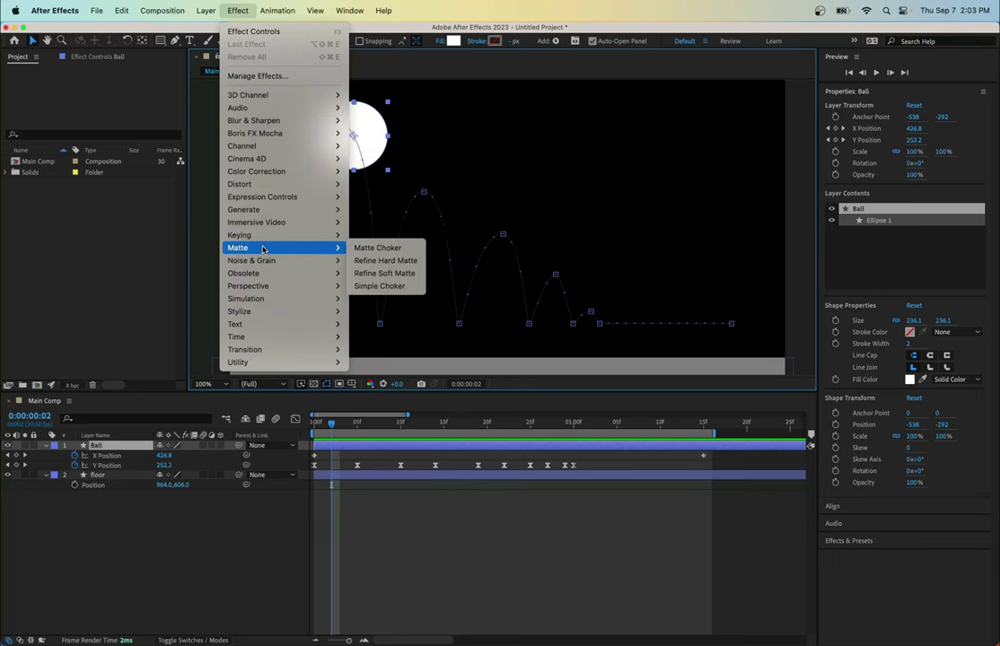
mouse_move(260, 298)
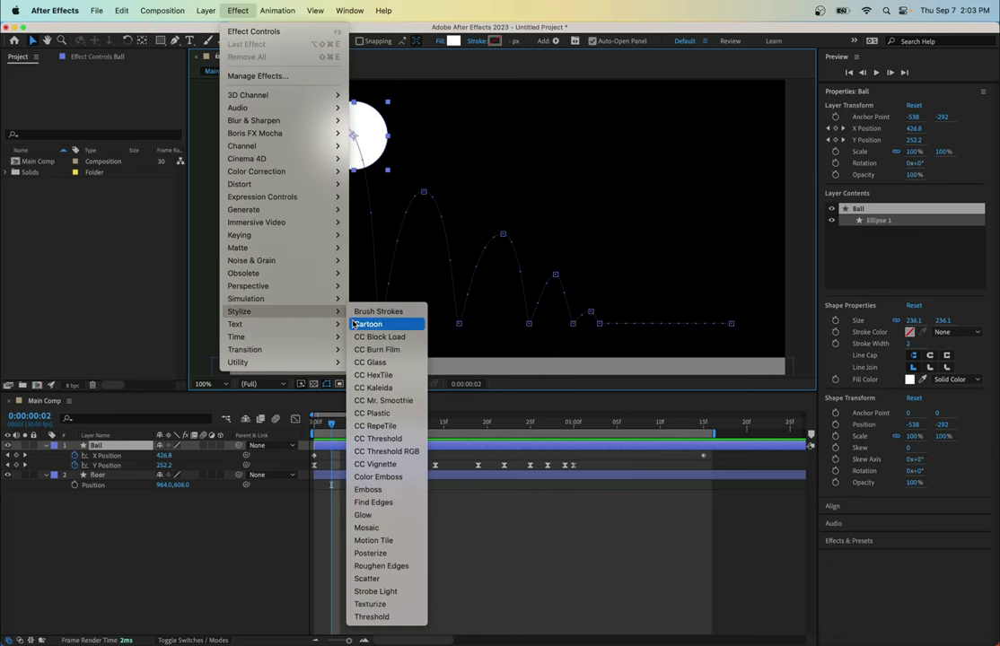
click(363, 516)
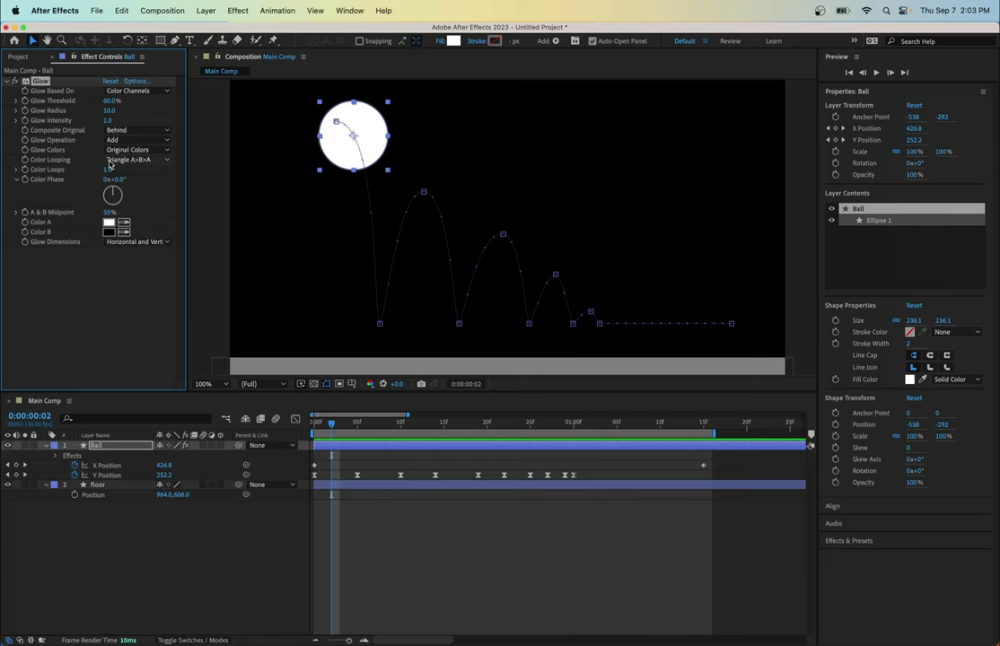
Lower the Glow Threshold to 59.2%, then delete and restore the Glow effect
click(15, 100)
click(15, 101)
mouse_move(111, 100)
mouse_down()
mouse_move(134, 106)
mouse_move(108, 99)
mouse_up()
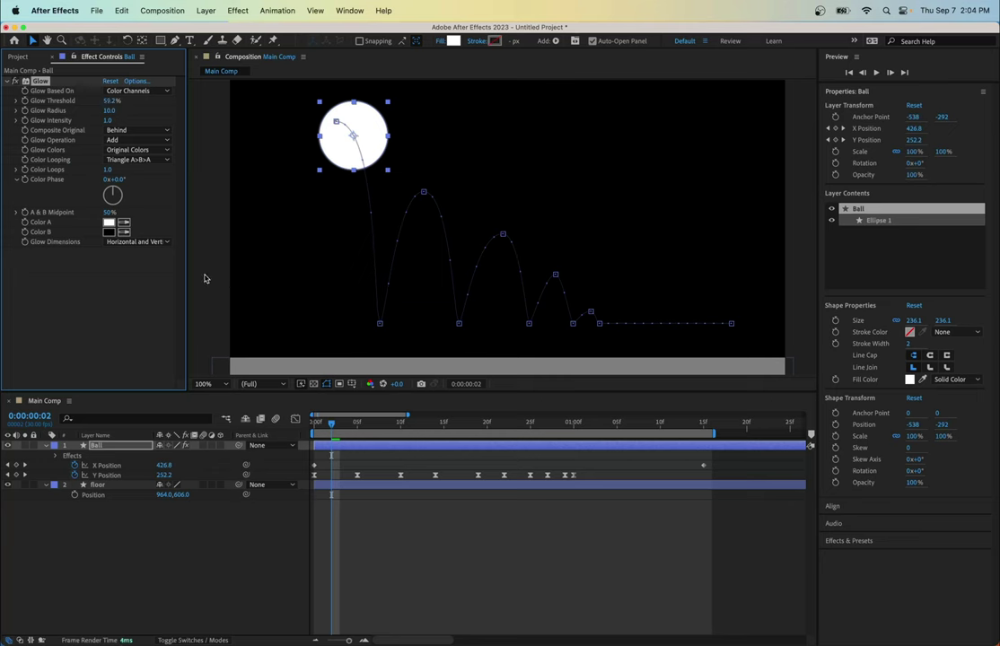
click(238, 10)
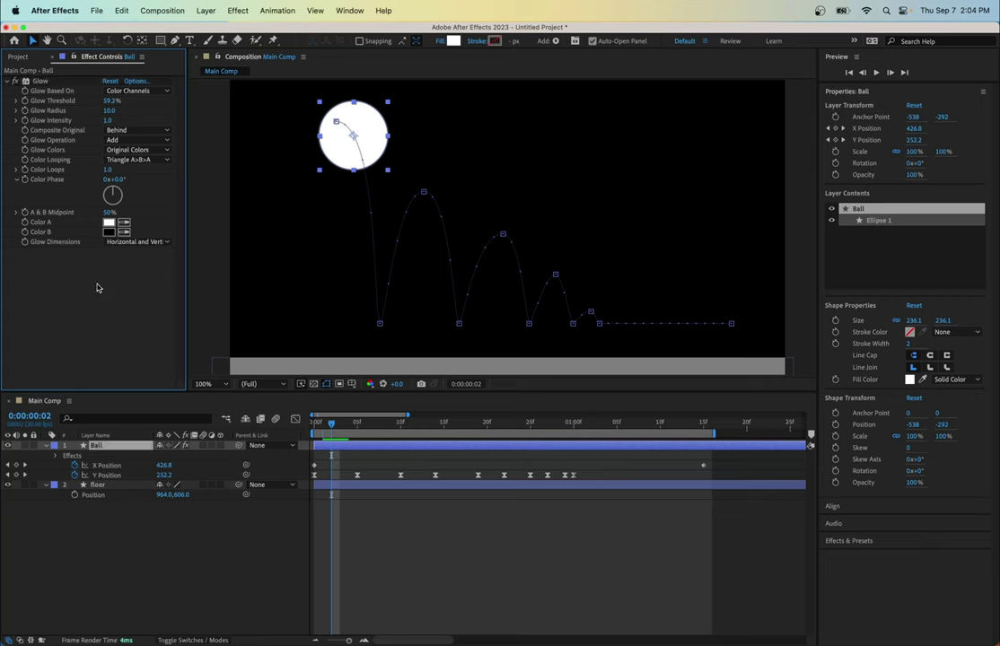
key(Delete)
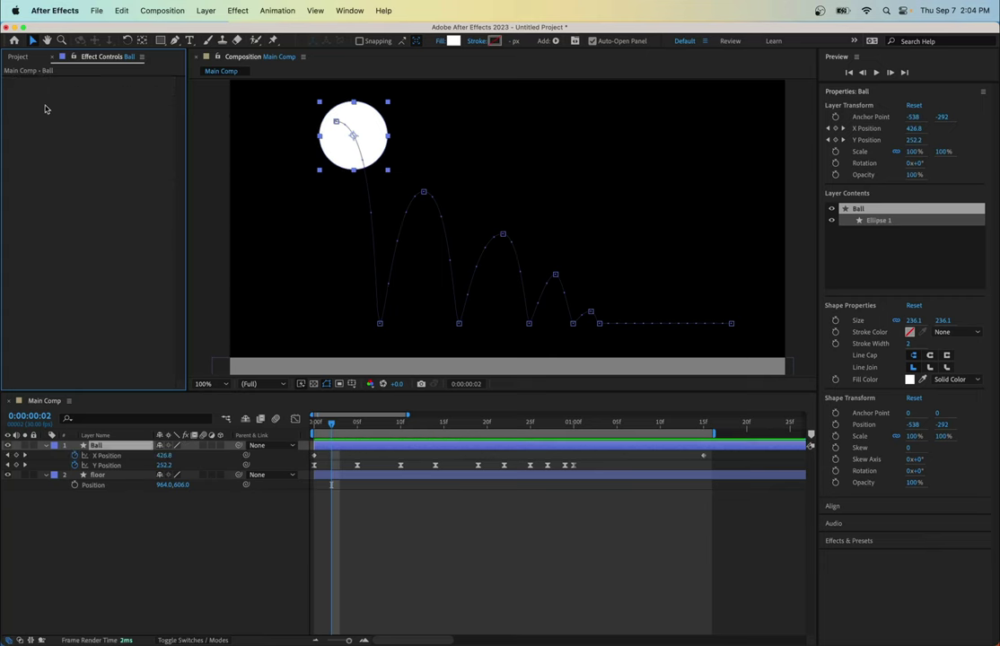
key(super+z)
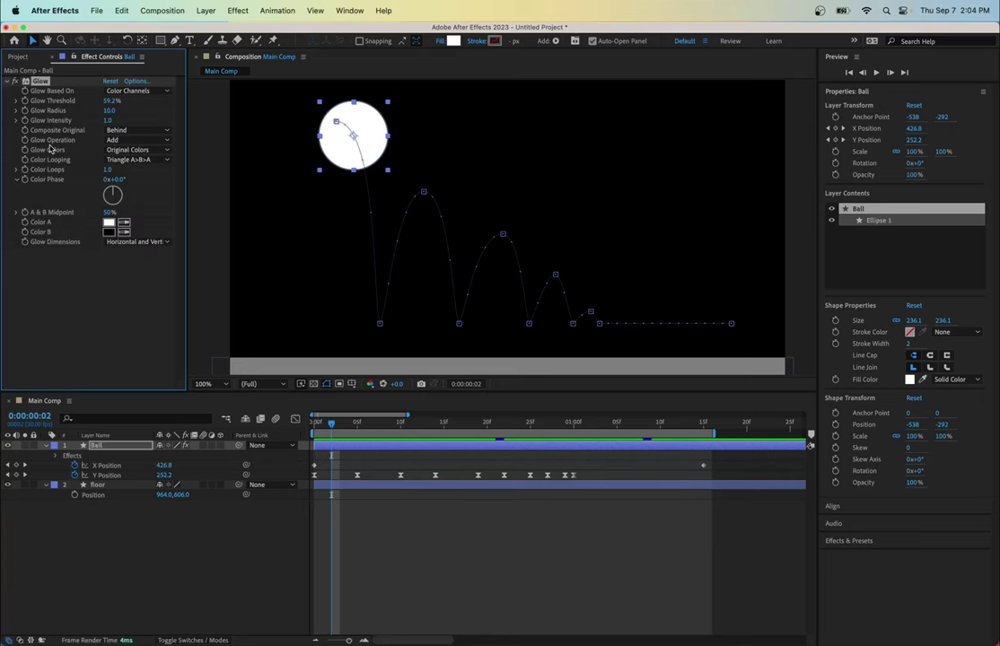
Expand and collapse the Ball's Effects and Glow properties in the timeline, then select Glow
click(57, 457)
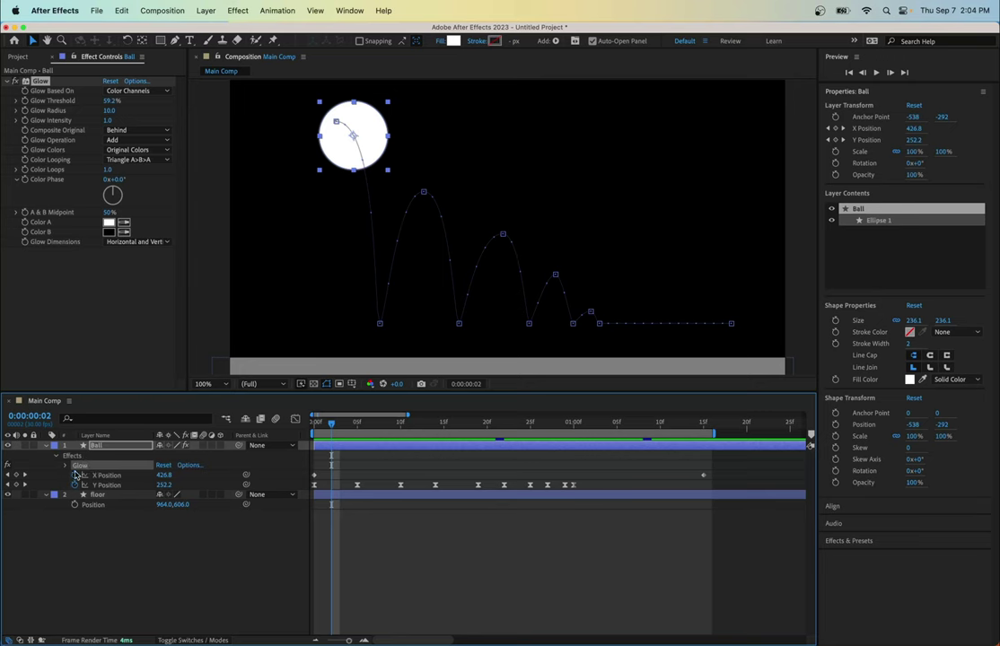
click(66, 465)
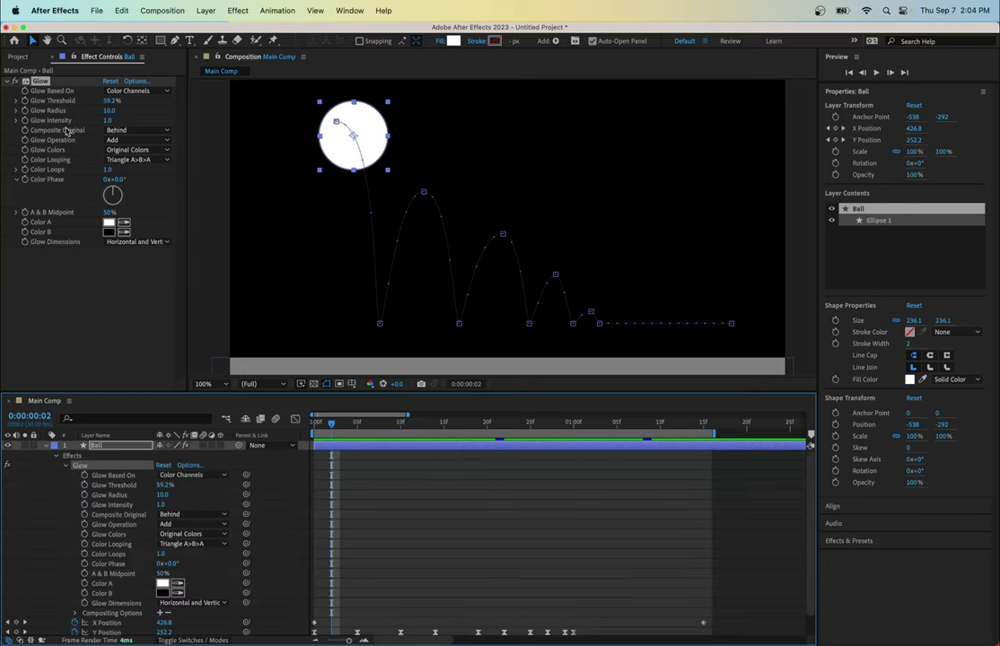
click(69, 468)
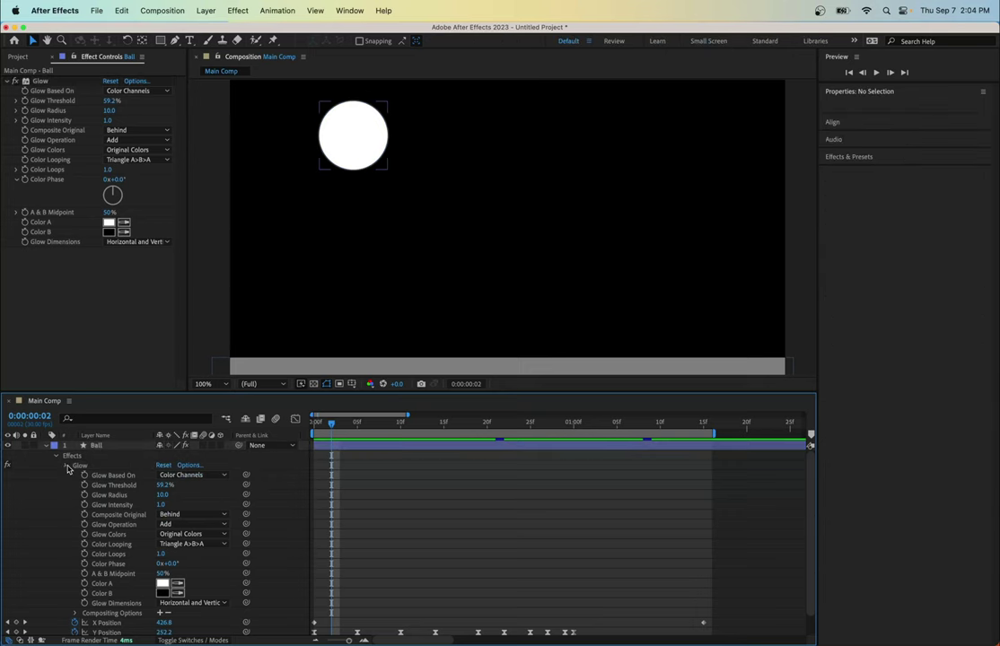
click(68, 467)
click(103, 451)
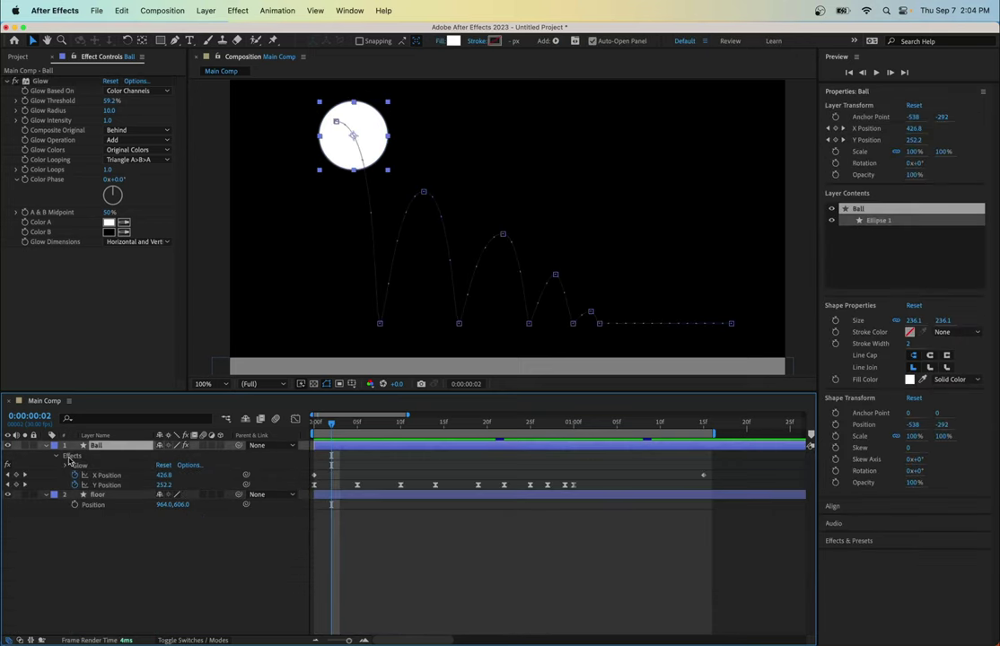
click(57, 456)
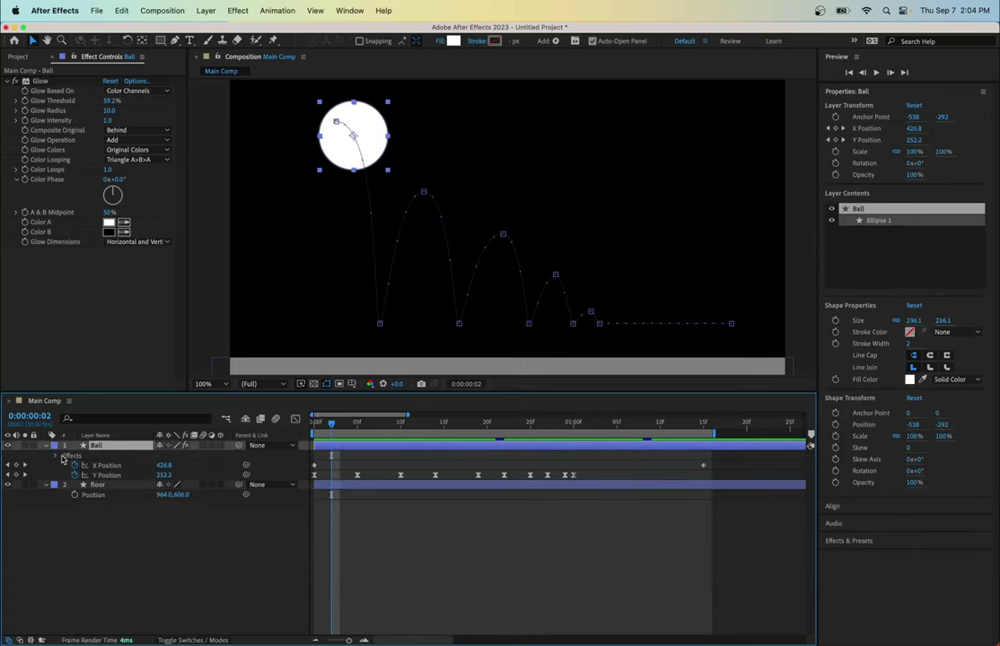
click(57, 456)
click(67, 467)
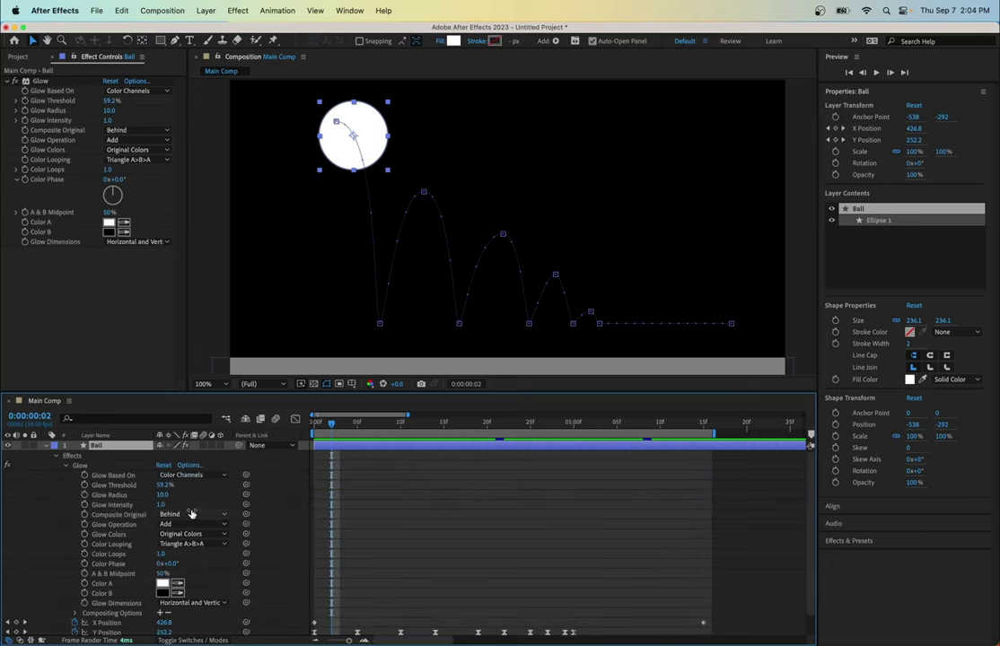
click(58, 457)
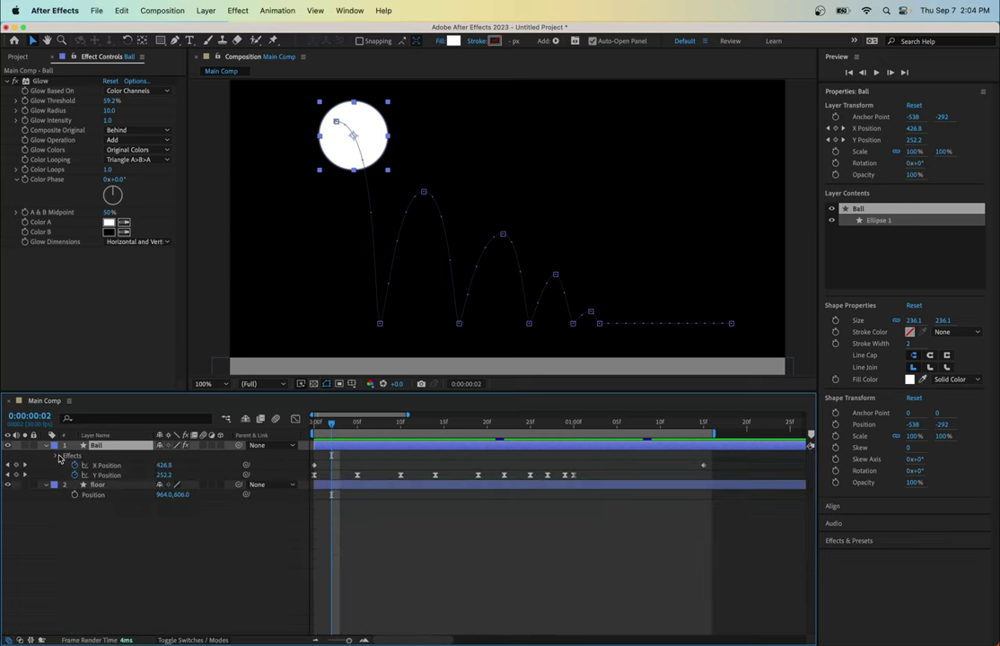
click(47, 83)
Delete the Glow effect, scrub through the bounce, and deselect the Ball layer
key(Delete)
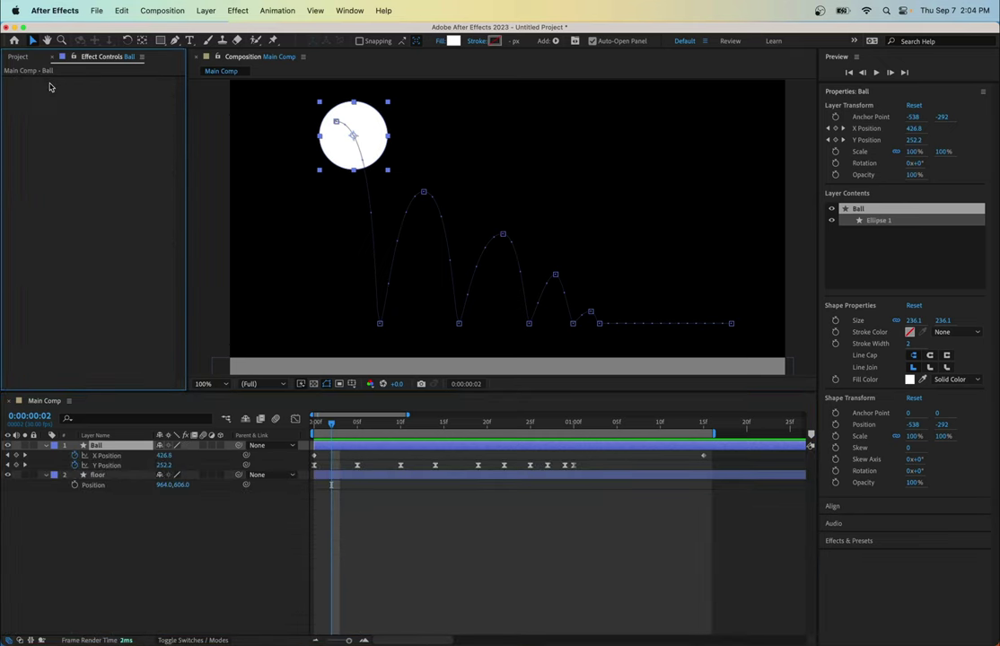
drag(336, 430, 314, 433)
click(281, 545)
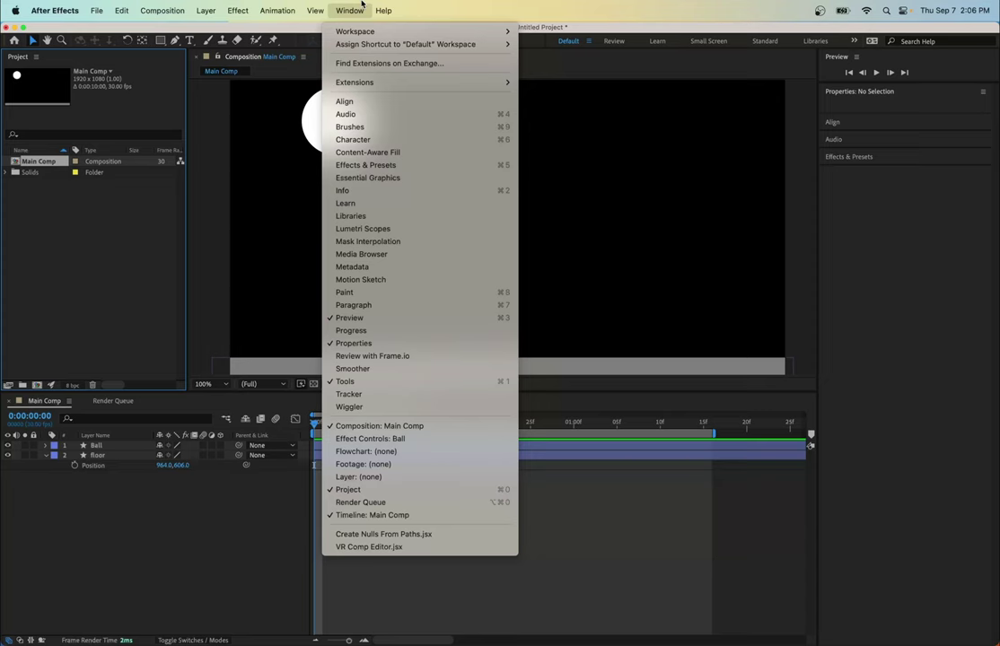
Reopen the Project panel, select Main Comp, and queue it with Composition > Add to Render Queue
click(312, 111)
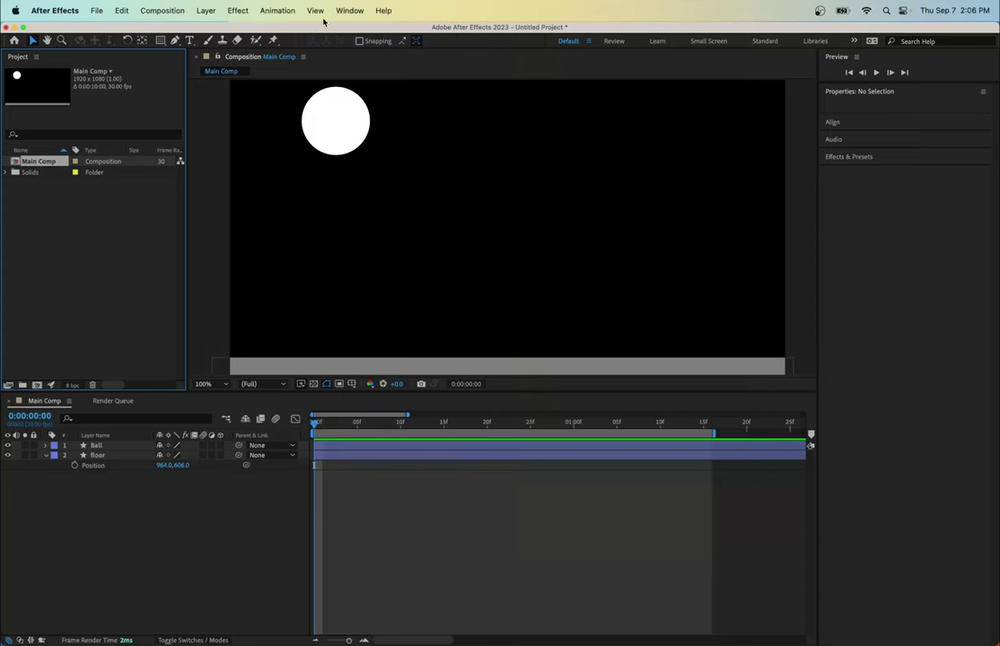
click(38, 232)
click(36, 162)
click(97, 10)
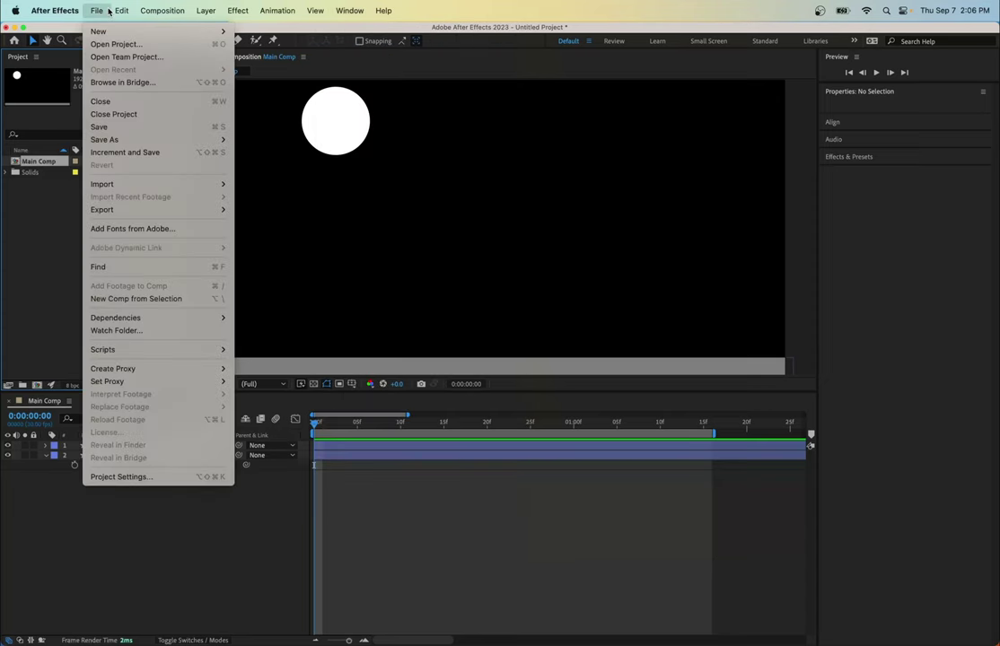
mouse_move(143, 9)
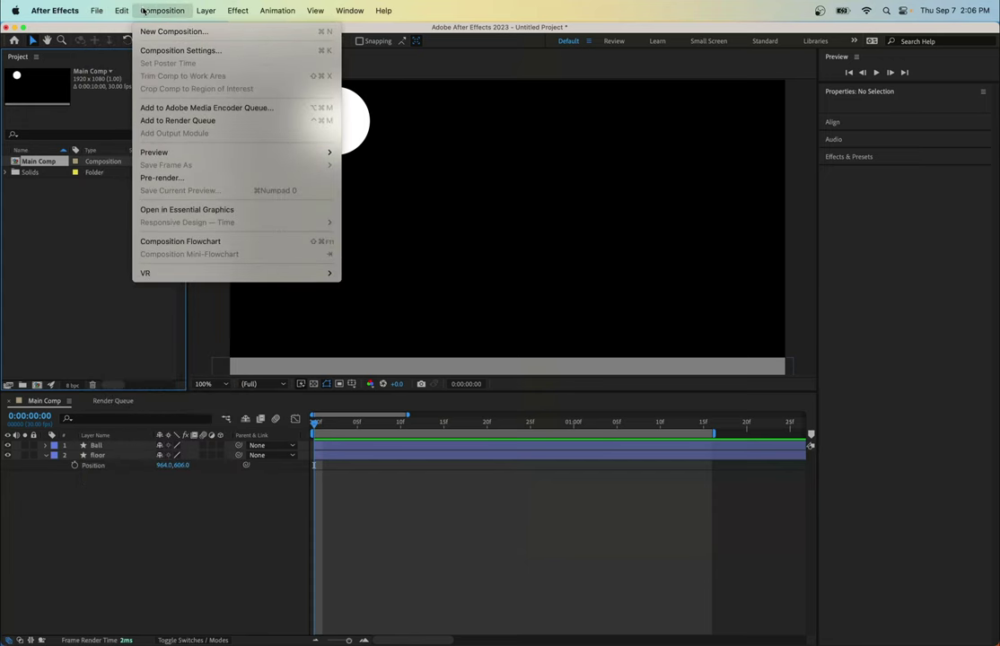
click(180, 121)
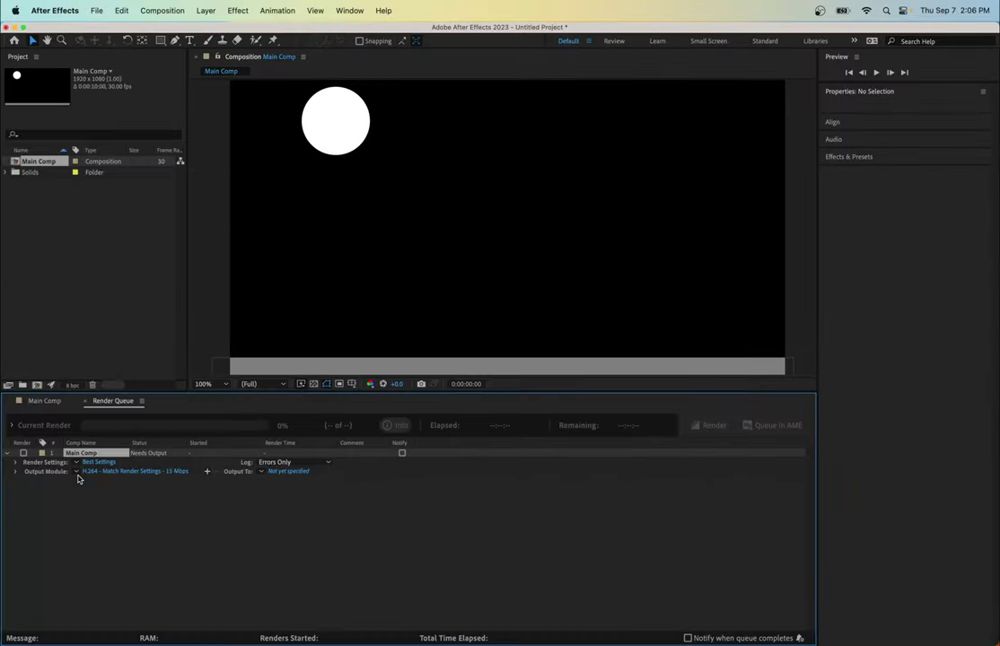
click(77, 476)
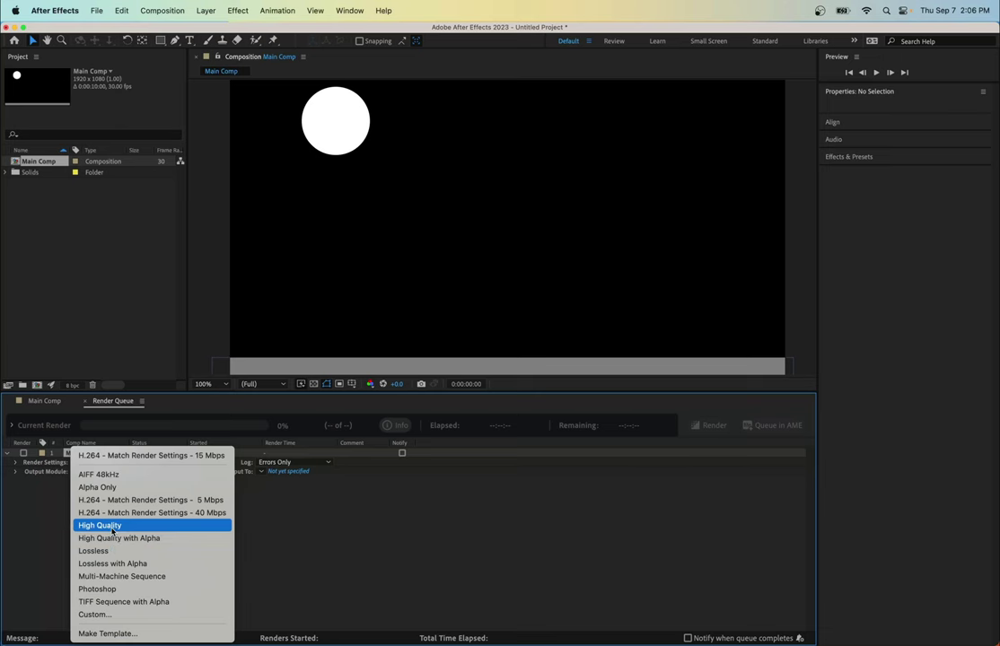
click(51, 528)
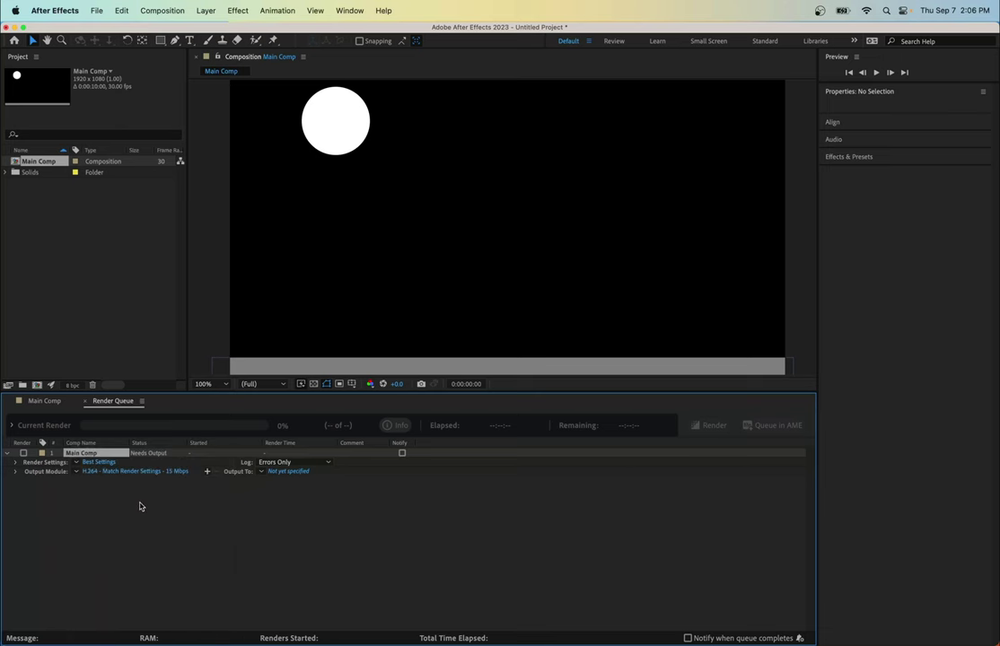
click(140, 474)
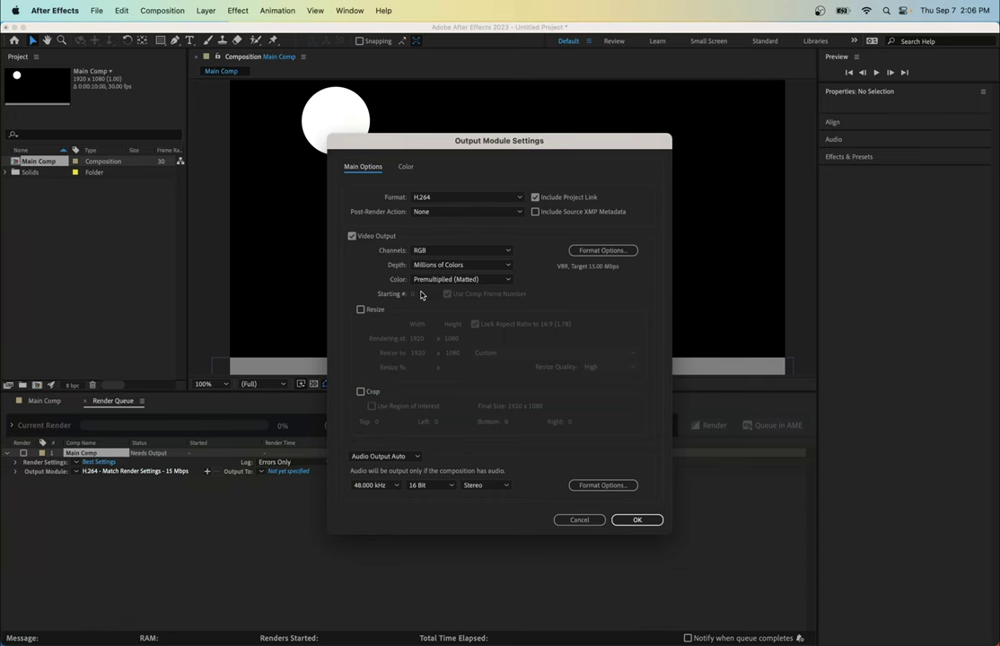
click(586, 521)
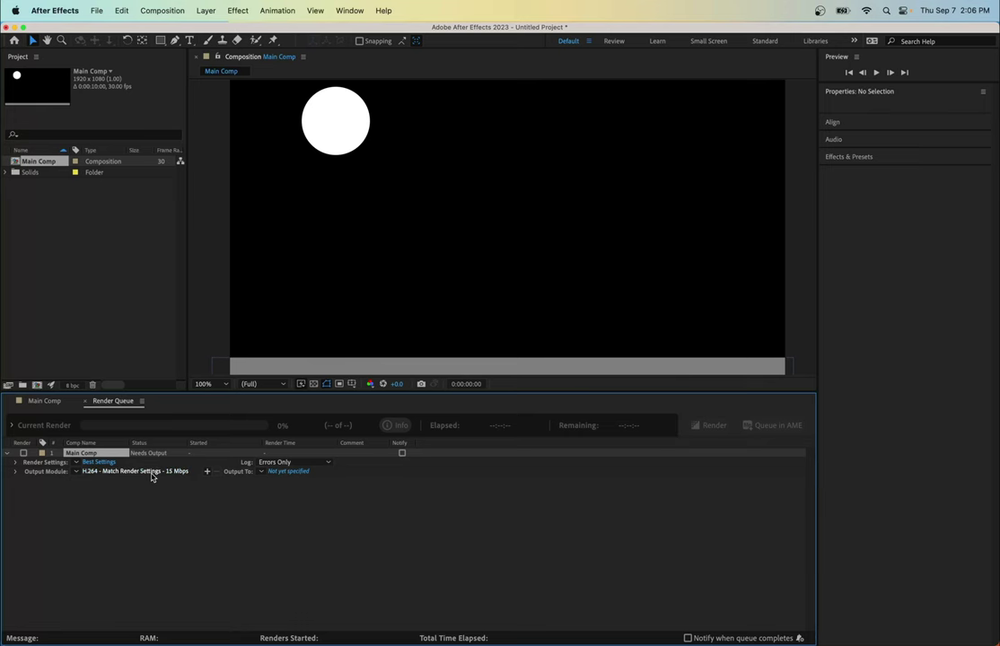
click(15, 472)
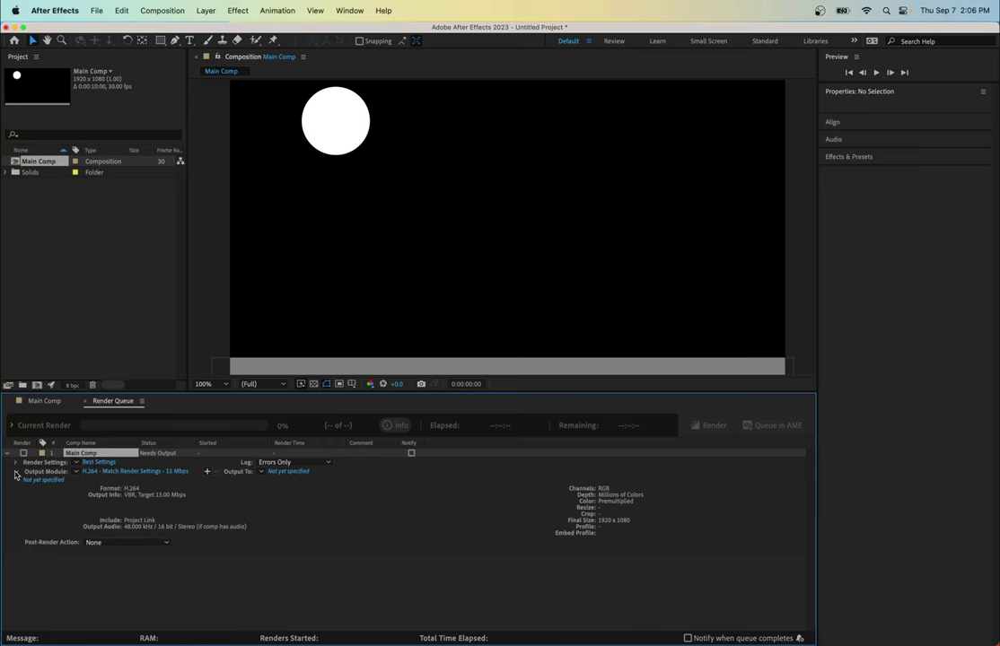
click(16, 473)
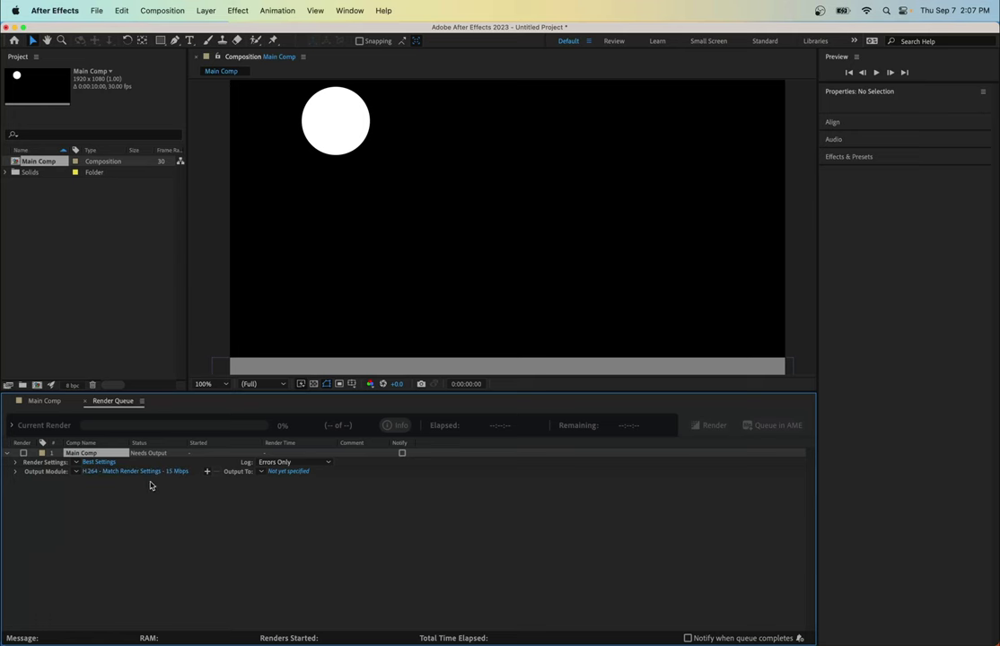
Mark Main Comp for rendering, dismiss the missing-destination warning, and expand its queue settings
click(7, 454)
click(23, 454)
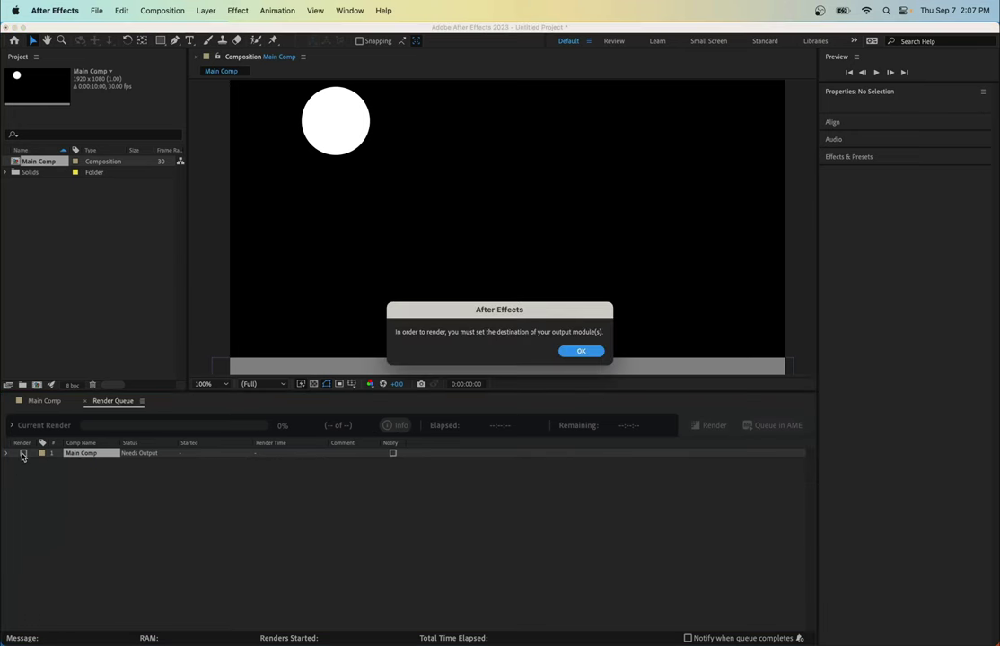
click(578, 351)
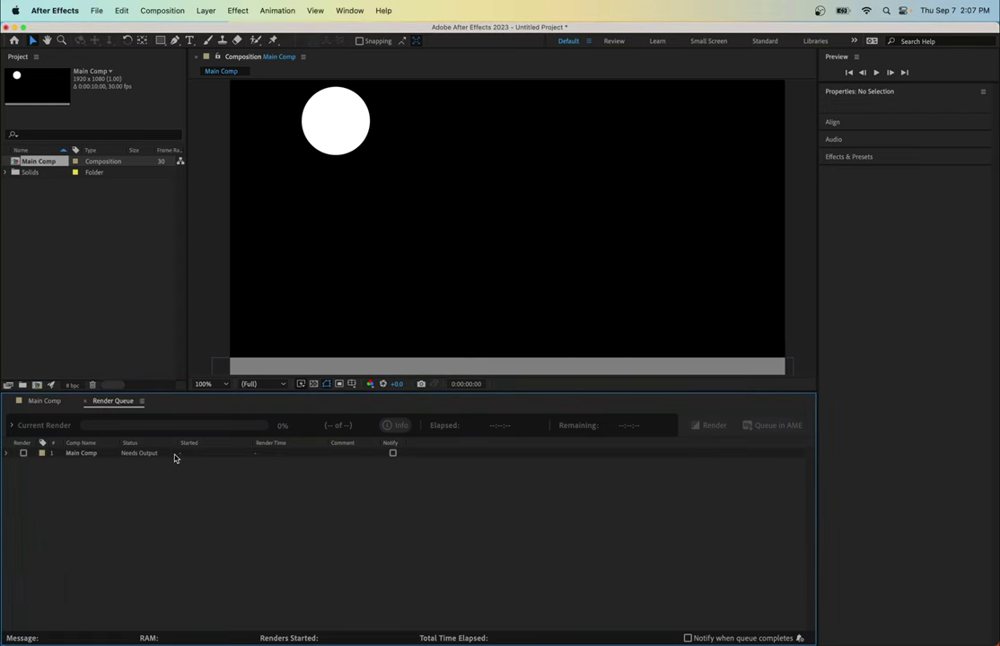
click(93, 455)
click(8, 453)
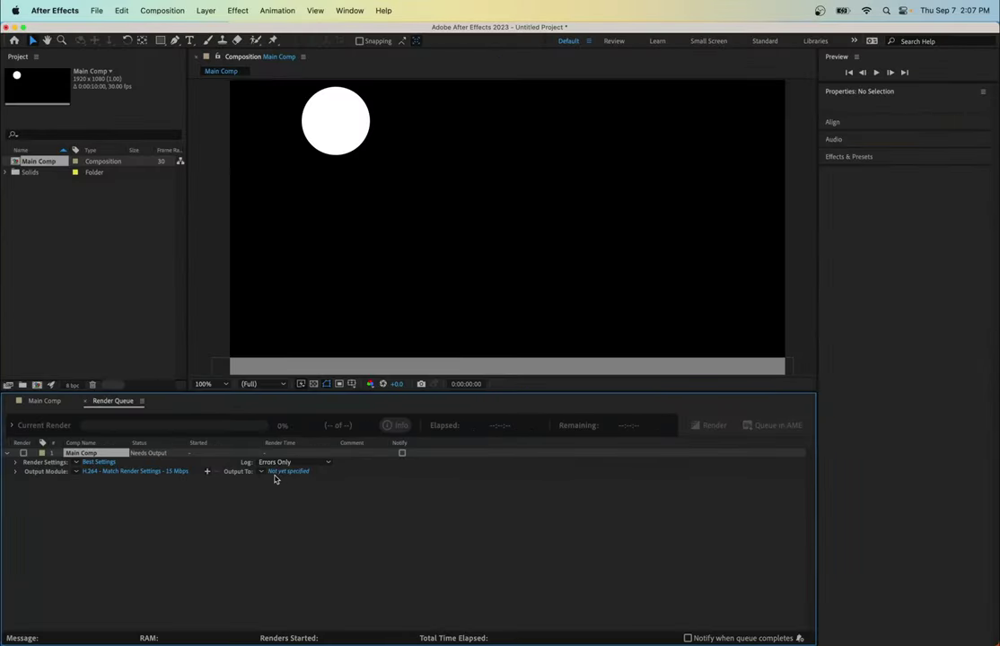
Set the output file to 'Bouncing Ball' on the Desktop
click(286, 474)
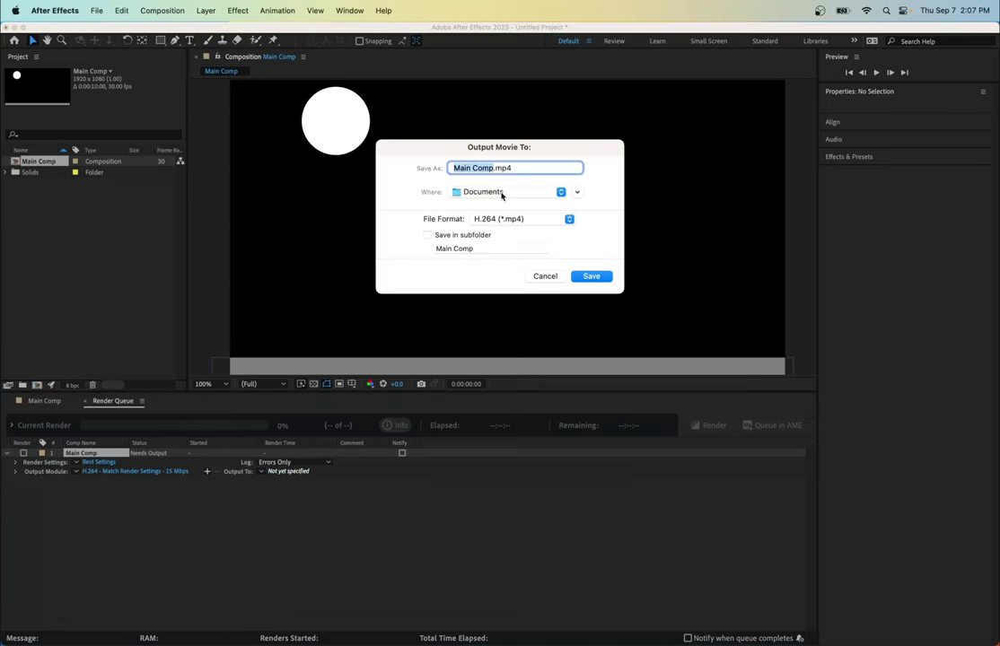
click(471, 192)
click(481, 320)
click(488, 168)
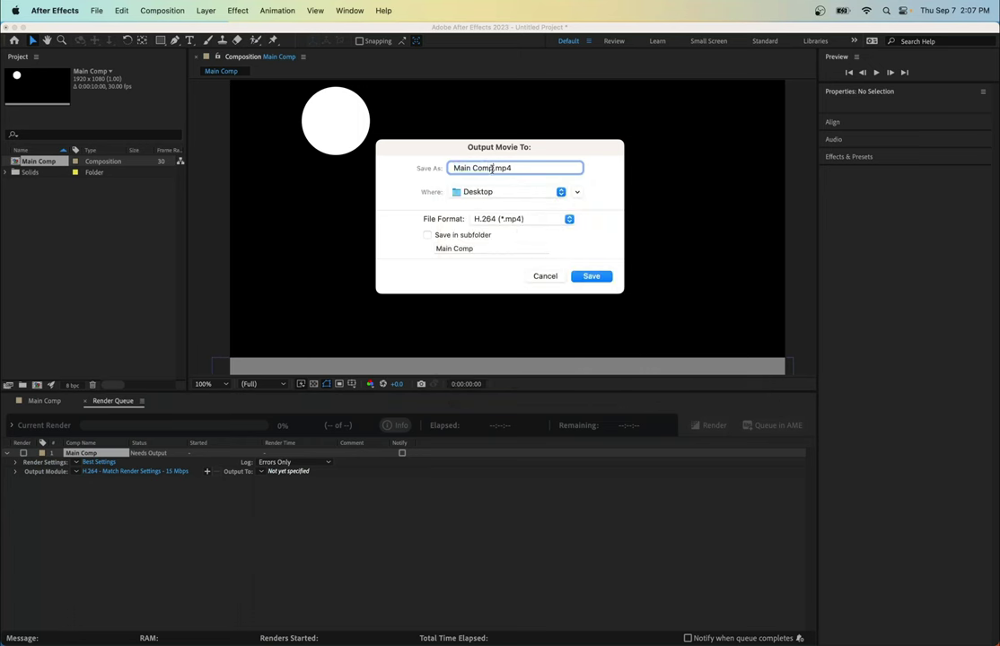
drag(492, 168, 417, 169)
text(Bouncing Ball)
key(Tab)
click(590, 276)
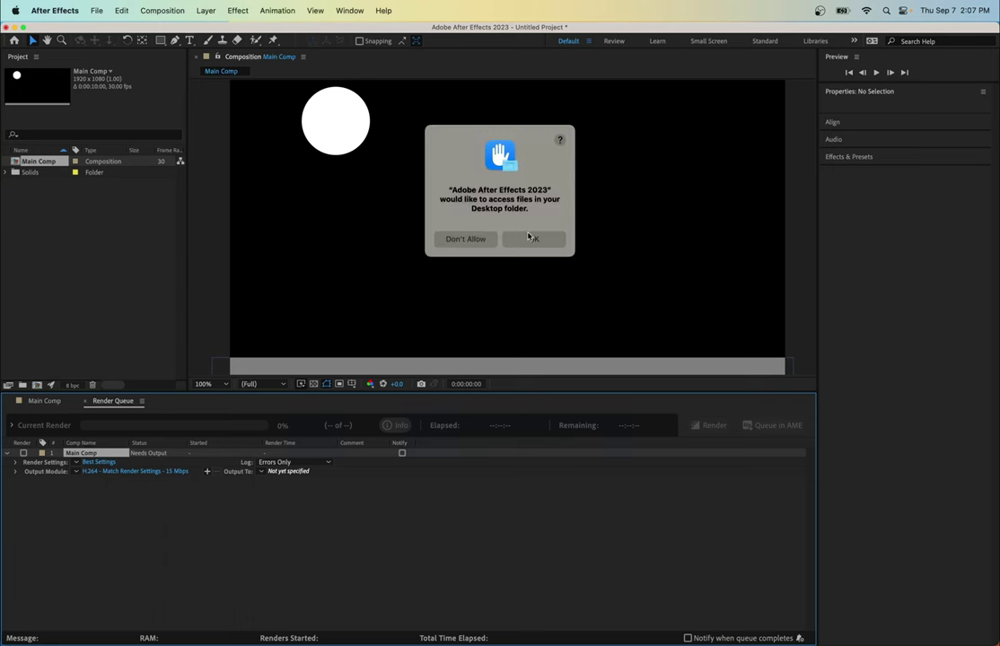
Allow Desktop access and render Main Comp to Bouncing Ball.mp4
click(533, 240)
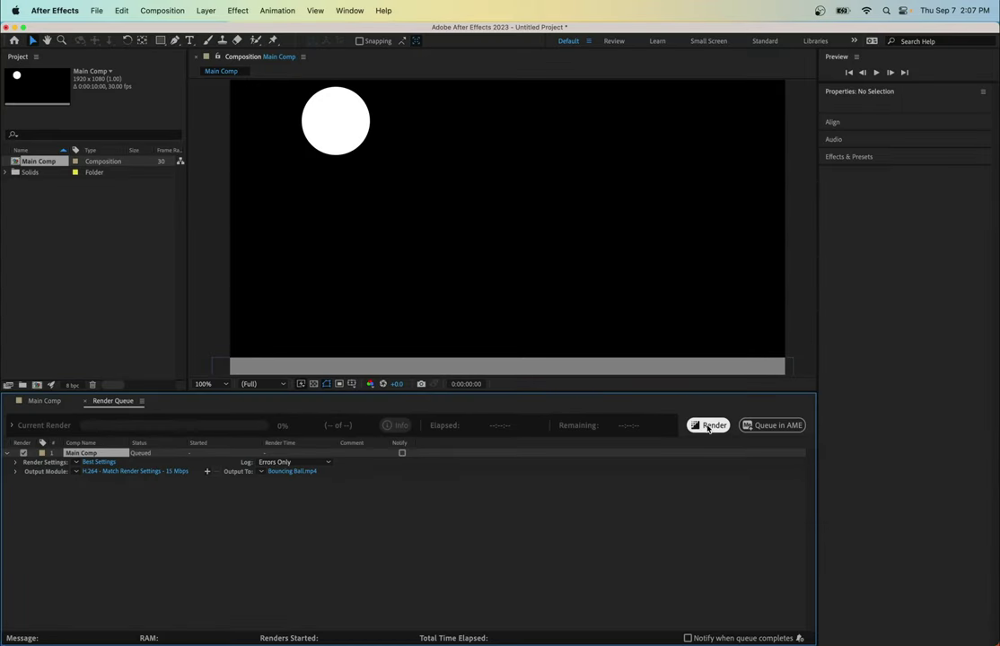
click(708, 426)
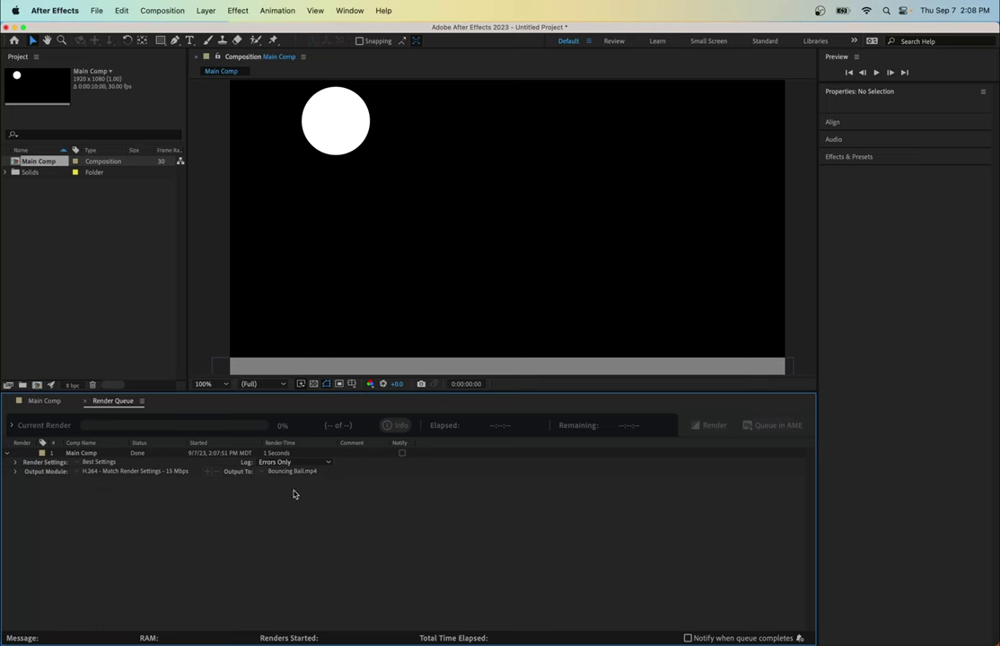
mouse_move(277, 639)
click(215, 638)
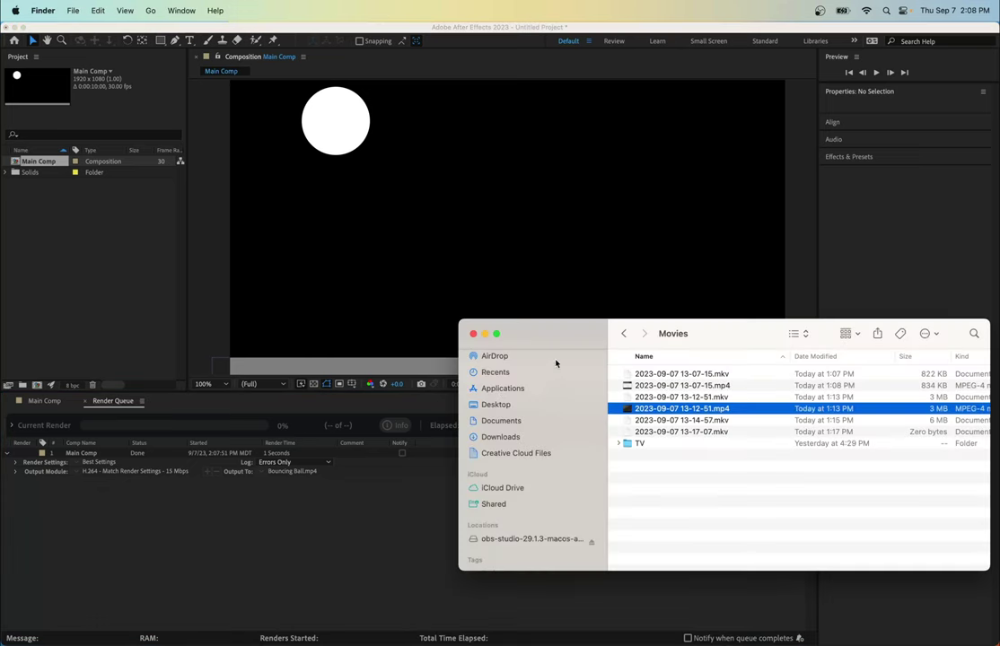
click(495, 372)
drag(537, 340, 396, 315)
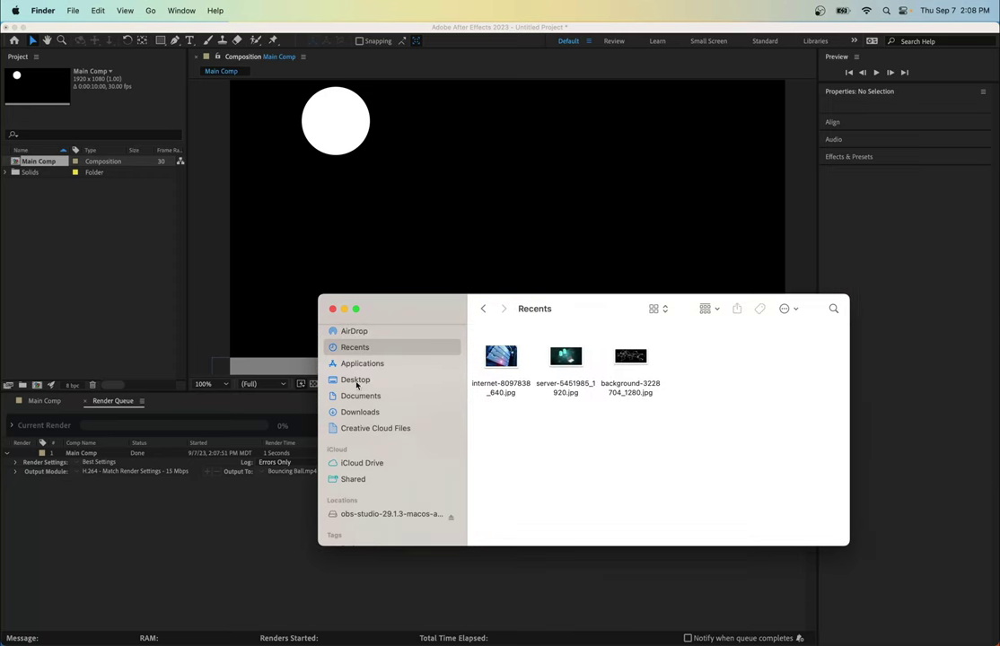
click(357, 381)
drag(449, 320, 288, 252)
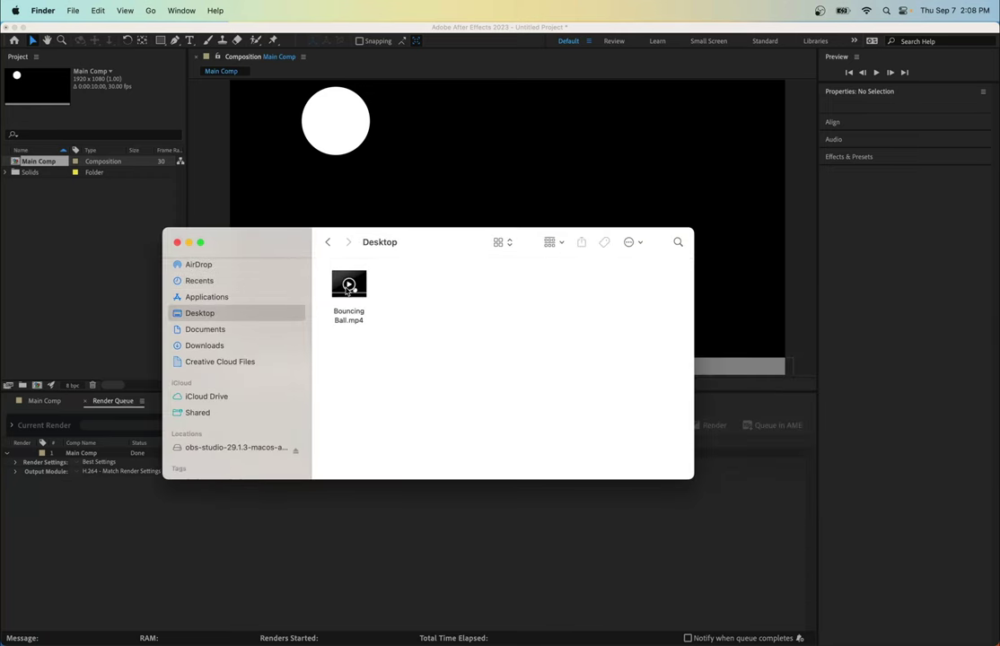
click(345, 291)
key(space)
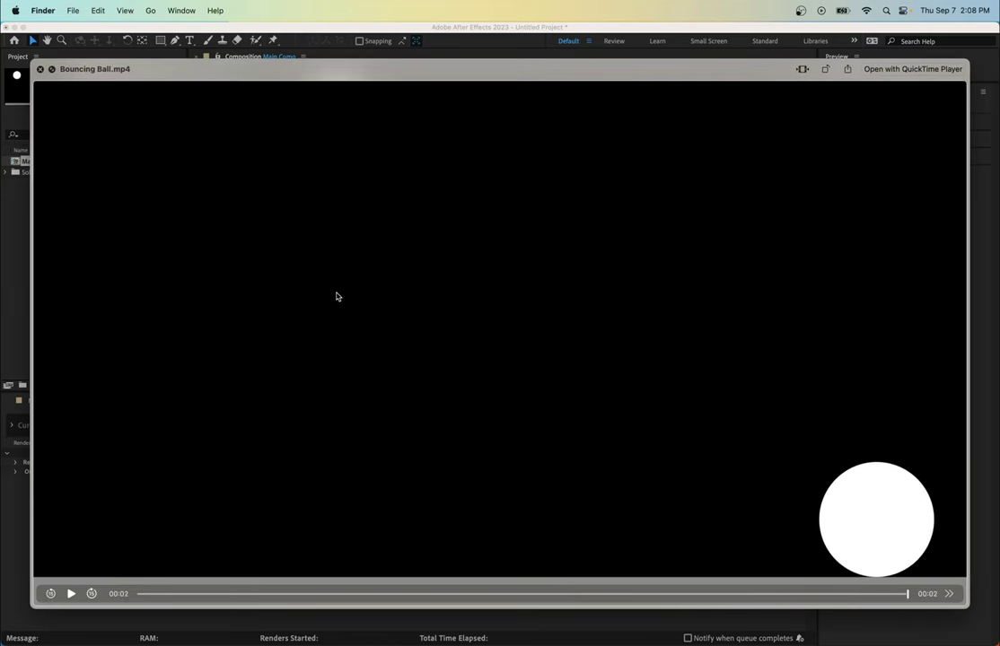
key(space)
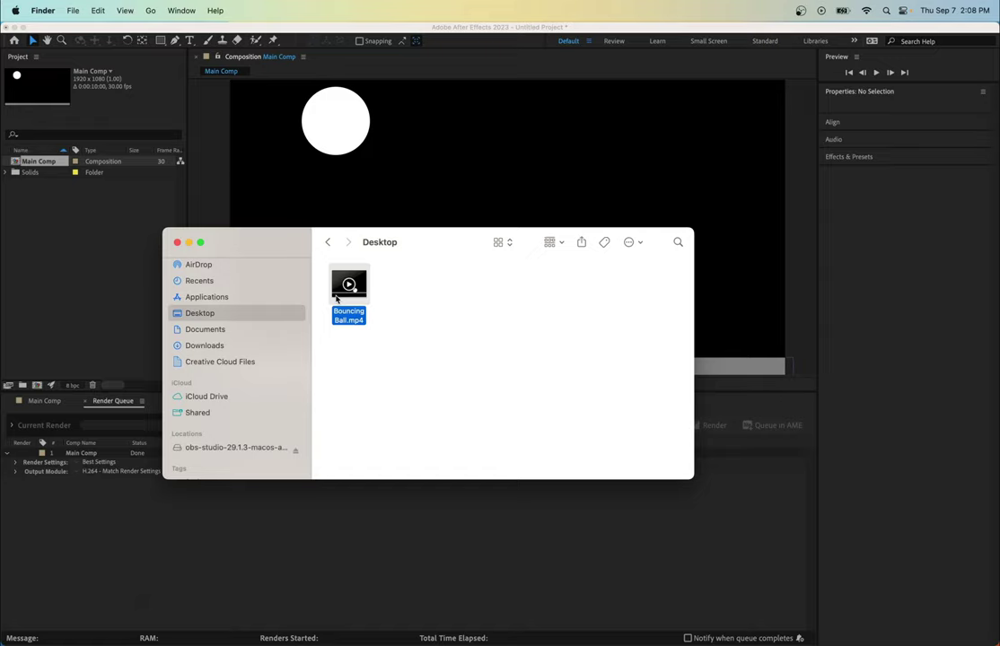
key(space)
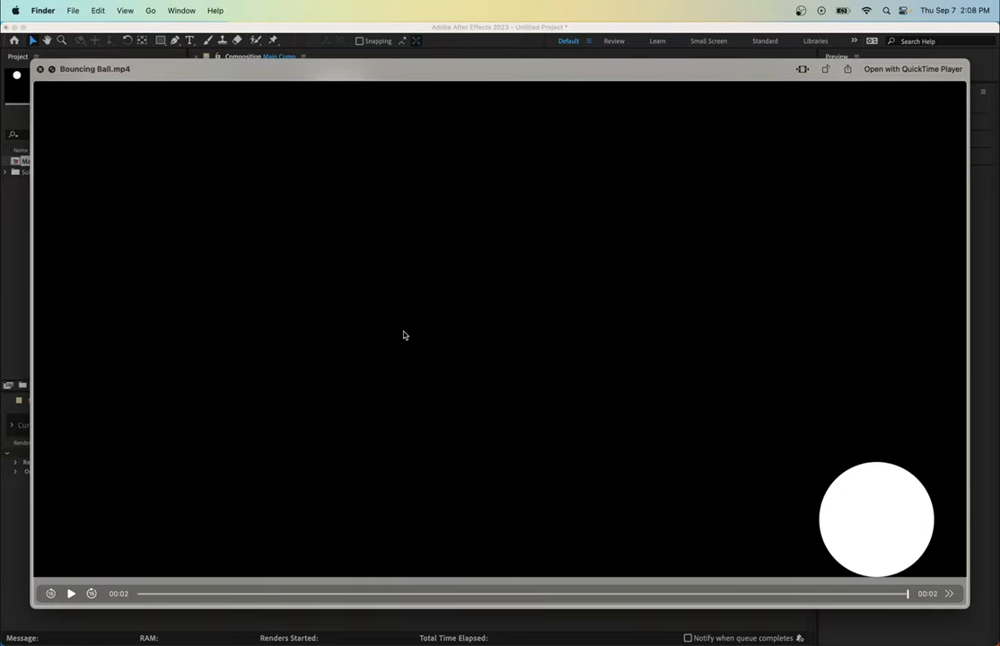
key(space)
click(177, 241)
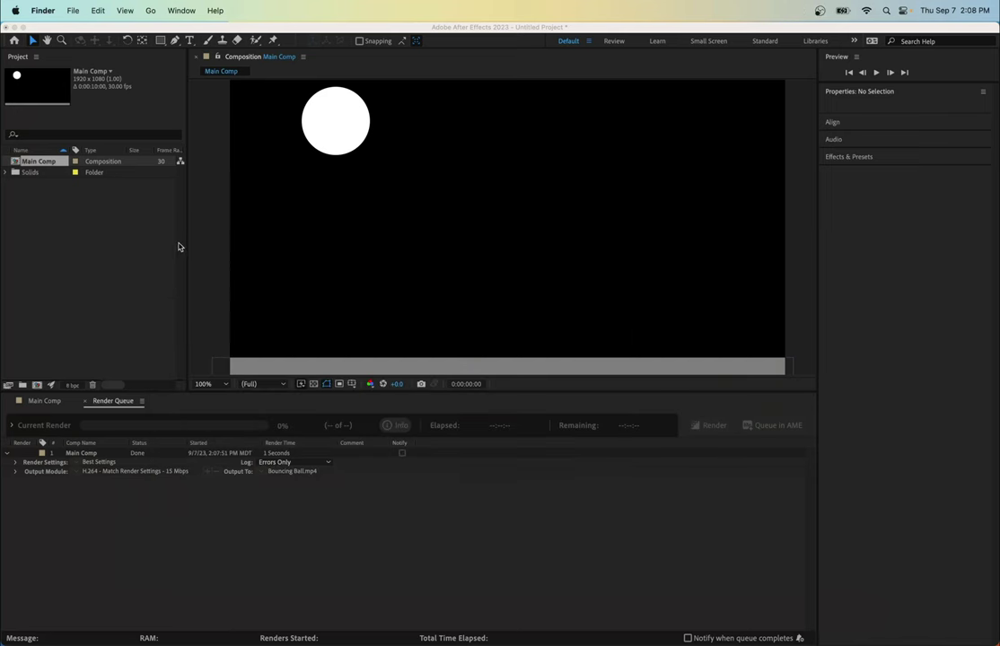